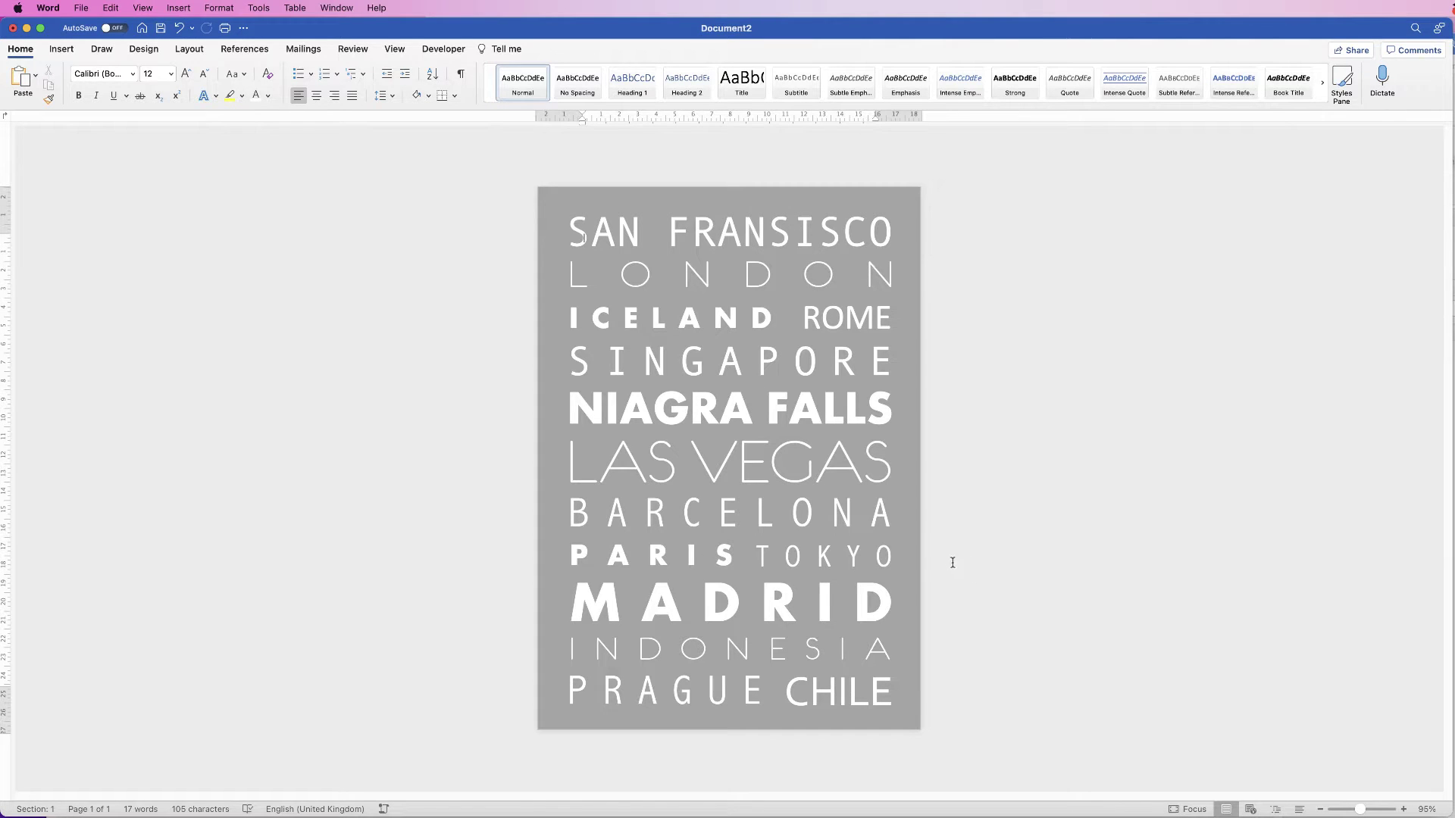
{"action": "key", "text": "super+z"}
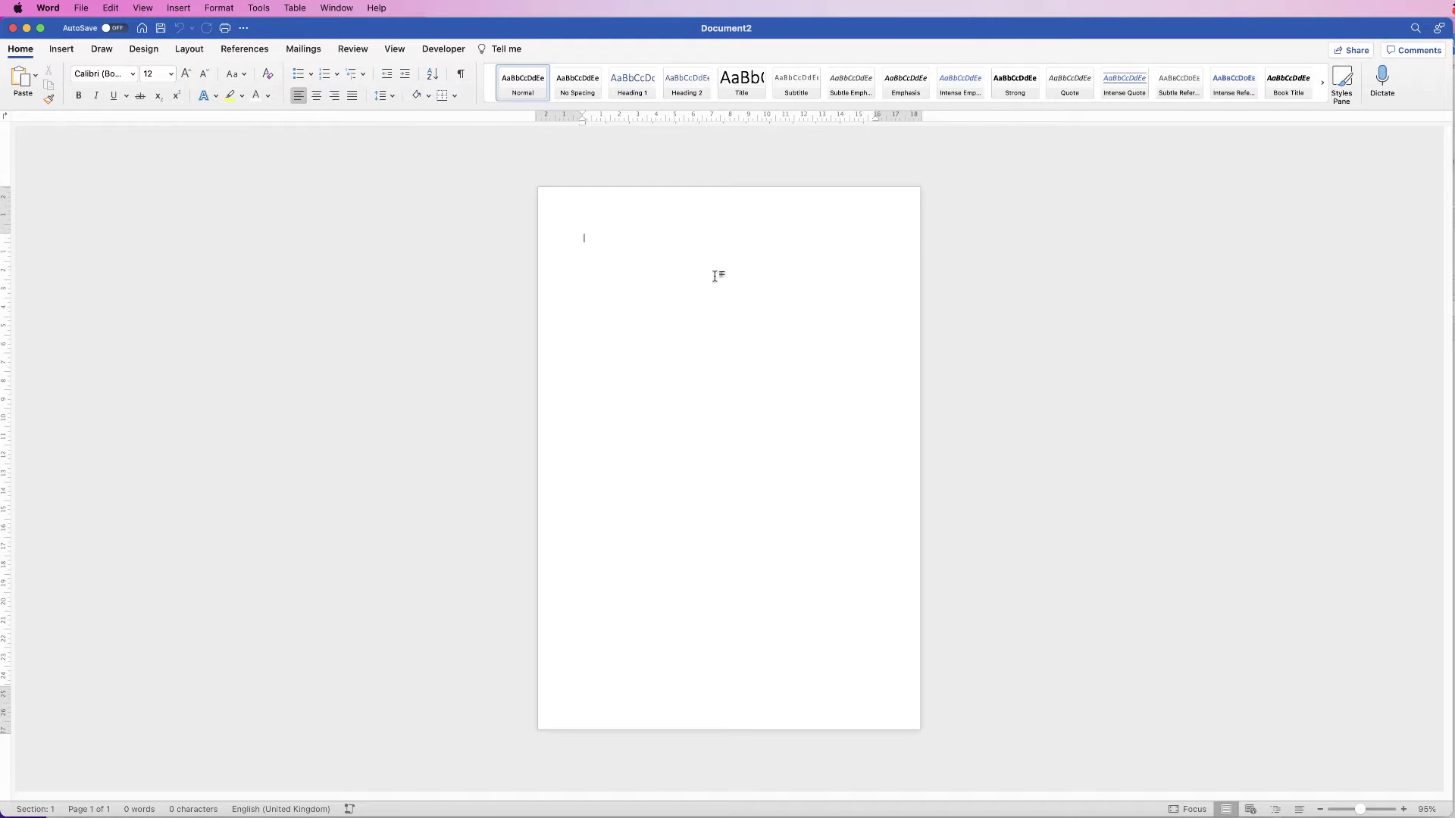
Step: Draw a rectangle covering the whole blank page, about 21.2 cm wide and 29.9 cm high
{"action": "left_click", "coordinate": [62, 48]}
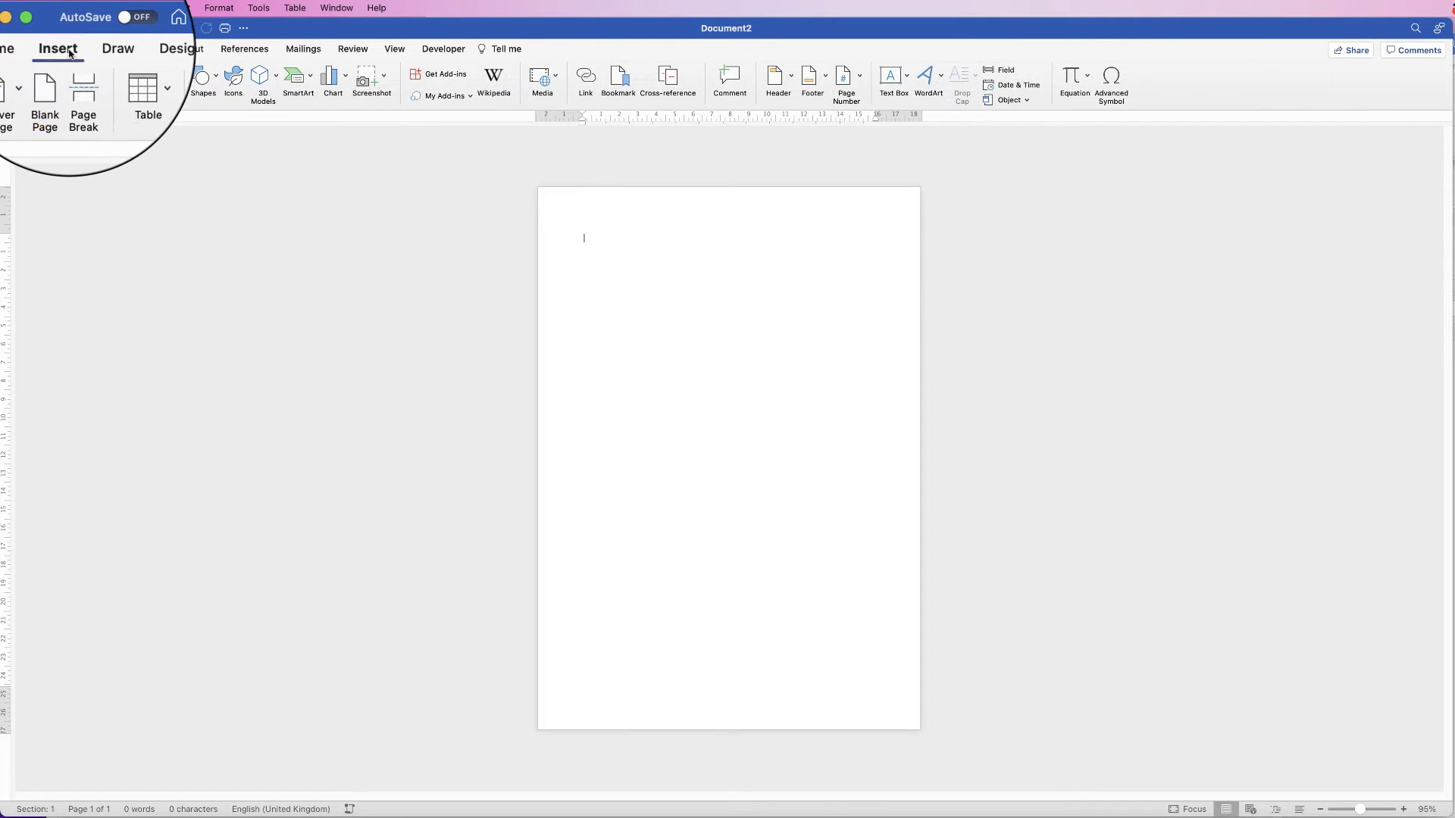
{"action": "left_click", "coordinate": [216, 82]}
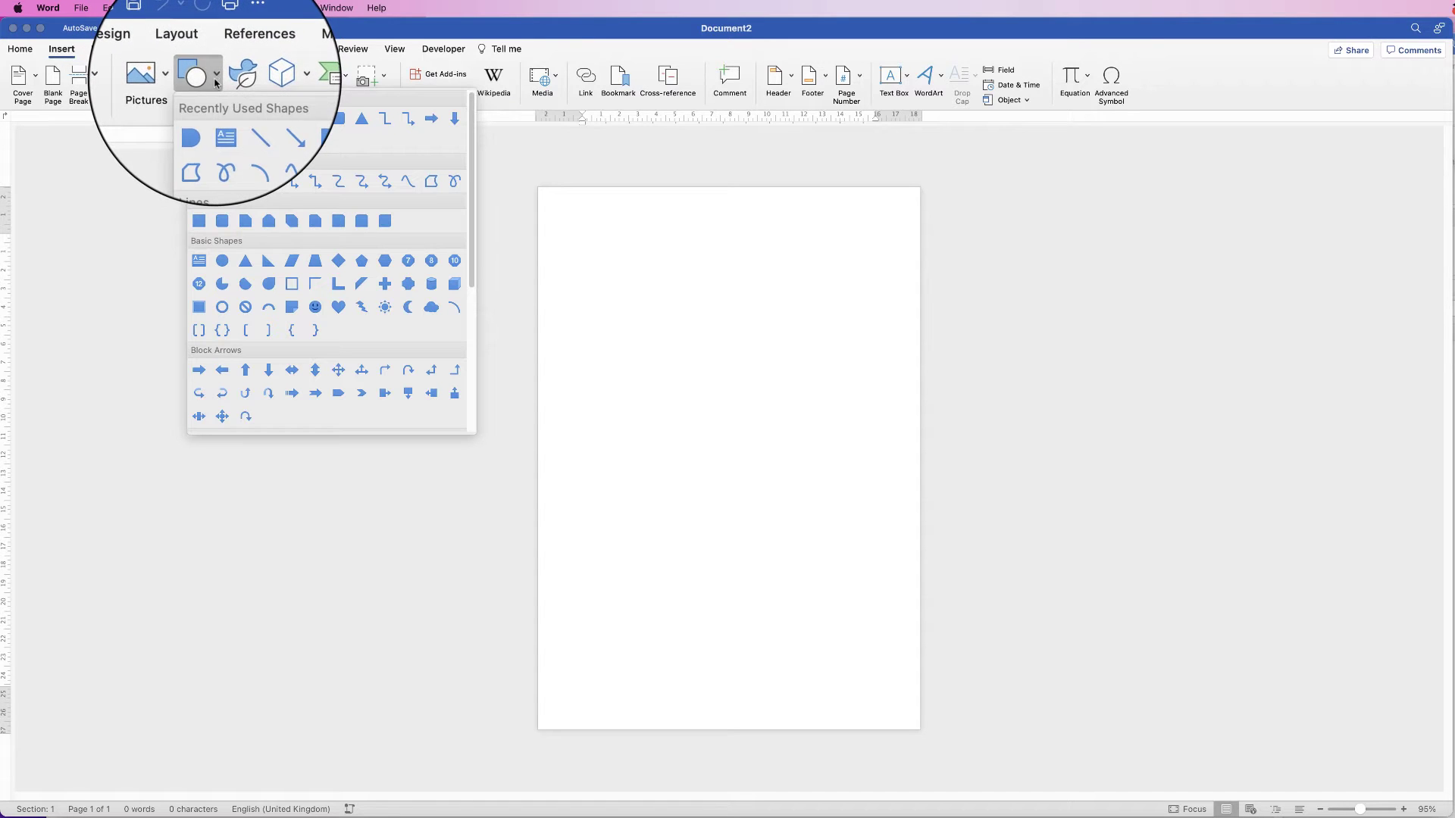
{"action": "left_click", "coordinate": [200, 222]}
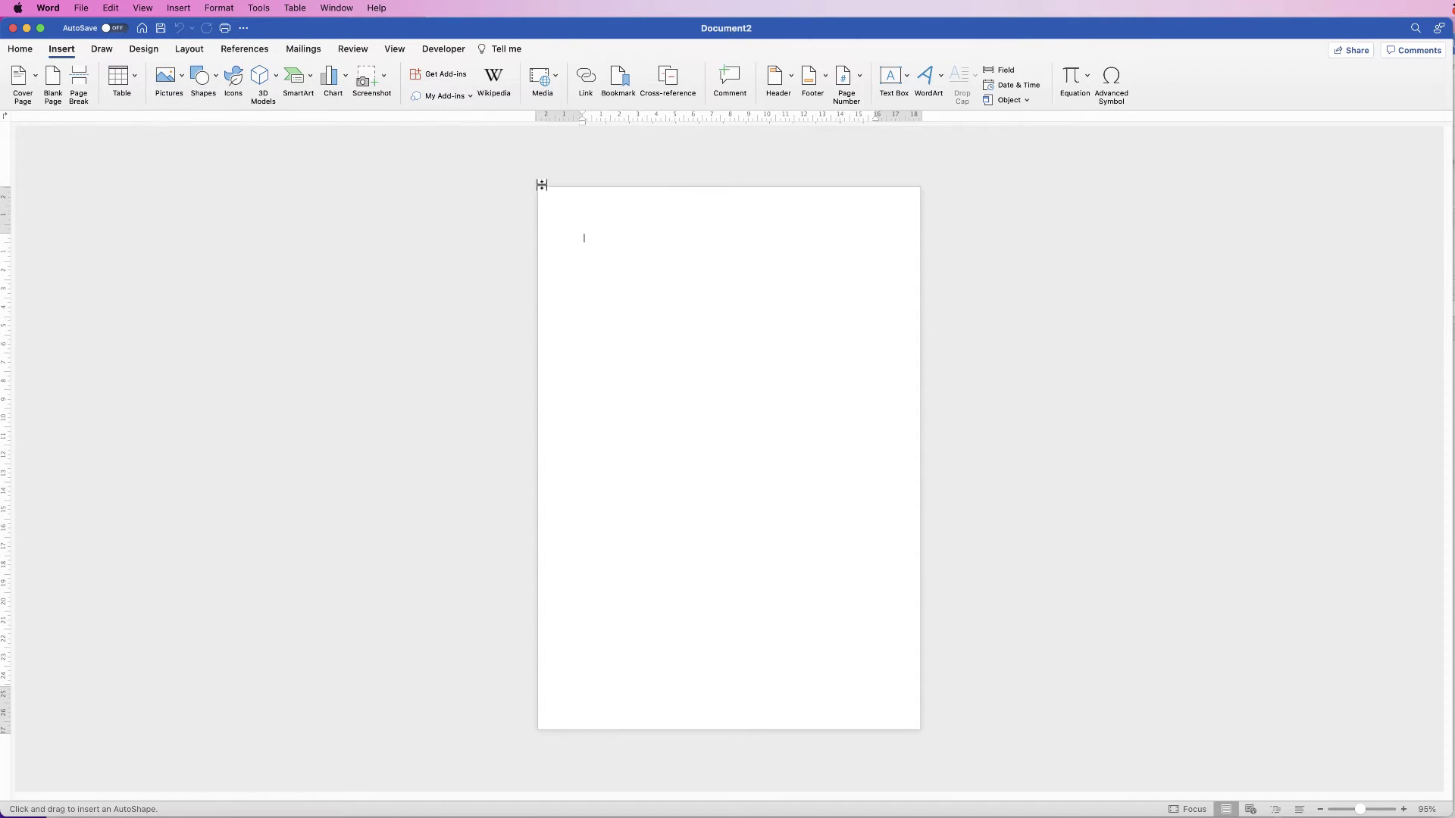
{"action": "left_click_drag", "start_coordinate": [540, 190], "coordinate": [920, 727]}
{"action": "left_click_drag", "start_coordinate": [542, 194], "coordinate": [535, 186]}
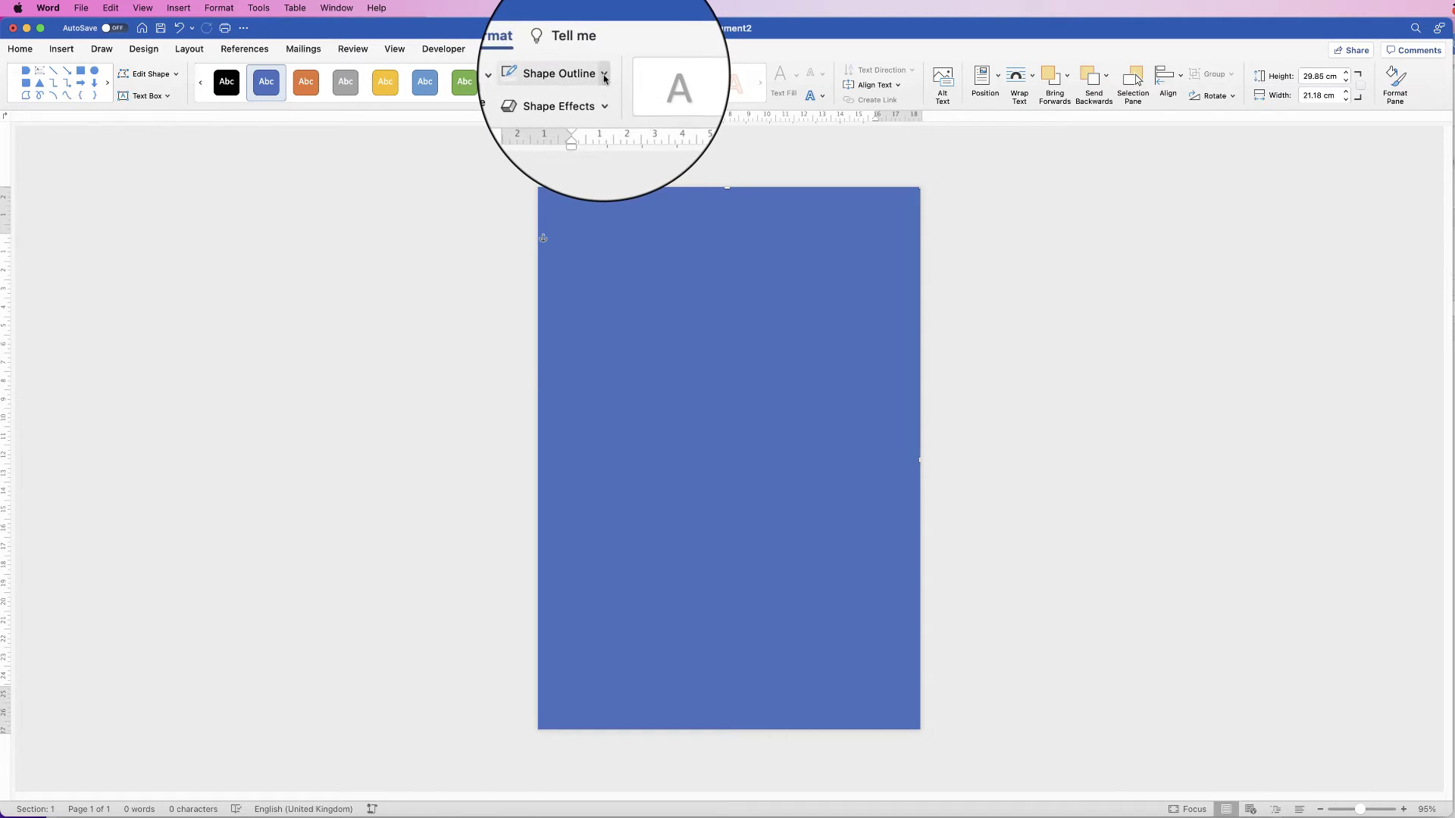
Step: Remove the outline from the full-page rectangle
{"action": "left_click", "coordinate": [604, 85]}
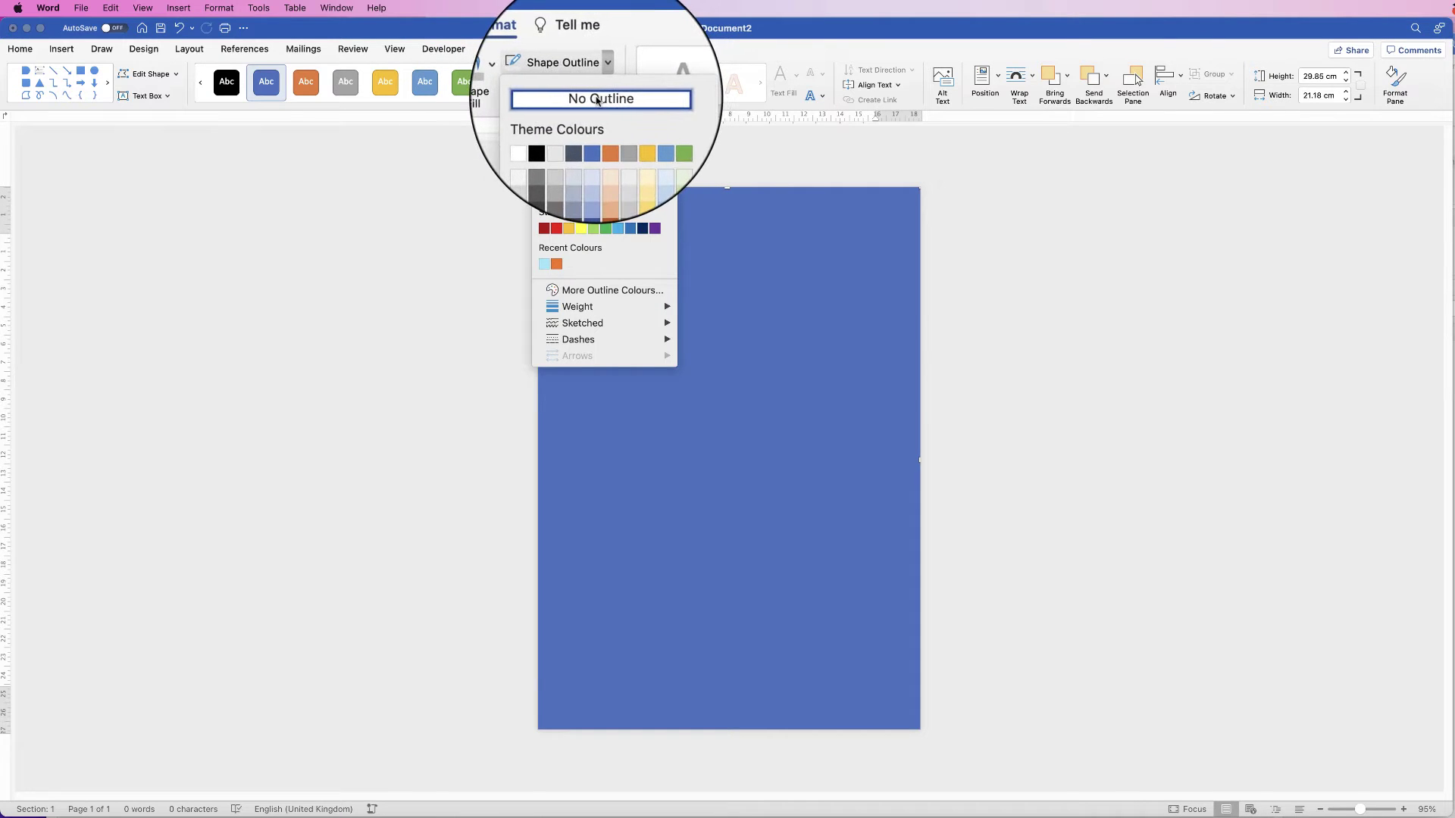
{"action": "left_click", "coordinate": [601, 100]}
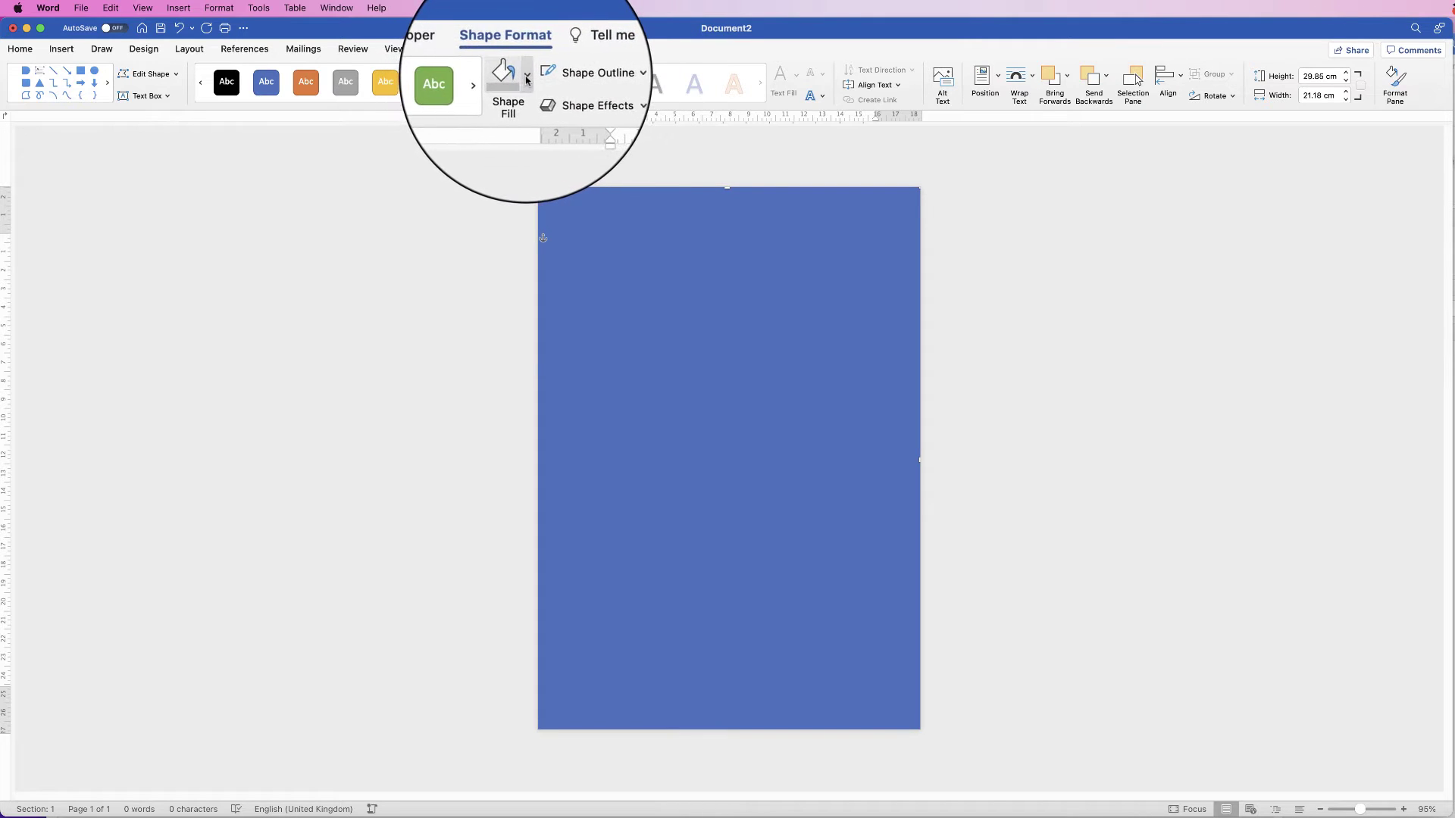
{"action": "left_click", "coordinate": [513, 76]}
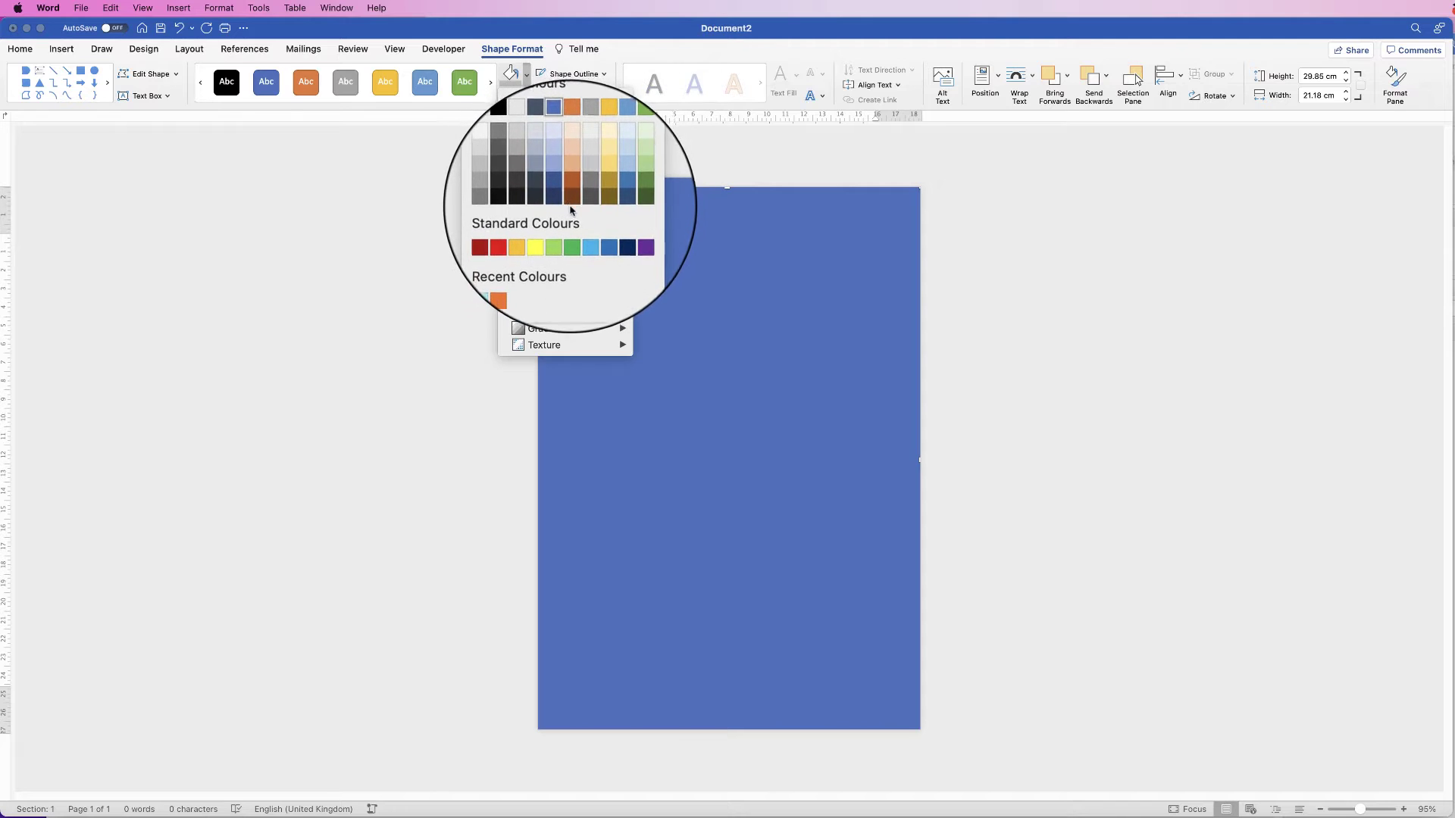
{"action": "left_click", "coordinate": [557, 301]}
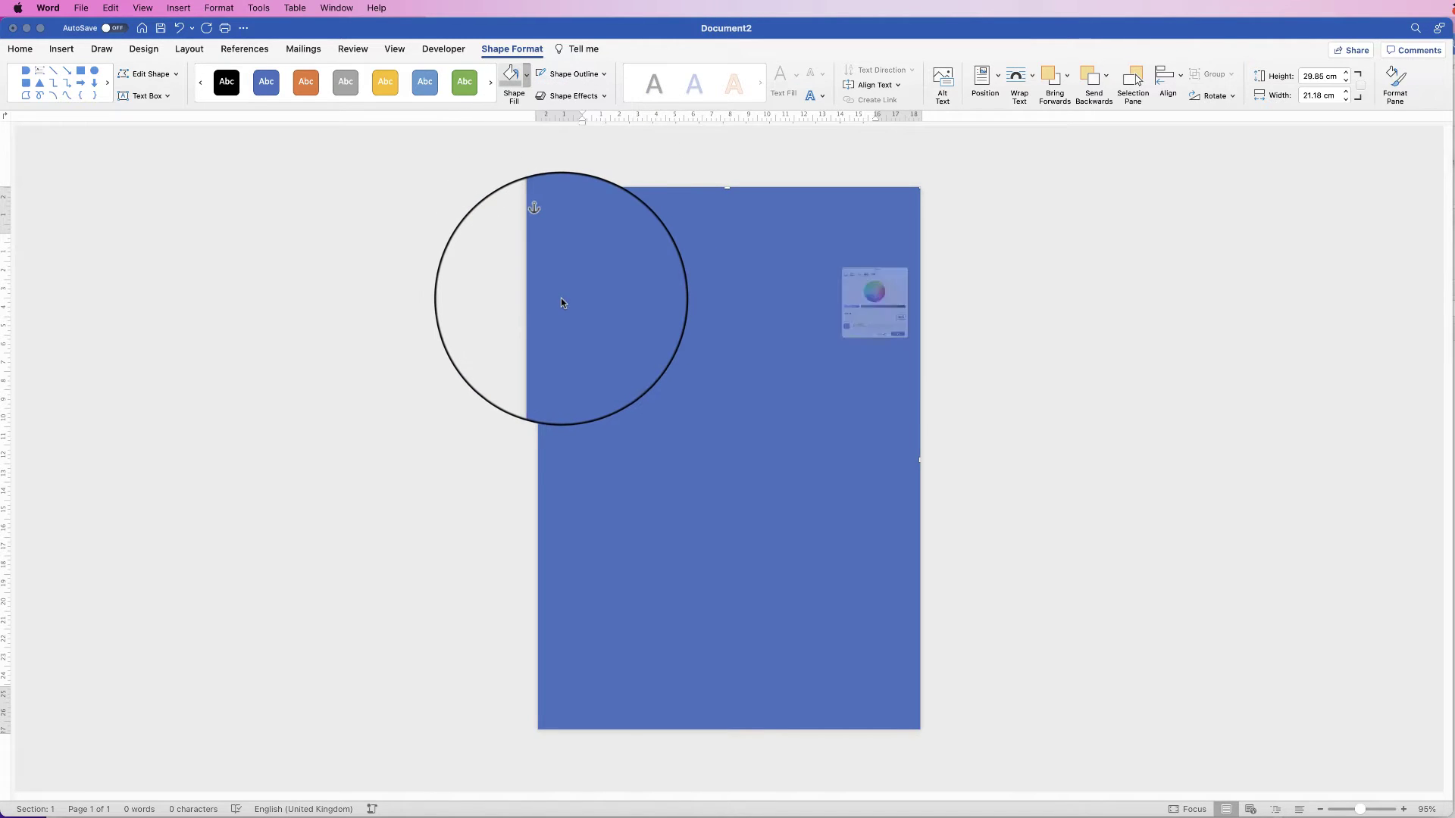
{"action": "left_click_drag", "start_coordinate": [861, 278], "coordinate": [796, 316]}
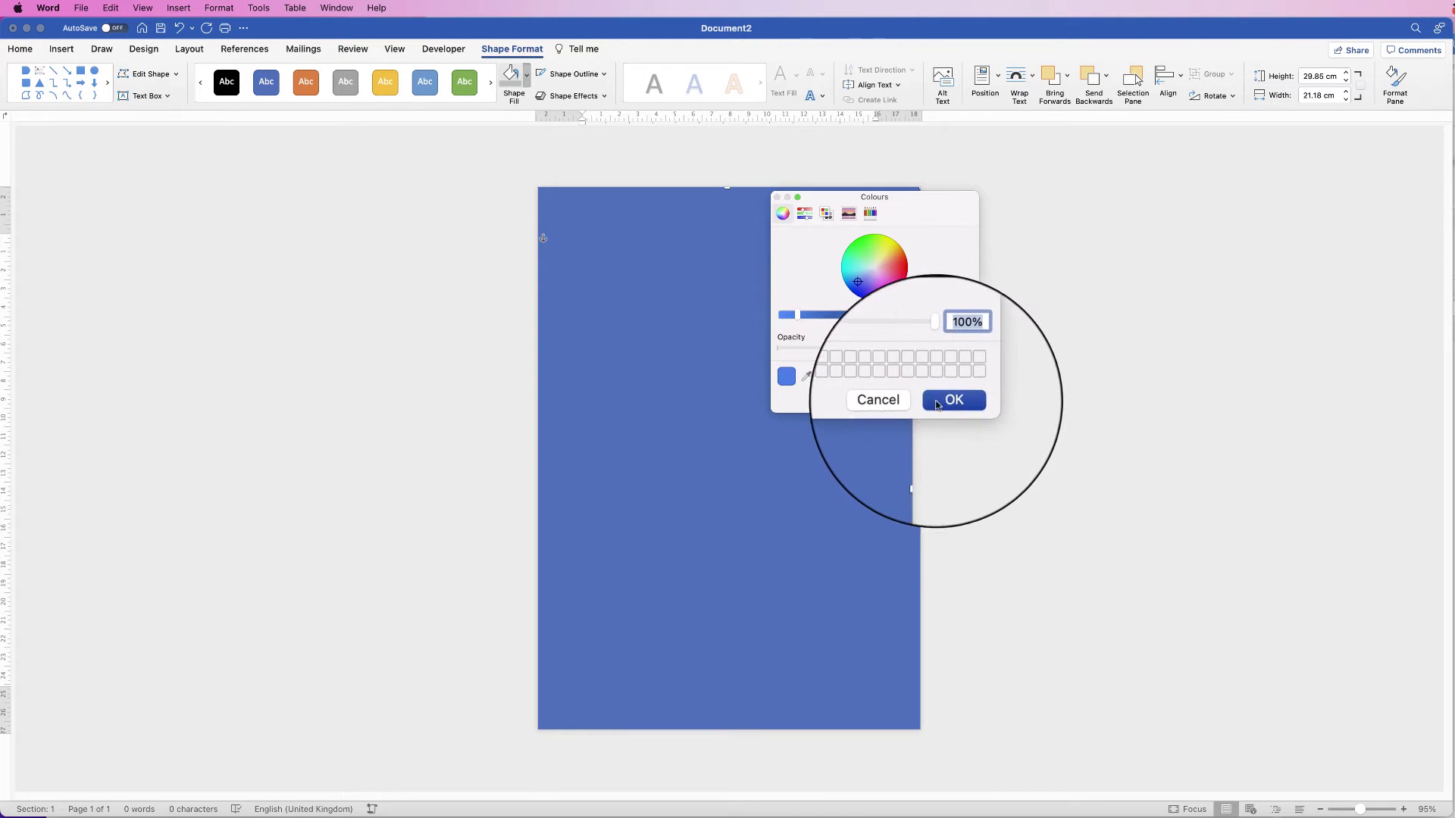
{"action": "left_click", "coordinate": [894, 399]}
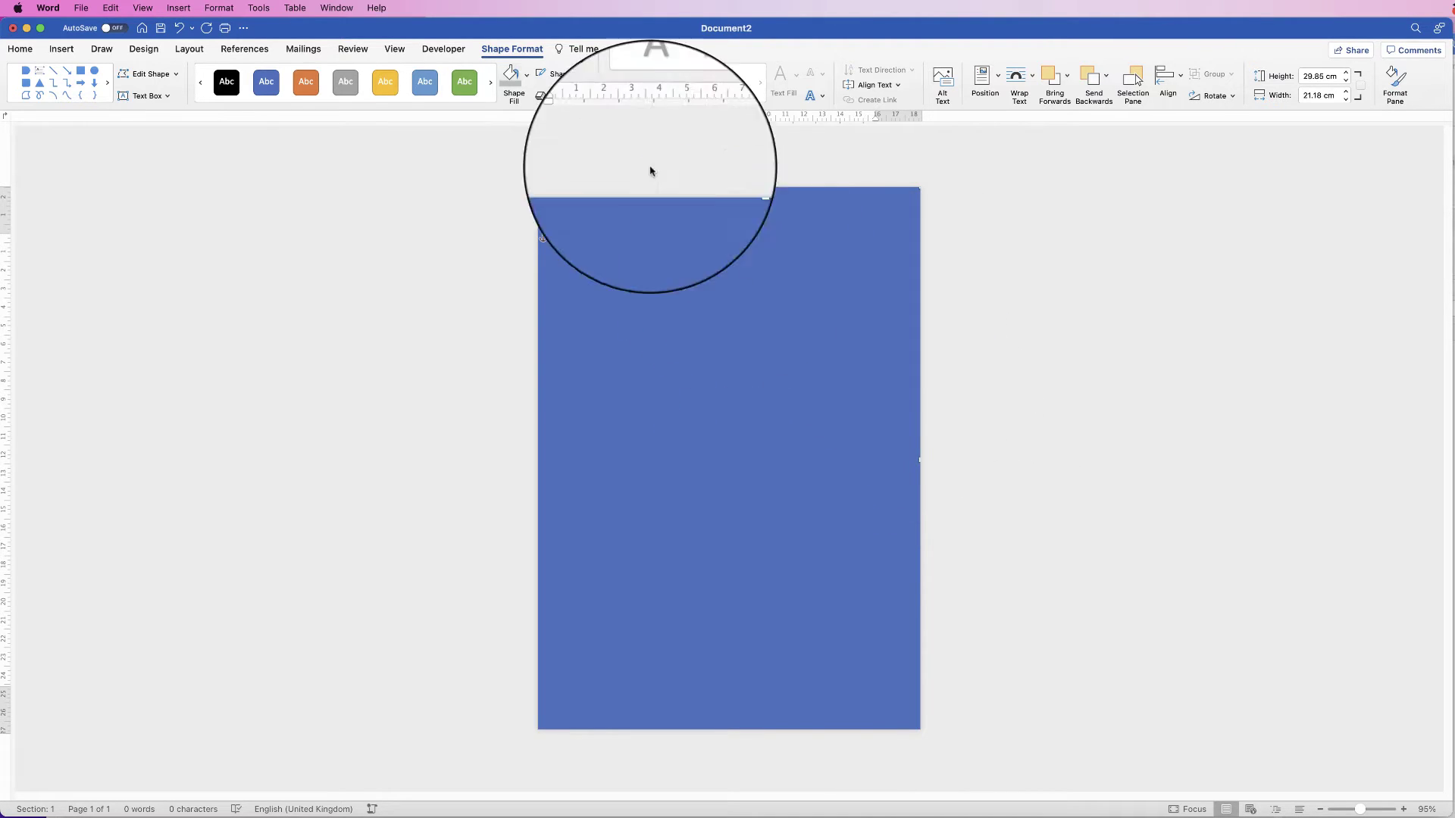
Step: Fill the full-page rectangle with a medium grey theme colour
{"action": "left_click", "coordinate": [527, 74]}
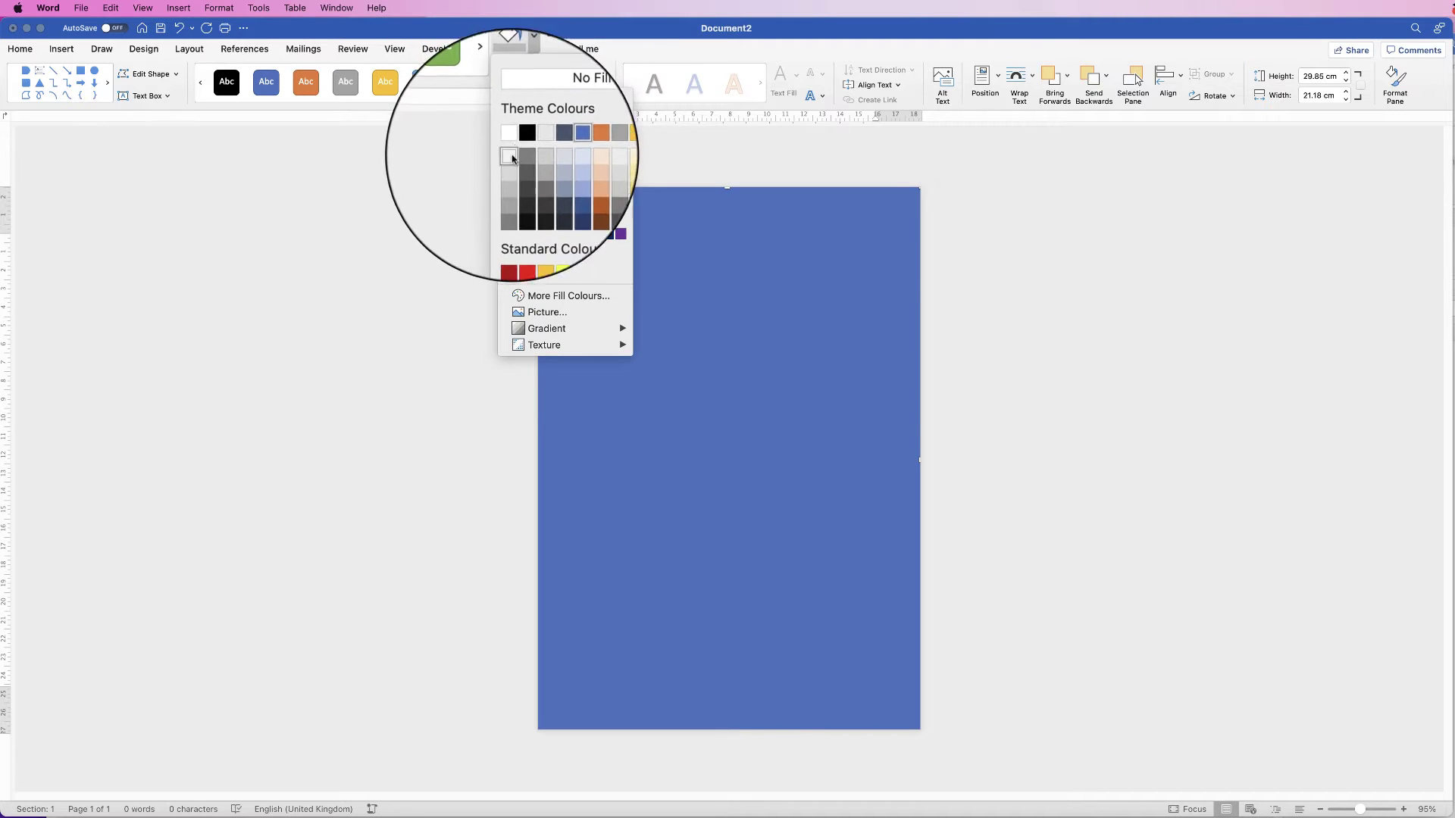
{"action": "left_click", "coordinate": [510, 190]}
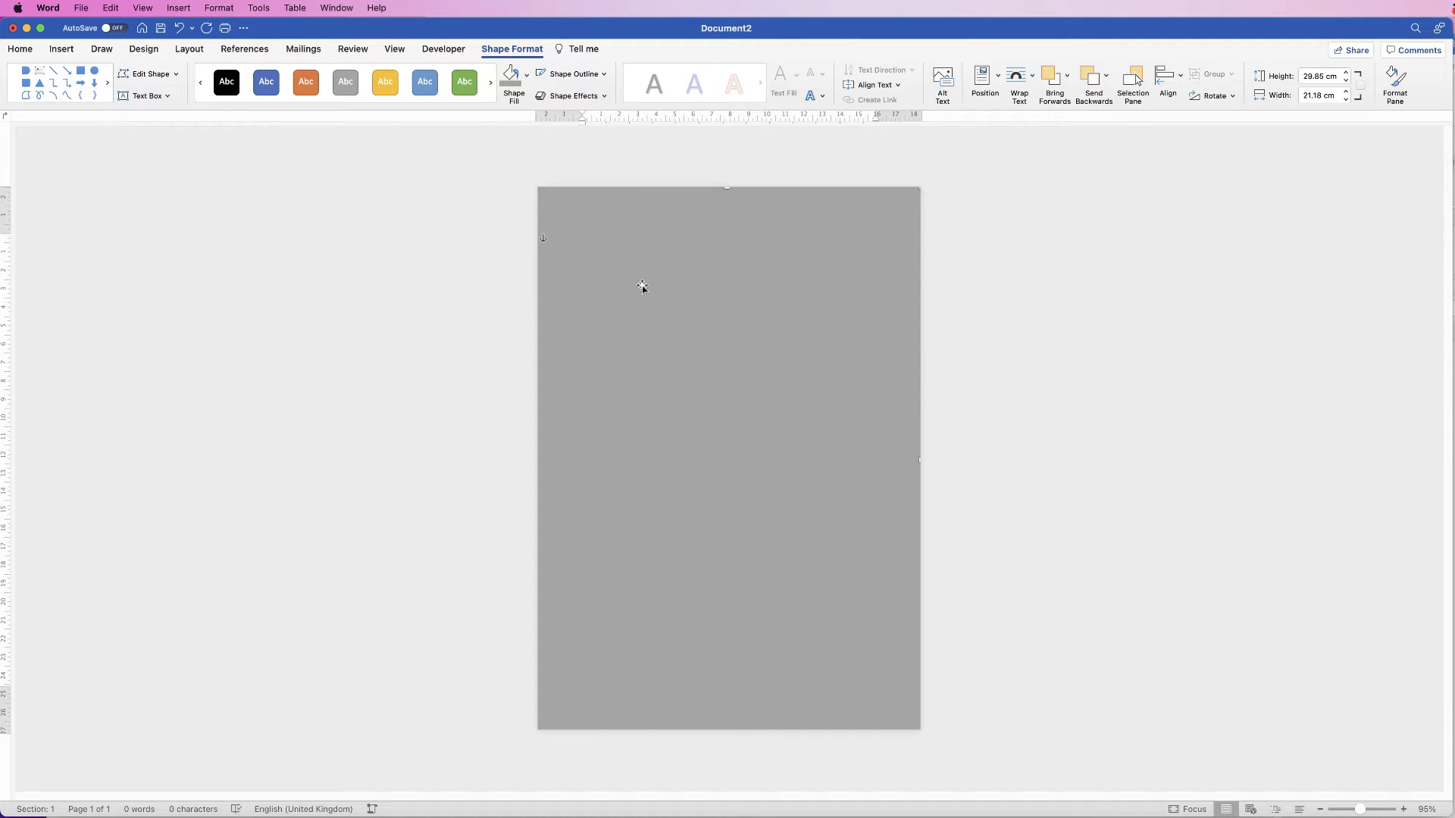
Step: Draw a text box about 19 cm wide and 4.8 cm high across the top of the page and enter SAN FRANSISCO
{"action": "left_click", "coordinate": [62, 48]}
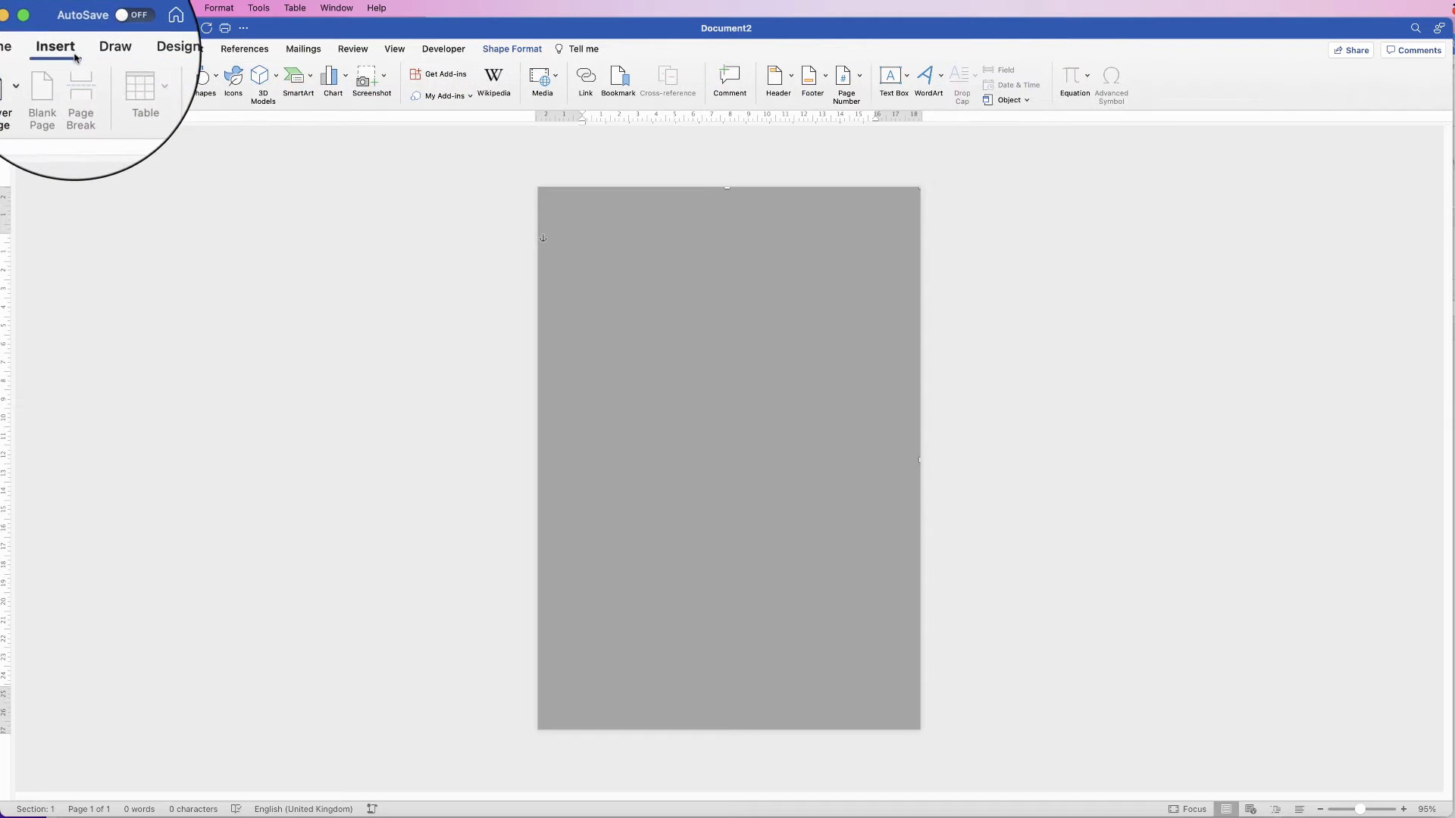
{"action": "left_click", "coordinate": [906, 75]}
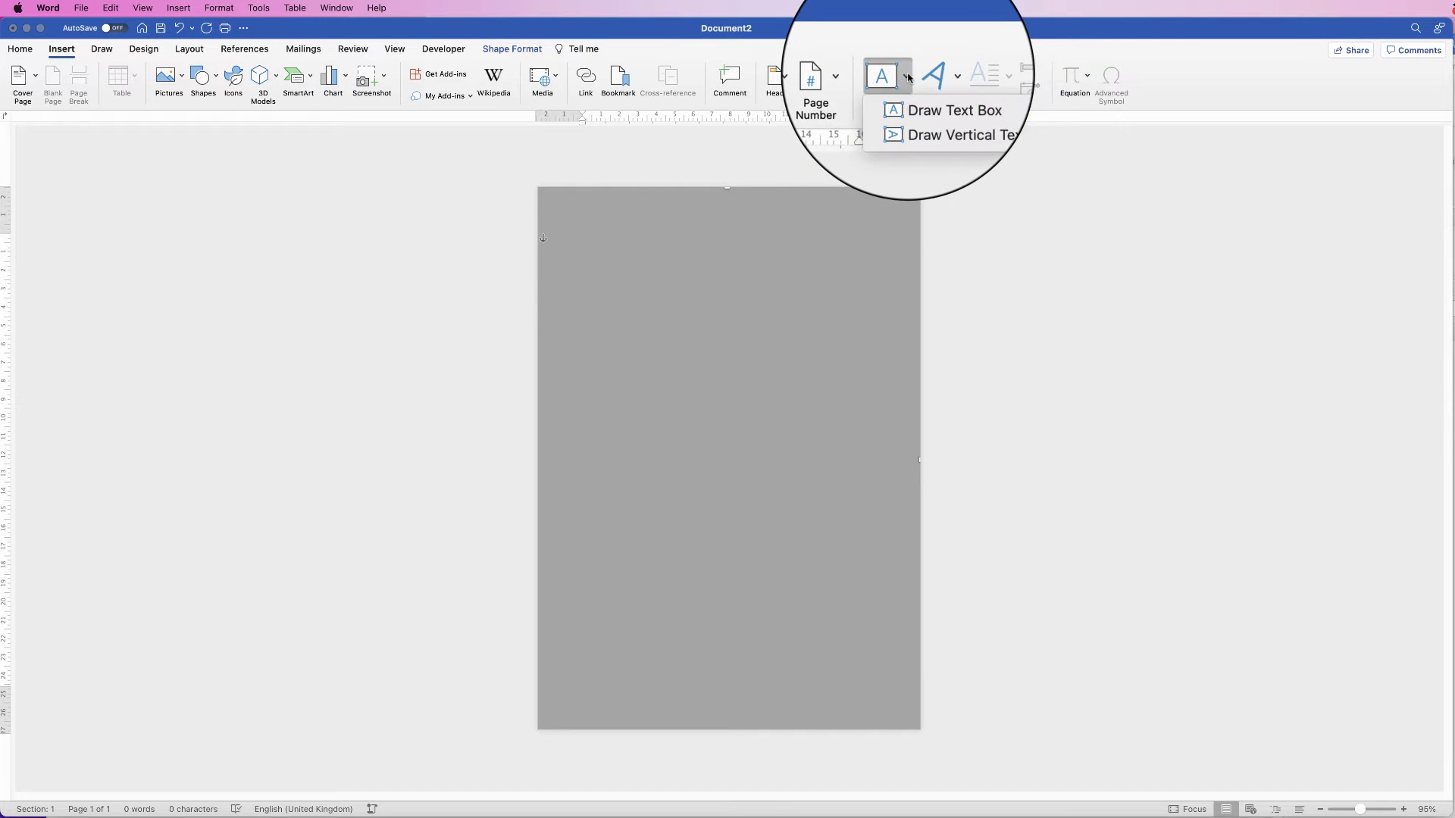
{"action": "left_click", "coordinate": [914, 99]}
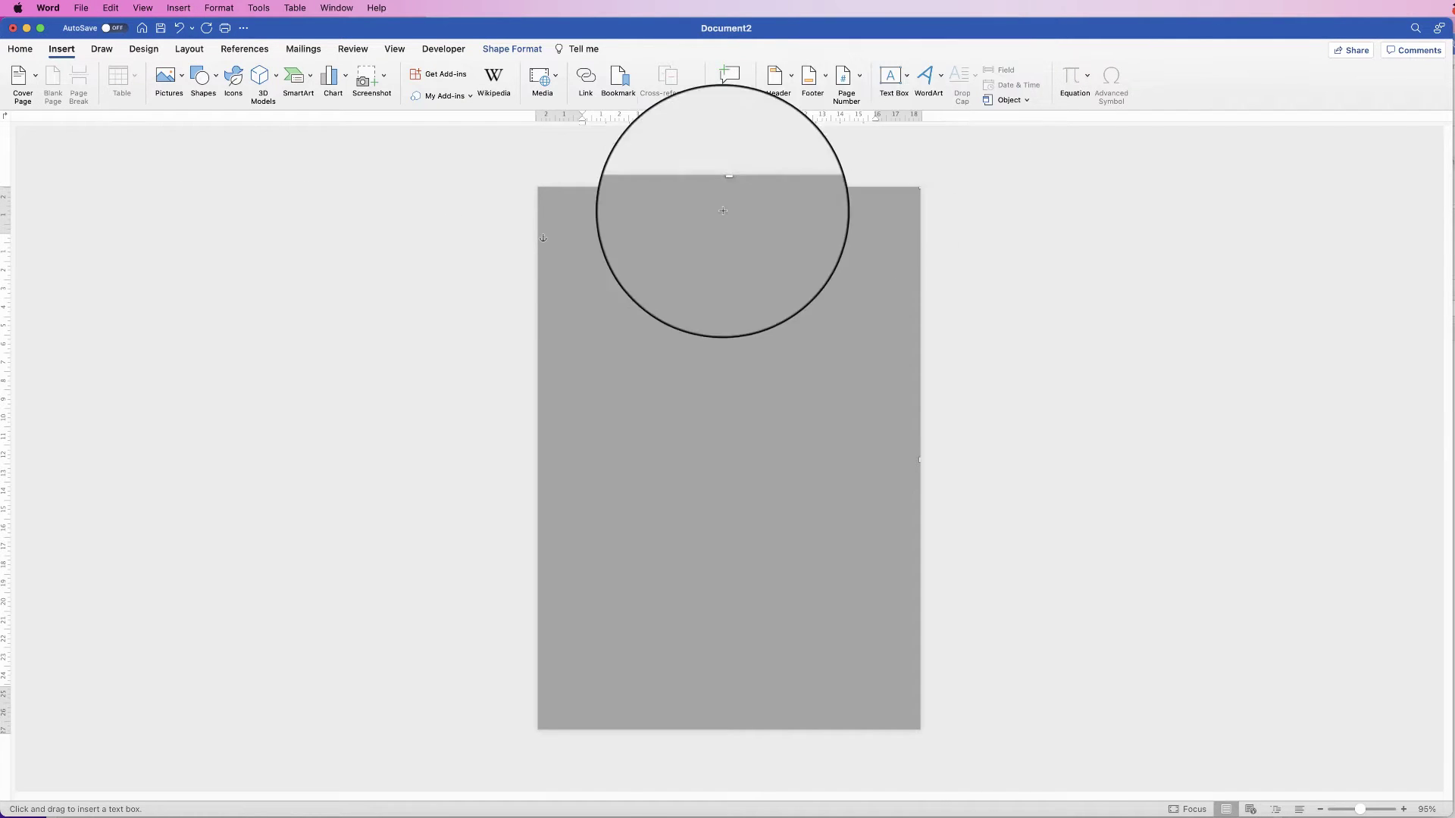
{"action": "left_click_drag", "start_coordinate": [551, 259], "coordinate": [895, 294]}
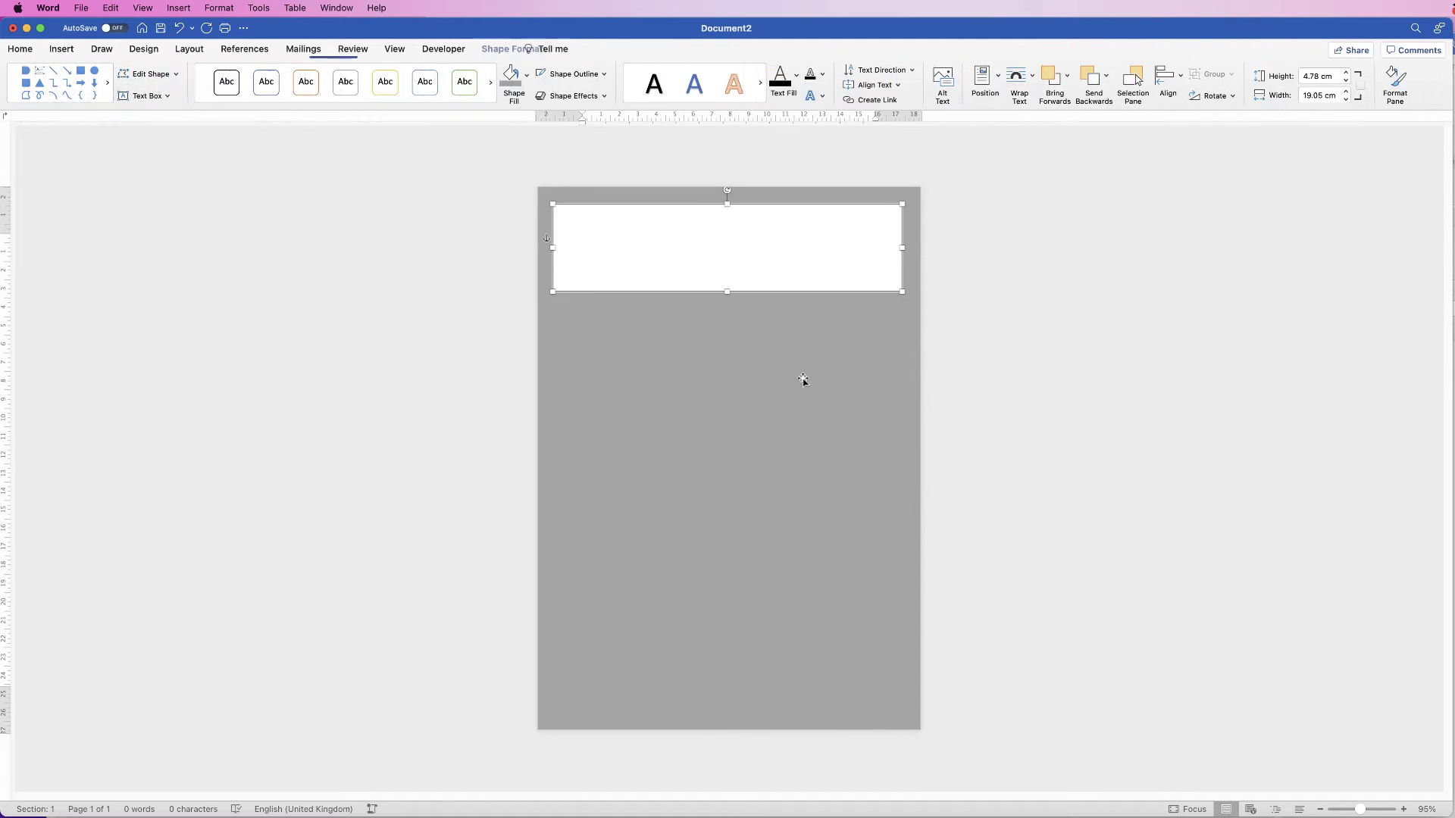
{"action": "left_click", "coordinate": [709, 345]}
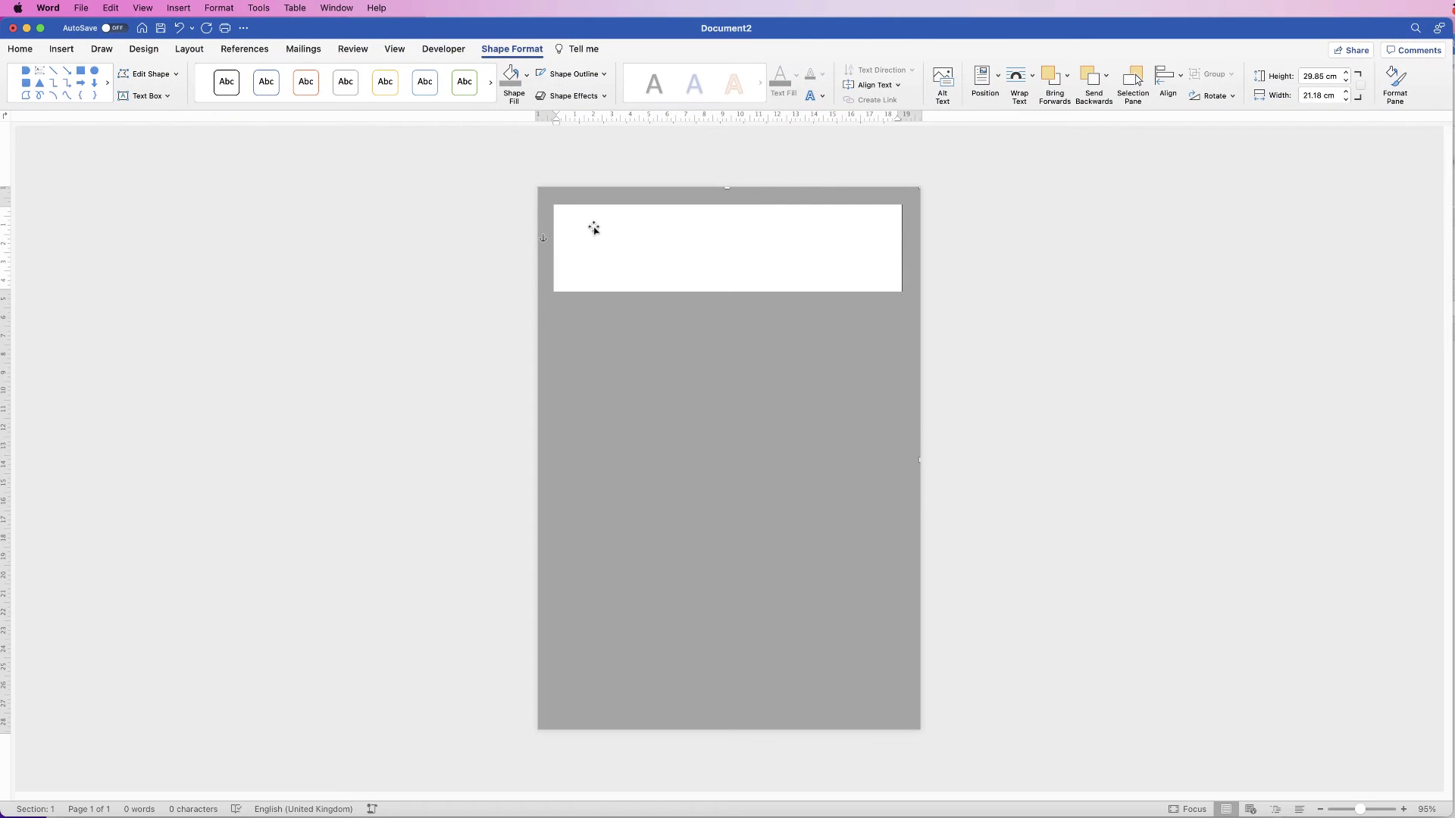
{"action": "left_click", "coordinate": [595, 228]}
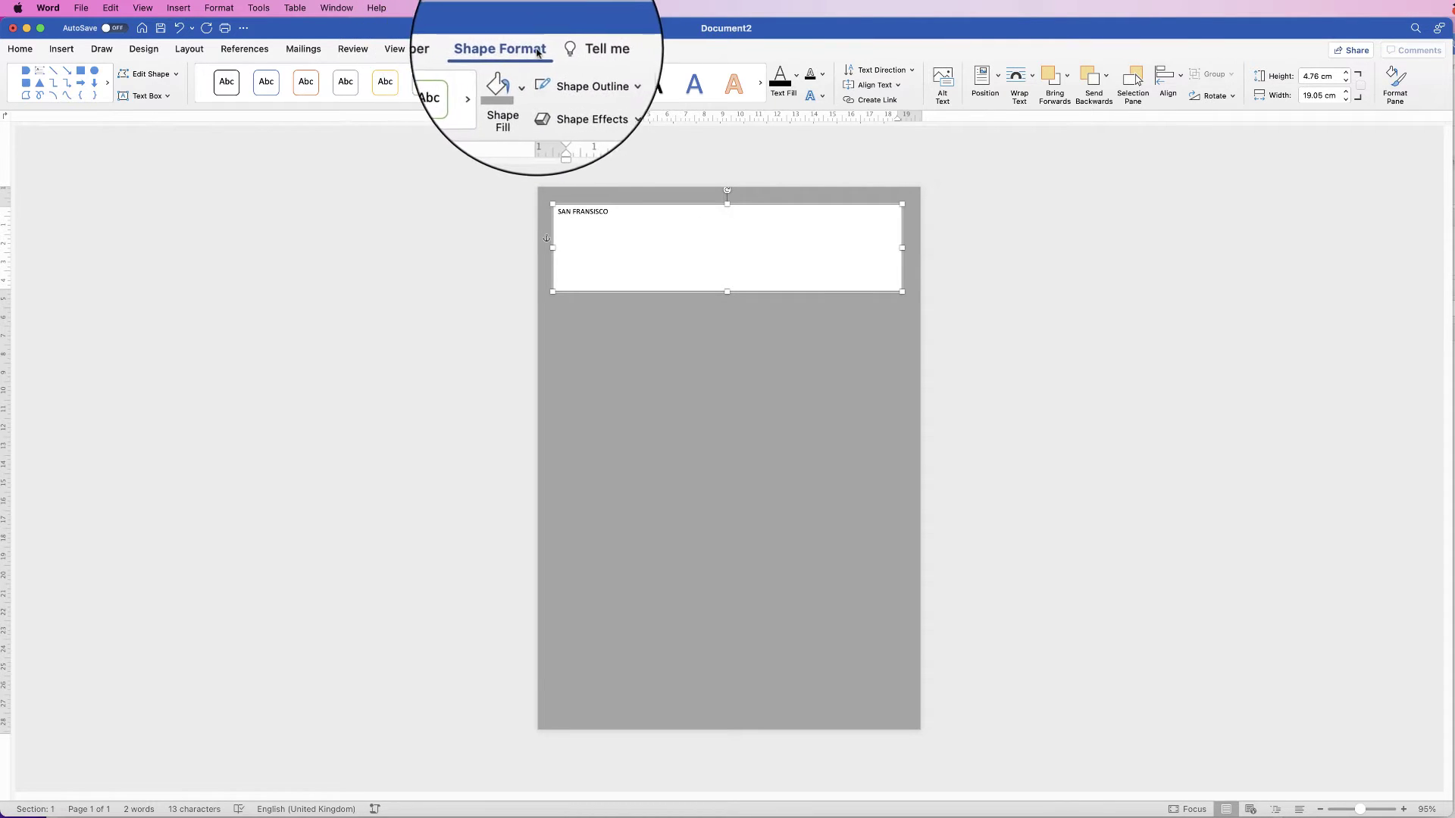
Step: Remove the outline and the fill from the SAN FRANSISCO text box
{"action": "left_click", "coordinate": [604, 77]}
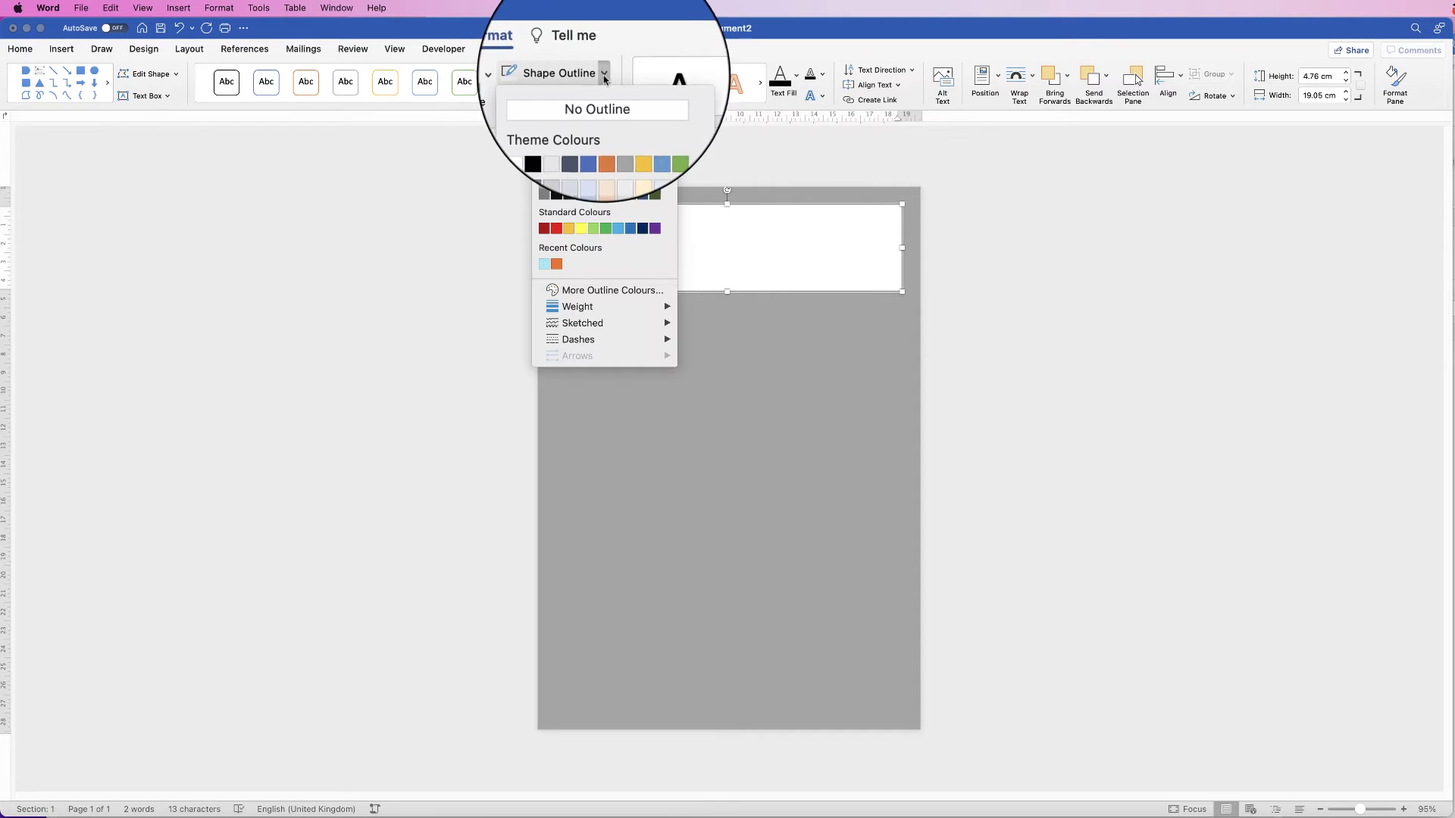
{"action": "left_click", "coordinate": [582, 101]}
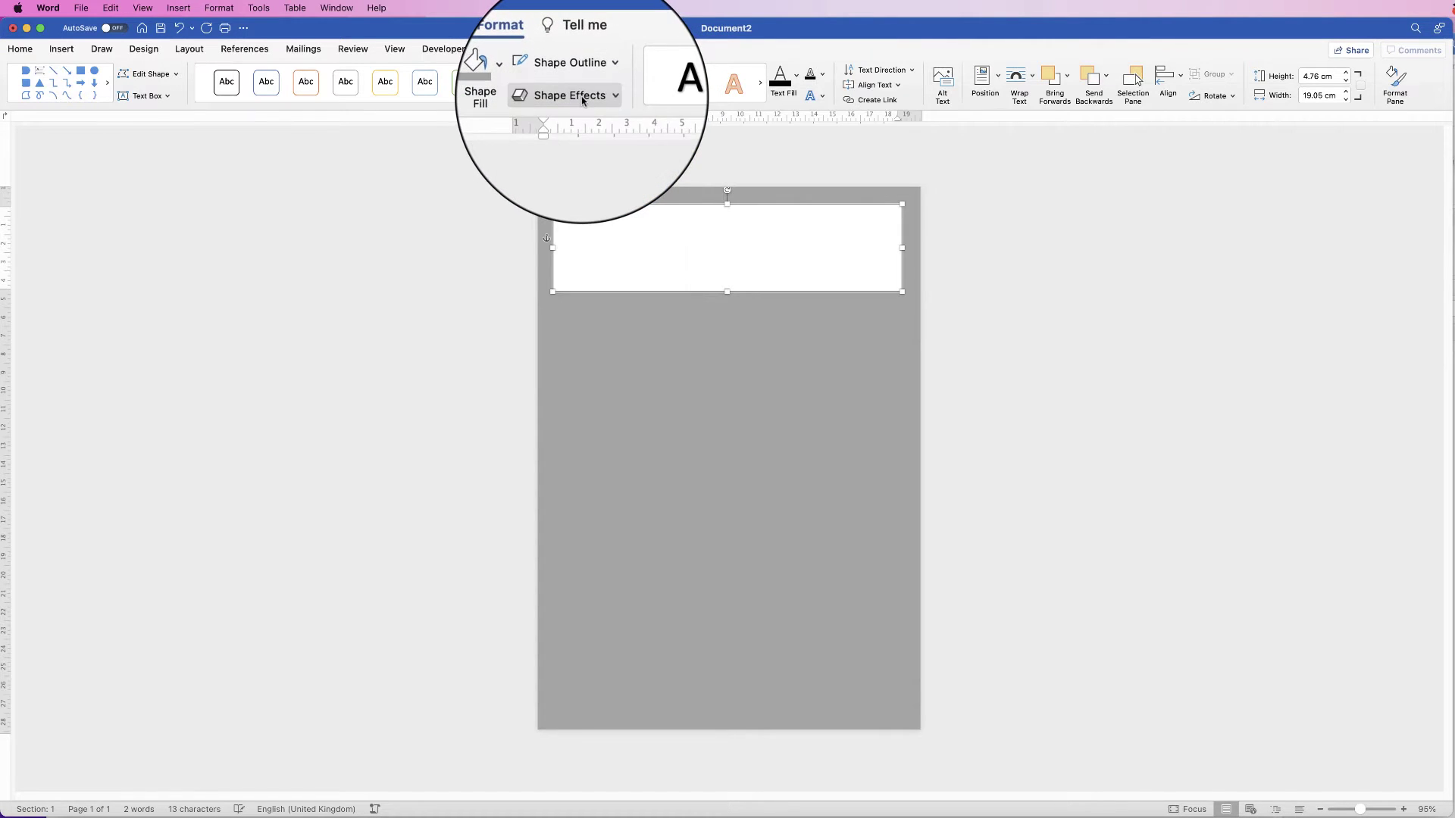
{"action": "left_click", "coordinate": [527, 76]}
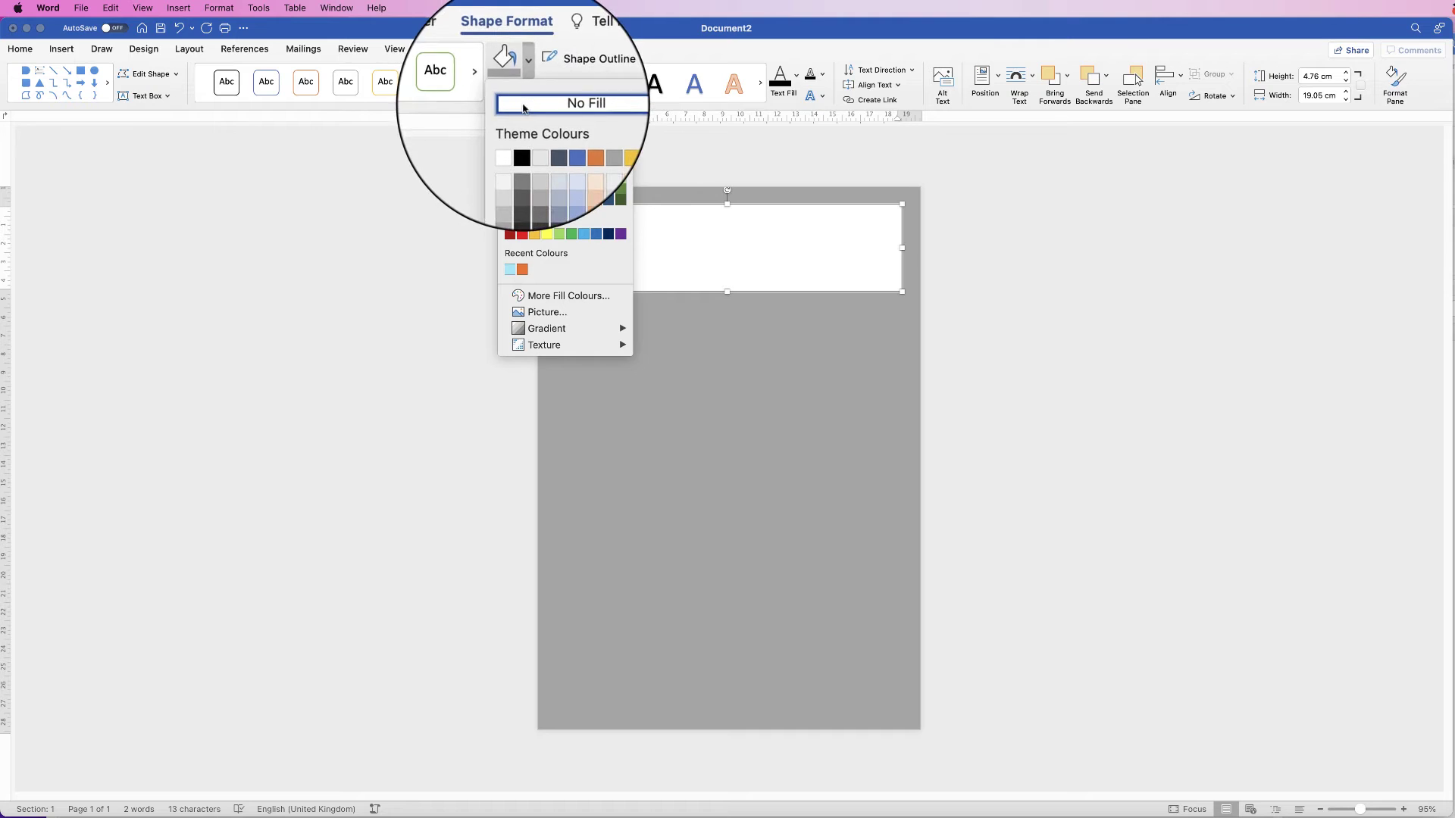
{"action": "left_click", "coordinate": [526, 103]}
{"action": "left_click", "coordinate": [645, 391]}
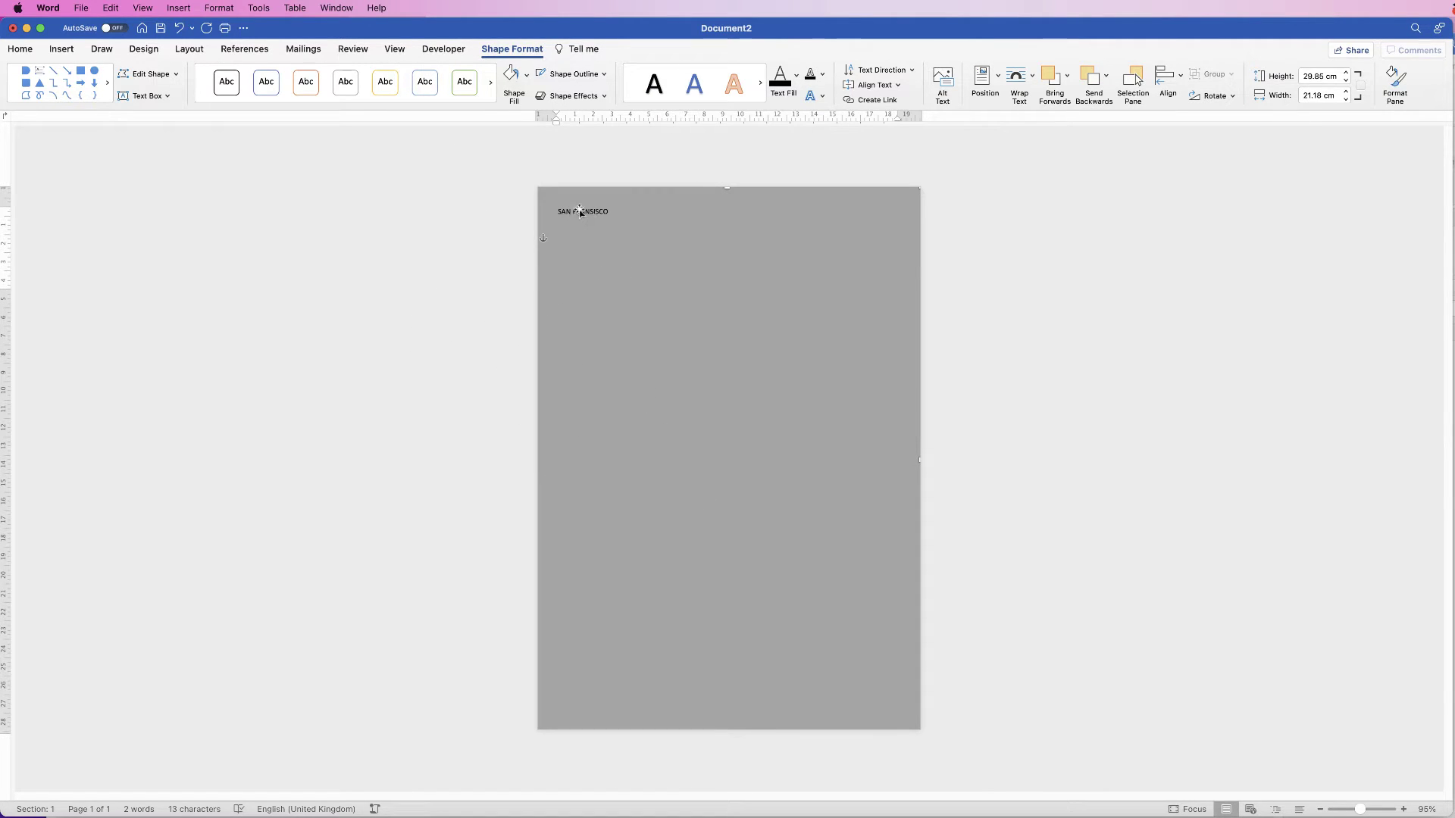
Step: Shift the SAN FRANSISCO text box slightly to the right and set its text colour to white
{"action": "mouse_move", "coordinate": [615, 206]}
{"action": "left_mouse_down"}
{"action": "mouse_move", "coordinate": [817, 341]}
{"action": "mouse_move", "coordinate": [658, 196]}
{"action": "mouse_move", "coordinate": [657, 347]}
{"action": "mouse_move", "coordinate": [672, 220]}
{"action": "mouse_move", "coordinate": [621, 204]}
{"action": "left_mouse_up"}
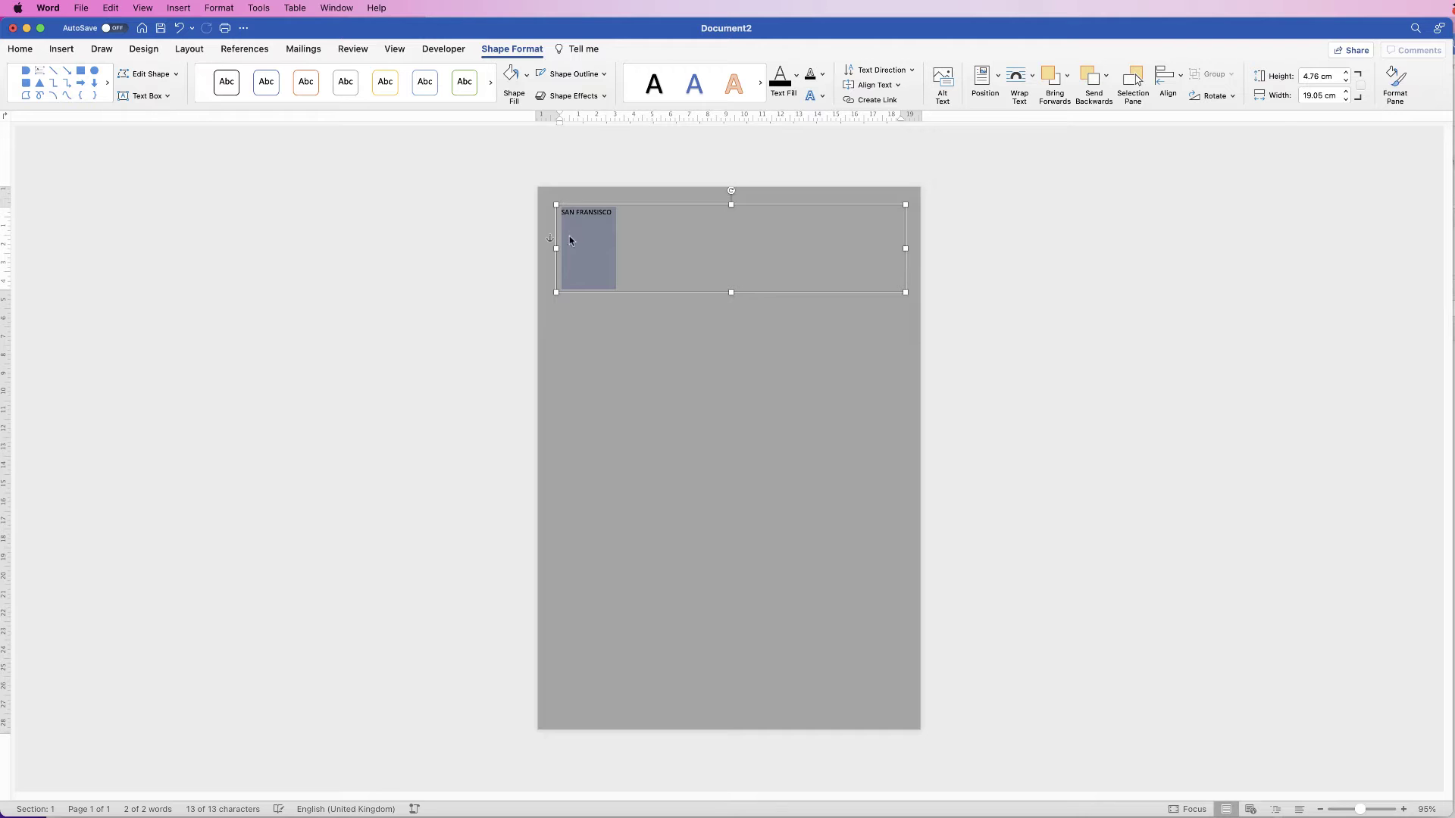
{"action": "left_click", "coordinate": [20, 48]}
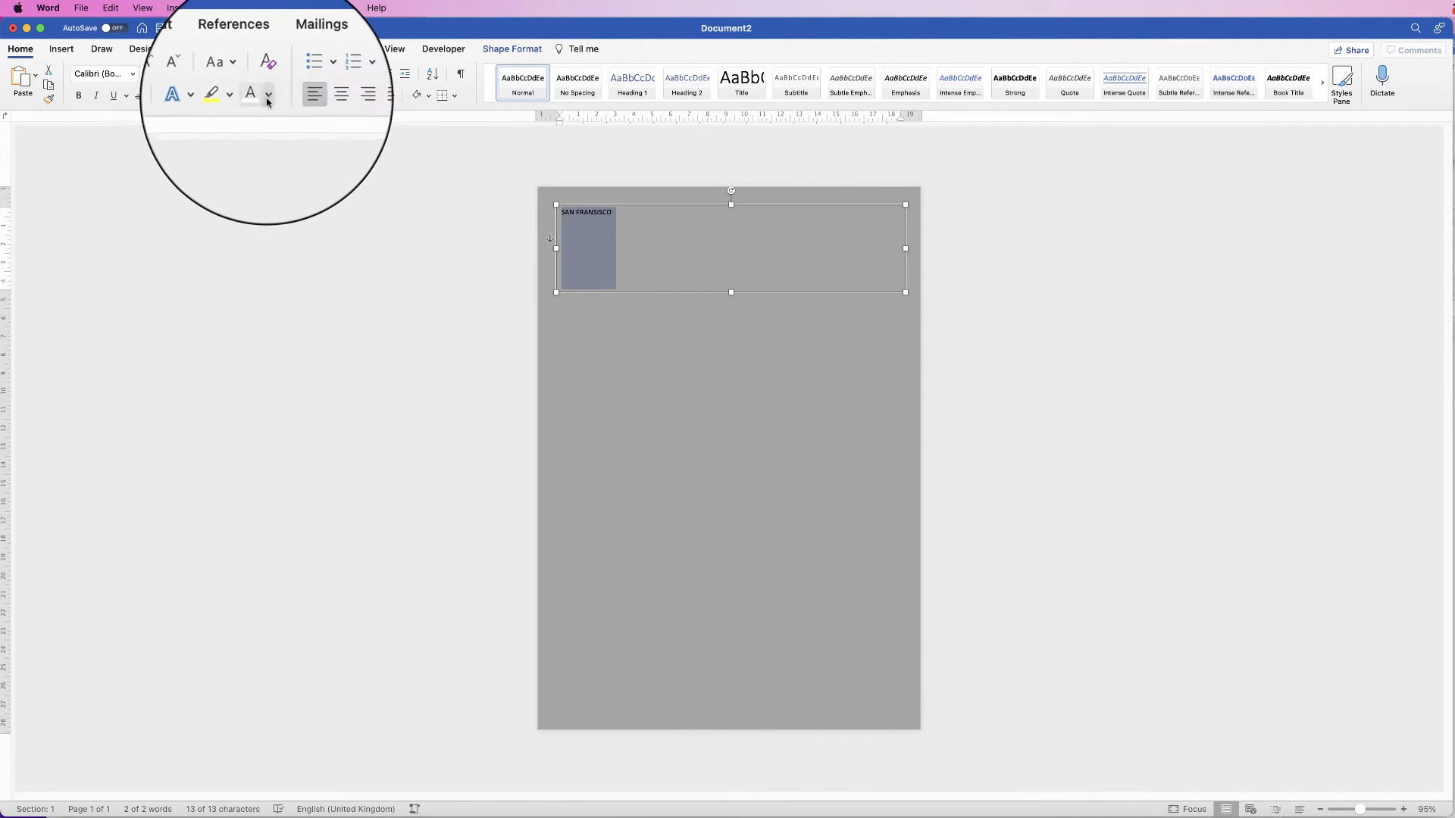
{"action": "left_click", "coordinate": [269, 97]}
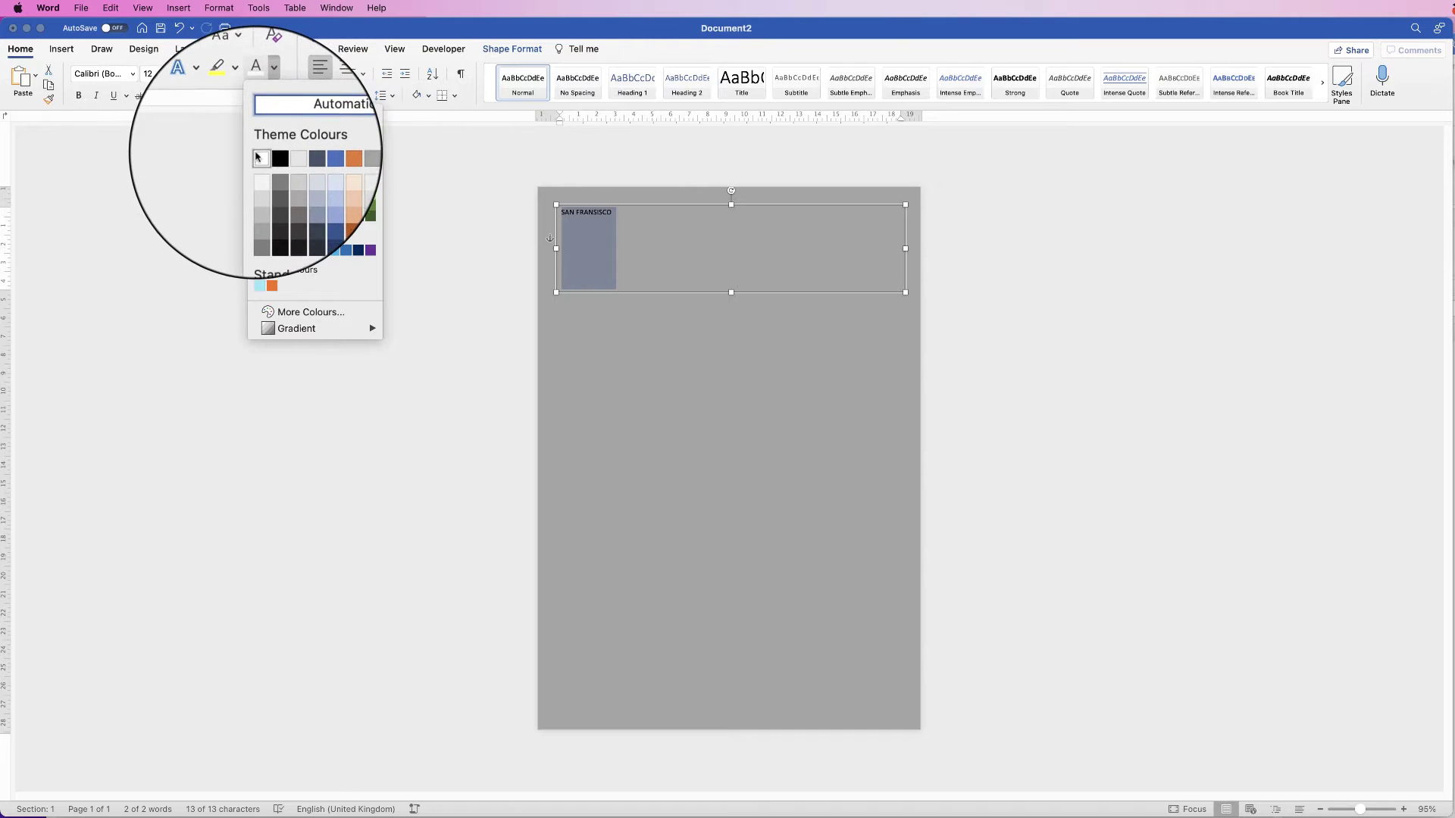
{"action": "left_click", "coordinate": [258, 163]}
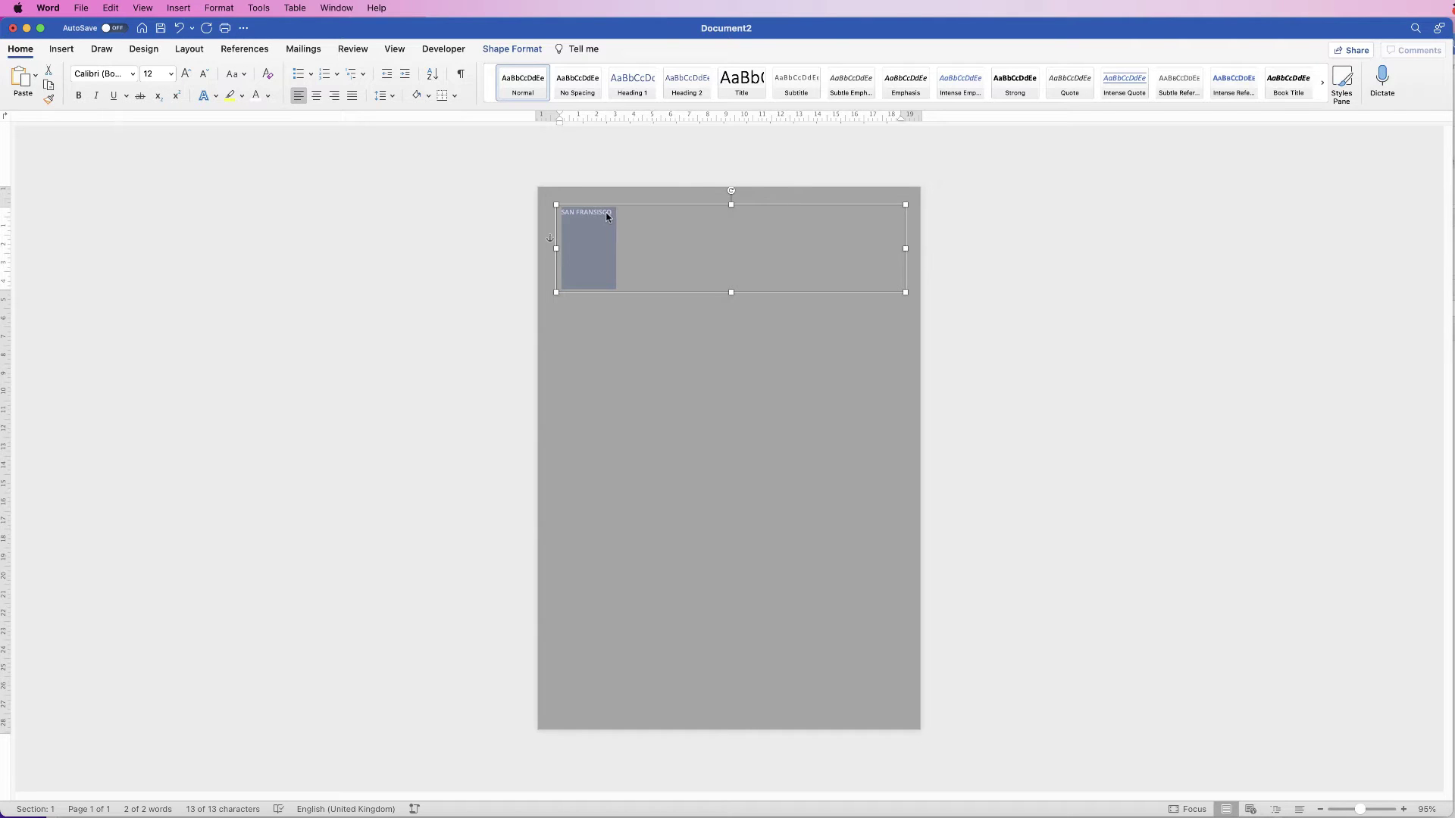
Step: Change the font of the SAN FRANSISCO text to Andale Mono
{"action": "left_click", "coordinate": [132, 73]}
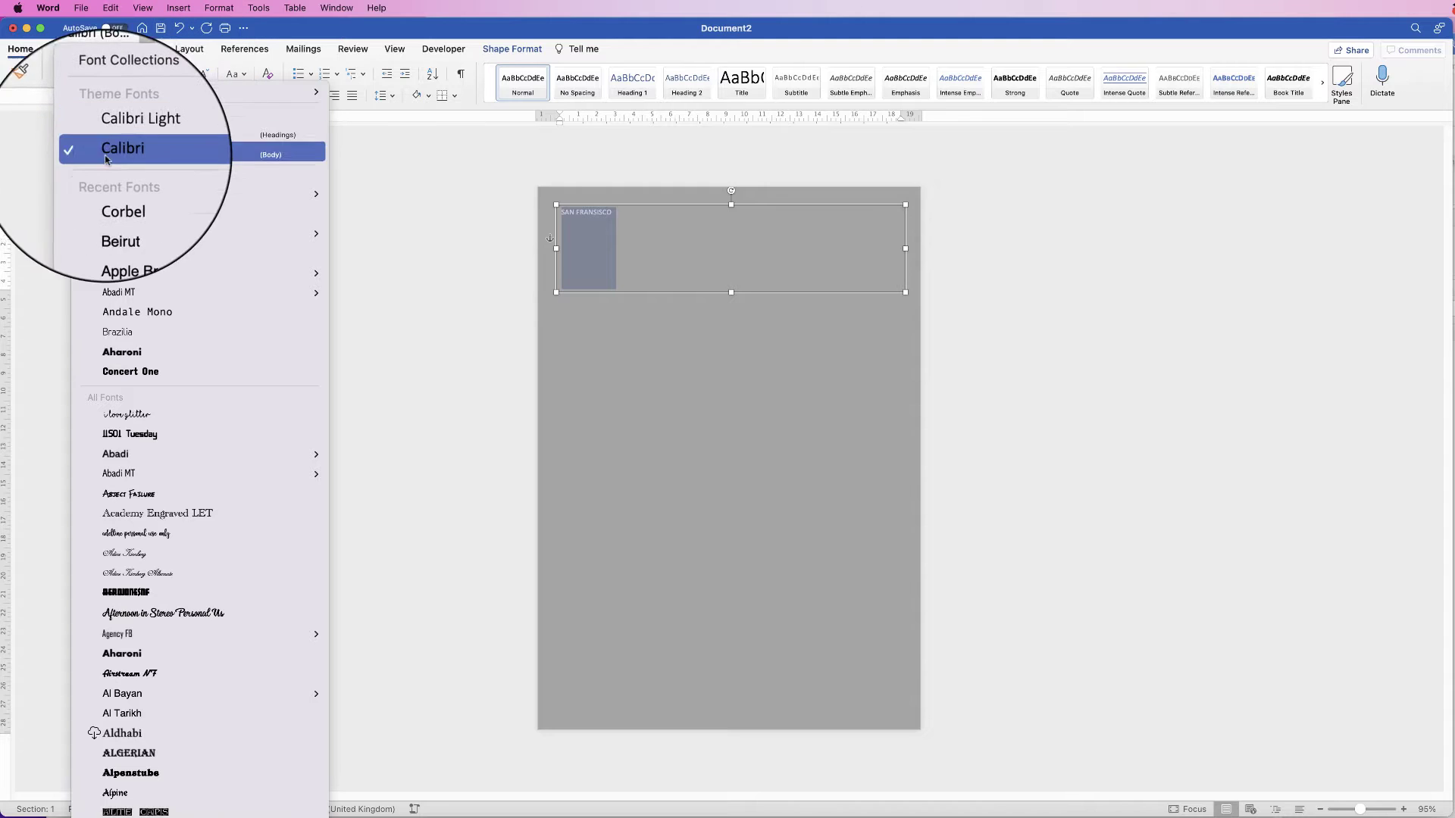
{"action": "mouse_move", "coordinate": [119, 195]}
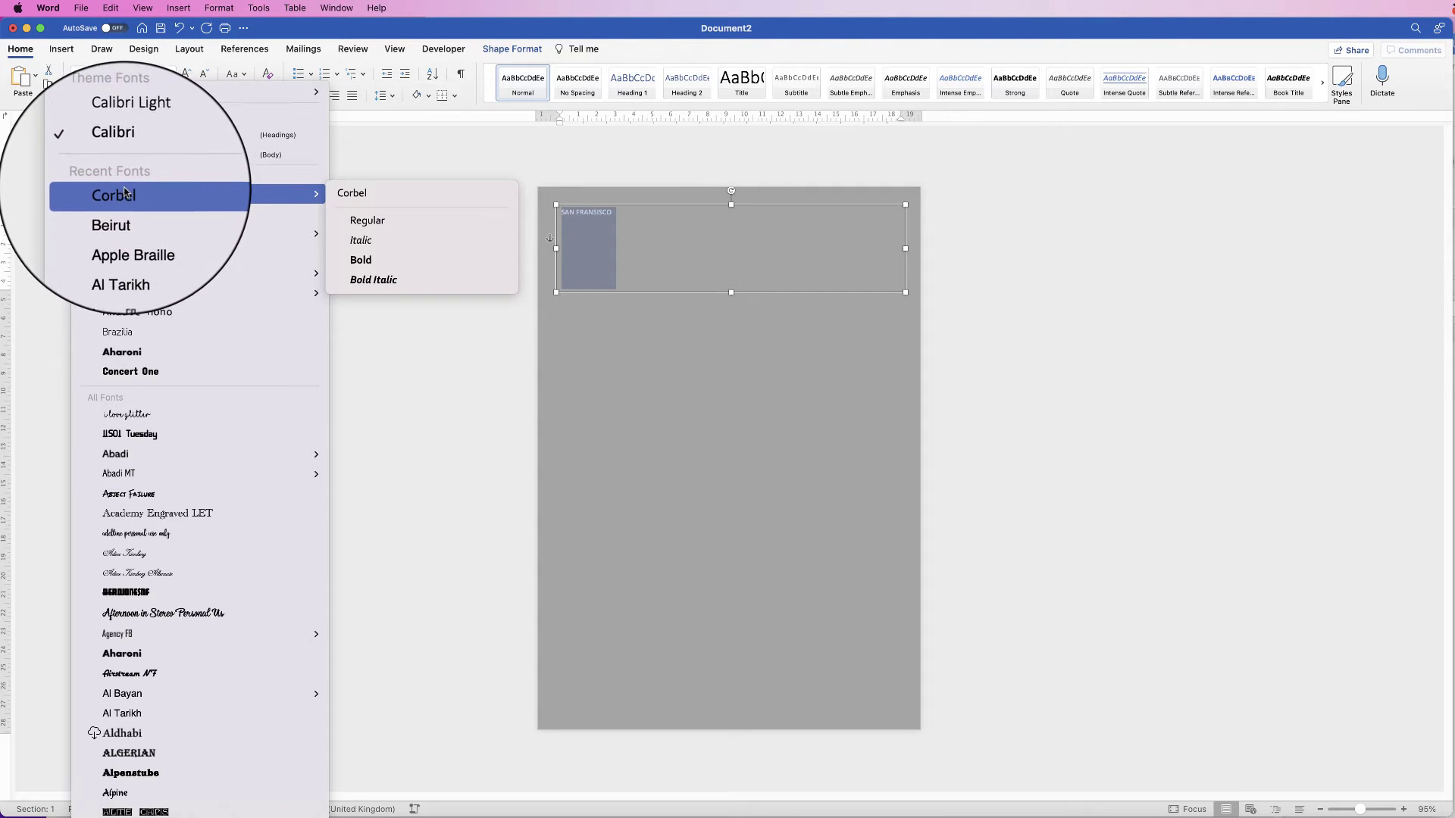
{"action": "left_click", "coordinate": [119, 318]}
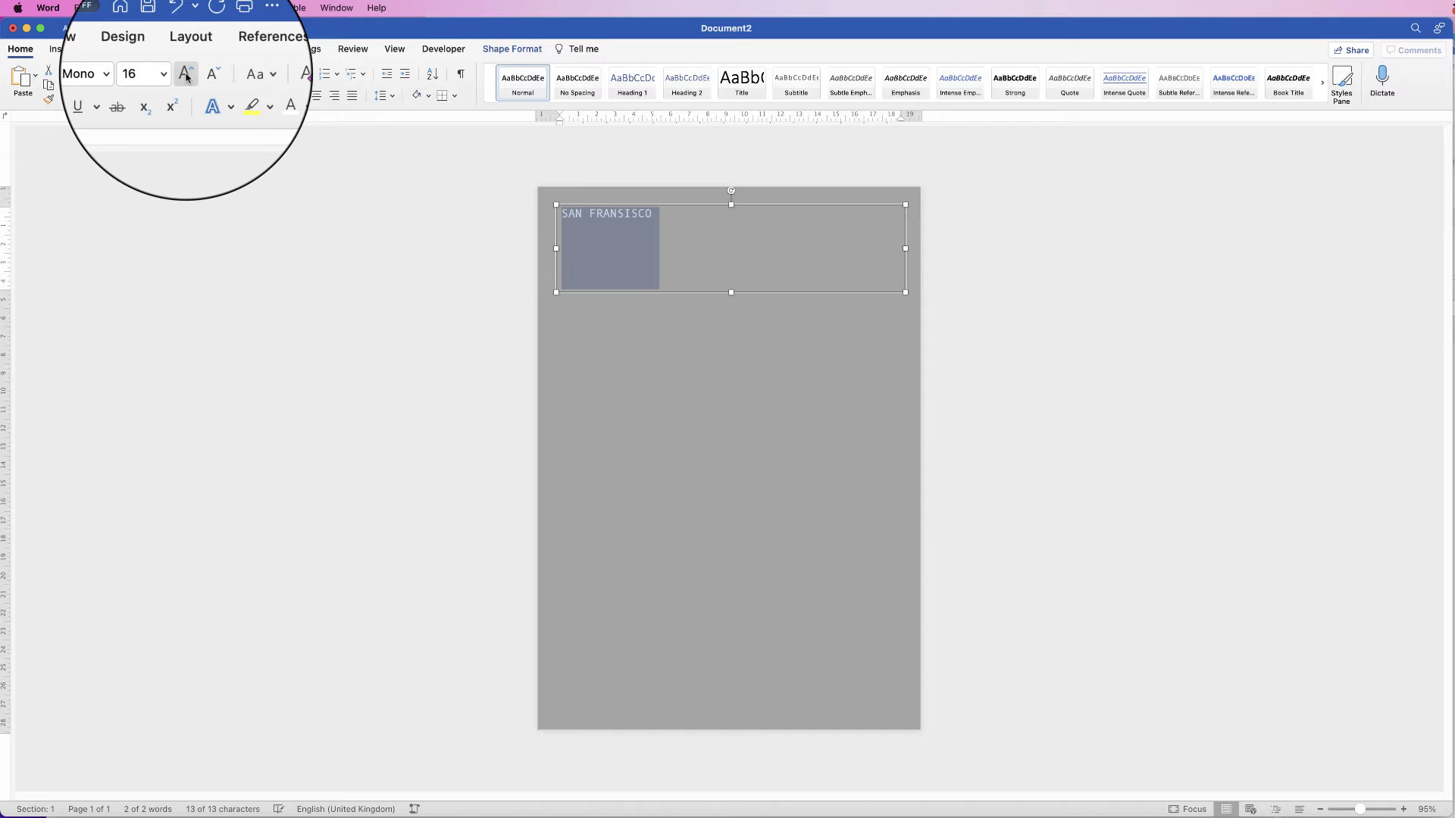
Step: Enlarge the SAN FRANSISCO text to font size 65 so it spans the text box on one line
{"action": "left_click", "coordinate": [187, 75]}
{"action": "left_click", "coordinate": [187, 75]}
{"action": "left_click", "coordinate": [186, 76]}
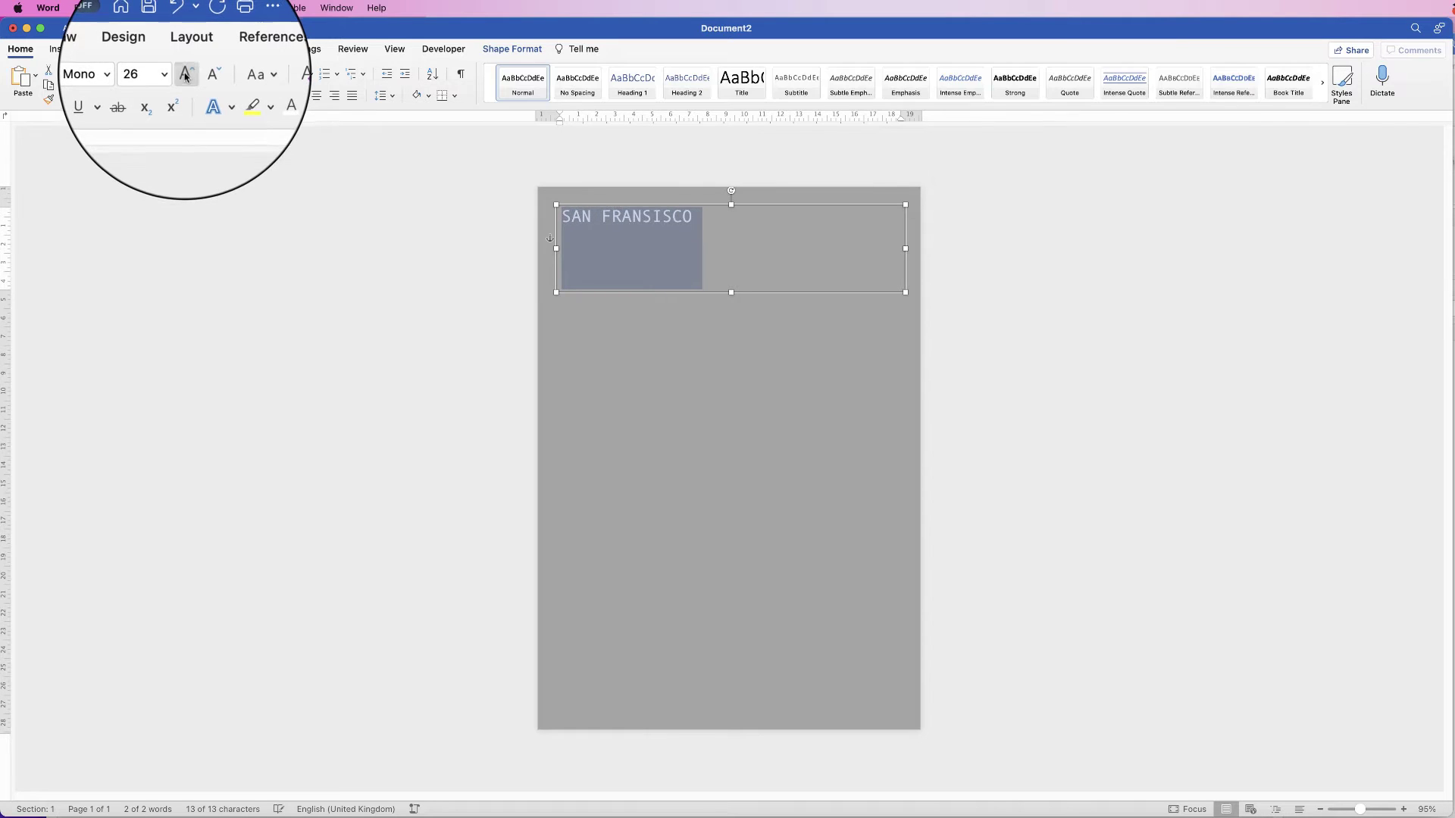
{"action": "left_click", "coordinate": [187, 76]}
{"action": "left_click", "coordinate": [186, 75]}
{"action": "left_click", "coordinate": [187, 76]}
{"action": "left_click", "coordinate": [186, 76]}
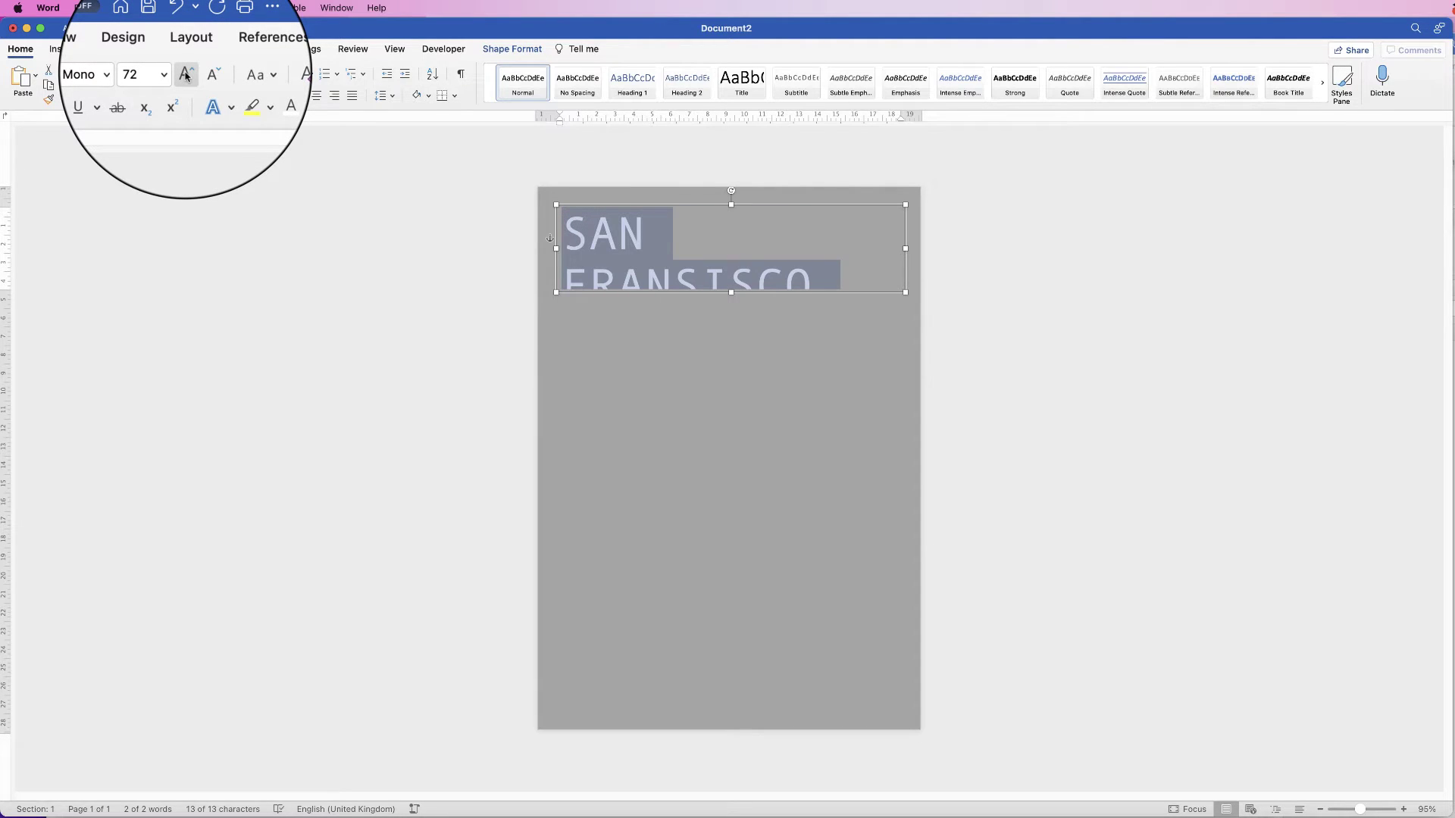
{"action": "left_click", "coordinate": [204, 76]}
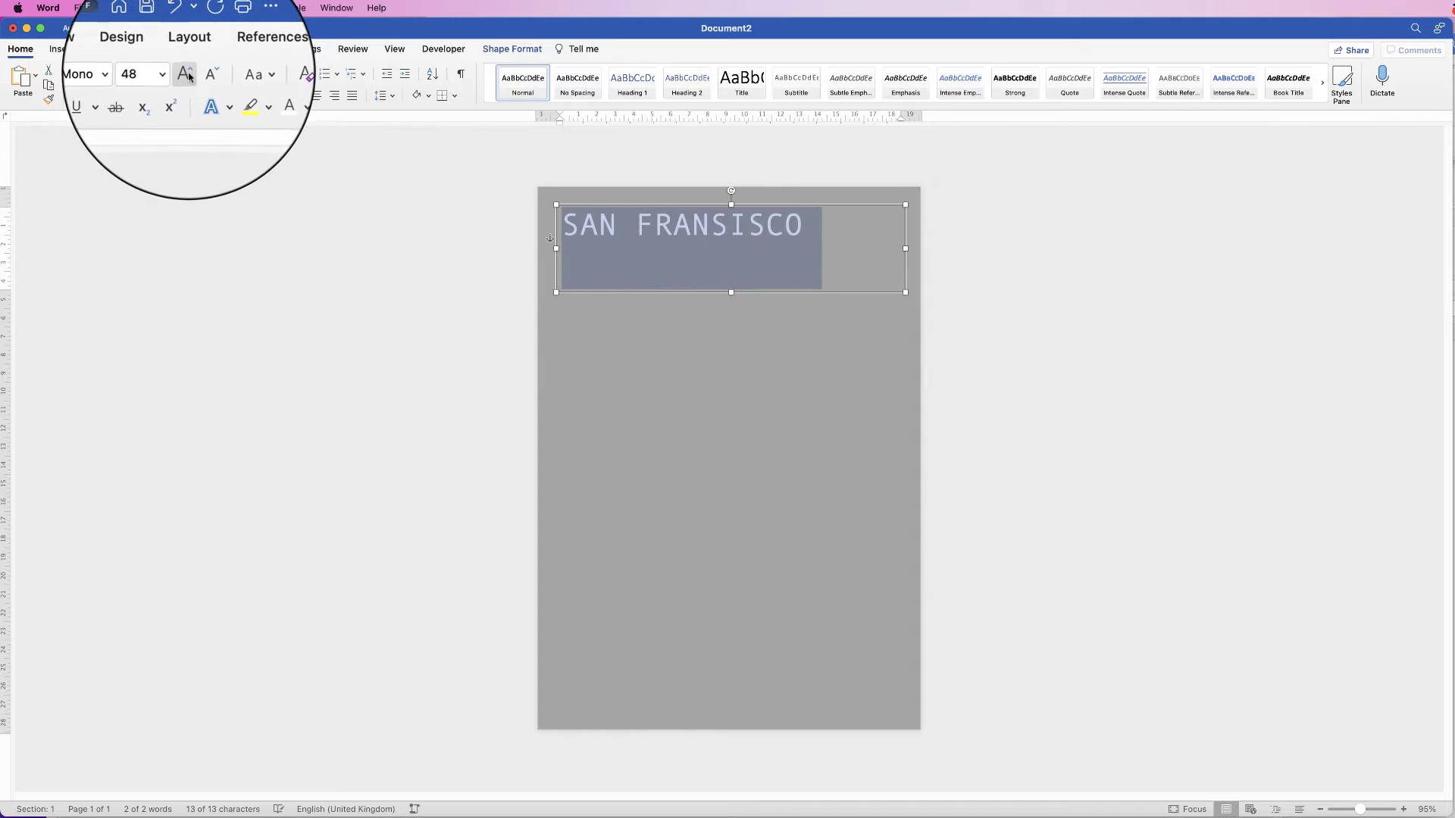
{"action": "left_click", "coordinate": [187, 75]}
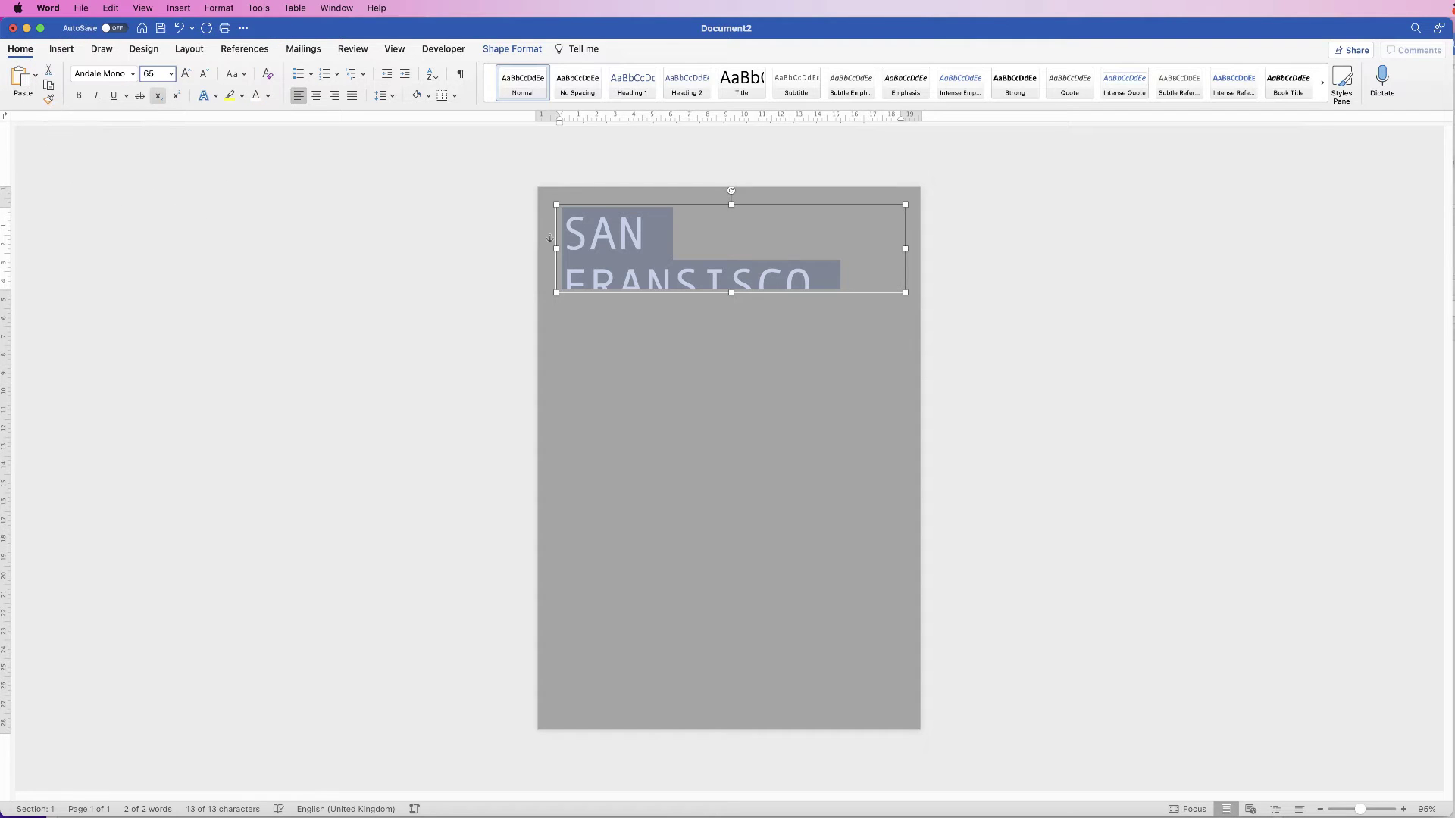
{"action": "type", "text": "60"}
{"action": "key", "text": "Return"}
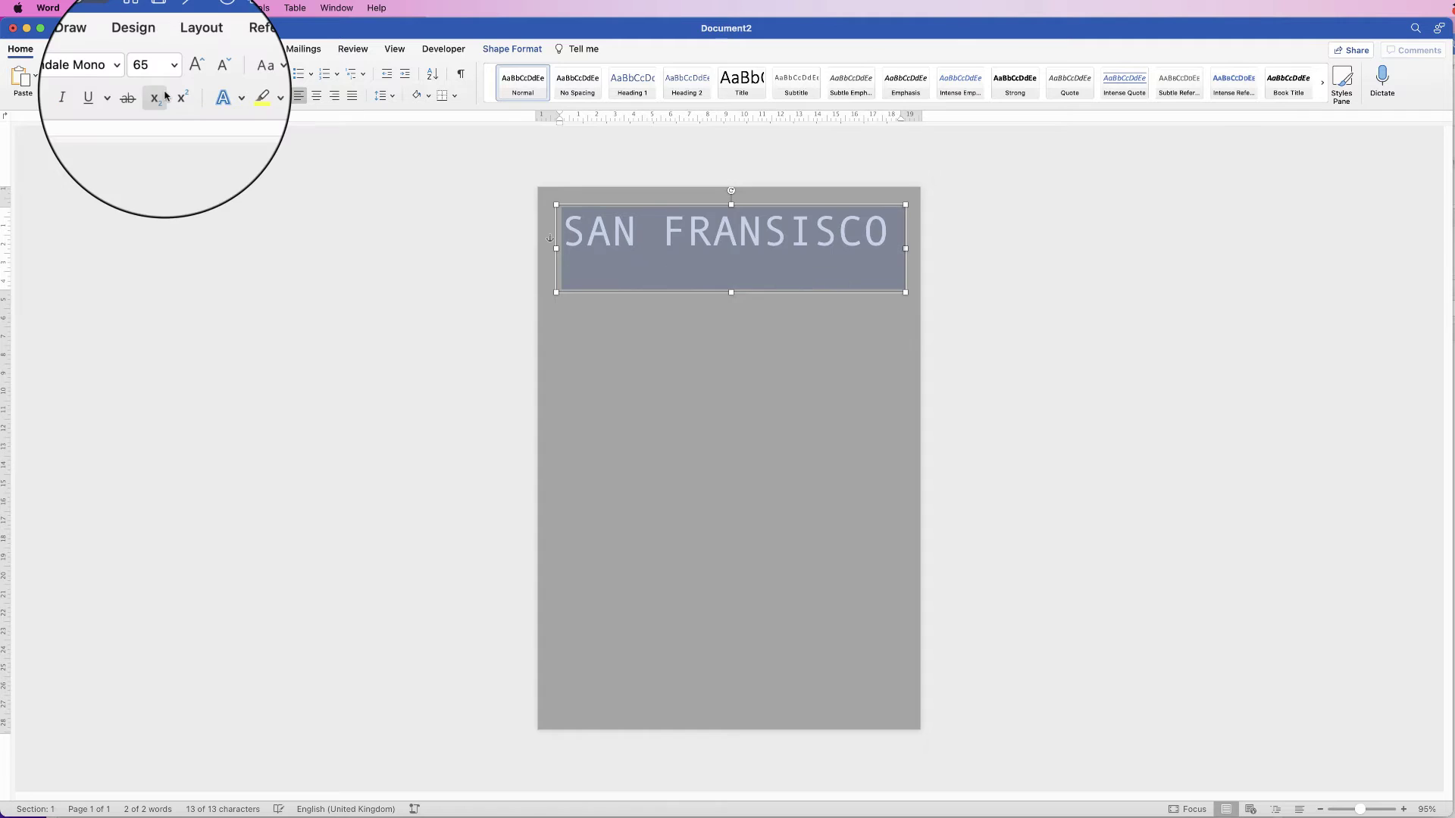
Step: Shorten the SAN FRANSISCO text box to fit its single line and centre the text inside it
{"action": "left_click", "coordinate": [741, 233]}
{"action": "left_click", "coordinate": [1018, 289]}
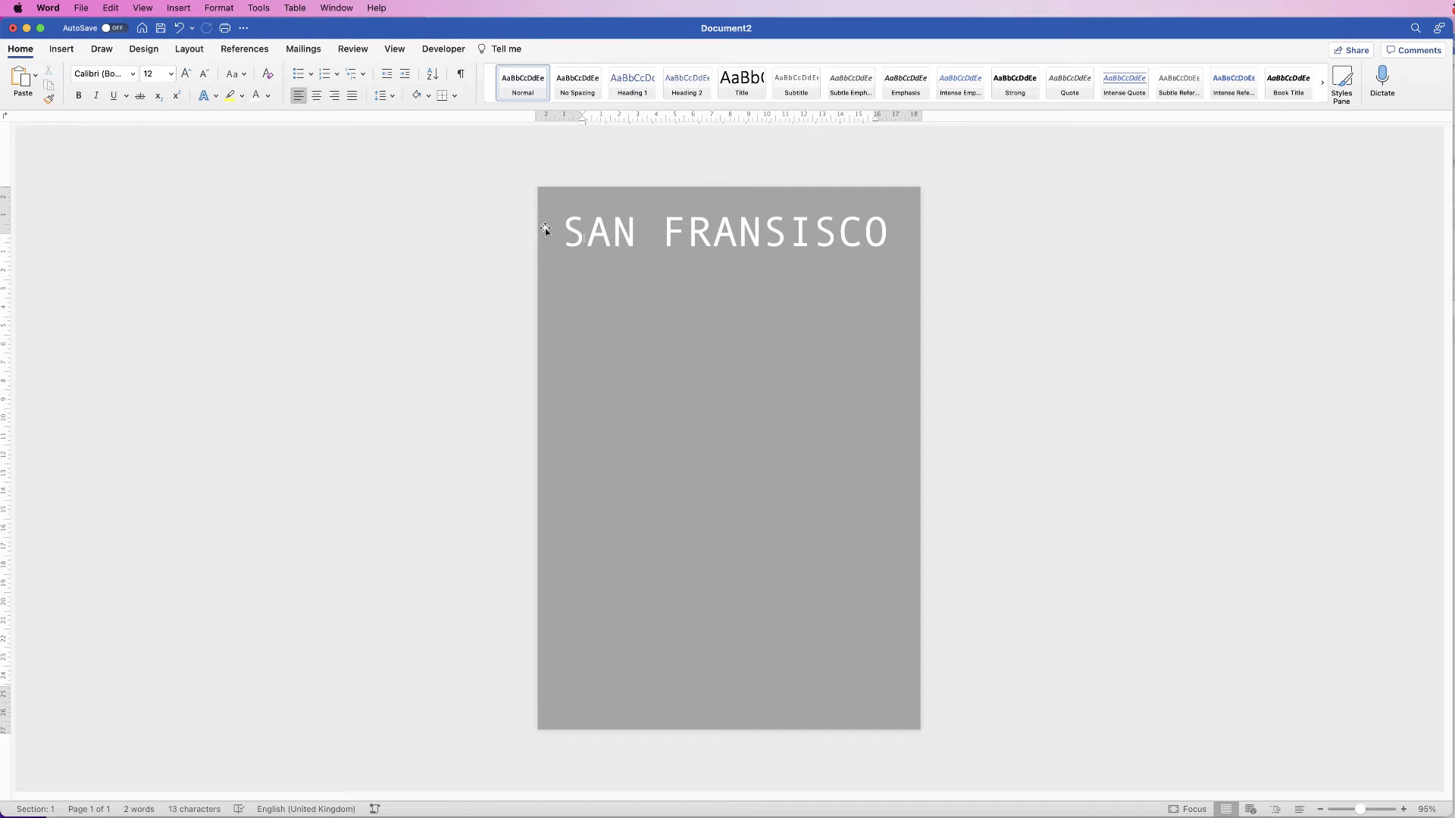
{"action": "left_click", "coordinate": [788, 233]}
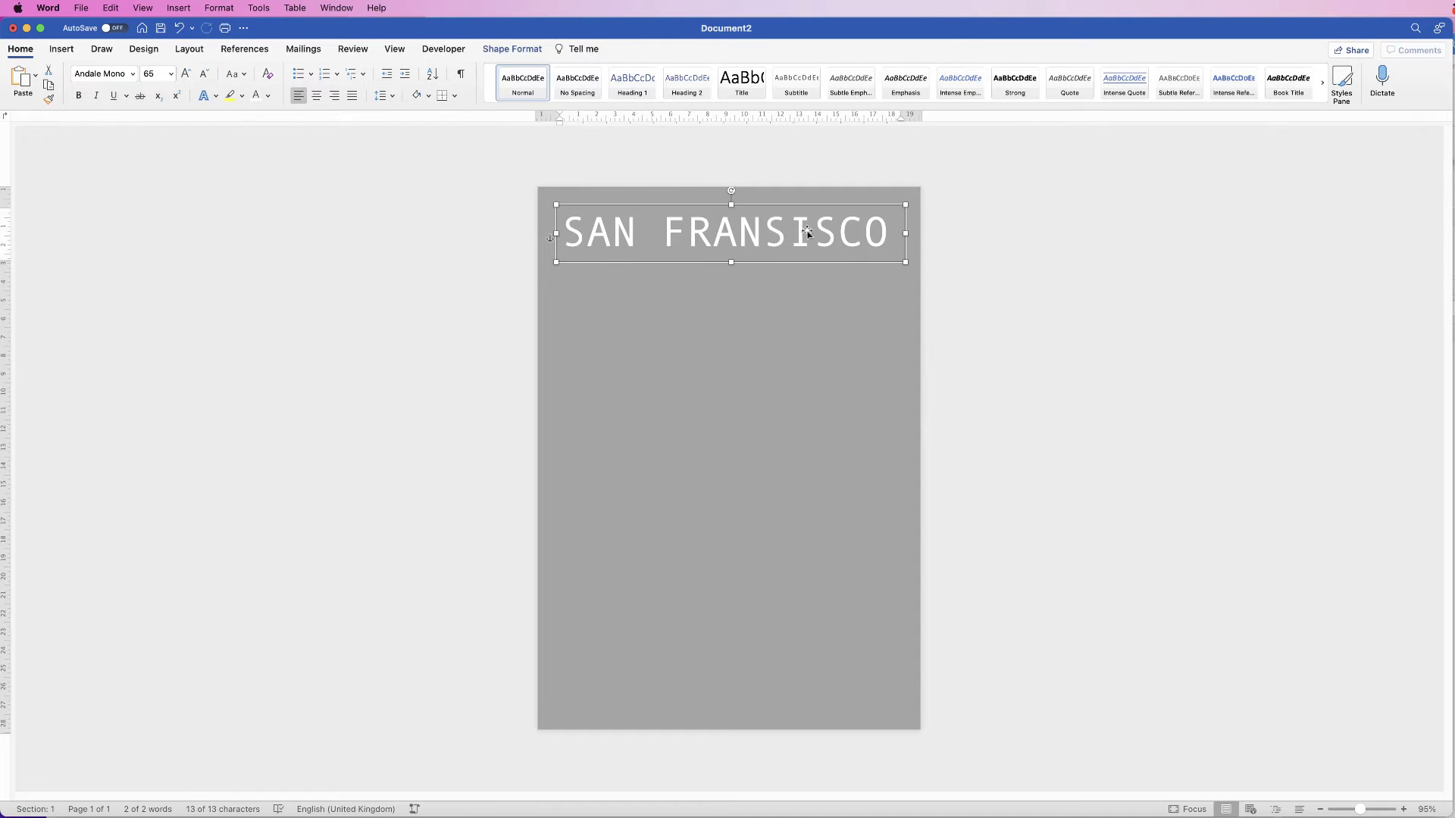
{"action": "left_click", "coordinate": [317, 95]}
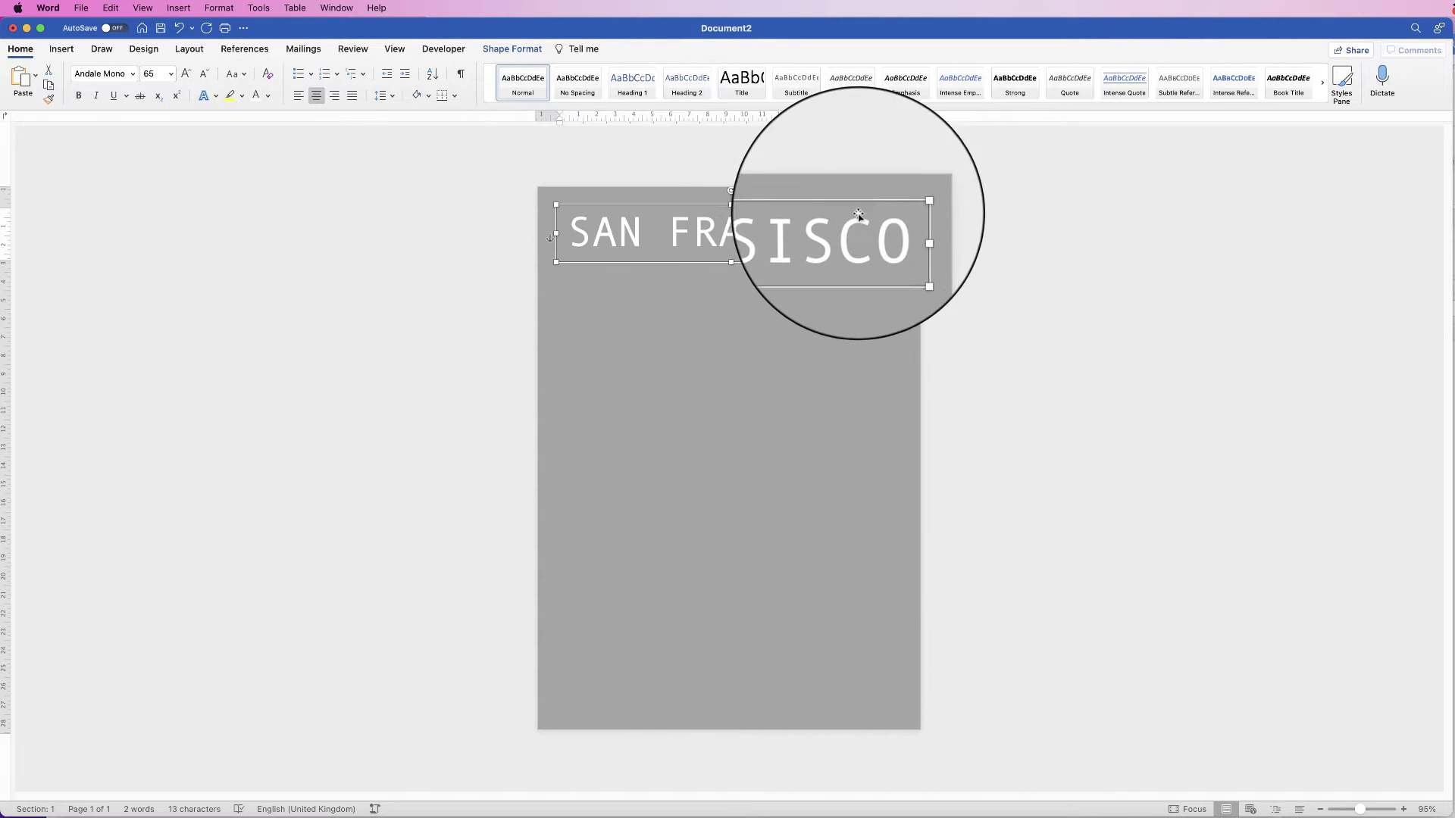
Step: Align the SAN FRANSISCO text box horizontally to the centre of the page and deselect it
{"action": "left_click", "coordinate": [584, 234]}
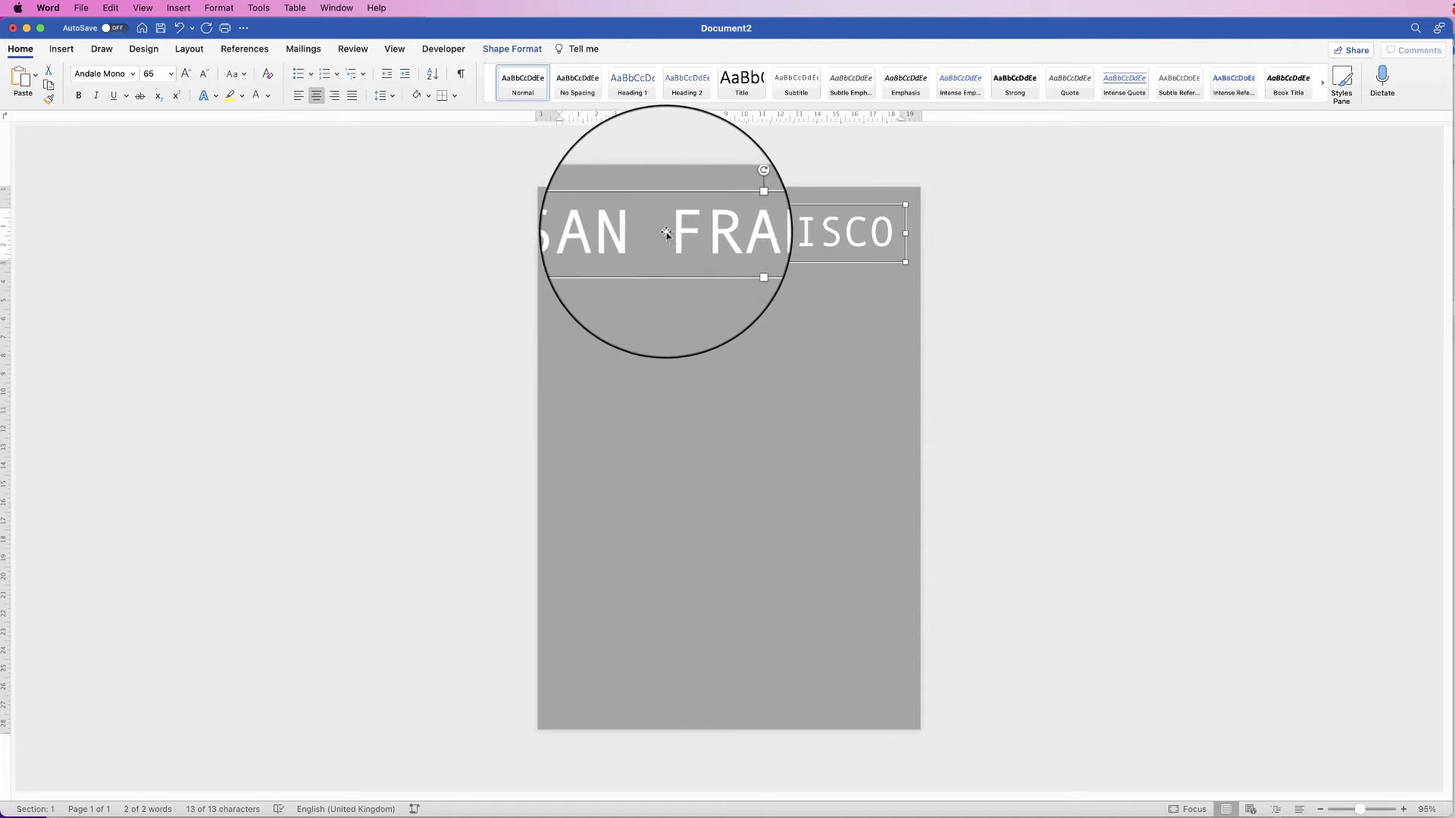
{"action": "left_click", "coordinate": [512, 48]}
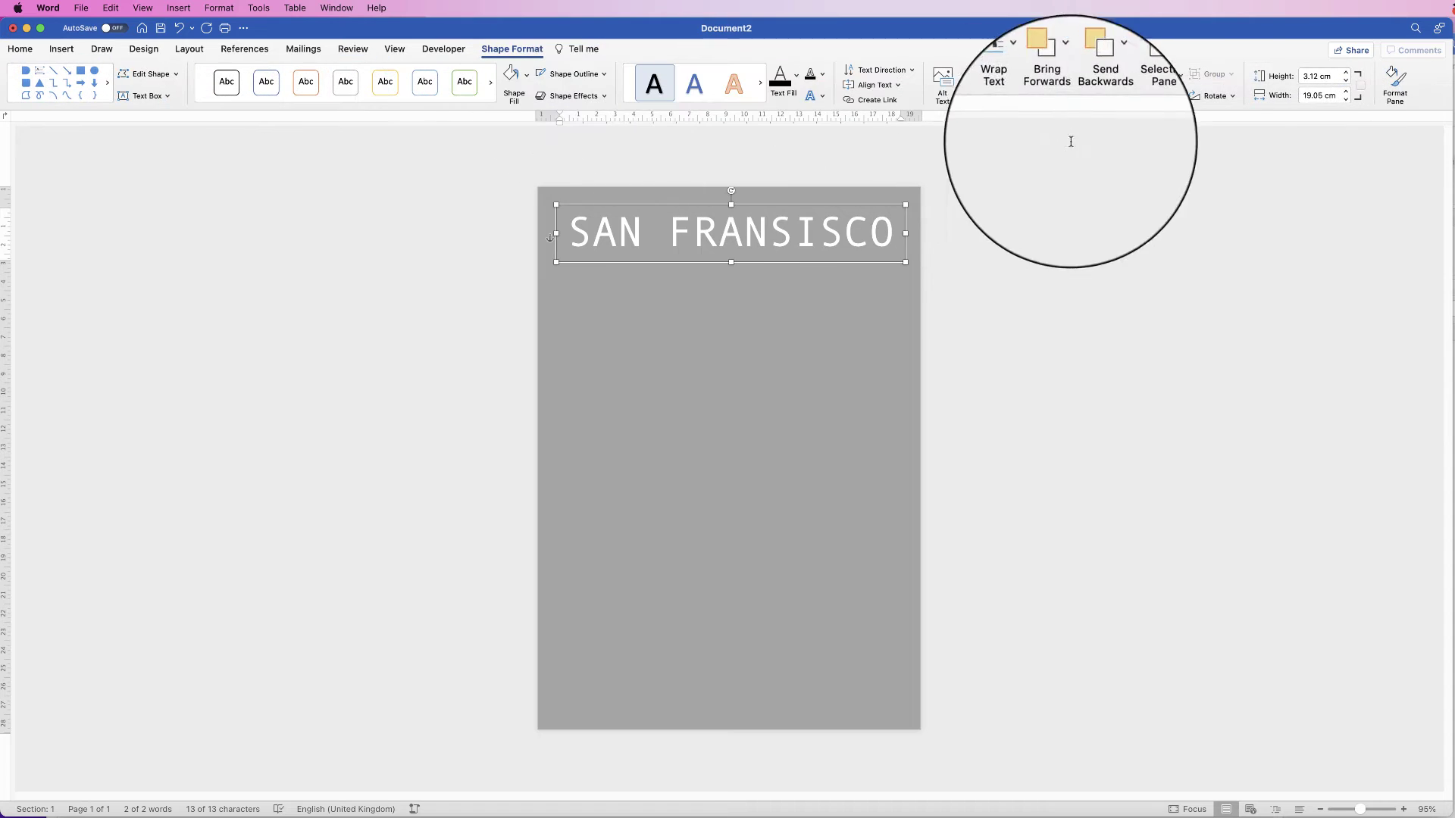
{"action": "left_click", "coordinate": [1167, 74]}
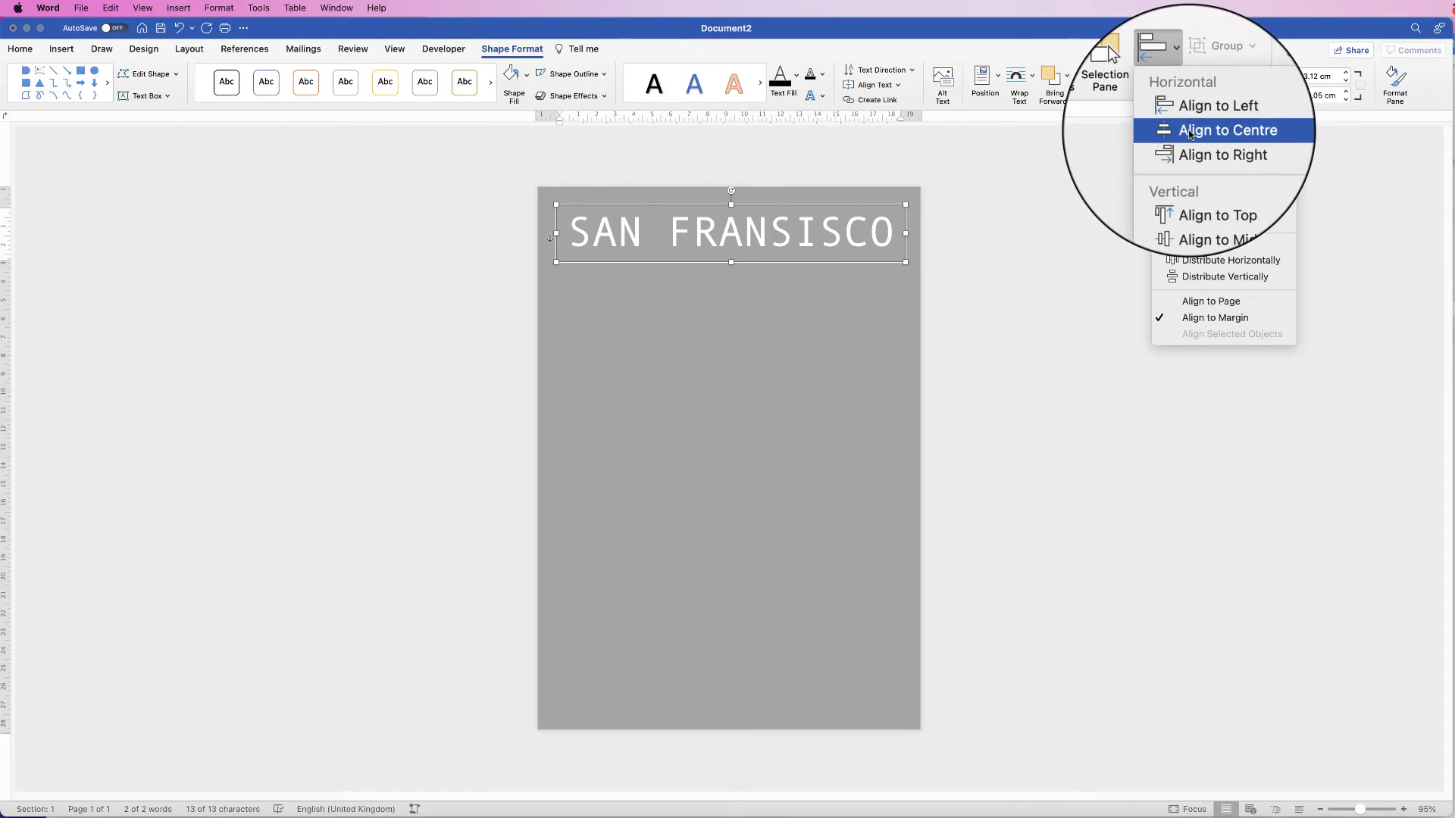
{"action": "left_click", "coordinate": [1189, 132]}
{"action": "left_click", "coordinate": [965, 245]}
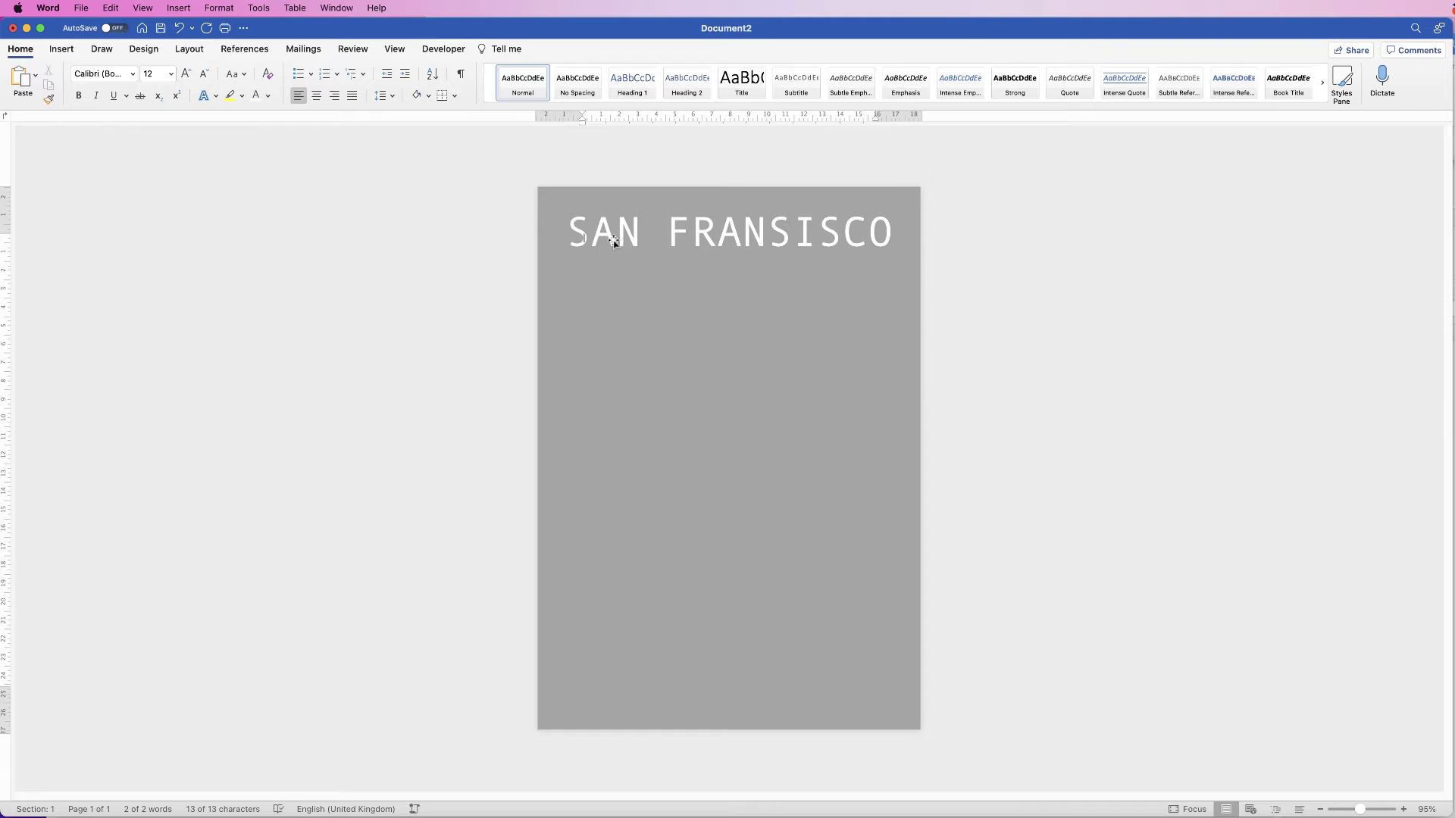
{"action": "left_click", "coordinate": [885, 368]}
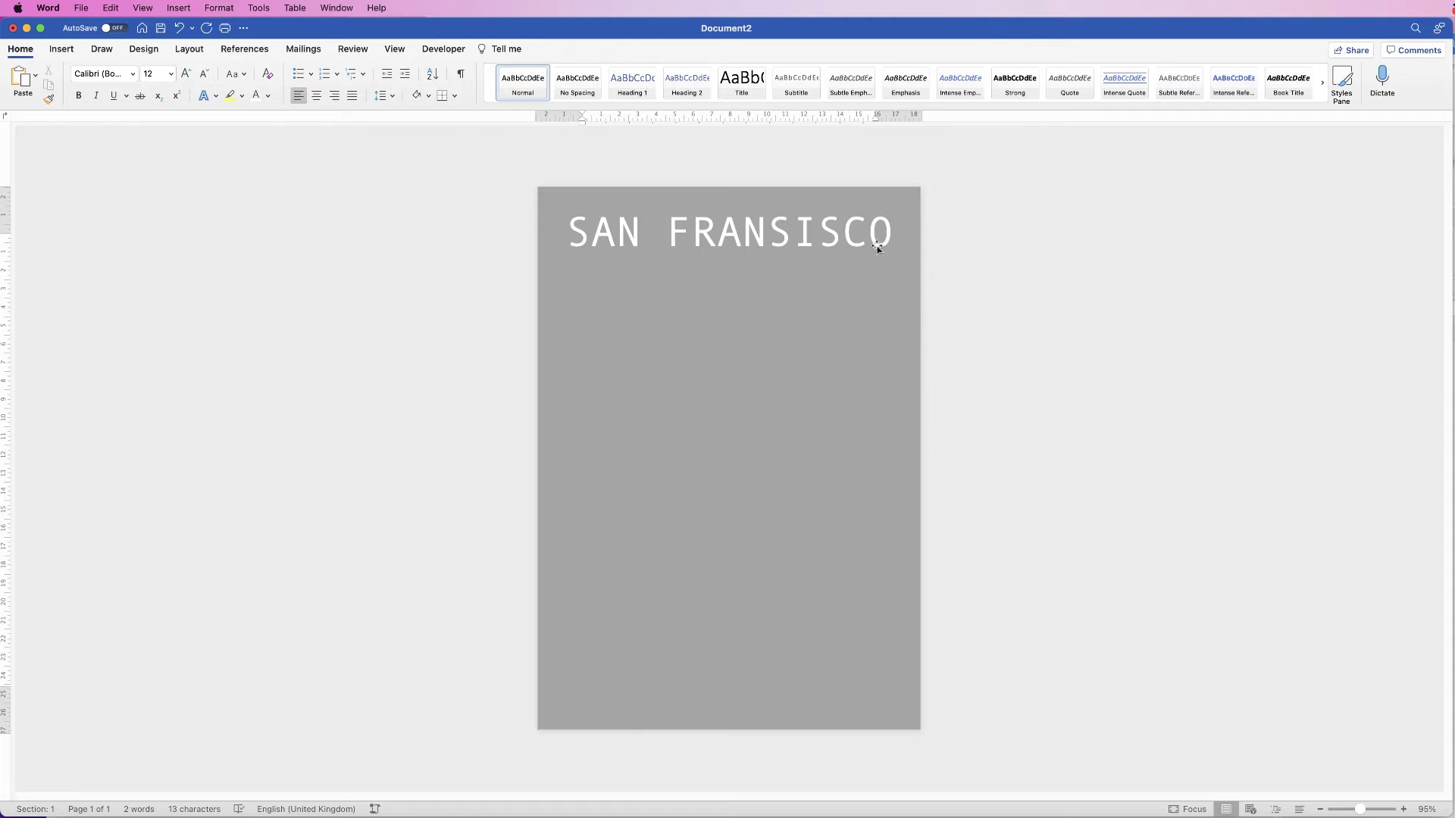
Step: Draw a vertical line about 28.9 cm tall beside the first S of SAN FRANSISCO and make its outline white
{"action": "left_click", "coordinate": [62, 48]}
{"action": "left_click", "coordinate": [205, 76]}
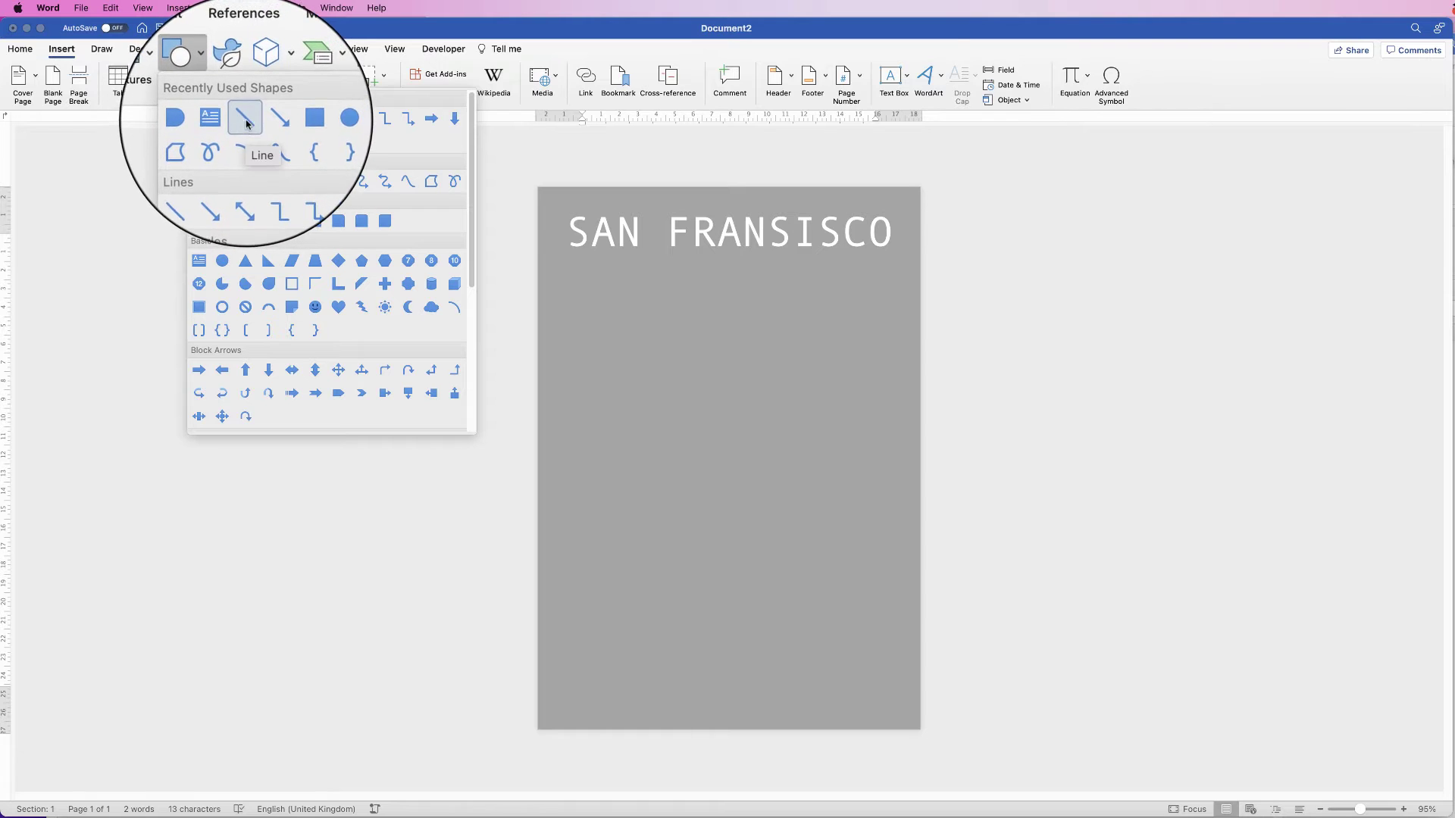
{"action": "left_click", "coordinate": [195, 184]}
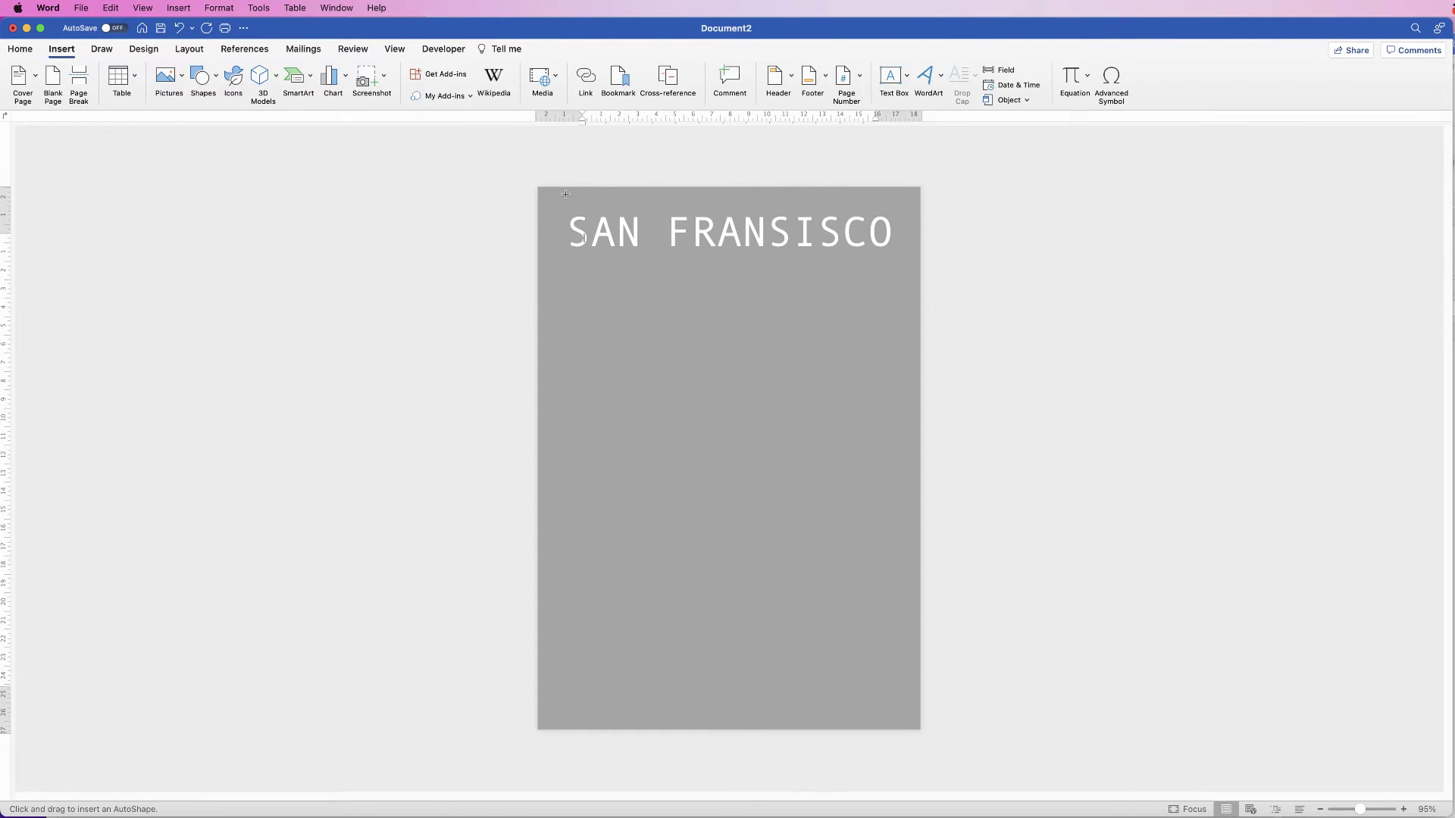
{"action": "left_click_drag", "start_coordinate": [563, 192], "coordinate": [552, 720]}
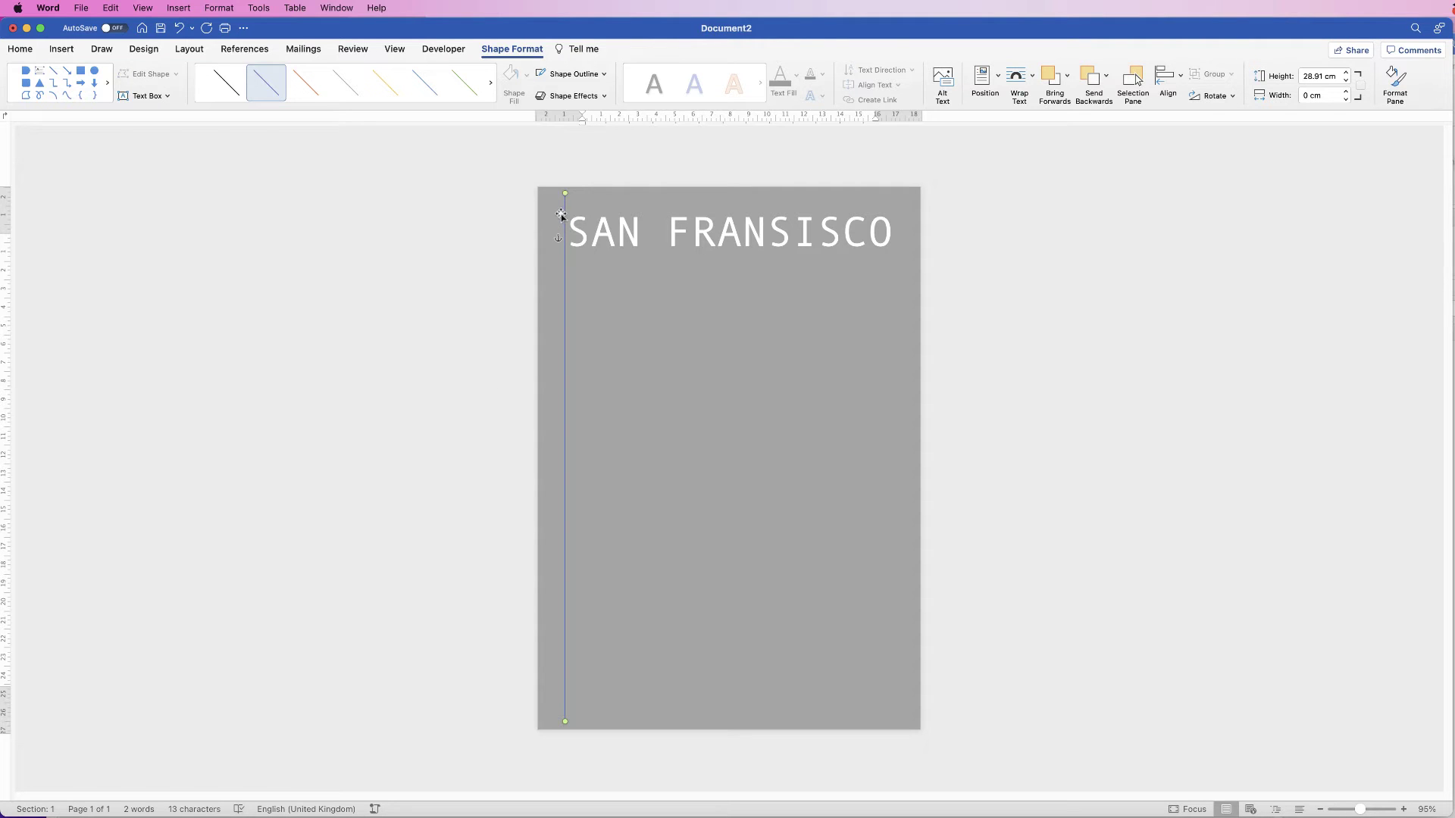
{"action": "left_click", "coordinate": [603, 73]}
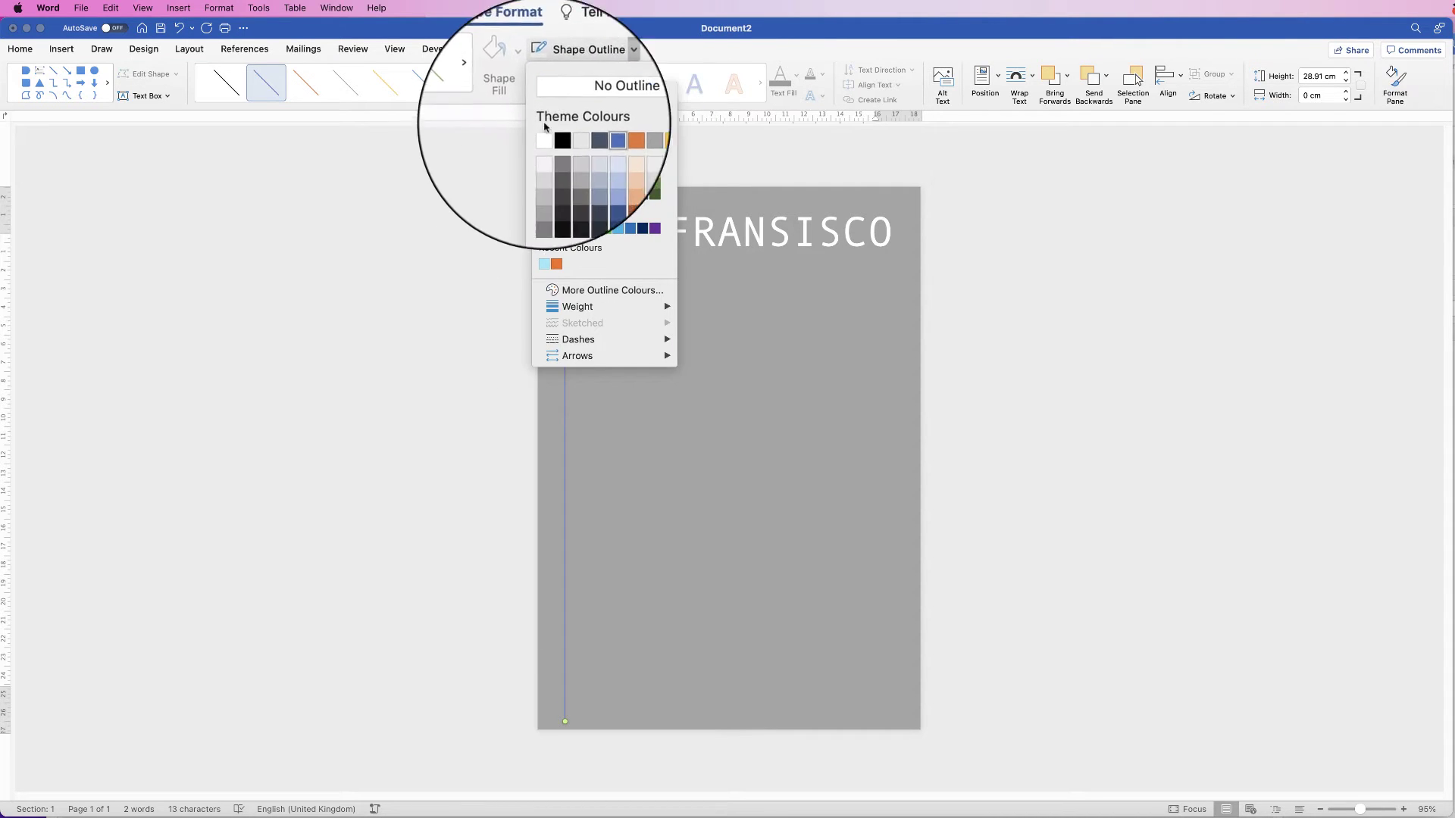
{"action": "left_click", "coordinate": [545, 137]}
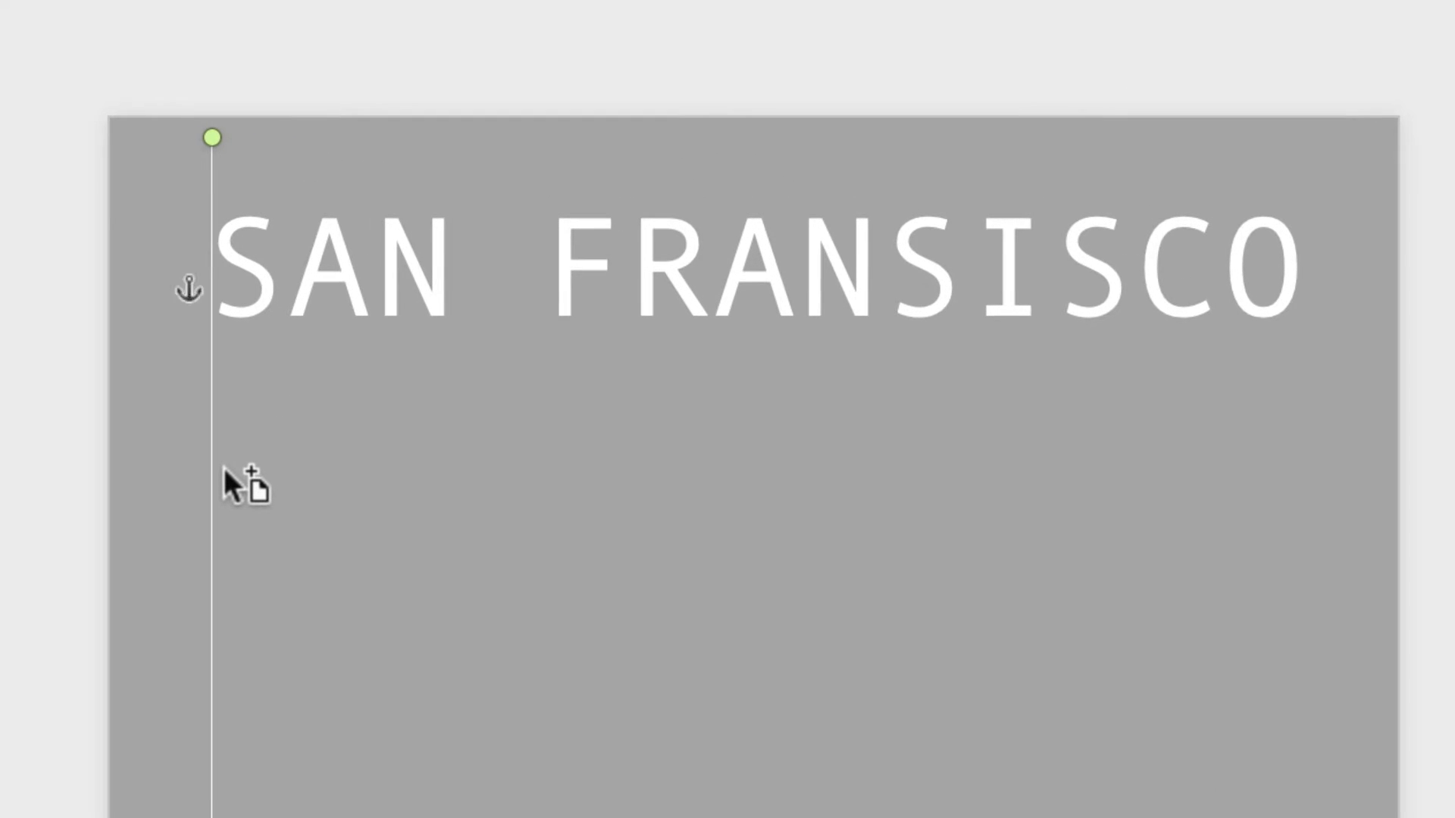
Step: Nudge the white vertical line slightly right to meet the outer edge of the first S in SAN FRANSISCO
{"action": "key", "text": "Right"}
{"action": "key", "text": "Right"}
{"action": "key", "text": "Right"}
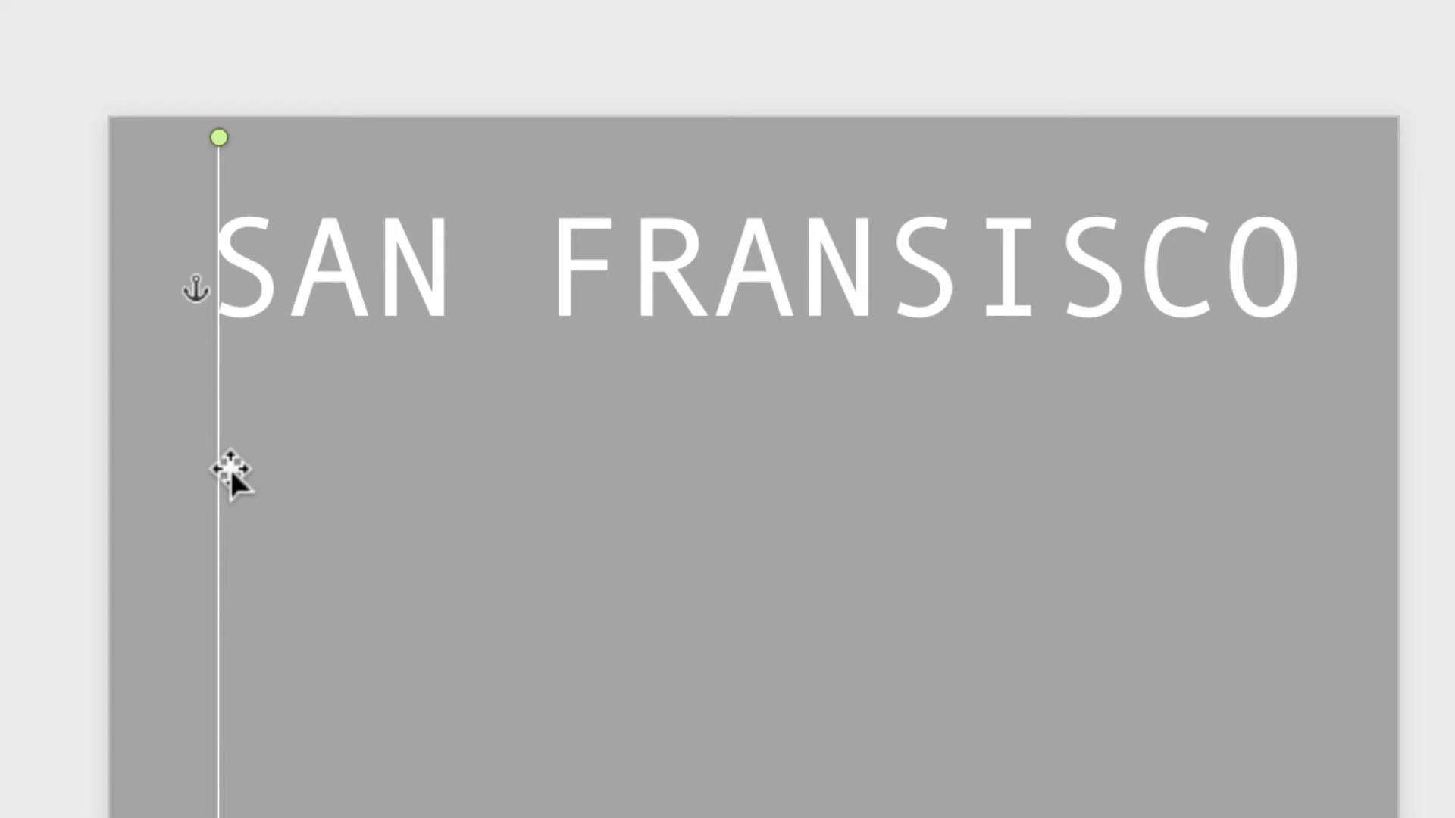
Step: Duplicate the white guide line, undo any accidental background shift, and move the copy to the final O of SAN FRANSISCO
{"action": "left_click_drag", "start_coordinate": [232, 469], "coordinate": [243, 508]}
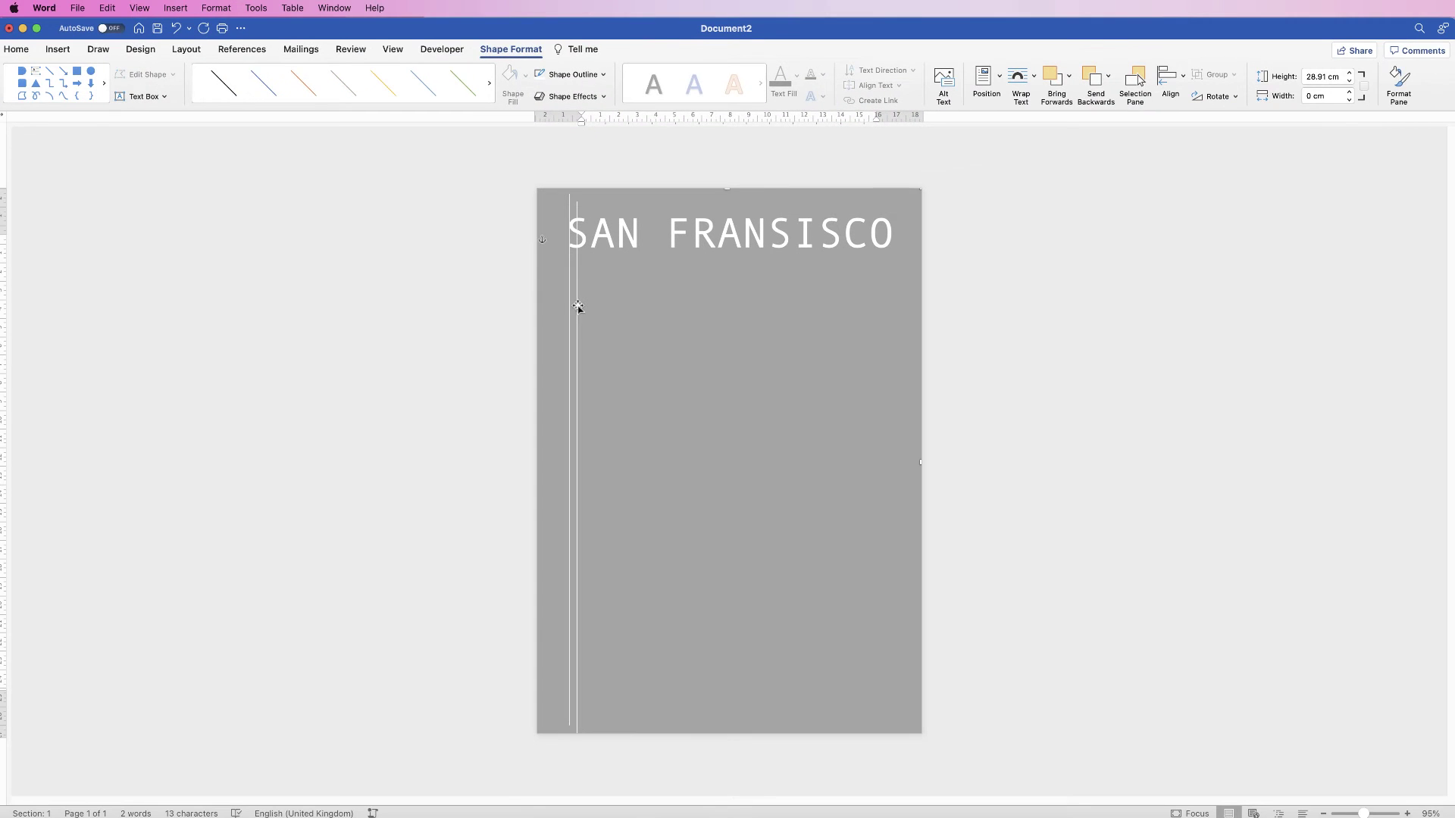
{"action": "left_click_drag", "start_coordinate": [578, 307], "coordinate": [594, 318]}
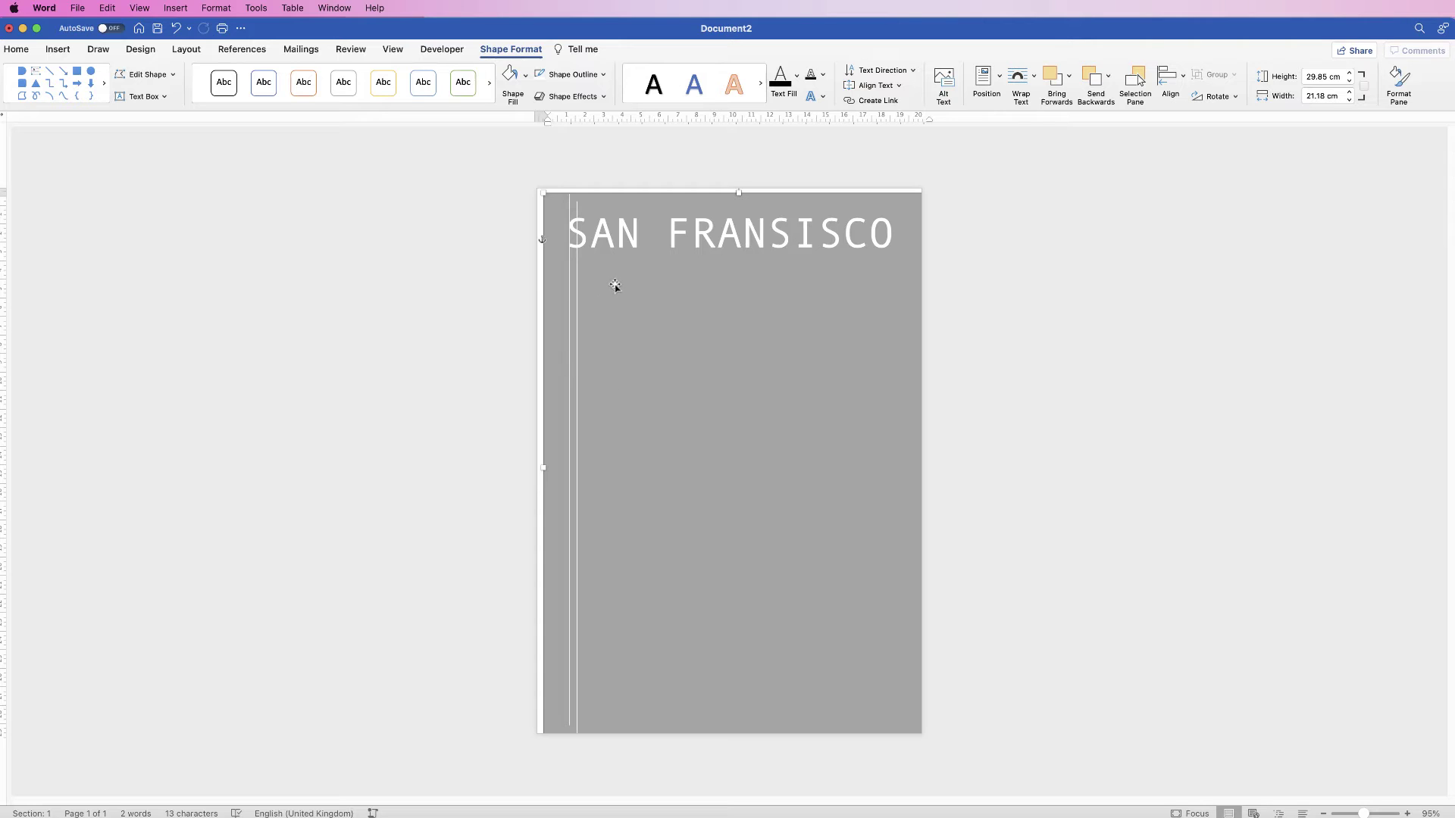
{"action": "left_click_drag", "start_coordinate": [613, 288], "coordinate": [611, 291]}
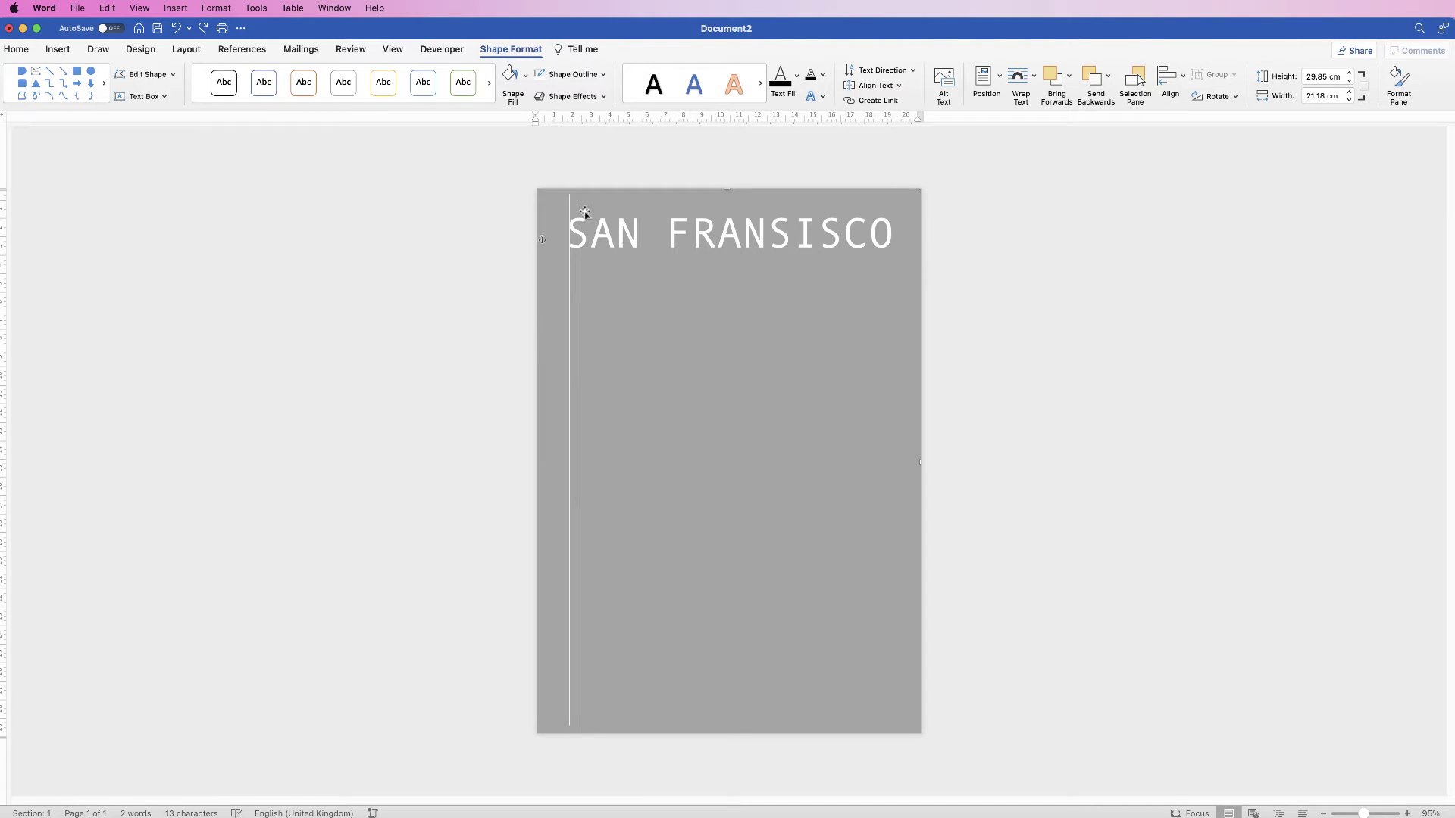
{"action": "left_click_drag", "start_coordinate": [577, 209], "coordinate": [891, 416]}
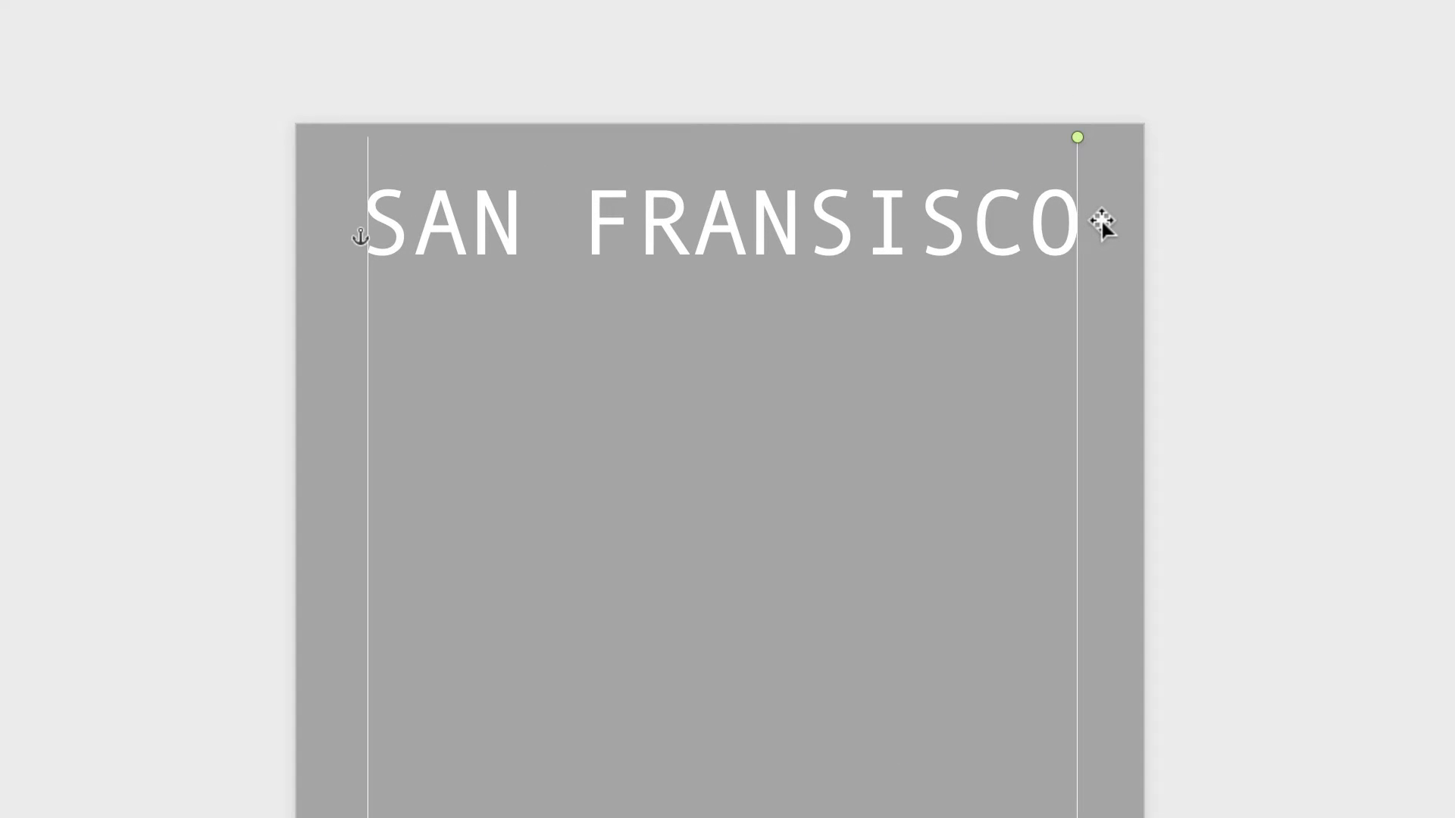
Step: Fine-tune the copied guide line's horizontal position to match the outer edge of the final O
{"action": "key", "text": "shift+Right"}
{"action": "key", "text": "shift+Left"}
{"action": "key", "text": "shift+Right"}
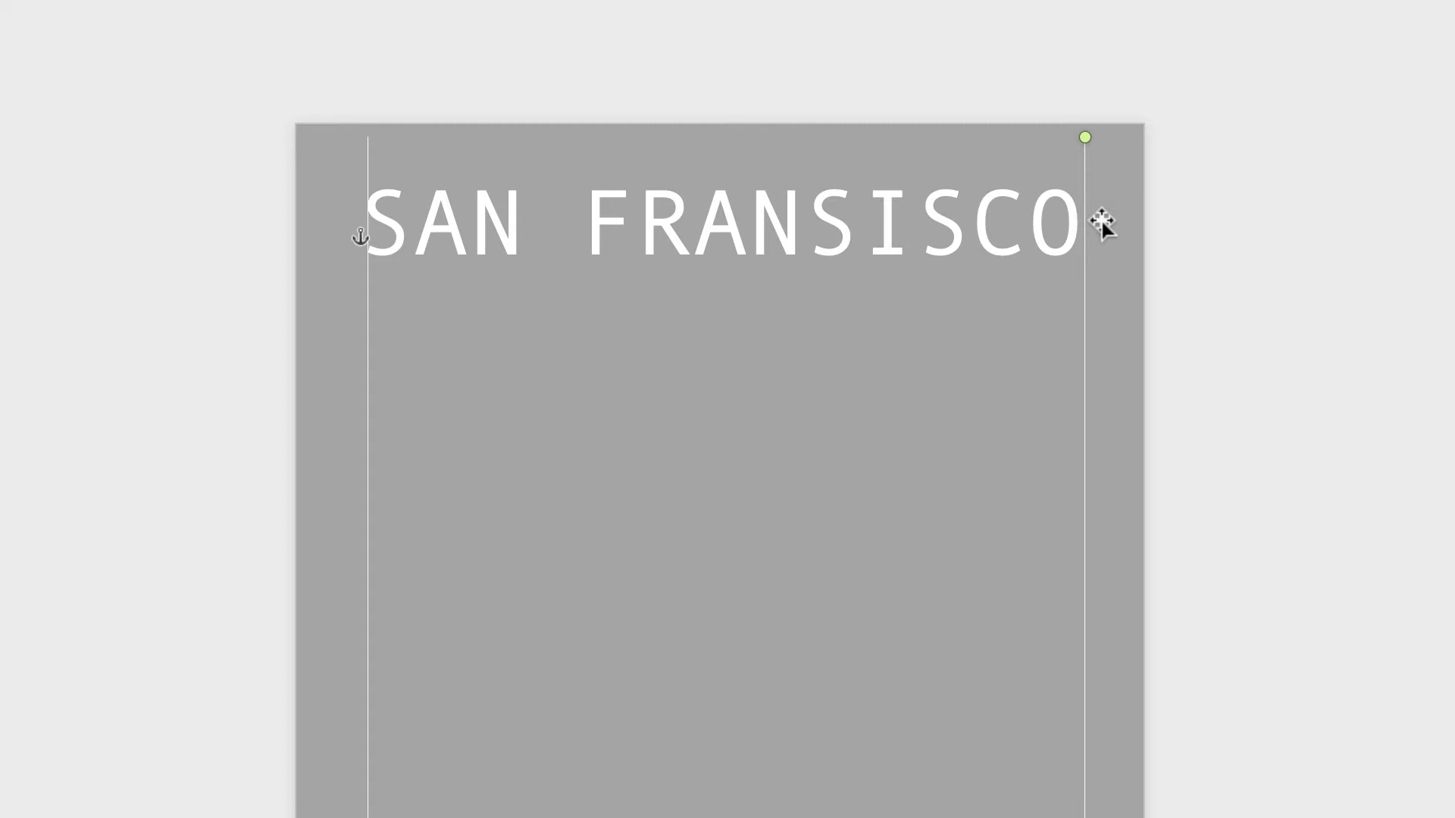
{"action": "key", "text": "Left"}
{"action": "key", "text": "Left"}
{"action": "key", "text": "Left"}
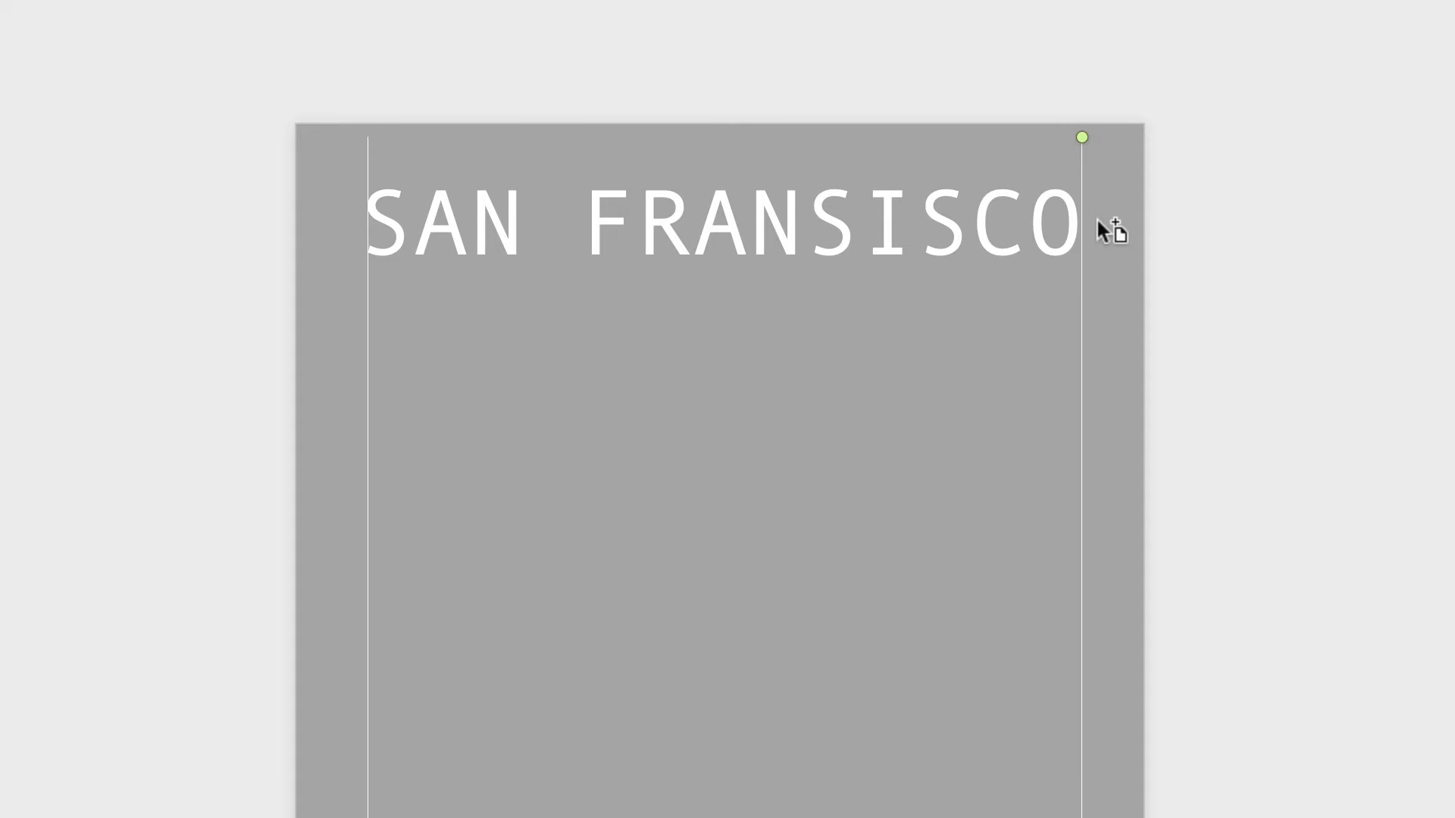
{"action": "key", "text": "Left"}
{"action": "key", "text": "Left"}
{"action": "key", "text": "Left"}
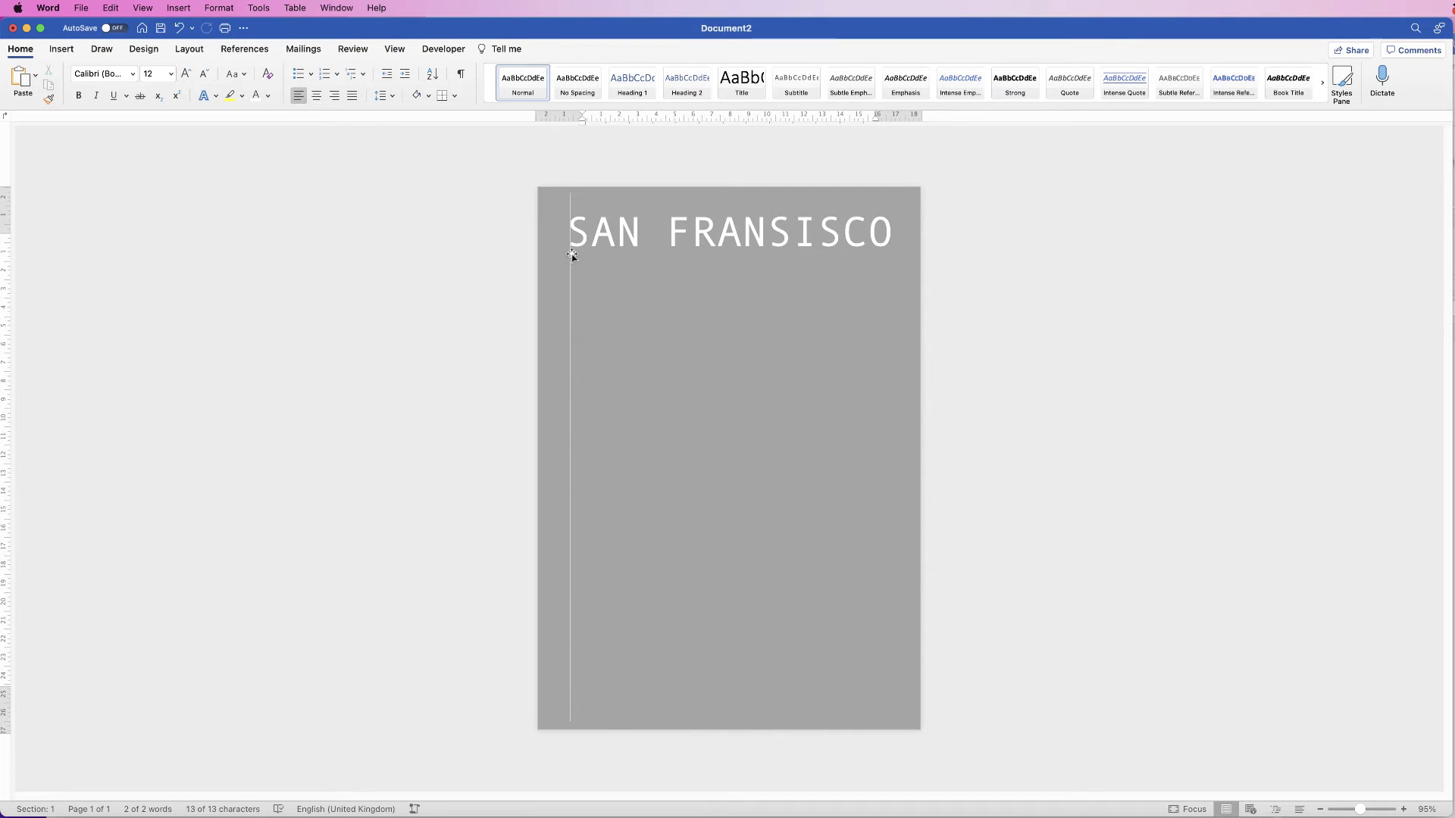
Step: Duplicate the SAN FRANSISCO text box directly below the original and replace the copy's text with LONDON
{"action": "left_click", "coordinate": [733, 233]}
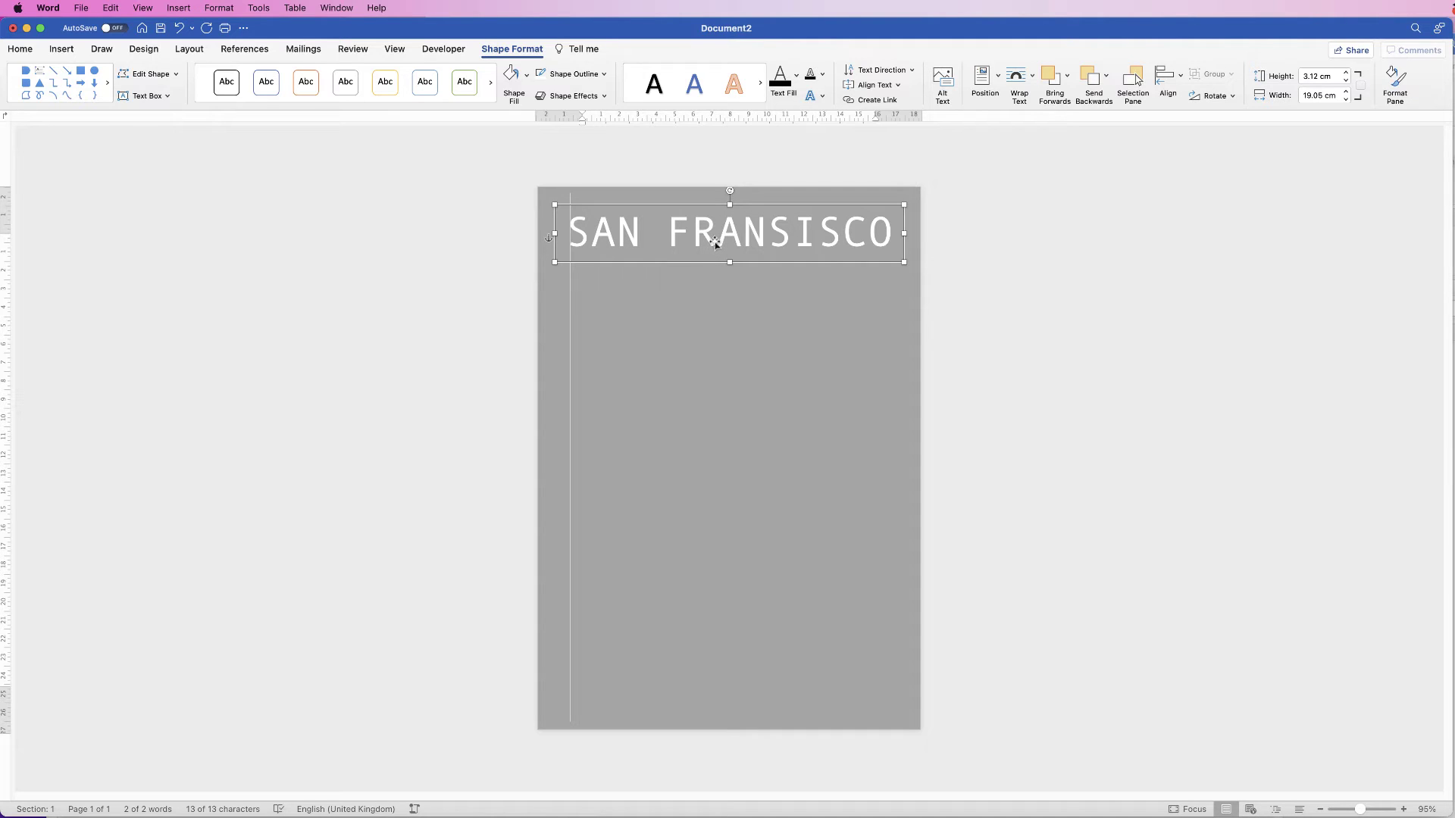
{"action": "key", "text": "super+v"}
{"action": "left_click_drag", "start_coordinate": [727, 245], "coordinate": [719, 284]}
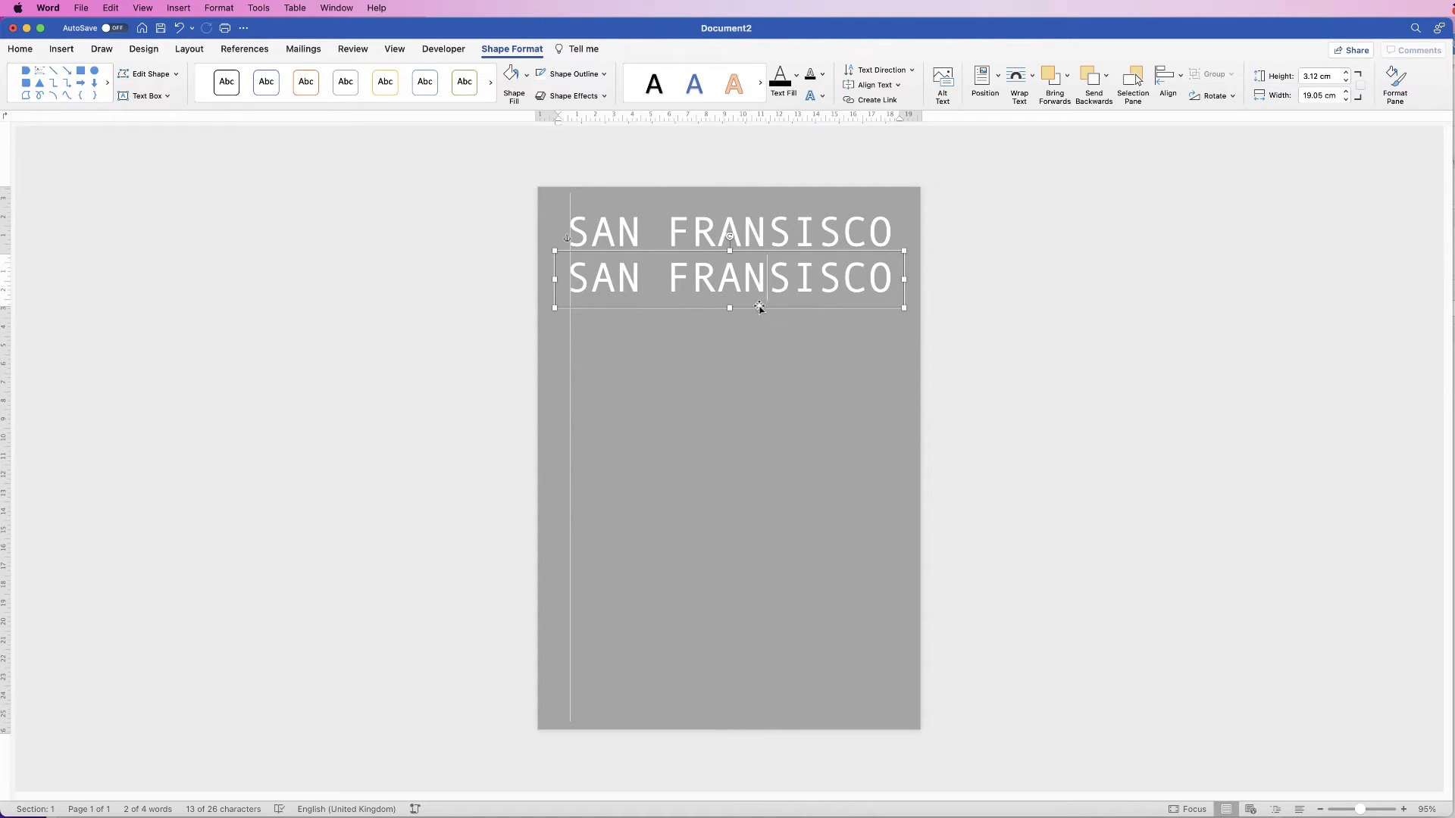
{"action": "key", "text": "super+a"}
{"action": "type", "text": "LONDON"}
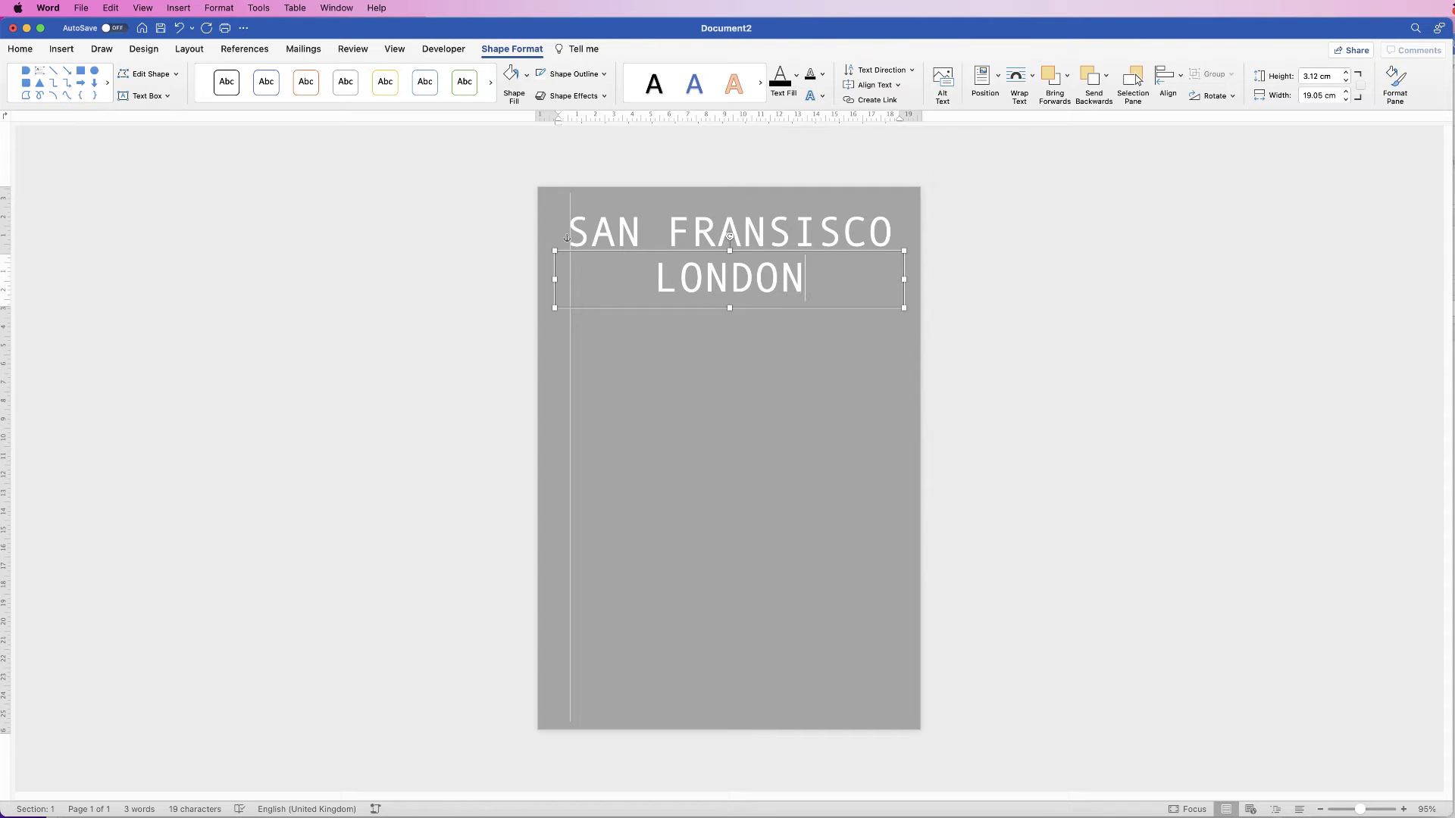
Step: Change the font of the LONDON text to Brazilia
{"action": "left_click_drag", "start_coordinate": [804, 281], "coordinate": [653, 278]}
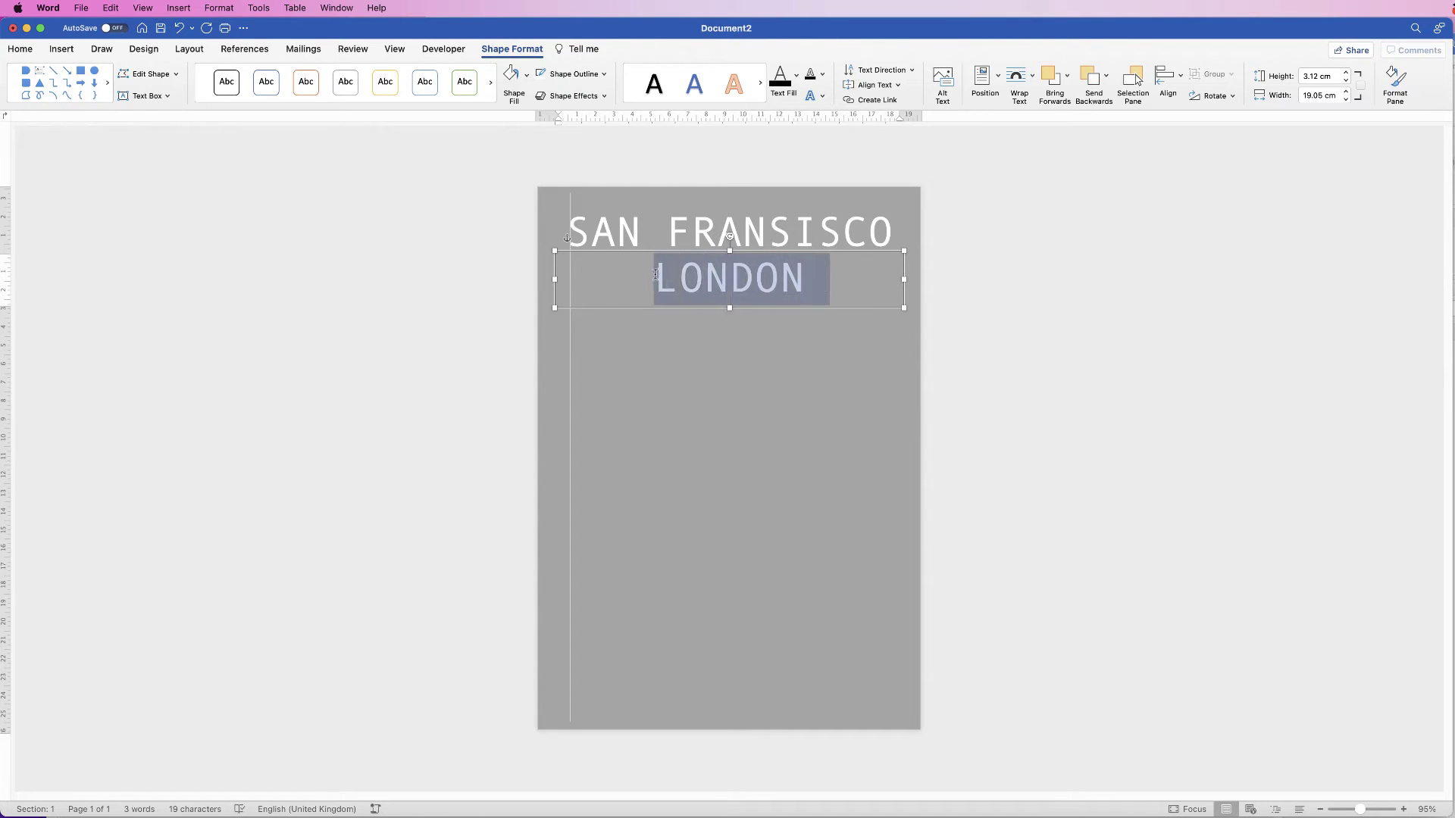
{"action": "left_click", "coordinate": [19, 49]}
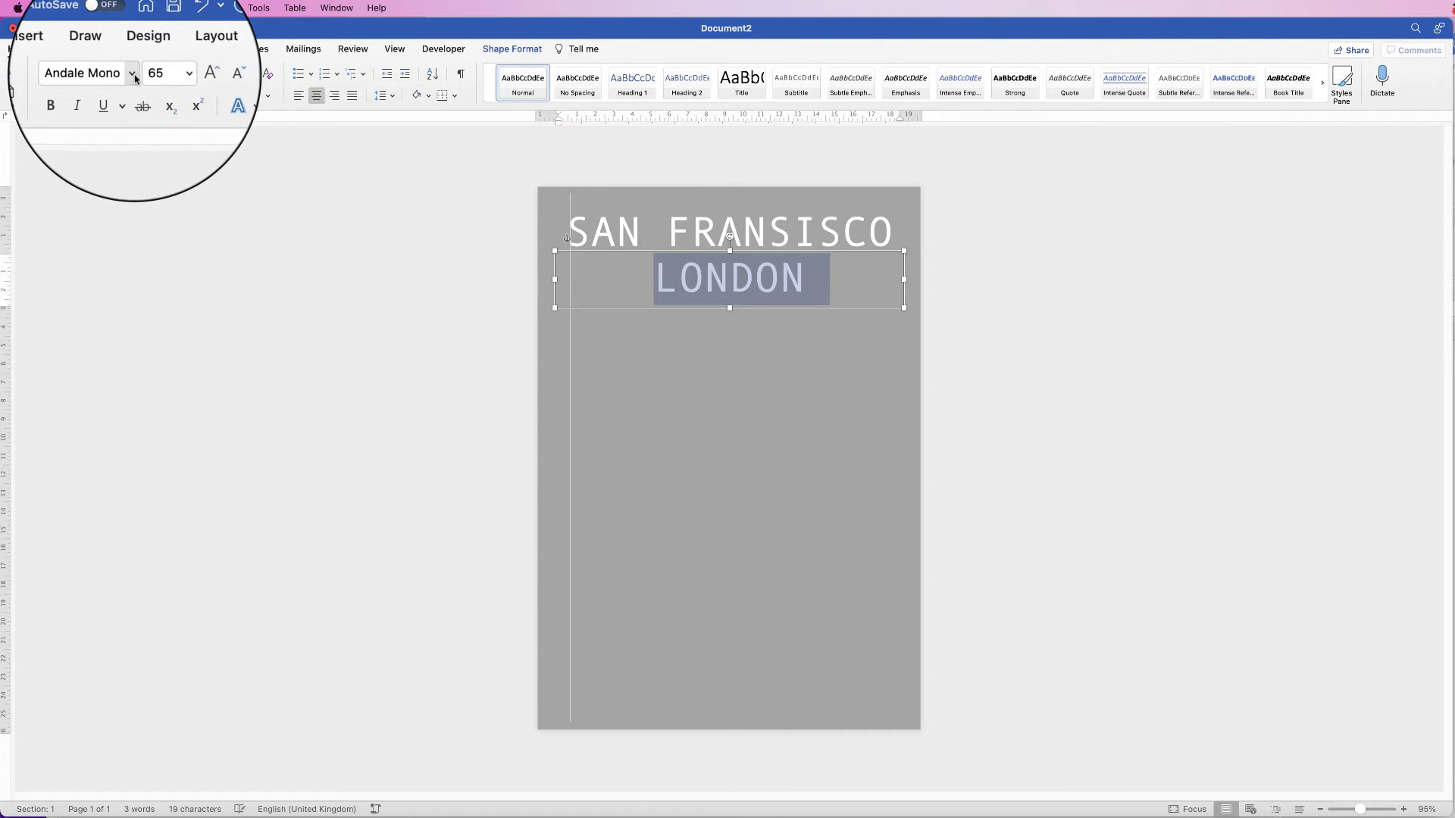
{"action": "left_click", "coordinate": [132, 73]}
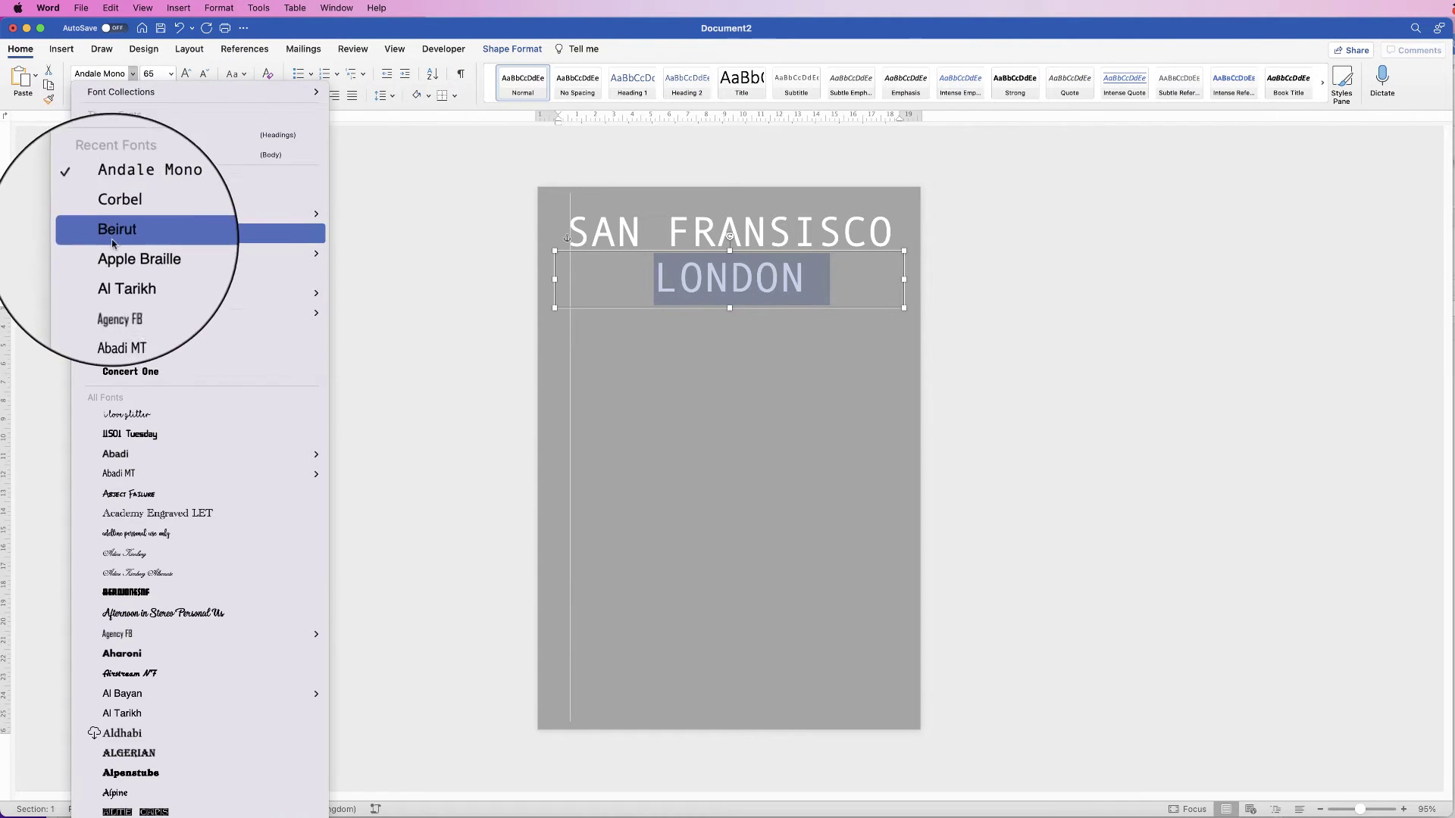
{"action": "left_click", "coordinate": [110, 328]}
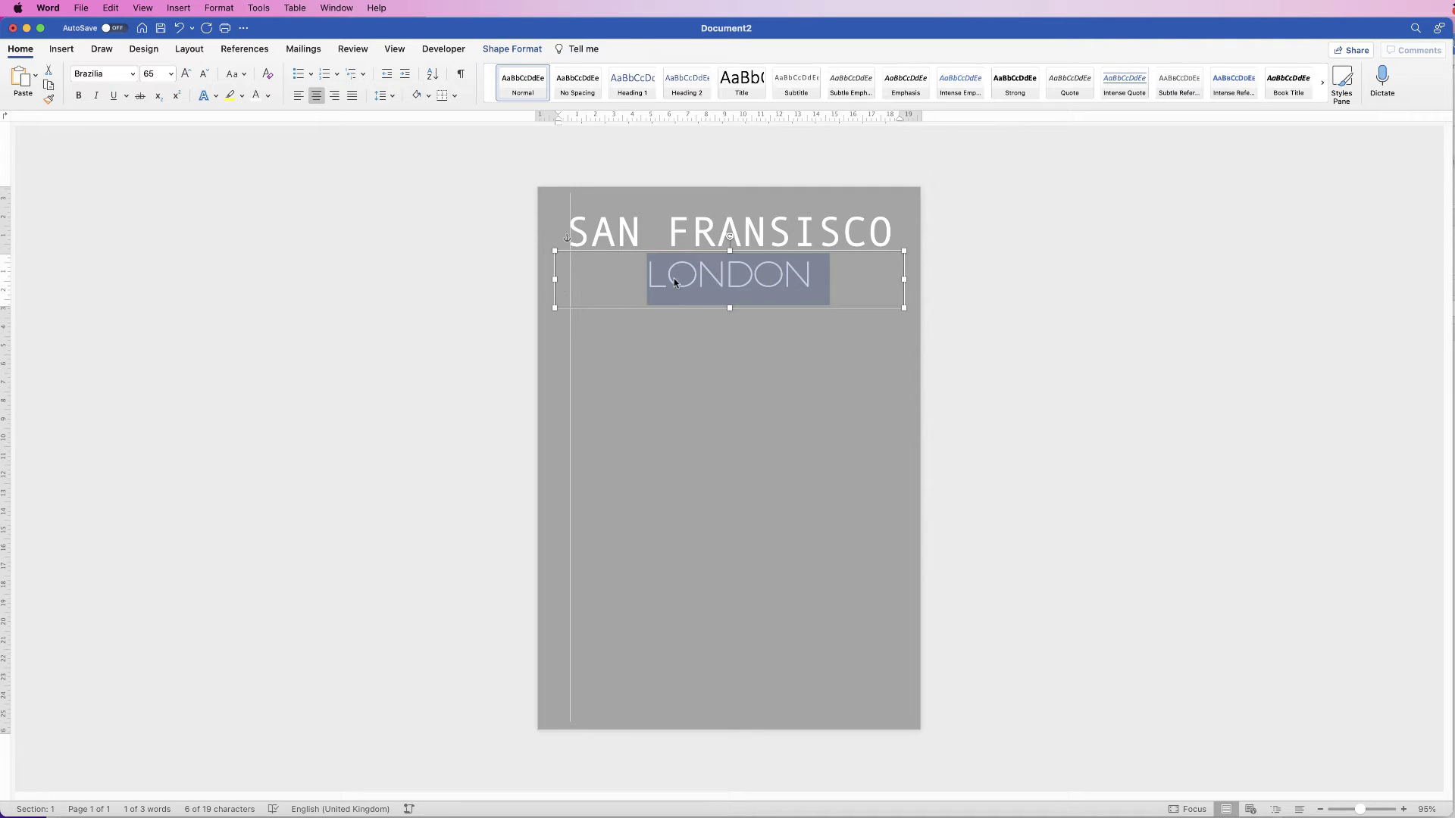
Step: Expand the character spacing of LONDON by 50 points and widen its text box so the word fits on one line
{"action": "right_click", "coordinate": [719, 280]}
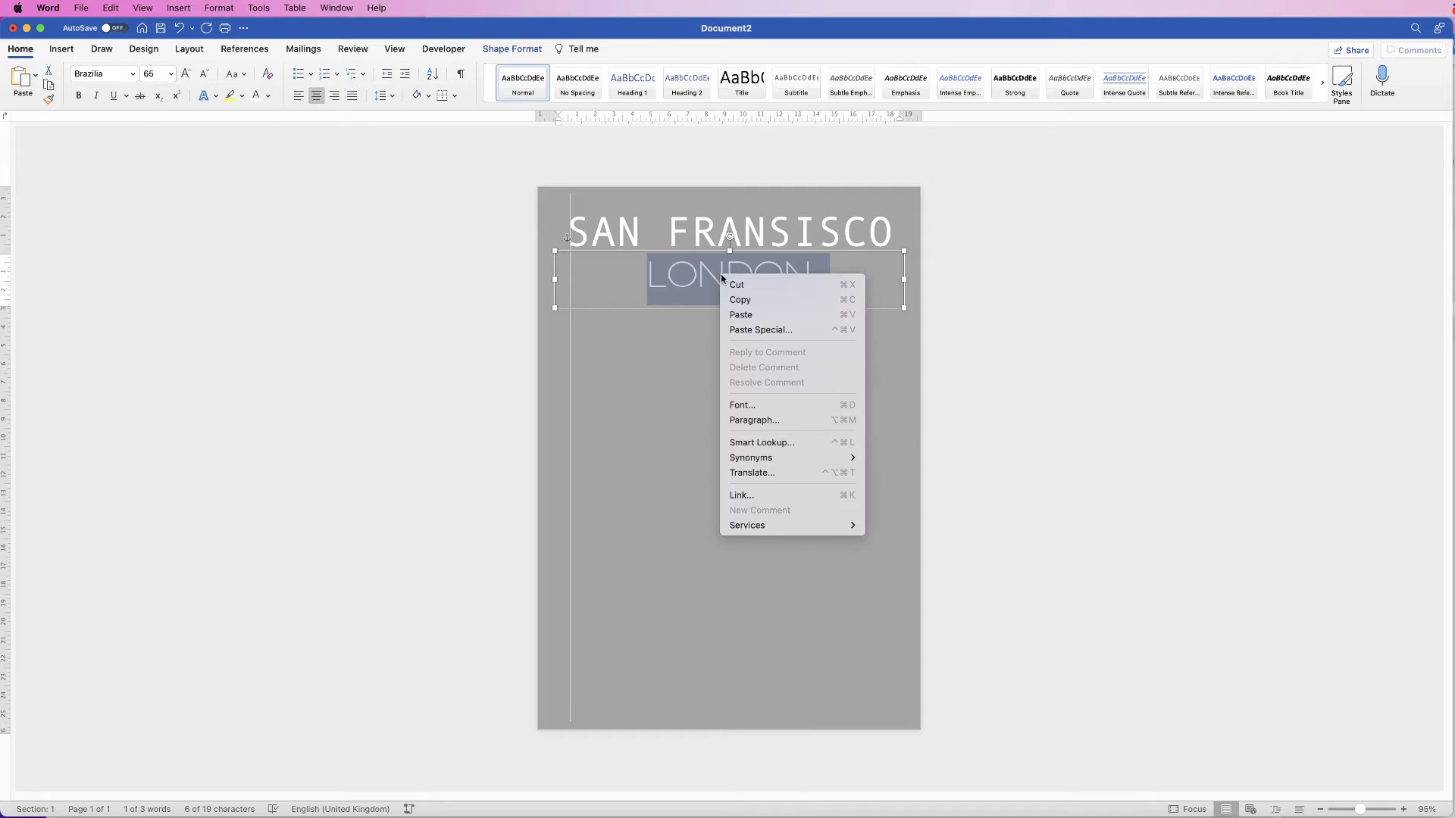
{"action": "left_click", "coordinate": [741, 405]}
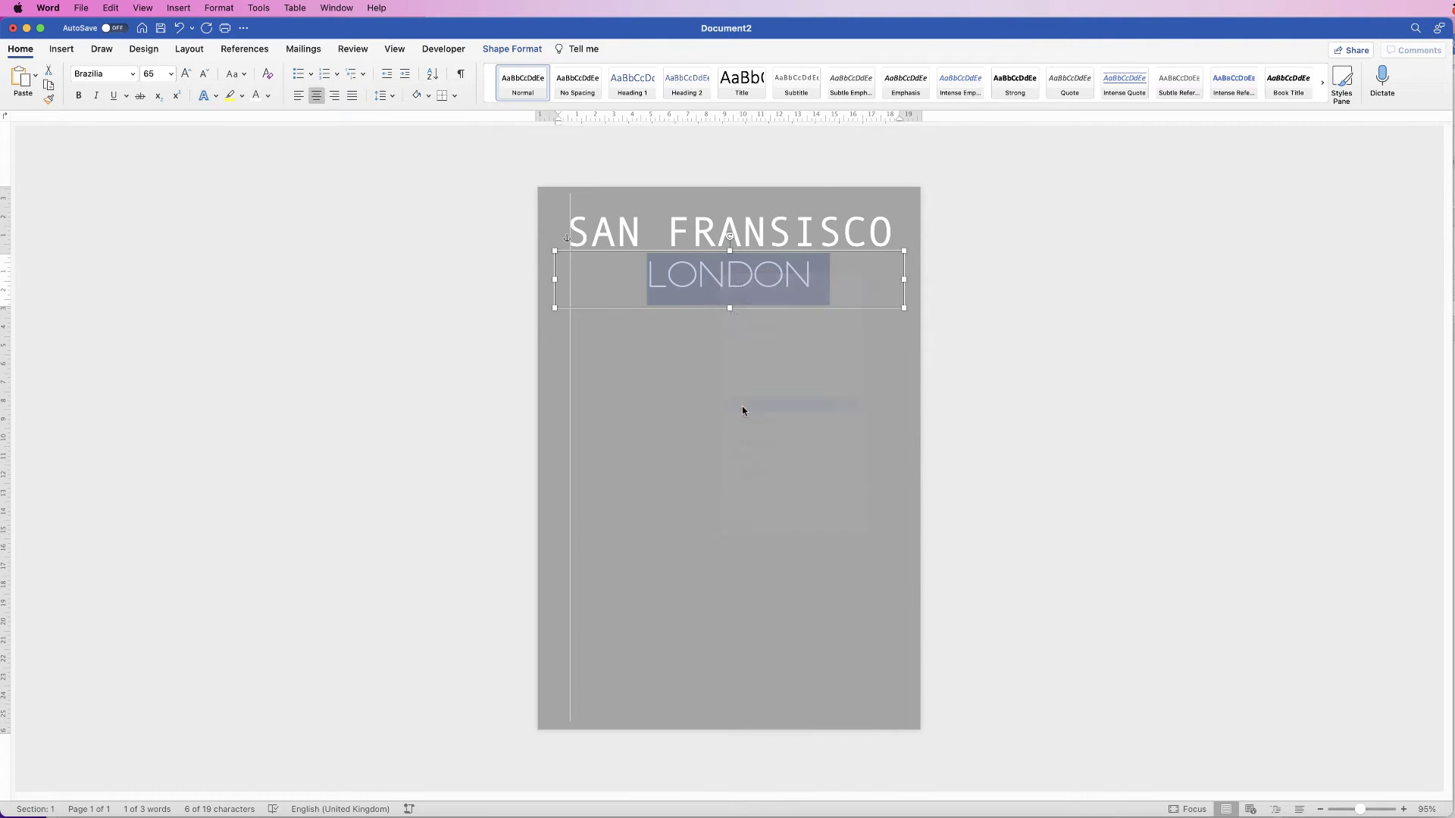
{"action": "left_click", "coordinate": [857, 165]}
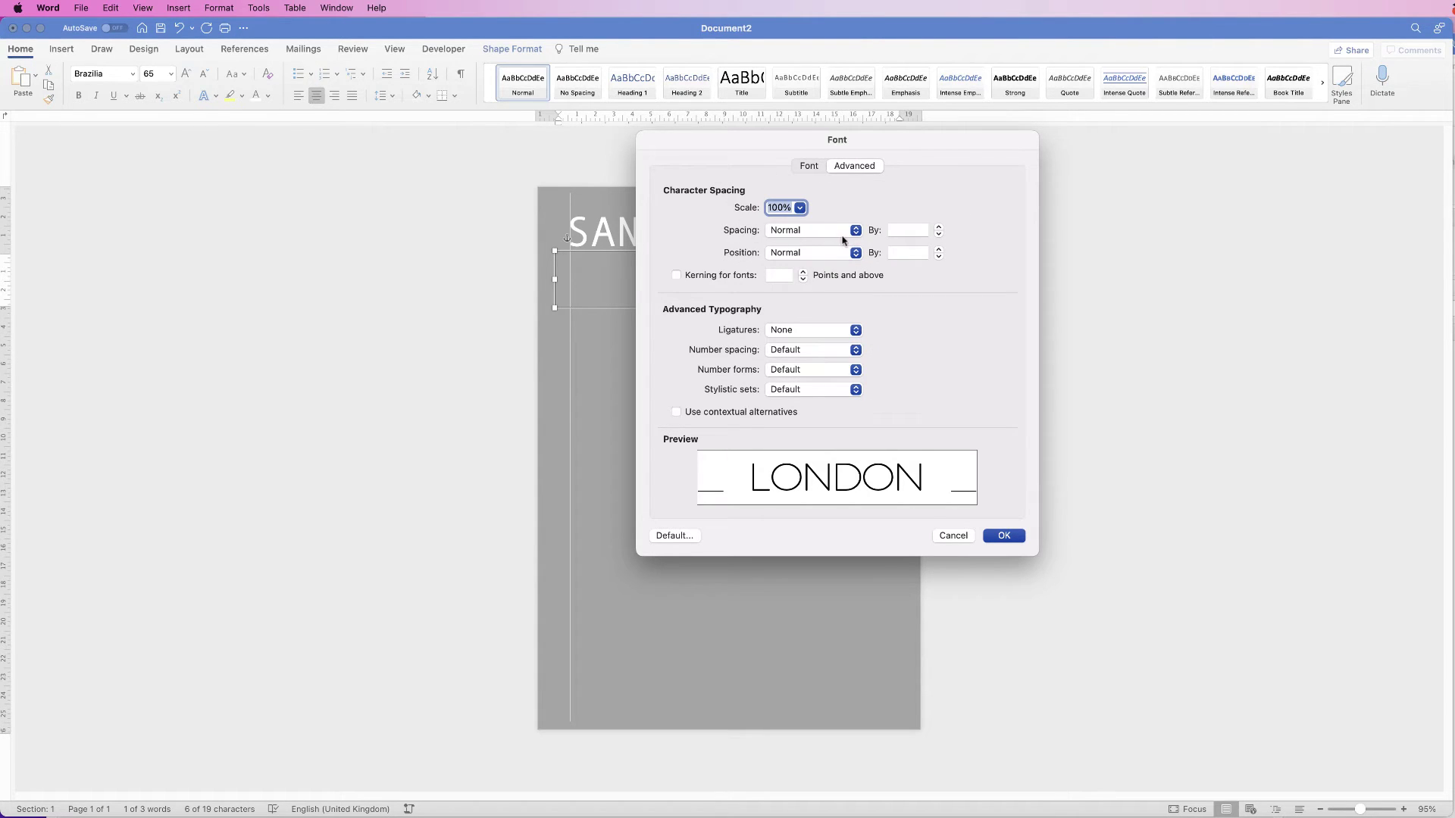
{"action": "left_click", "coordinate": [902, 231]}
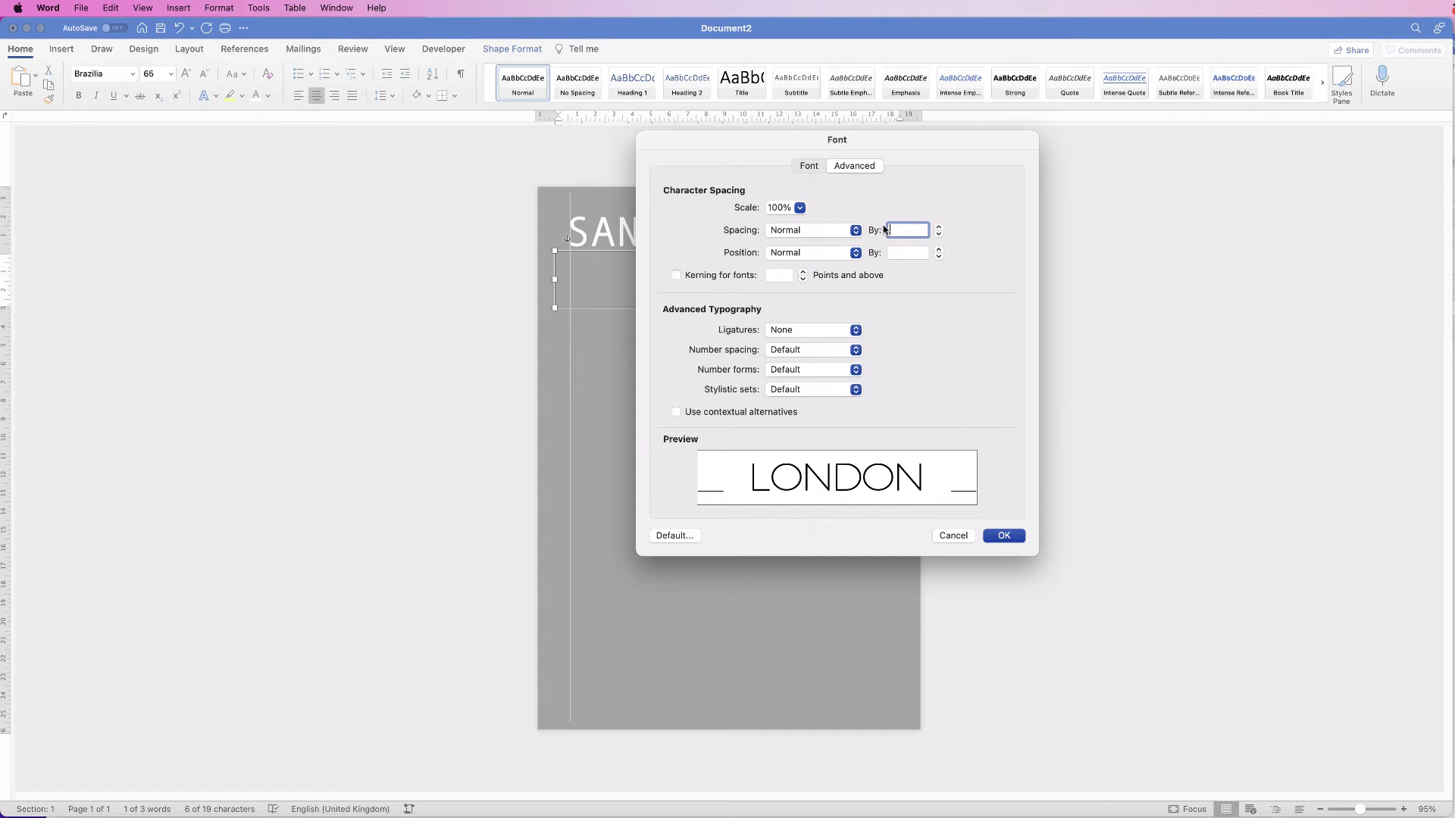
{"action": "type", "text": "50"}
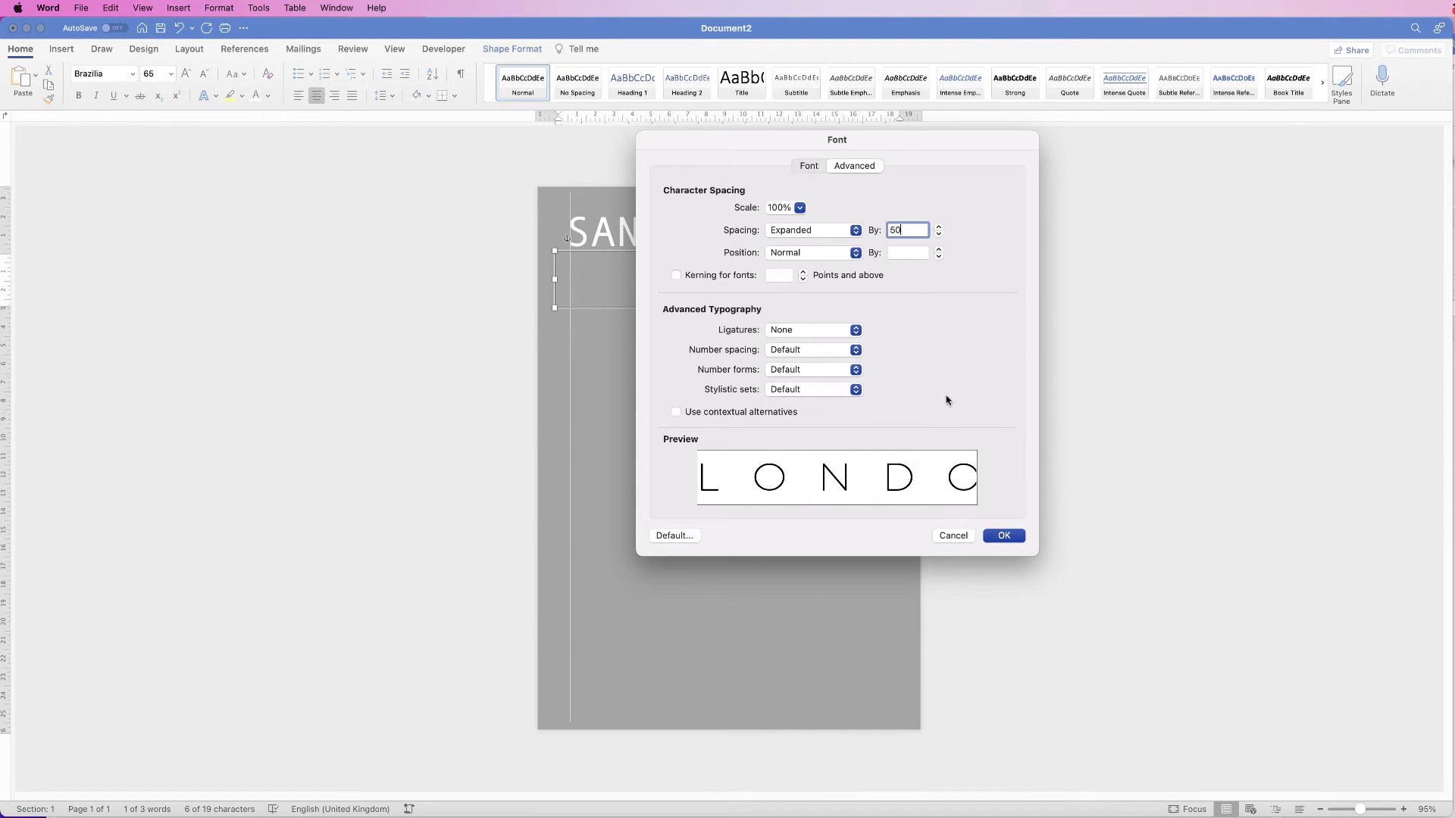
{"action": "left_click", "coordinate": [1006, 536]}
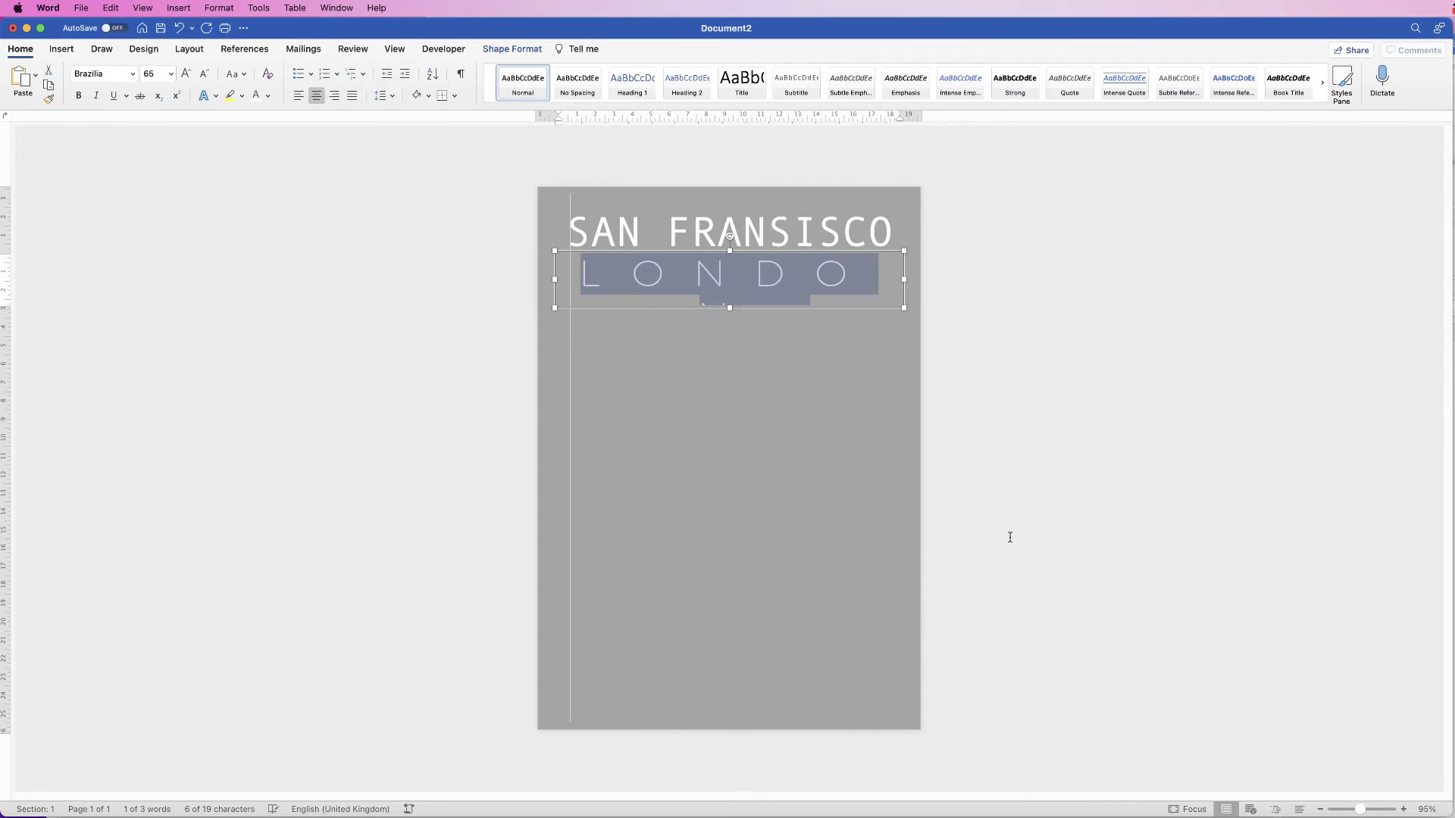
{"action": "left_click_drag", "start_coordinate": [907, 280], "coordinate": [926, 279]}
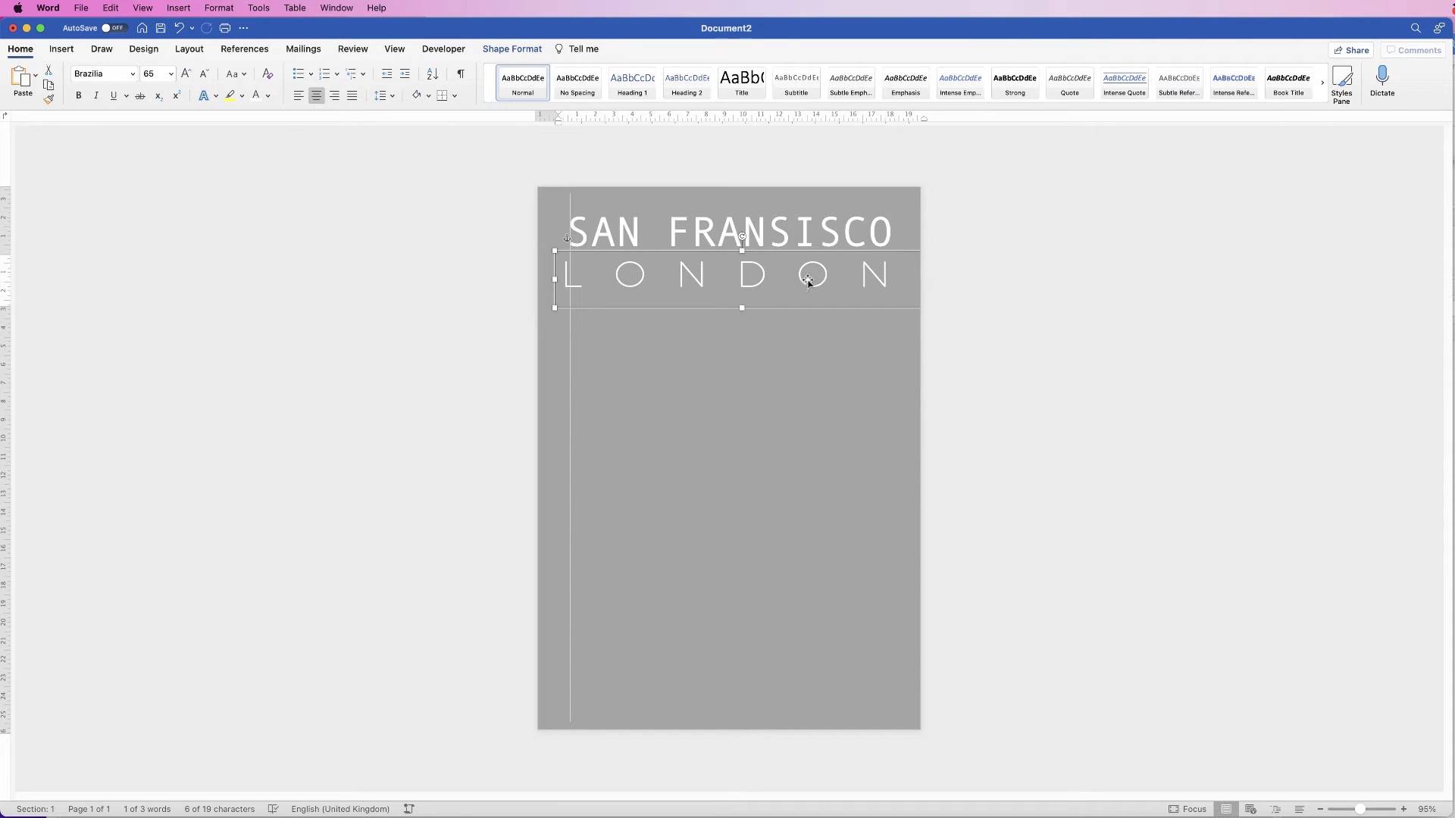
Step: Shift the LONDON text box sideways so its L lines up with the vertical guide line
{"action": "left_click_drag", "start_coordinate": [809, 281], "coordinate": [811, 282]}
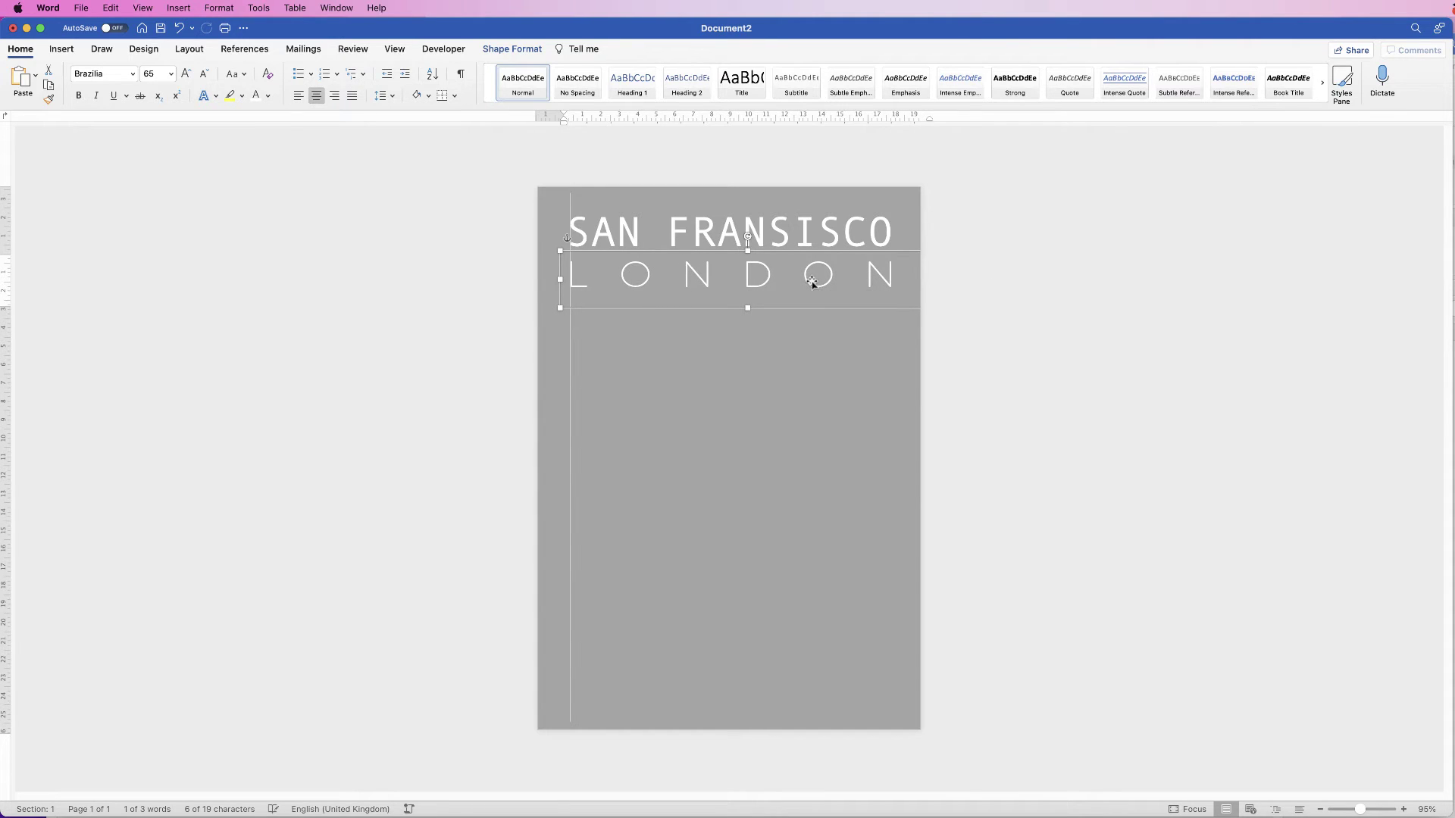
{"action": "left_click", "coordinate": [1035, 365]}
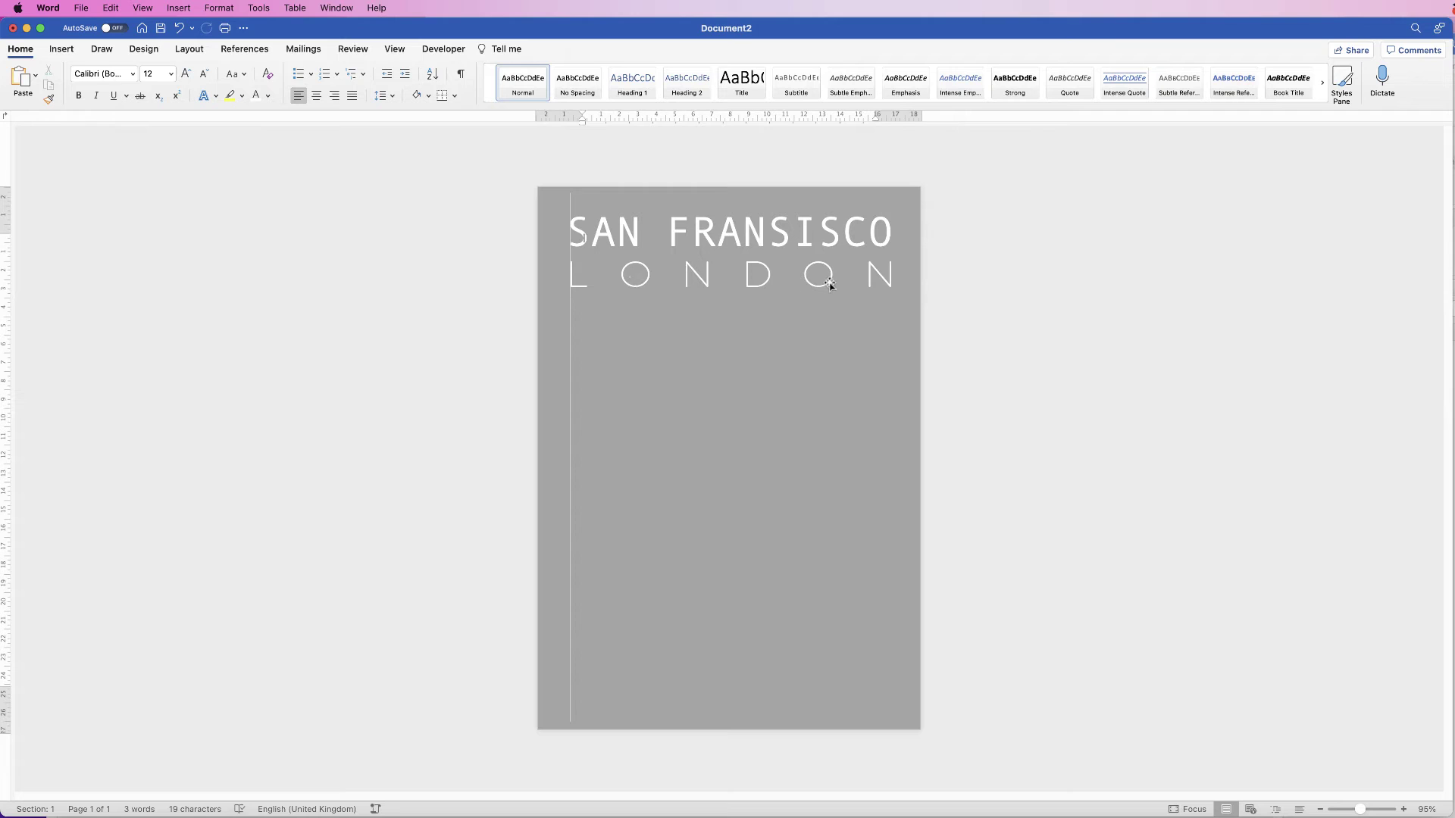
Step: Duplicate the SAN FRANSISCO text box beneath LONDON and replace the copy's text with ICELAND
{"action": "left_click", "coordinate": [748, 239]}
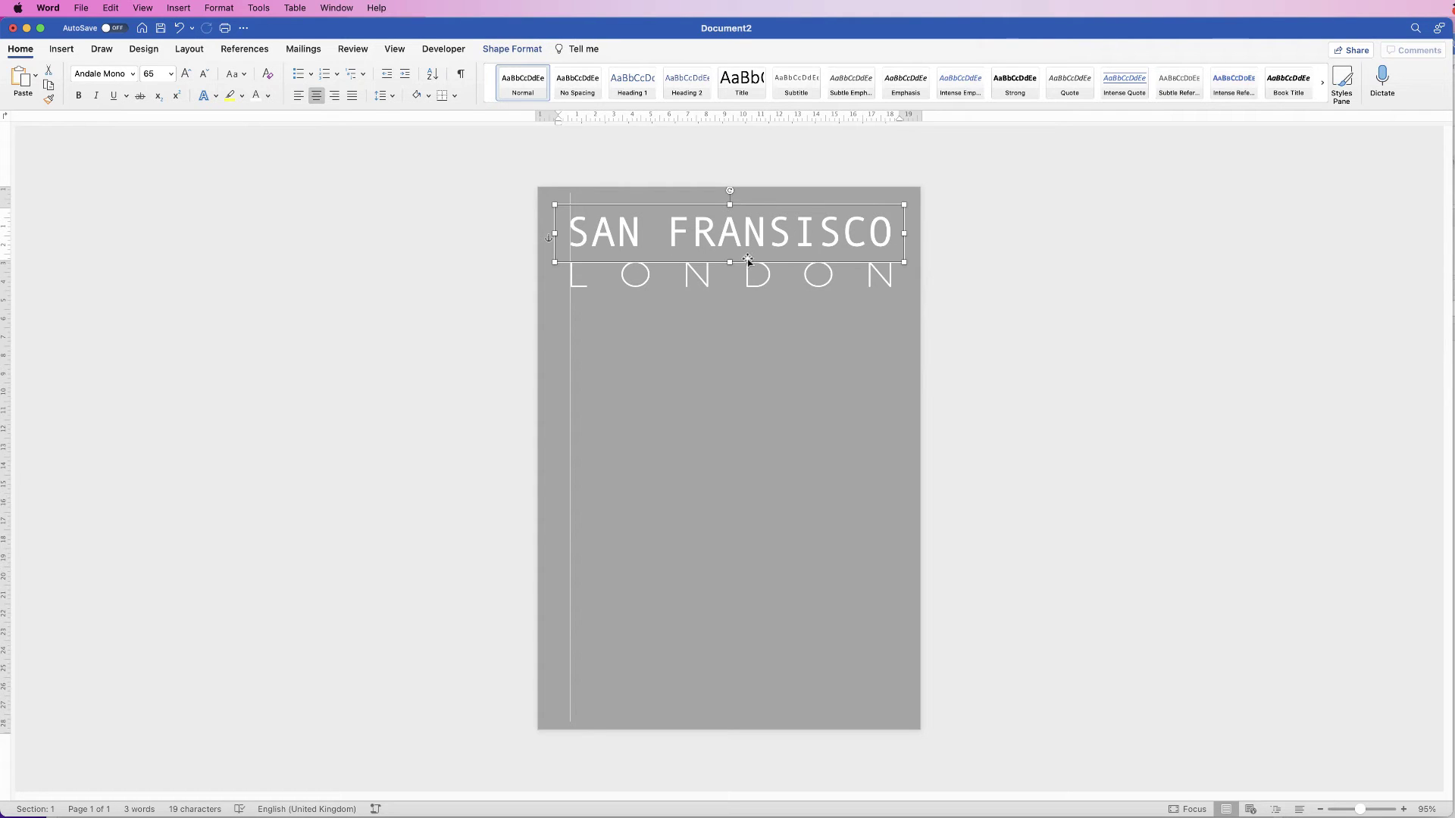
{"action": "key", "text": "super+c"}
{"action": "key", "text": "super+v"}
{"action": "left_click_drag", "start_coordinate": [745, 246], "coordinate": [734, 328]}
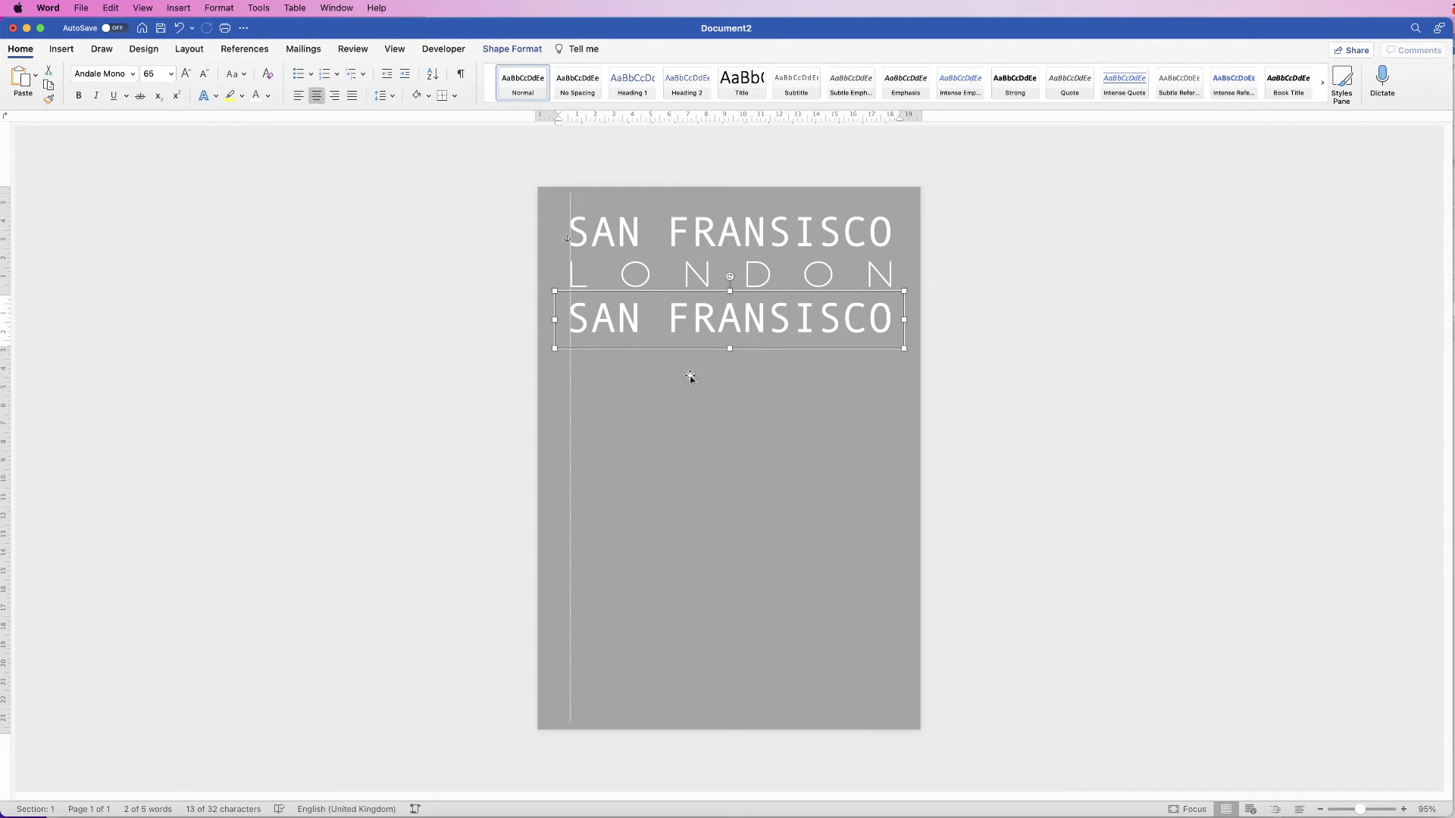
{"action": "double_click", "coordinate": [818, 322]}
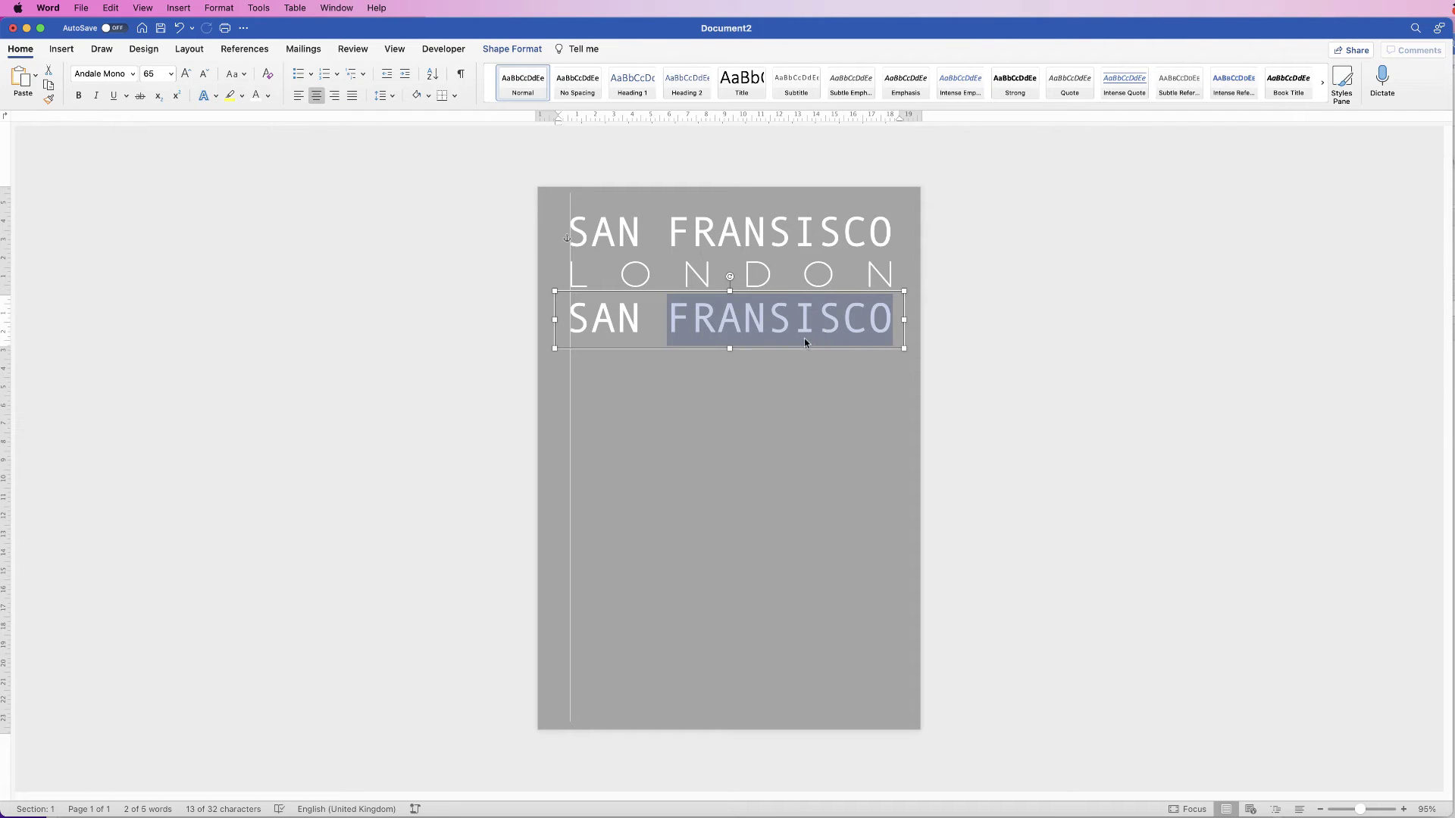
{"action": "triple_click", "coordinate": [803, 338]}
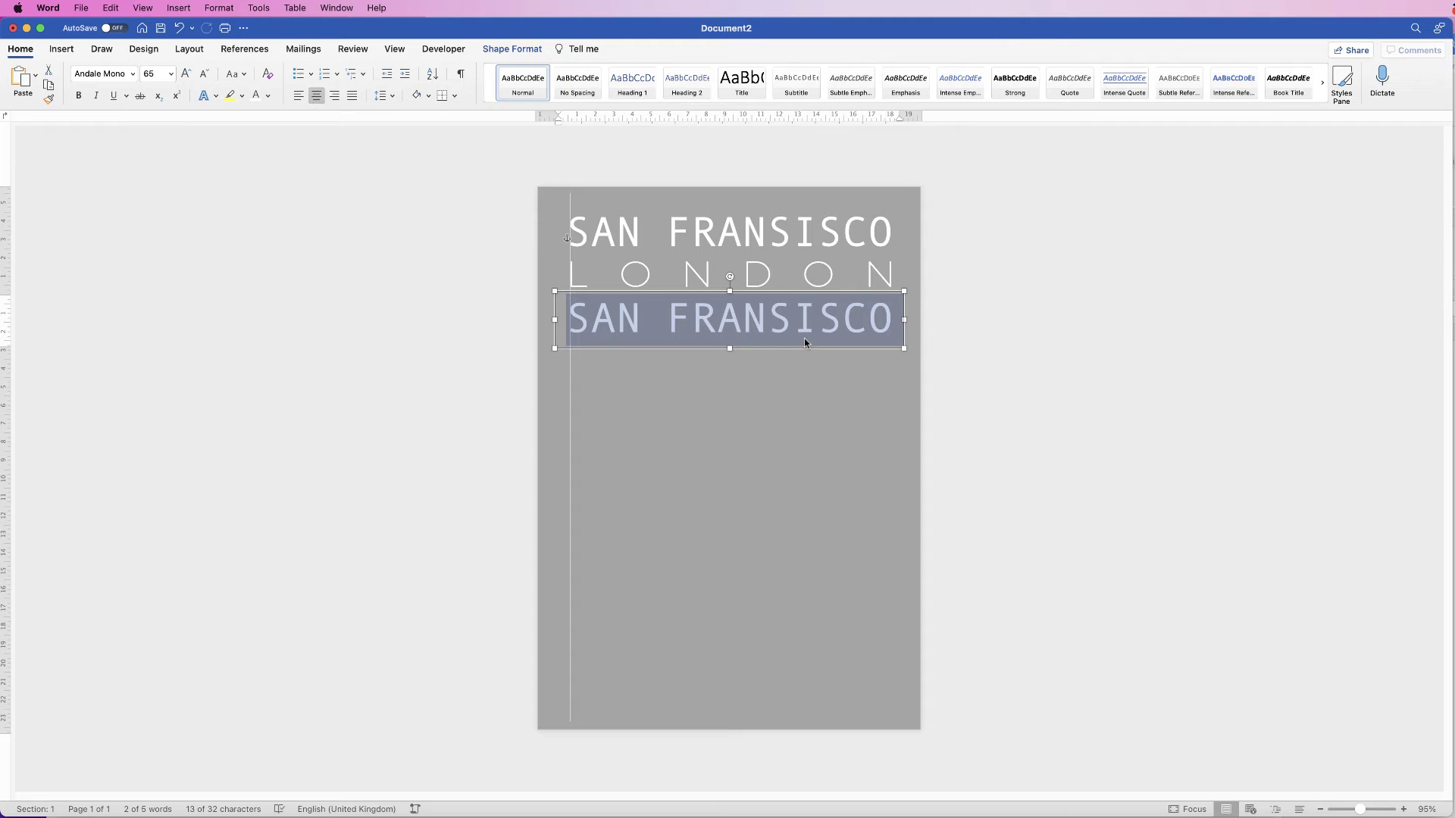
{"action": "type", "text": "ICELAND"}
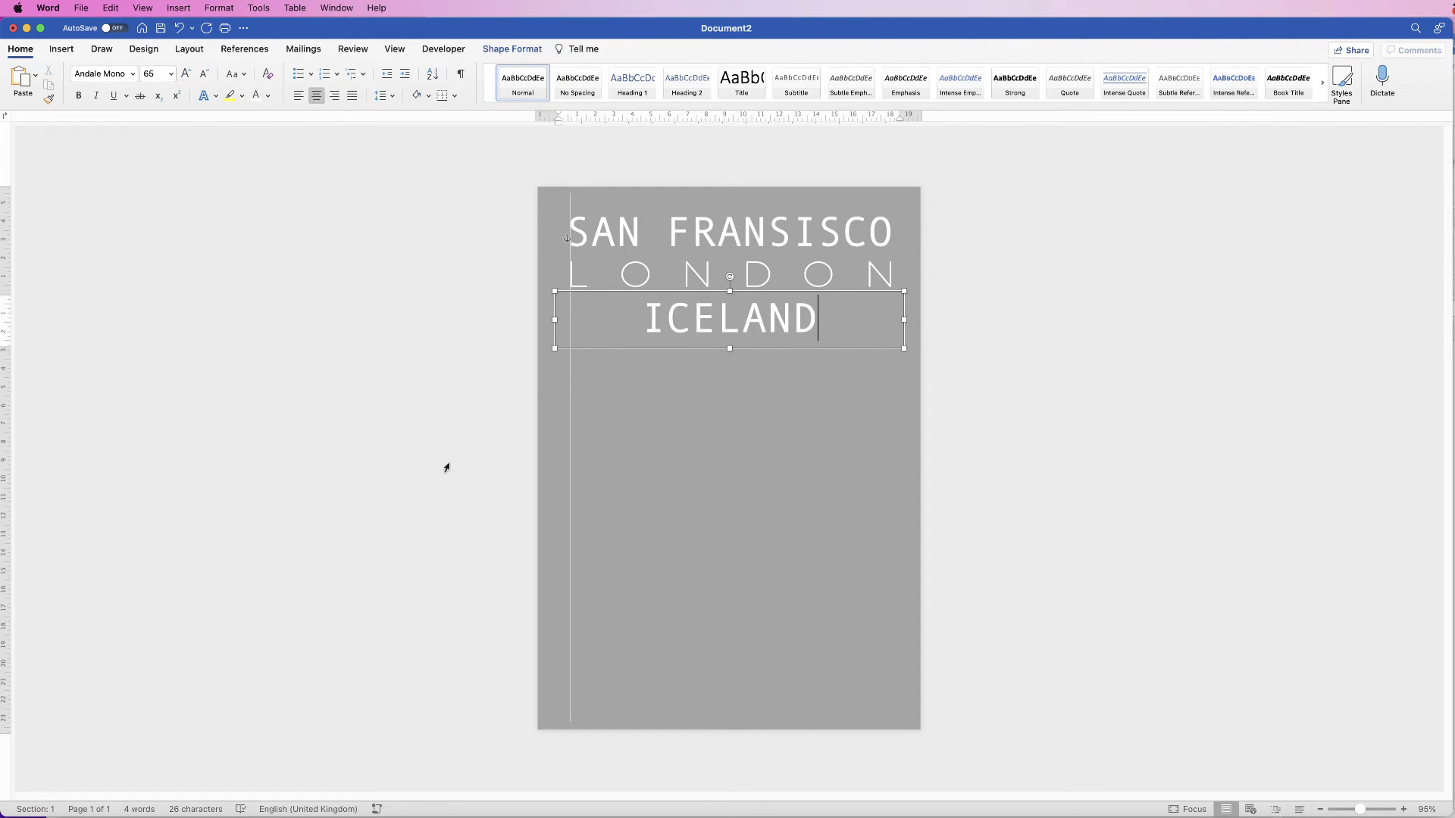
Step: Format ICELAND in Aharoni at size 48 and shrink its text box closer to the word
{"action": "left_click", "coordinate": [709, 311], "text": "shift"}
{"action": "left_click", "coordinate": [659, 315], "text": "shift"}
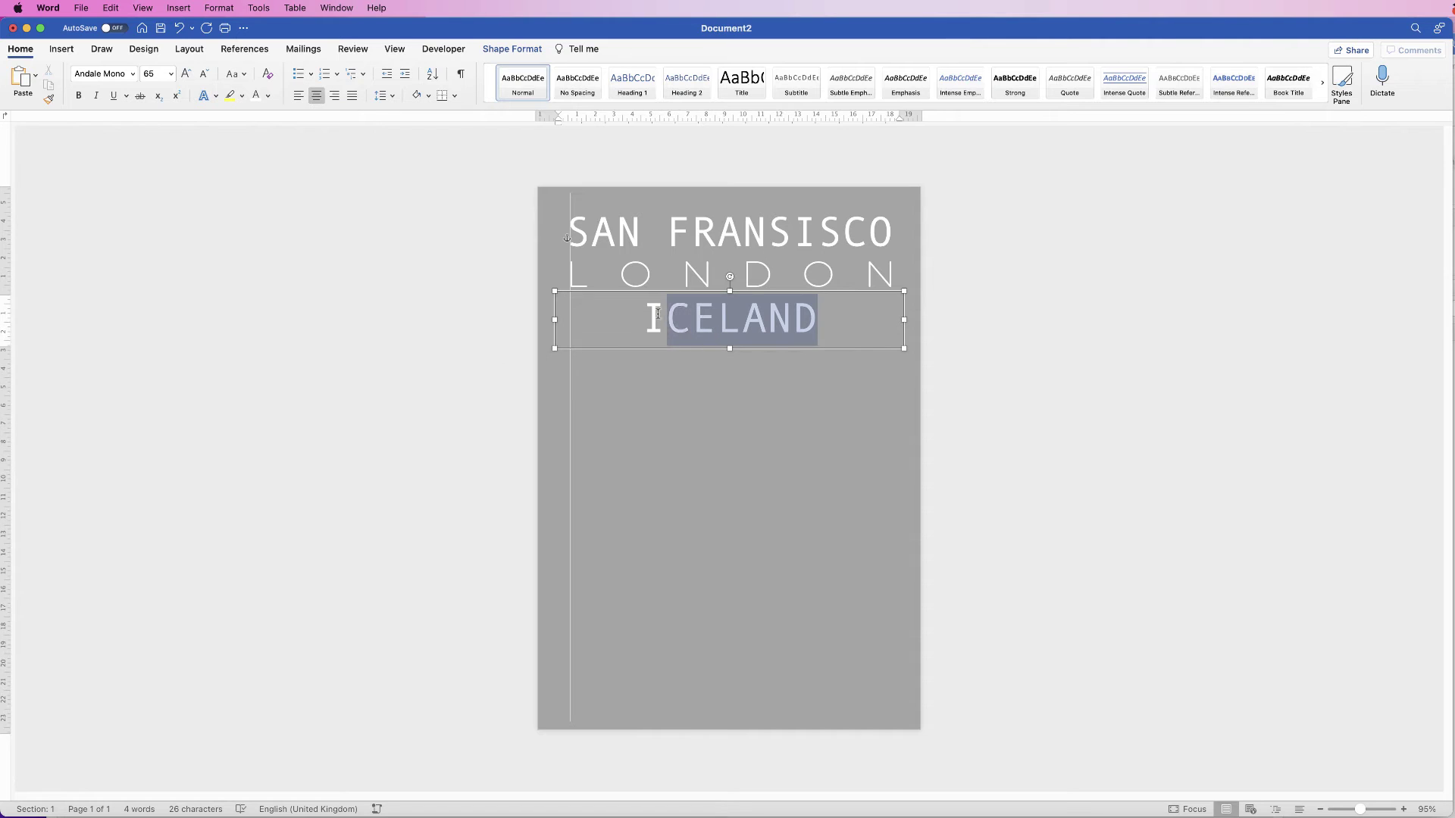
{"action": "triple_click", "coordinate": [650, 315]}
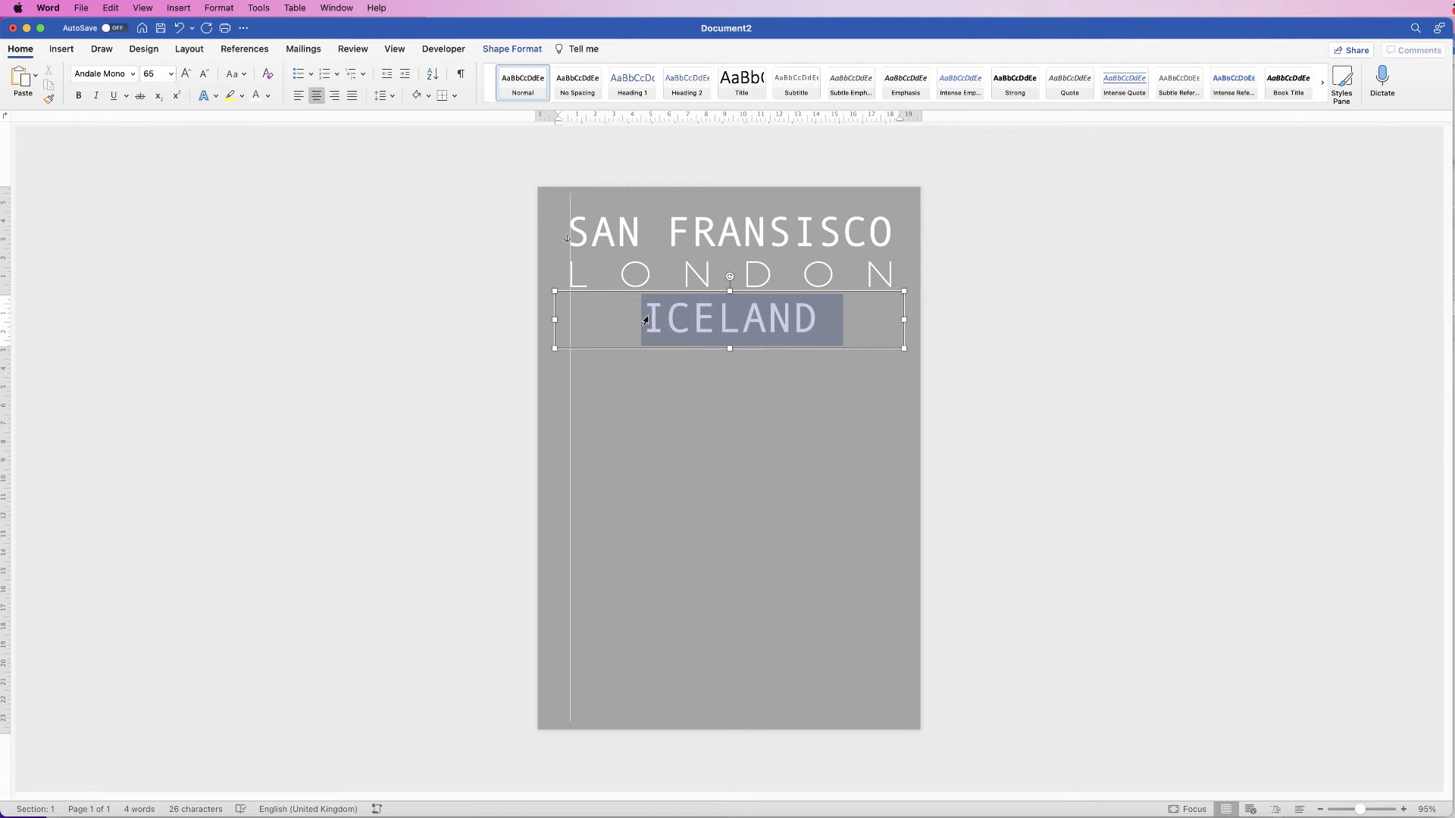
{"action": "left_click", "coordinate": [133, 75]}
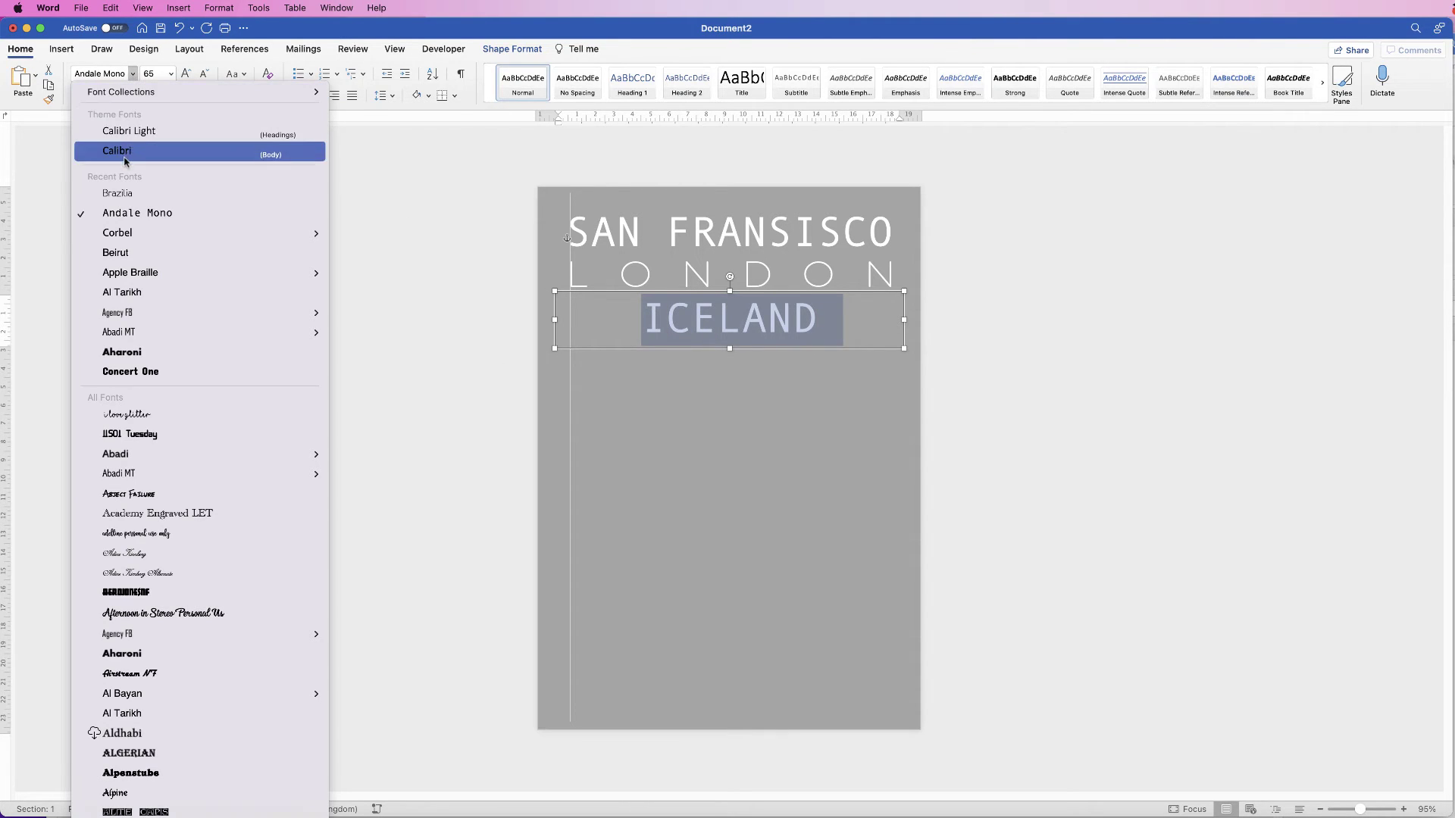
{"action": "mouse_move", "coordinate": [121, 274]}
{"action": "left_click", "coordinate": [118, 352]}
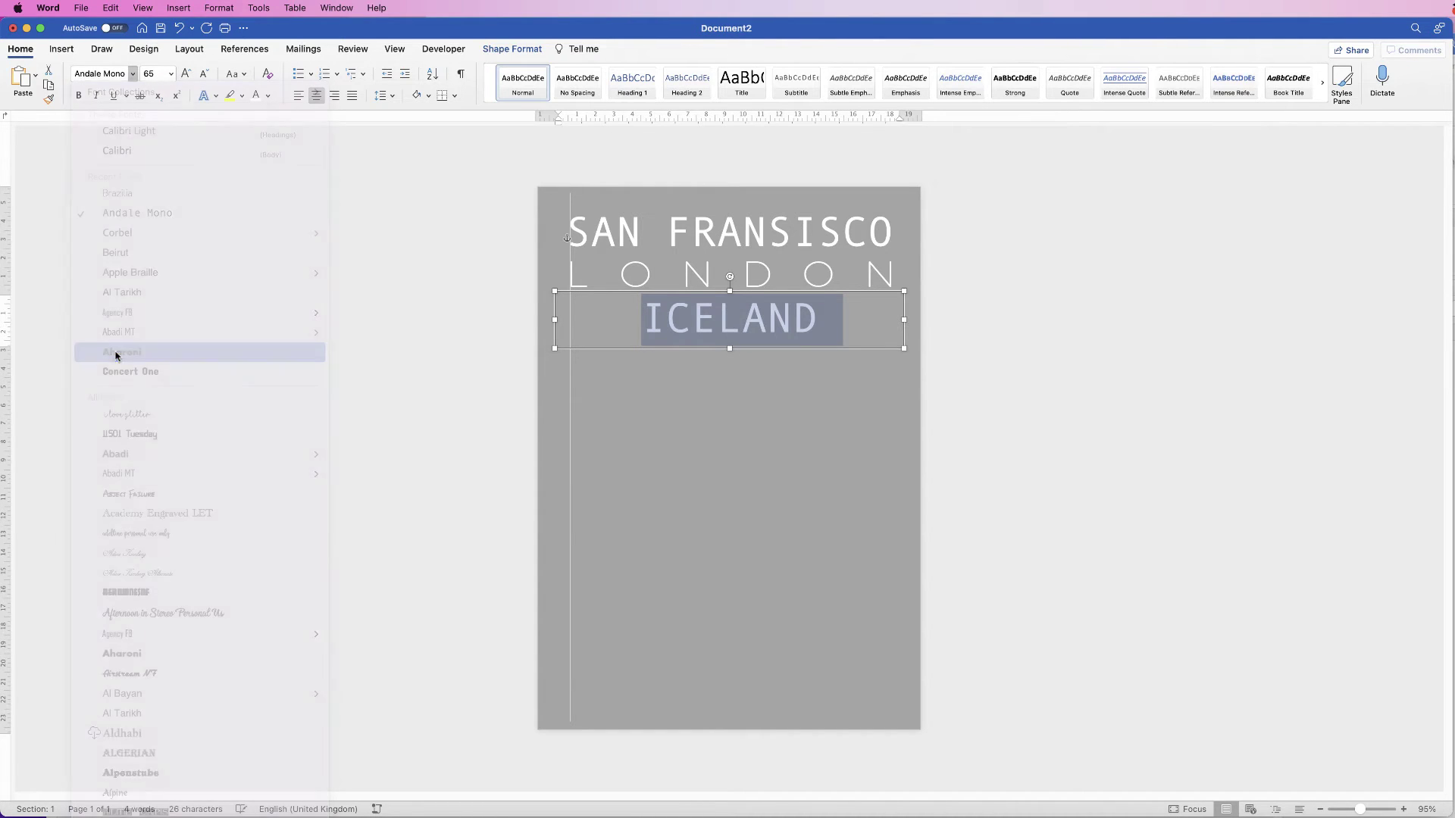
{"action": "left_click", "coordinate": [162, 76]}
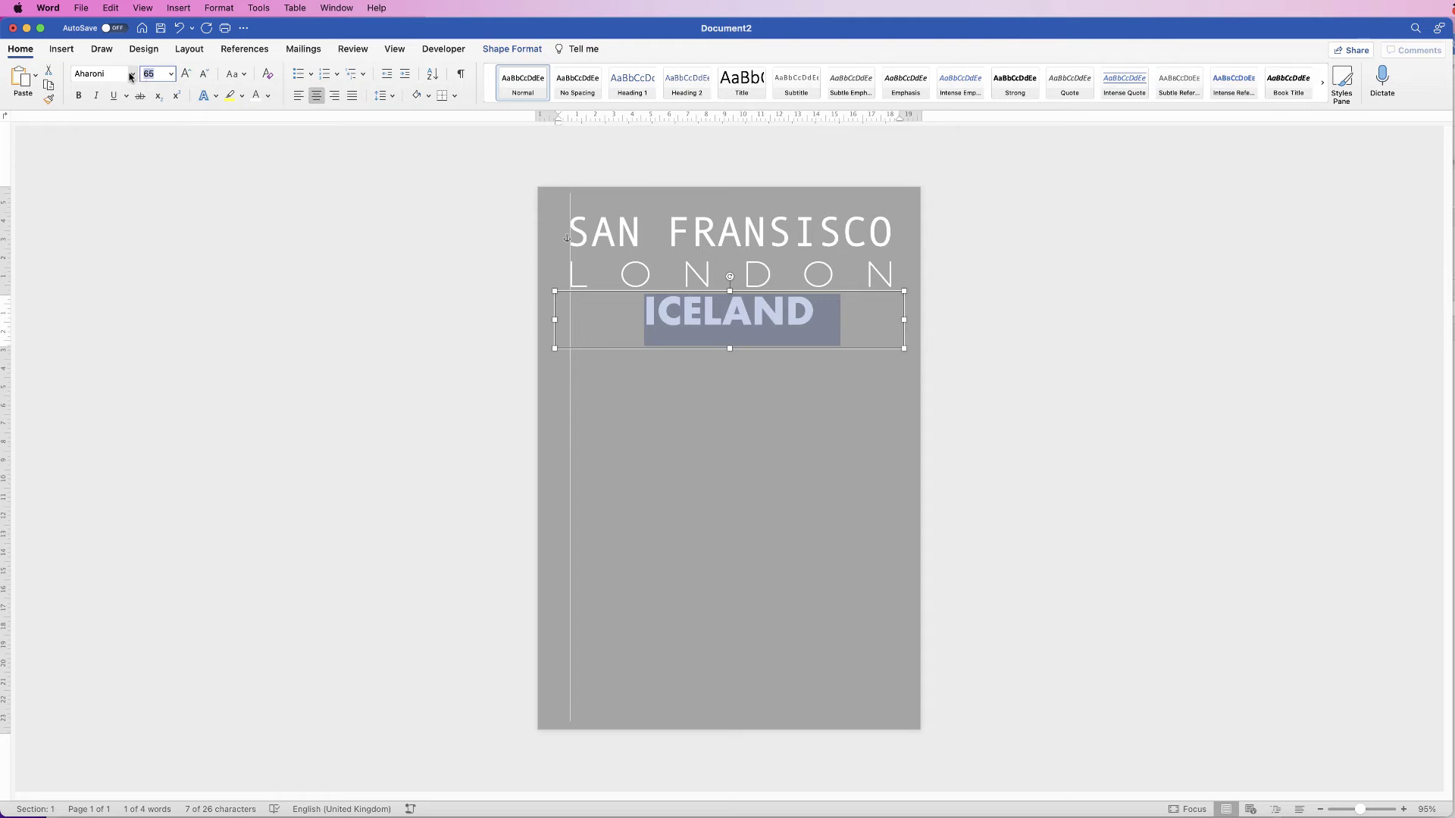
{"action": "type", "text": "48"}
{"action": "key", "text": "Return"}
{"action": "left_click_drag", "start_coordinate": [904, 349], "coordinate": [719, 327]}
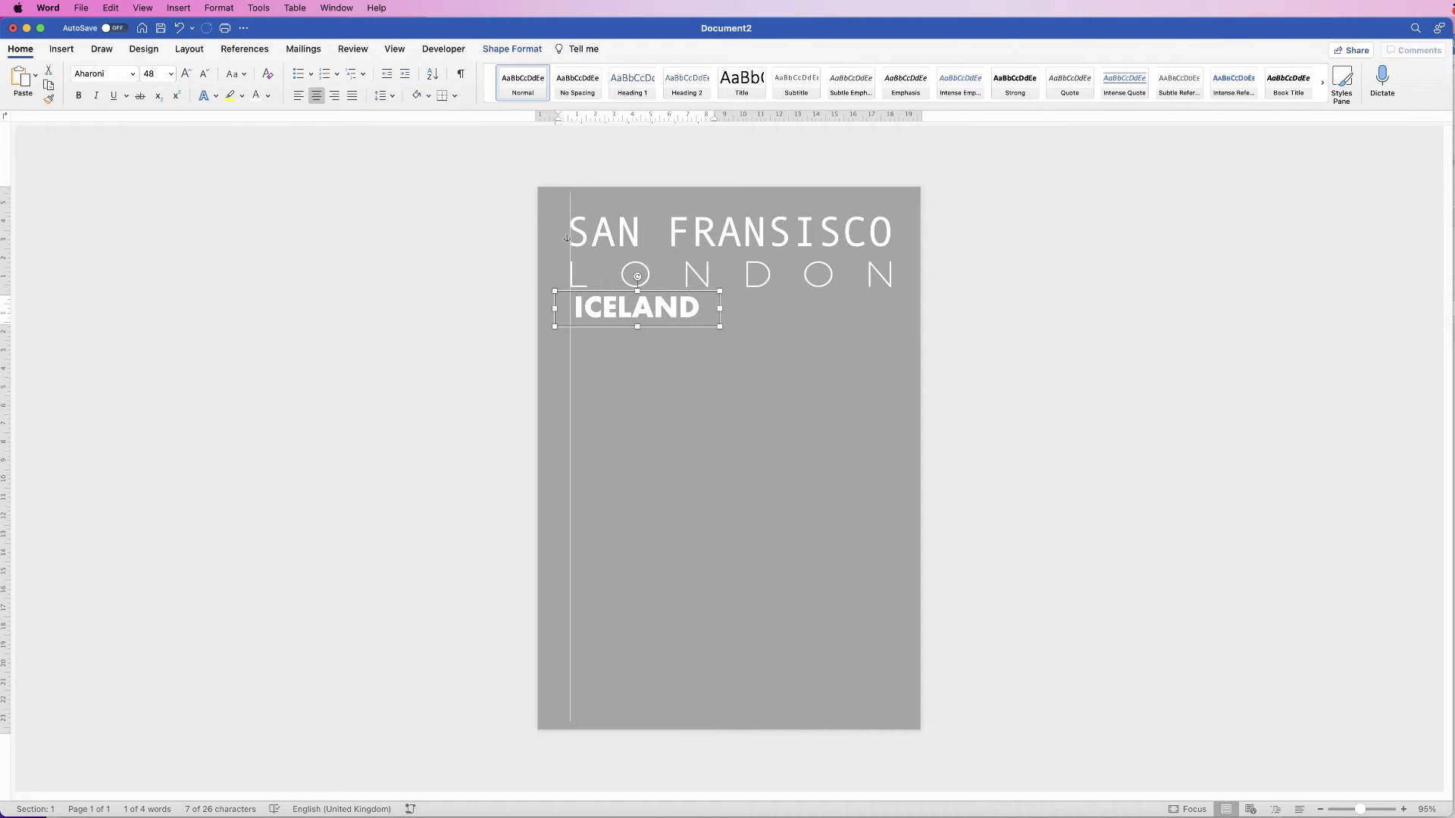
{"action": "left_click_drag", "start_coordinate": [719, 327], "coordinate": [770, 326]}
Step: Expand the character spacing of ICELAND by 20 points and widen its text box slightly to fit
{"action": "left_click", "coordinate": [726, 308]}
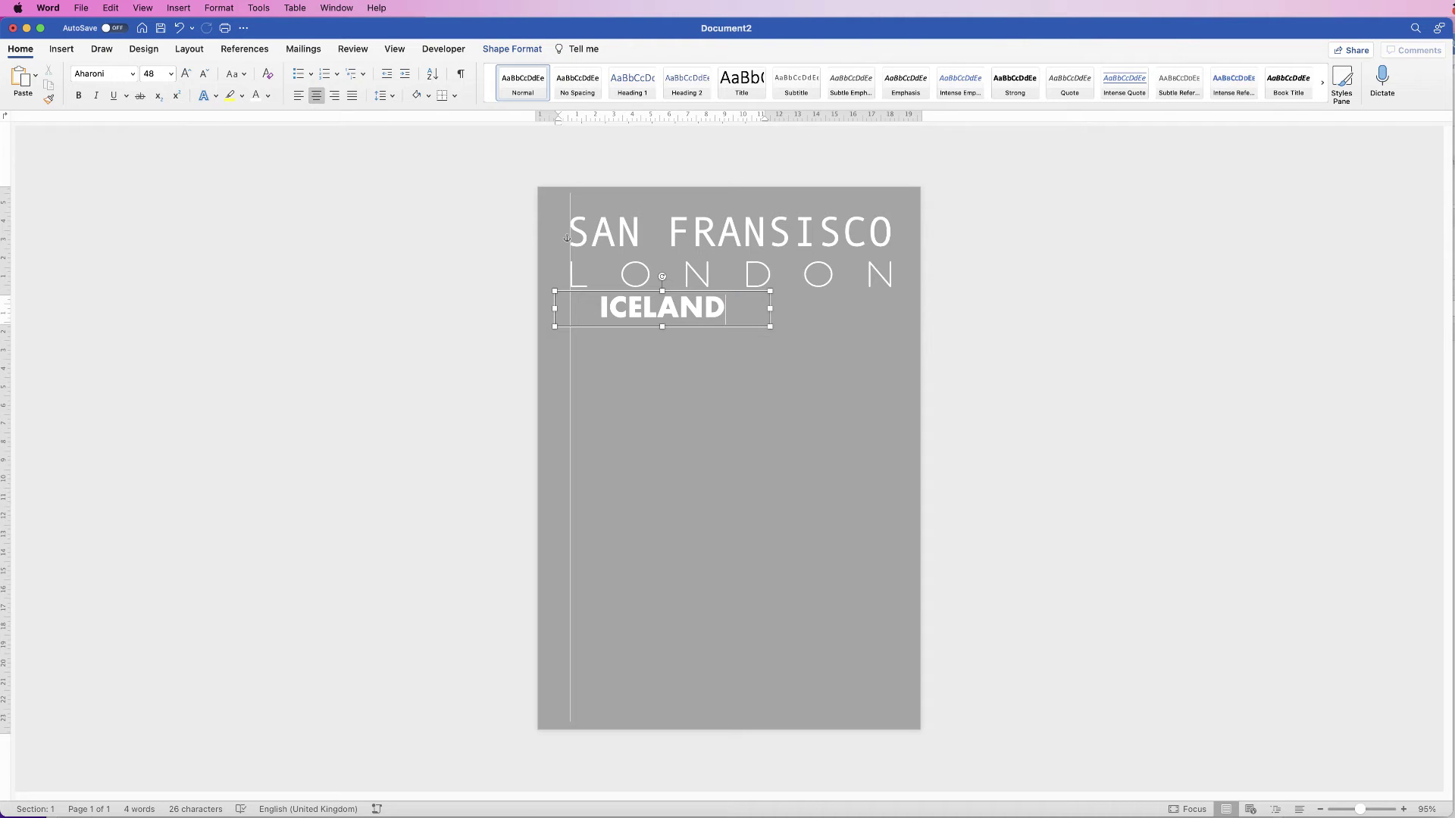
{"action": "triple_click", "coordinate": [726, 309]}
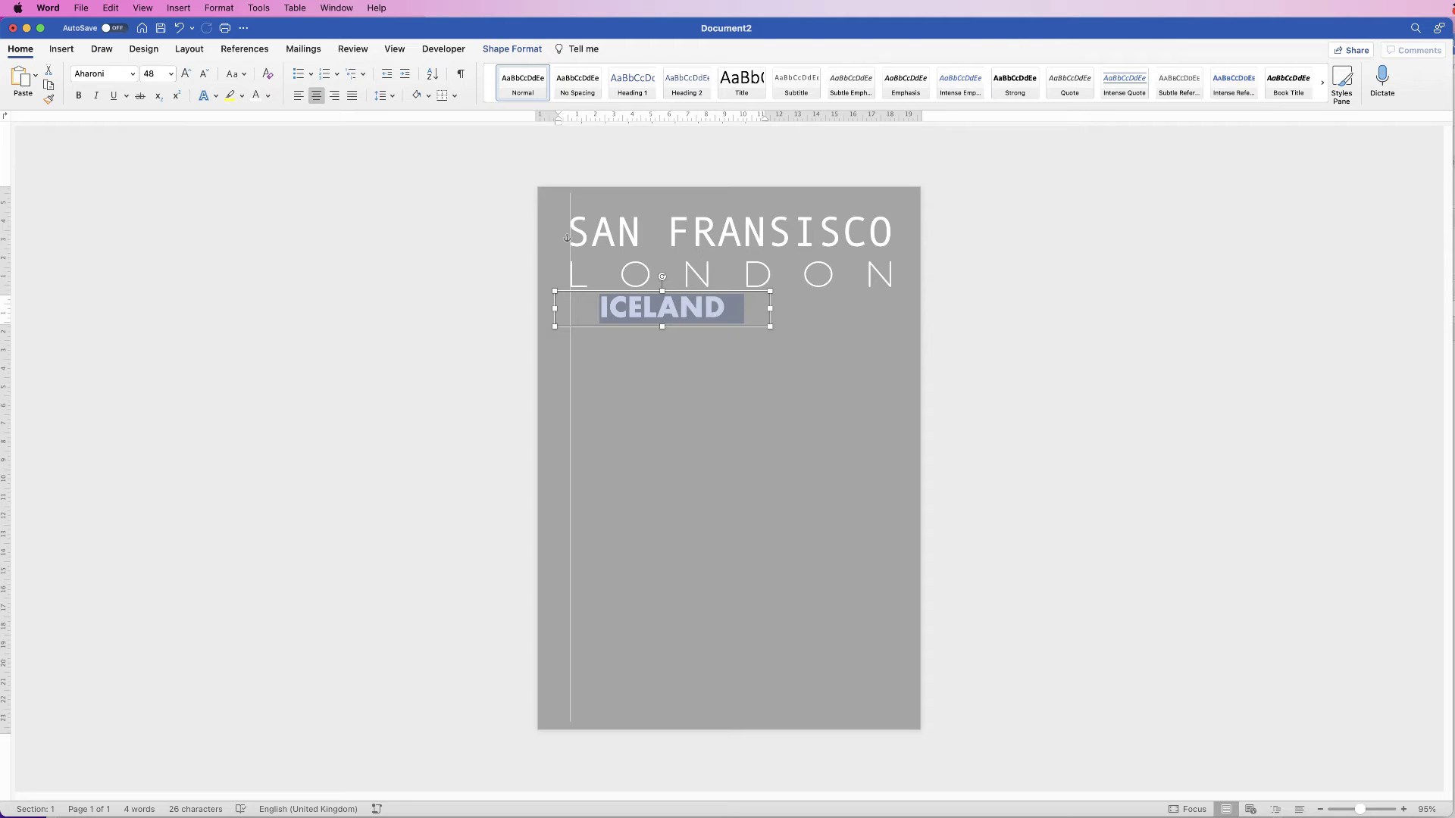
{"action": "right_click", "coordinate": [674, 312]}
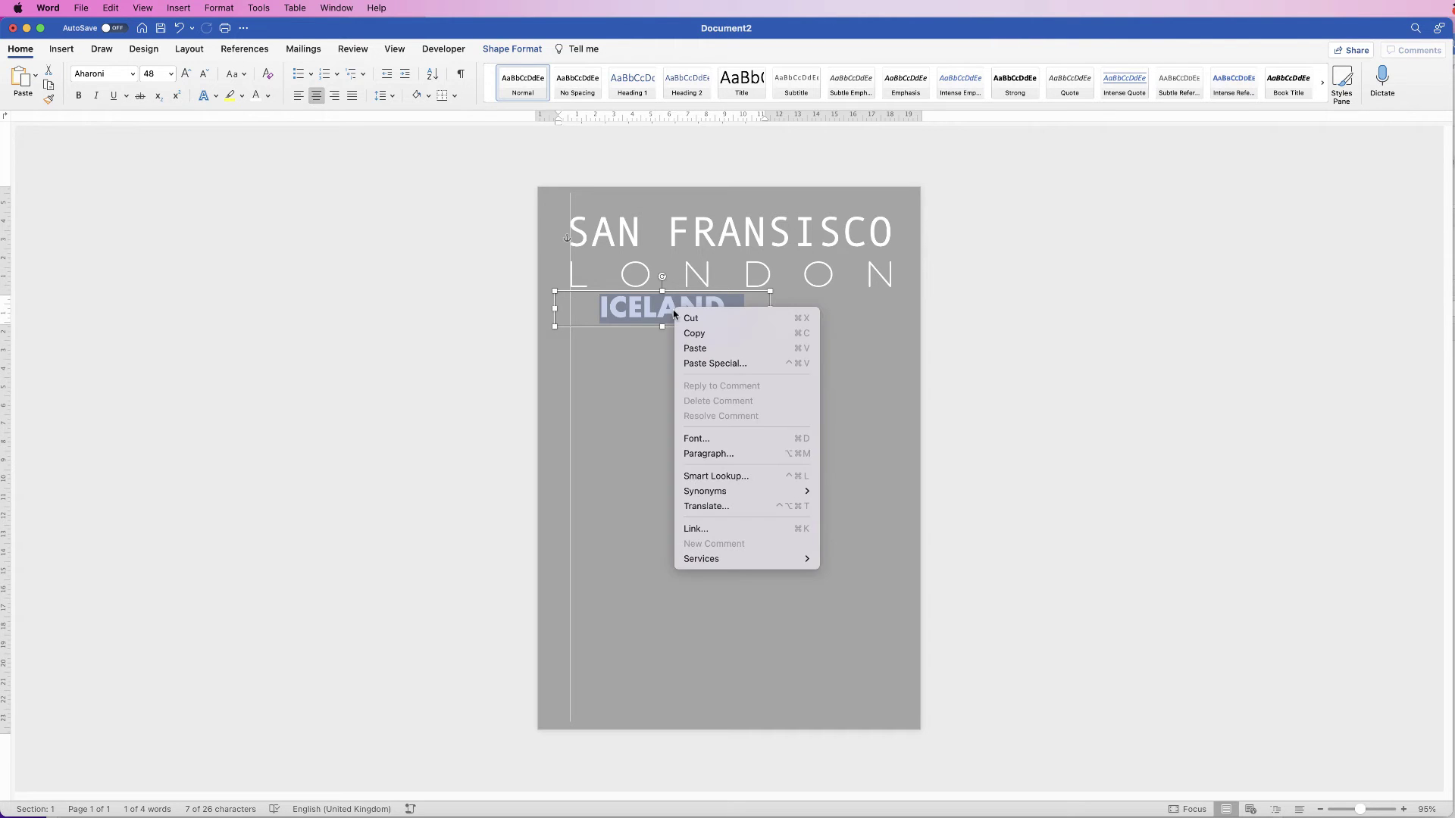
{"action": "left_click", "coordinate": [698, 441]}
{"action": "left_click", "coordinate": [898, 229]}
{"action": "type", "text": "20"}
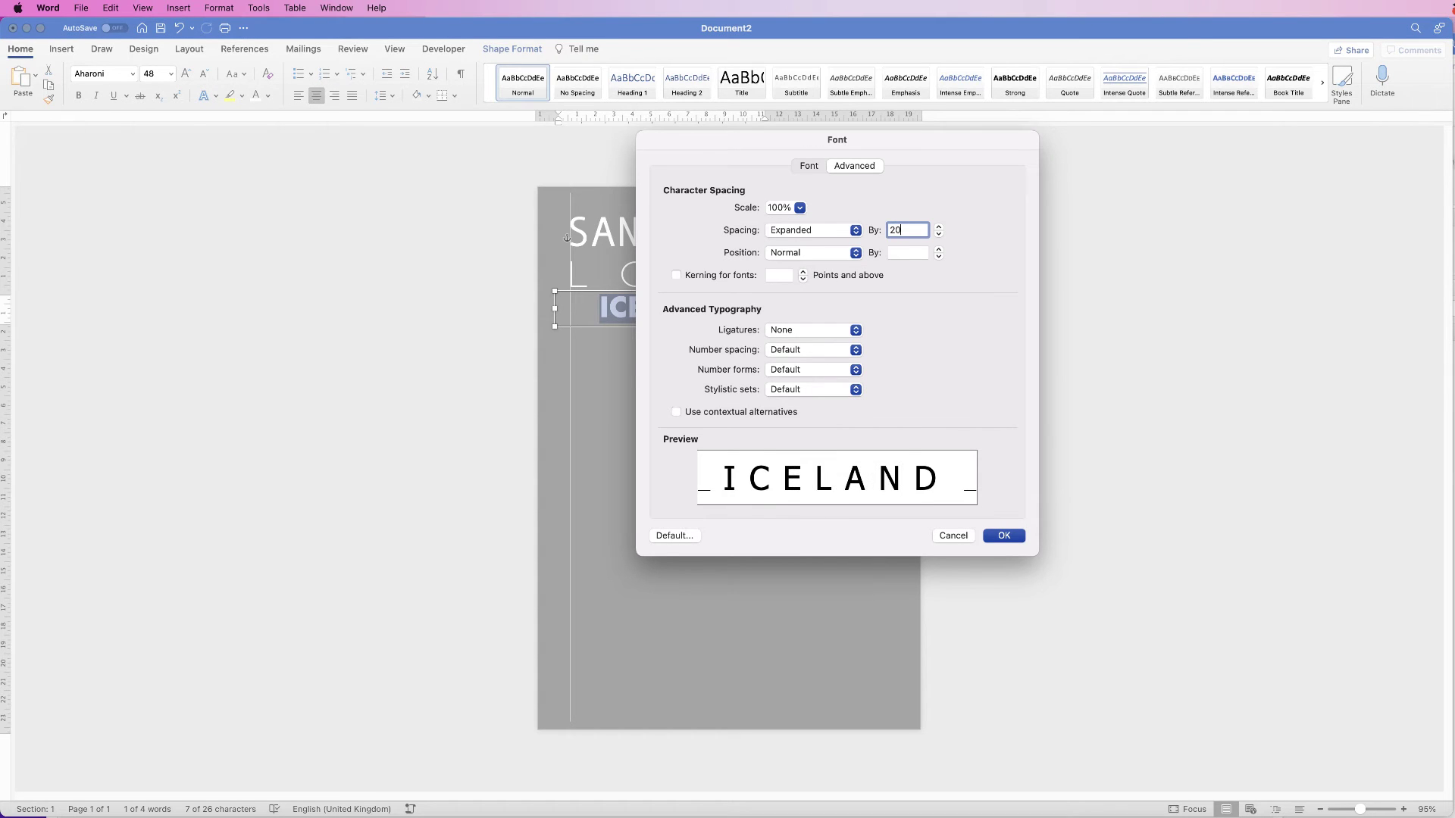
{"action": "key", "text": "Return"}
{"action": "left_click_drag", "start_coordinate": [773, 308], "coordinate": [789, 308]}
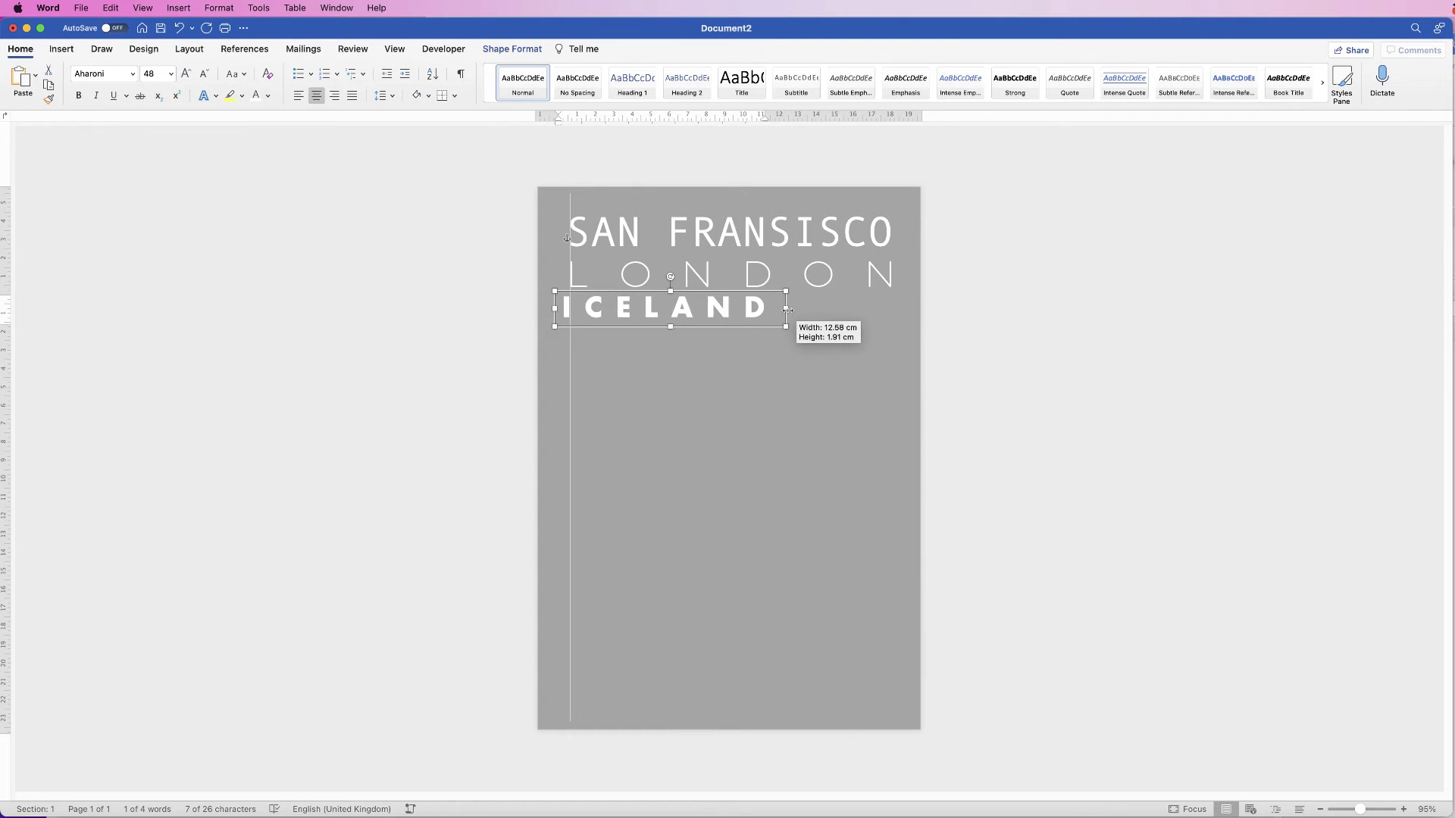
Step: Position the ICELAND text box just below LONDON with its first letter against the vertical guide line
{"action": "mouse_move", "coordinate": [695, 307]}
{"action": "left_mouse_down"}
{"action": "mouse_move", "coordinate": [682, 308]}
{"action": "mouse_move", "coordinate": [691, 321]}
{"action": "left_mouse_up"}
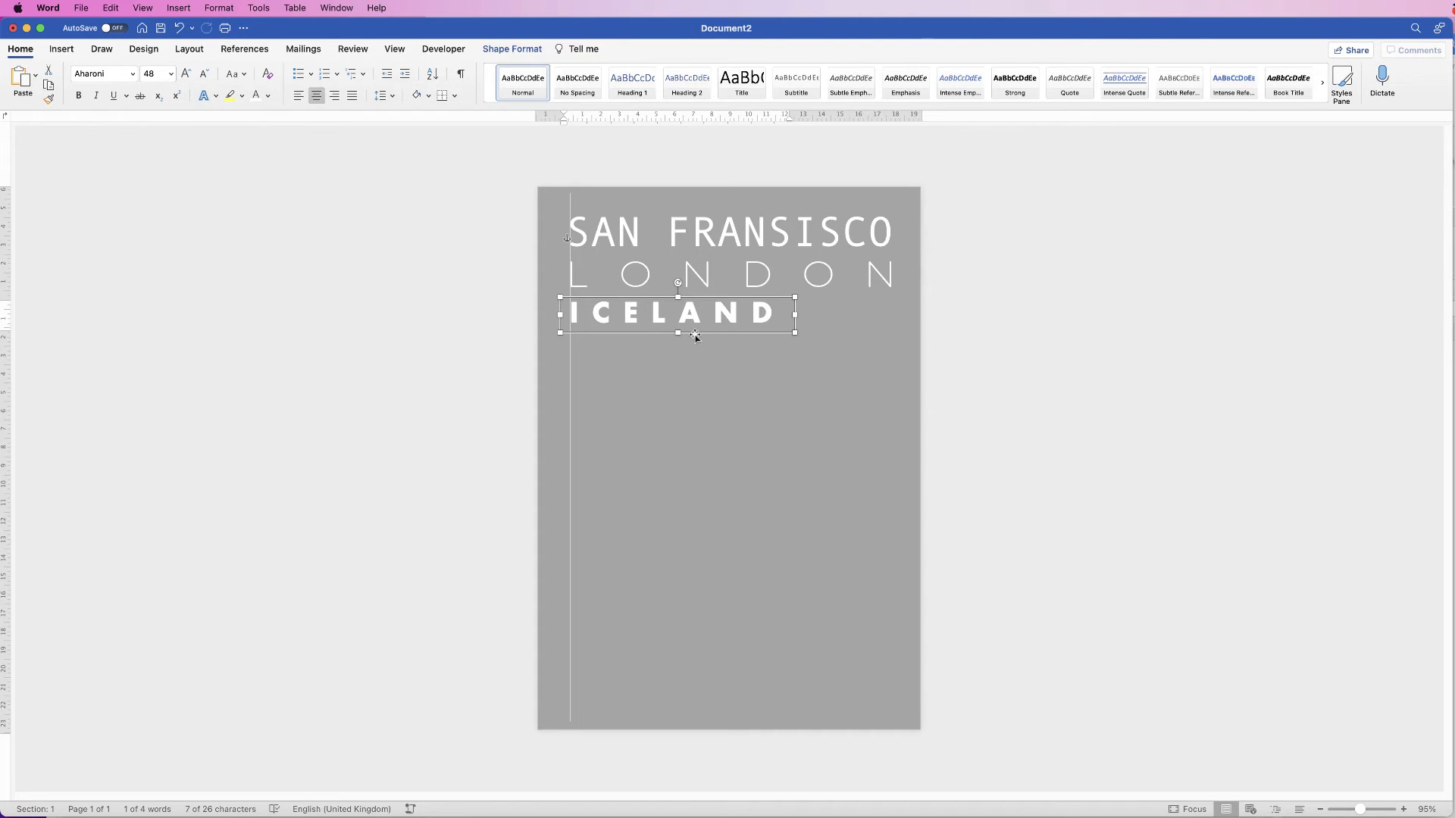
{"action": "key", "text": "super+z"}
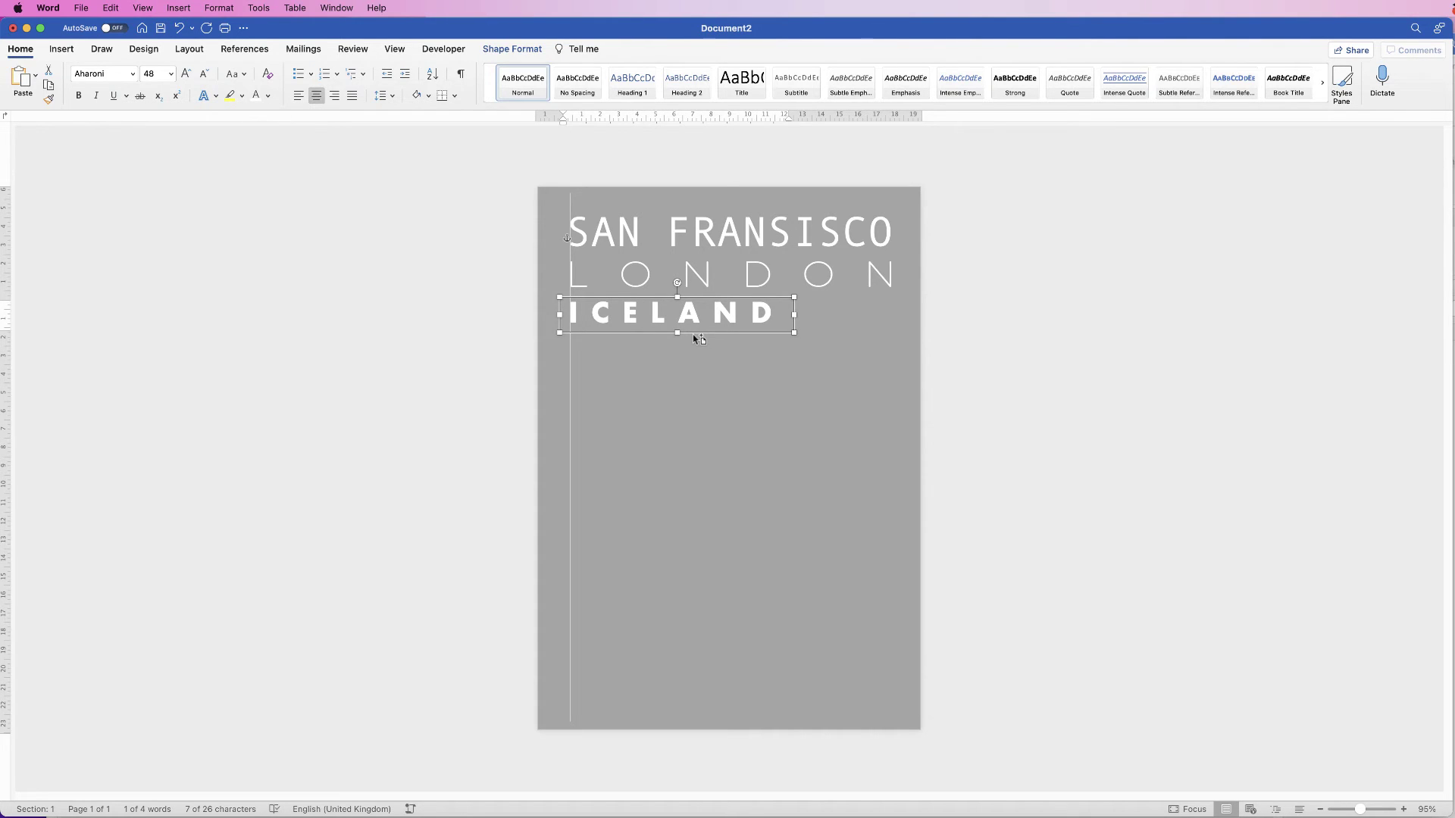
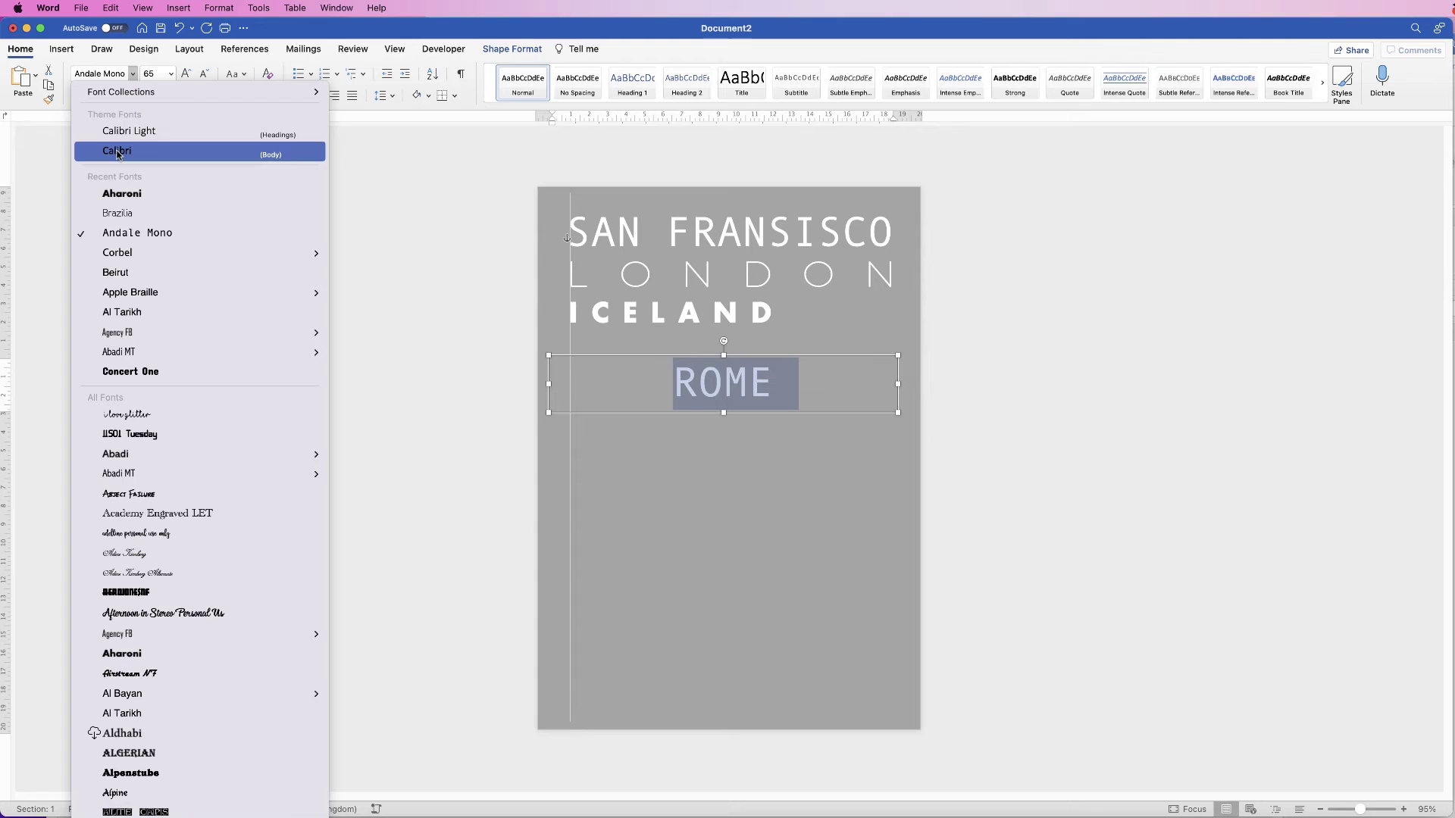
Step: Change the font of ROME to Calibri and fit its narrowed text box beside ICELAND on the third line
{"action": "left_click", "coordinate": [118, 153]}
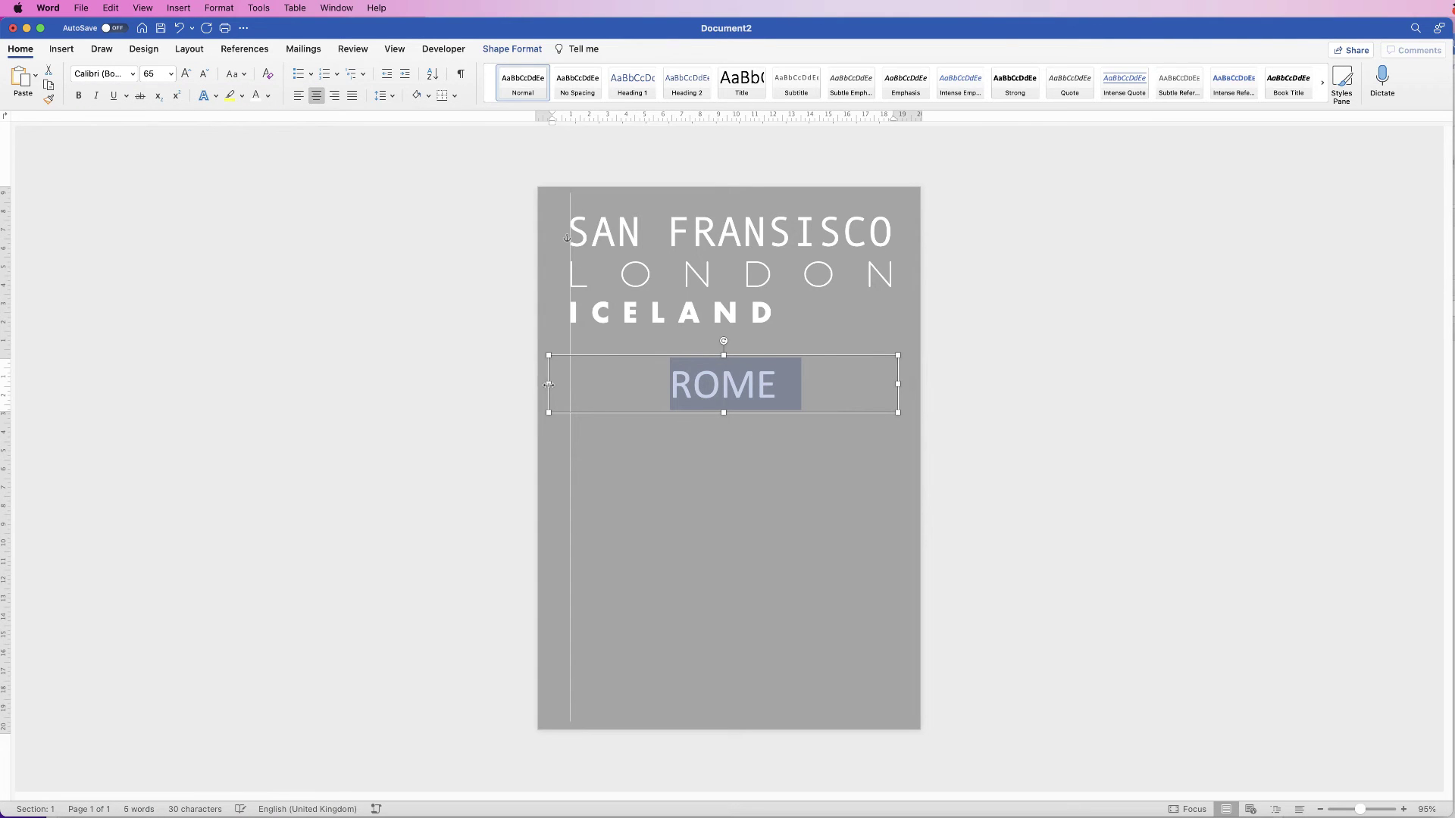
{"action": "left_click_drag", "start_coordinate": [549, 384], "coordinate": [855, 318]}
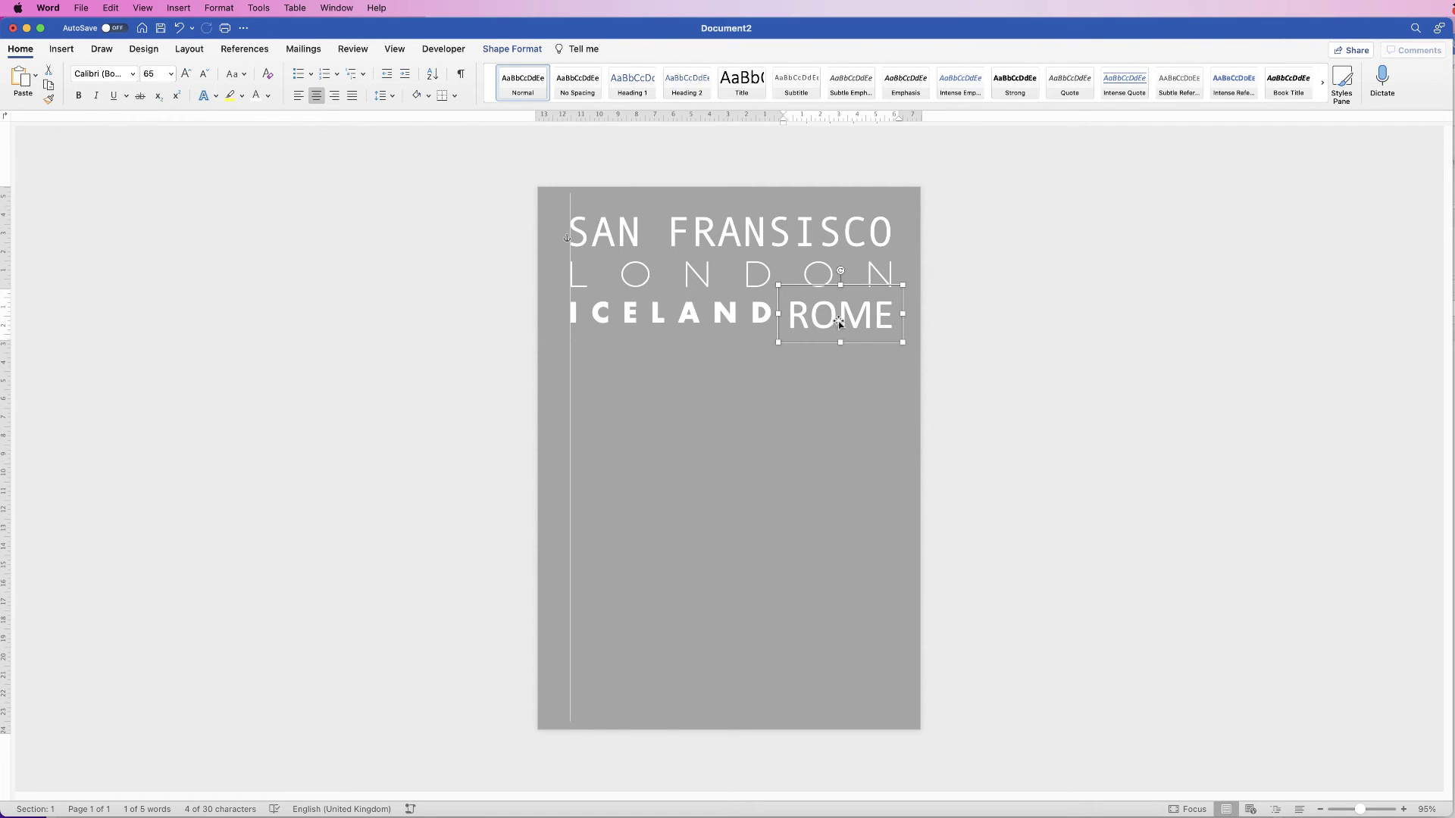
Step: Set the font size of the ROME text to 55
{"action": "double_click", "coordinate": [840, 322]}
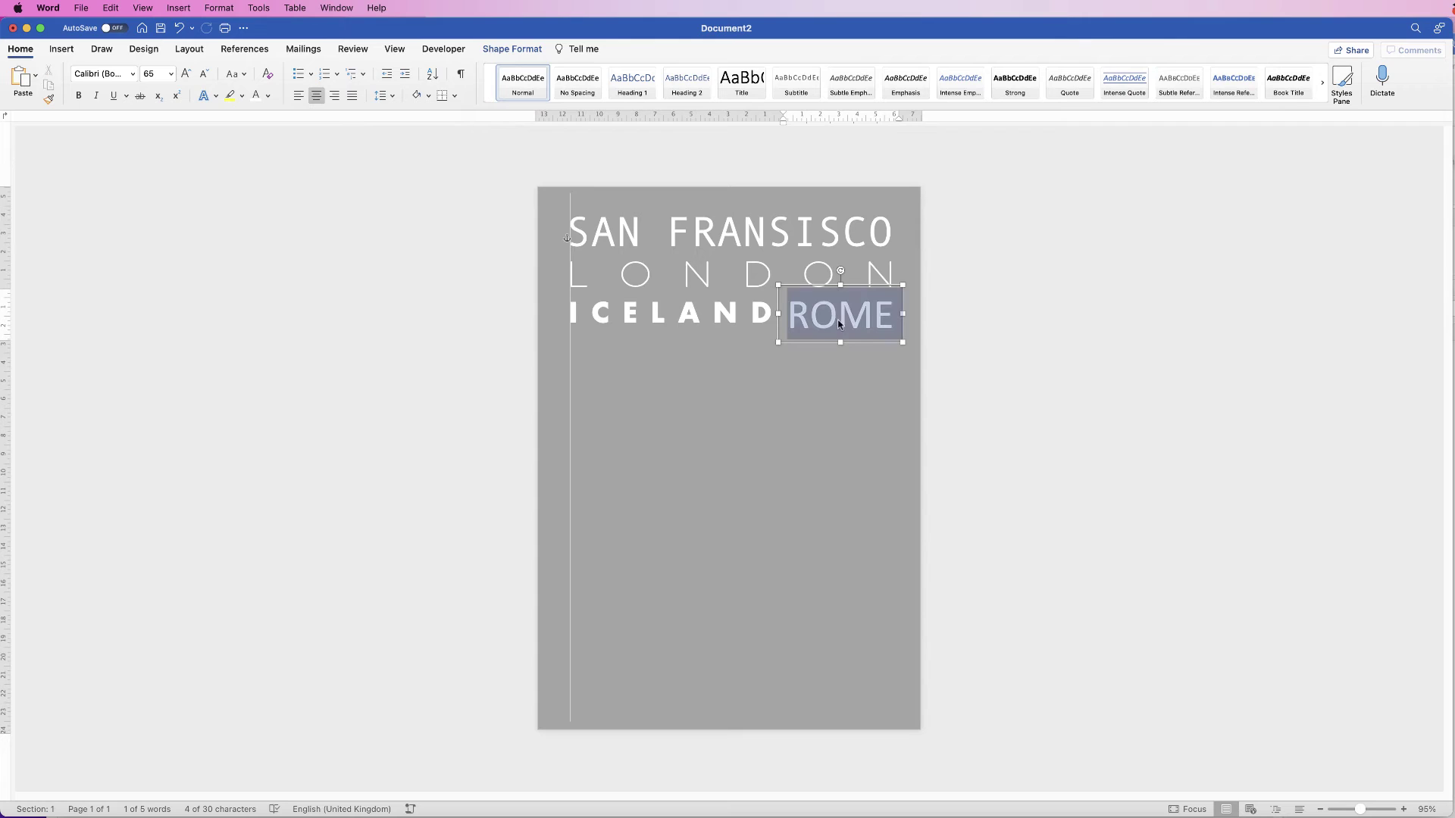
{"action": "left_click", "coordinate": [144, 74]}
{"action": "key", "text": "Return"}
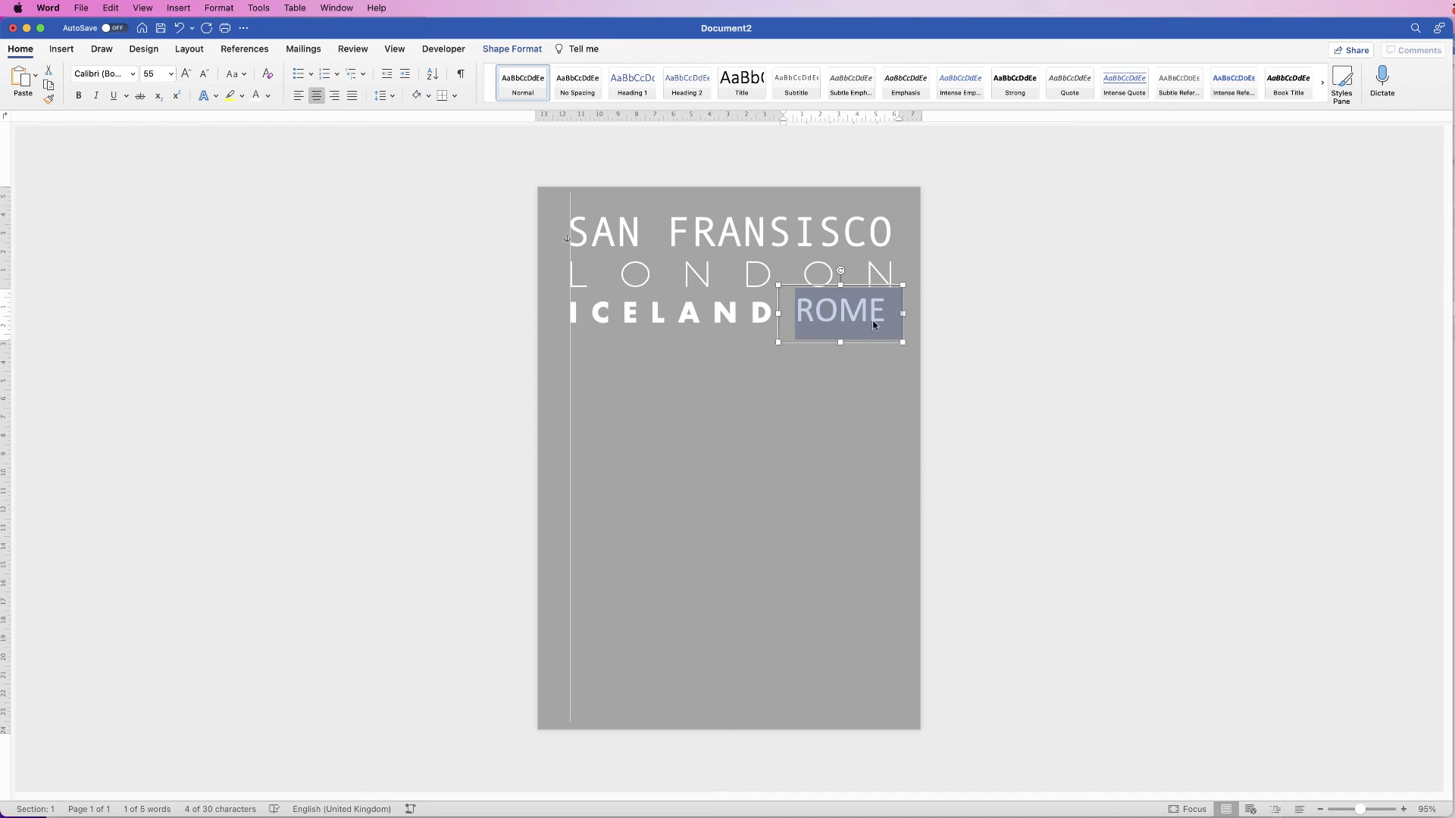
Step: Fine-tune the position of the ROME text box so it sits level with ICELAND and ends flush with SAN FRANSISCO
{"action": "left_click", "coordinate": [854, 313]}
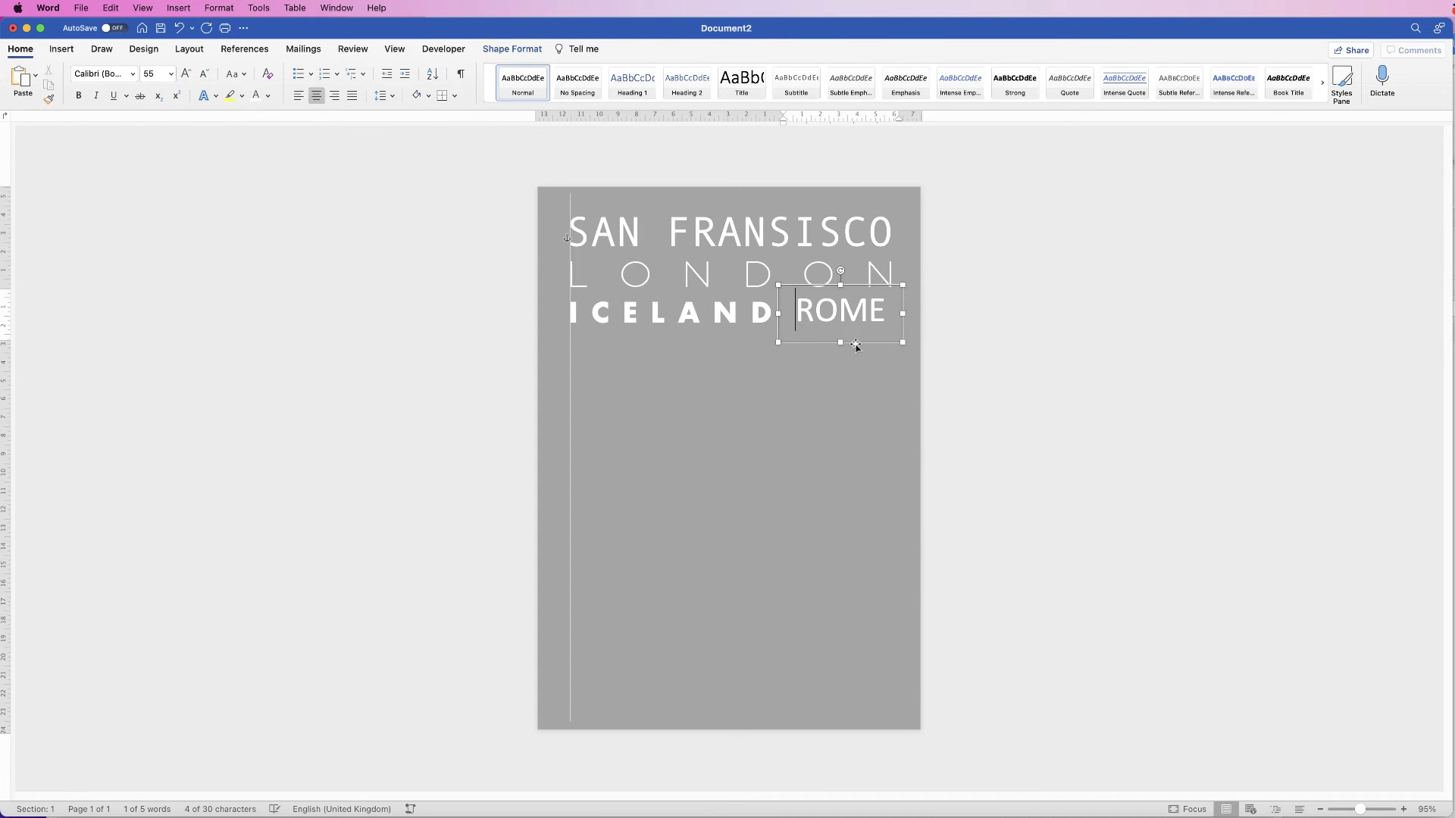
{"action": "left_click", "coordinate": [856, 343]}
{"action": "left_click_drag", "start_coordinate": [855, 346], "coordinate": [874, 356]}
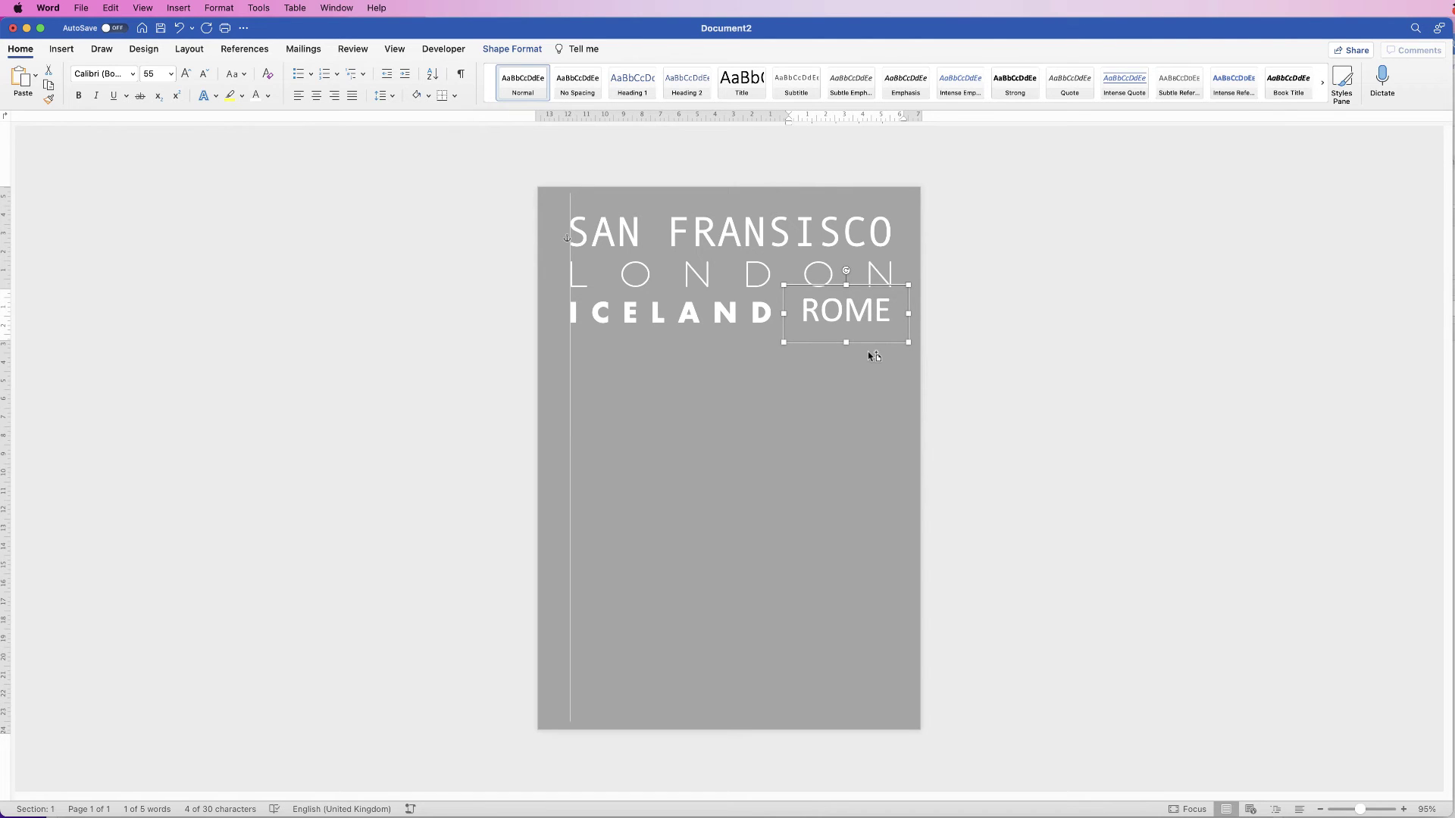
{"action": "key", "text": "Left"}
{"action": "key", "text": "Down"}
{"action": "key", "text": "Down"}
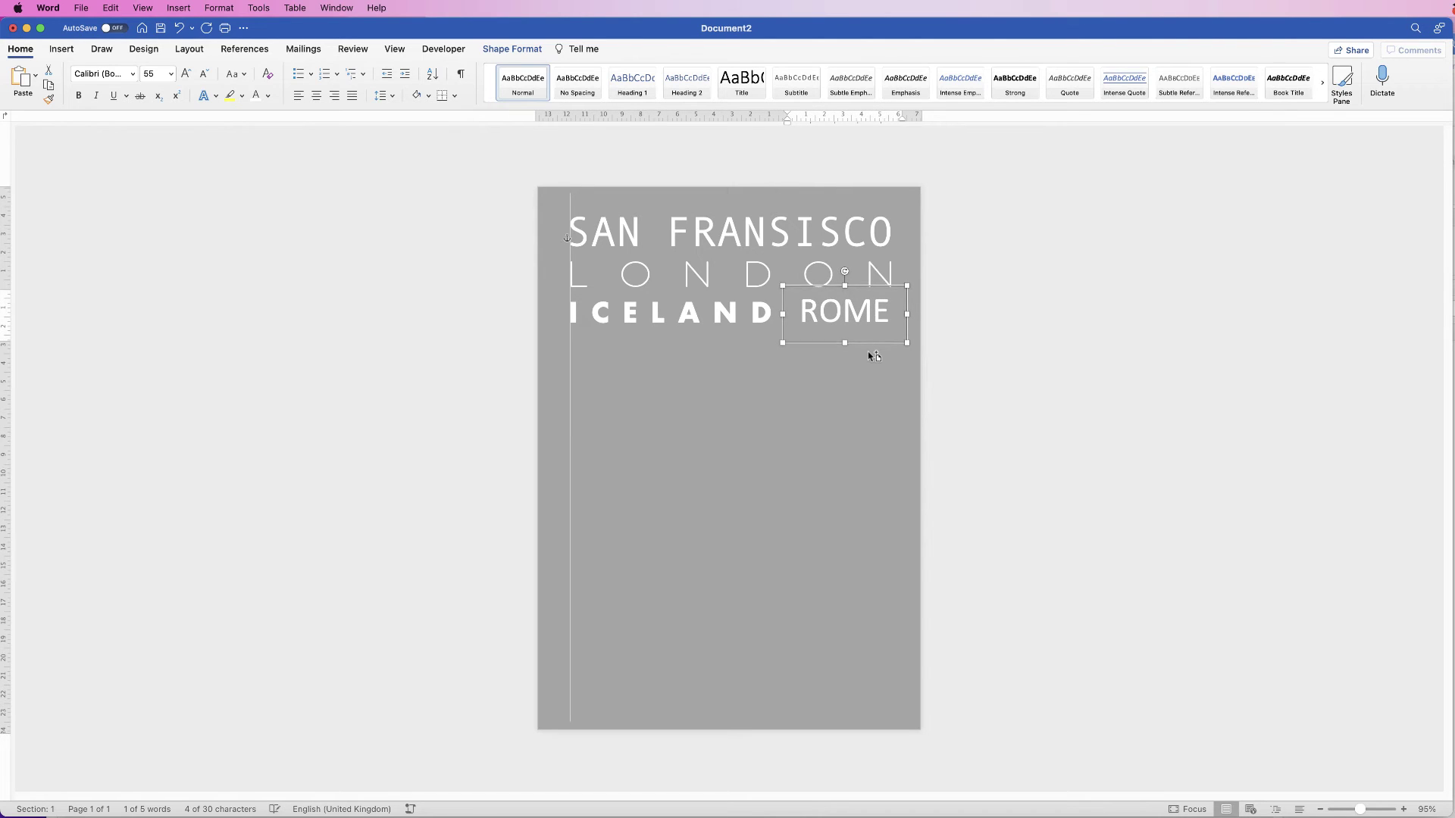
{"action": "key", "text": "Right"}
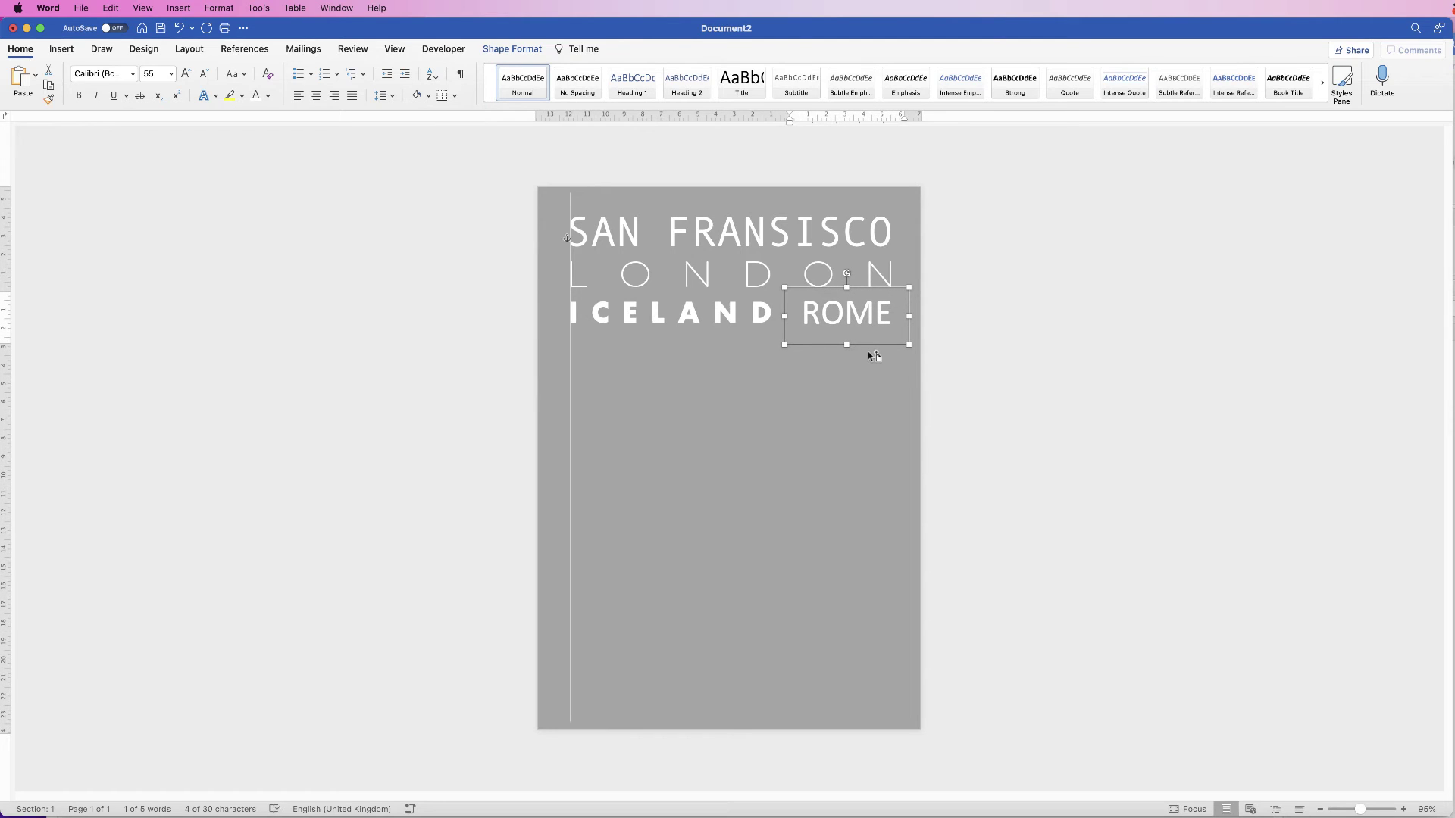
{"action": "left_click", "coordinate": [1039, 377]}
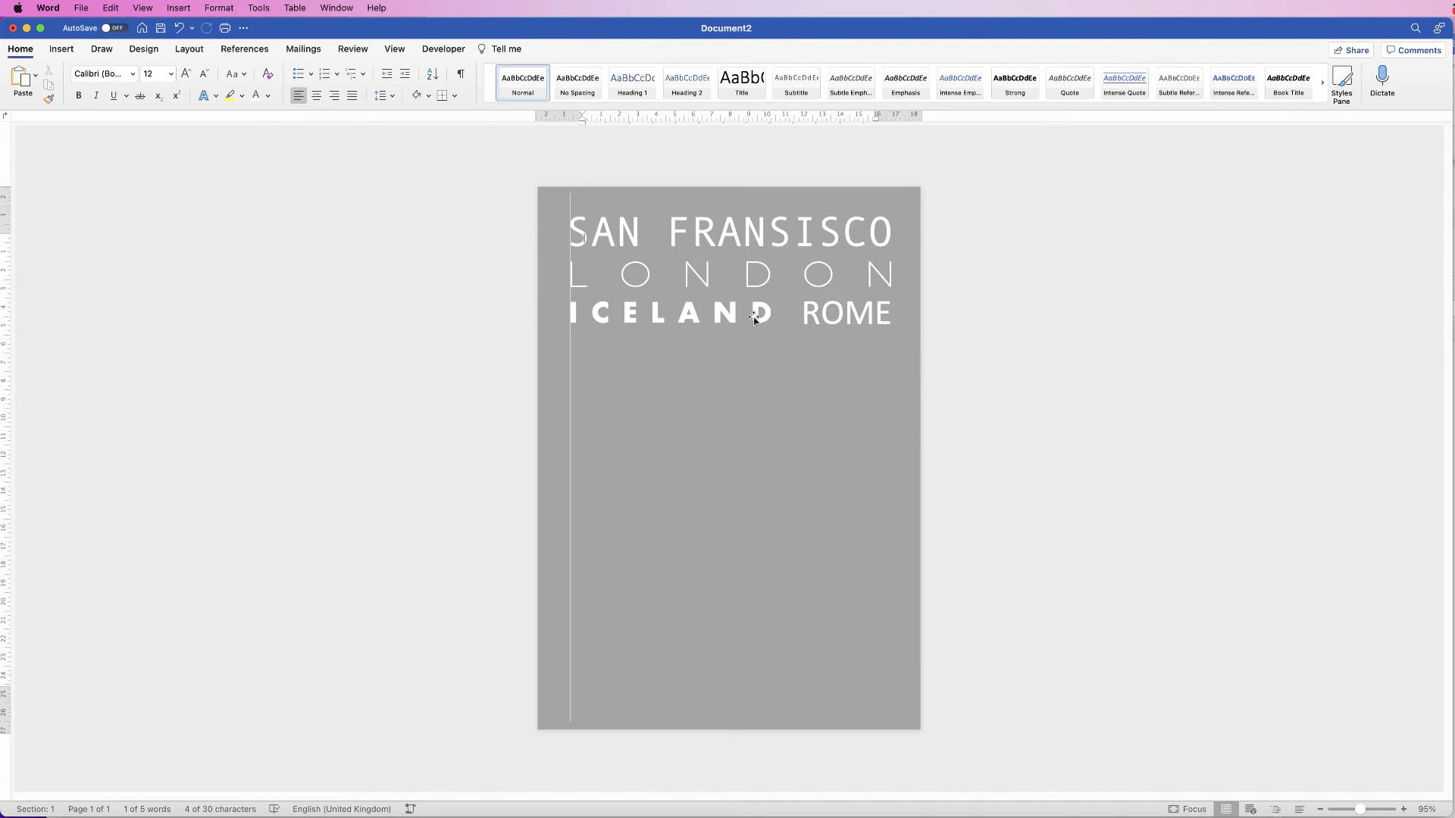
Step: Group the ICELAND and ROME text boxes and move the group slightly down as one object
{"action": "left_click", "coordinate": [848, 317]}
{"action": "left_click", "coordinate": [848, 317]}
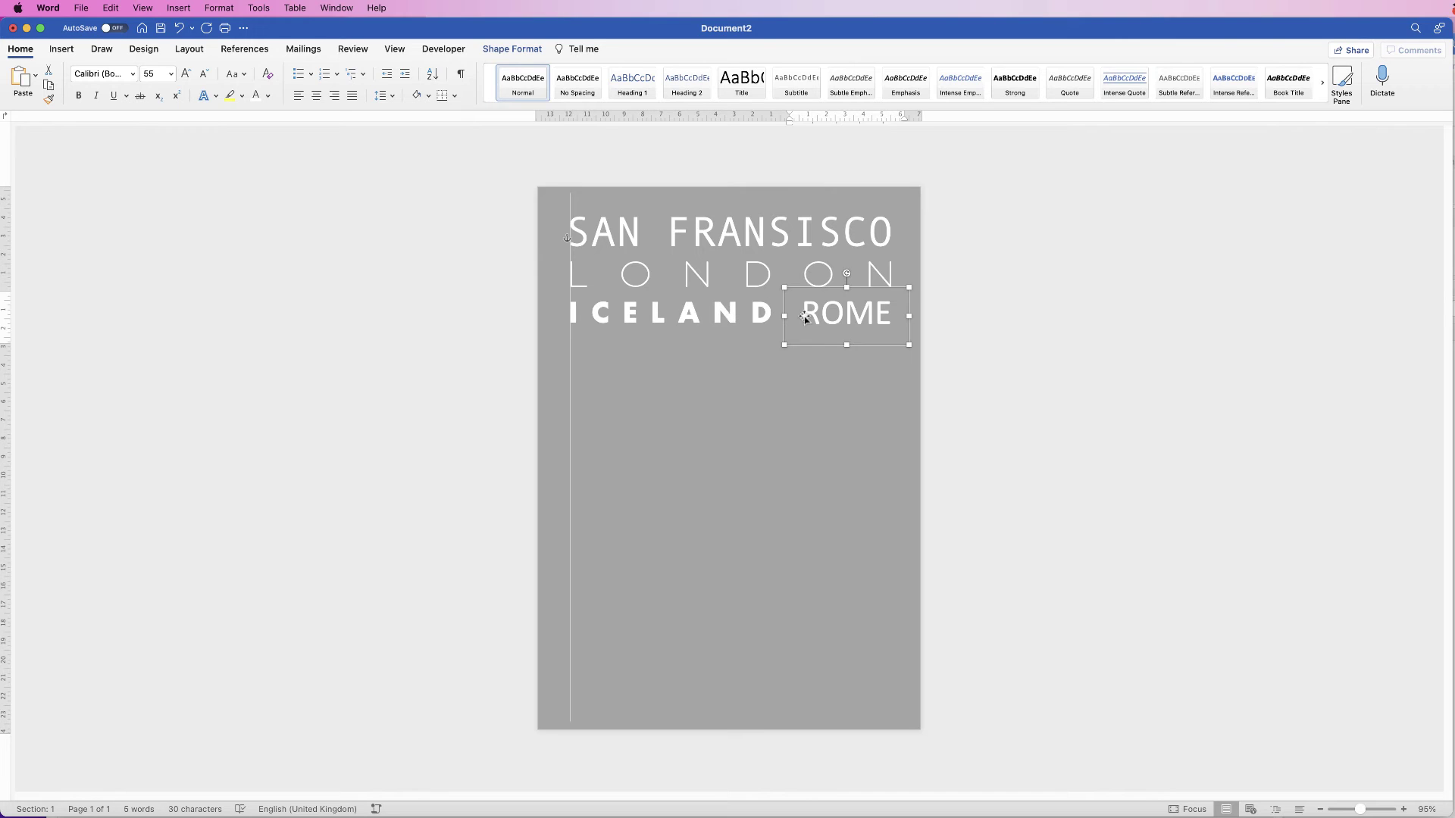
{"action": "left_click", "coordinate": [707, 314], "text": "shift"}
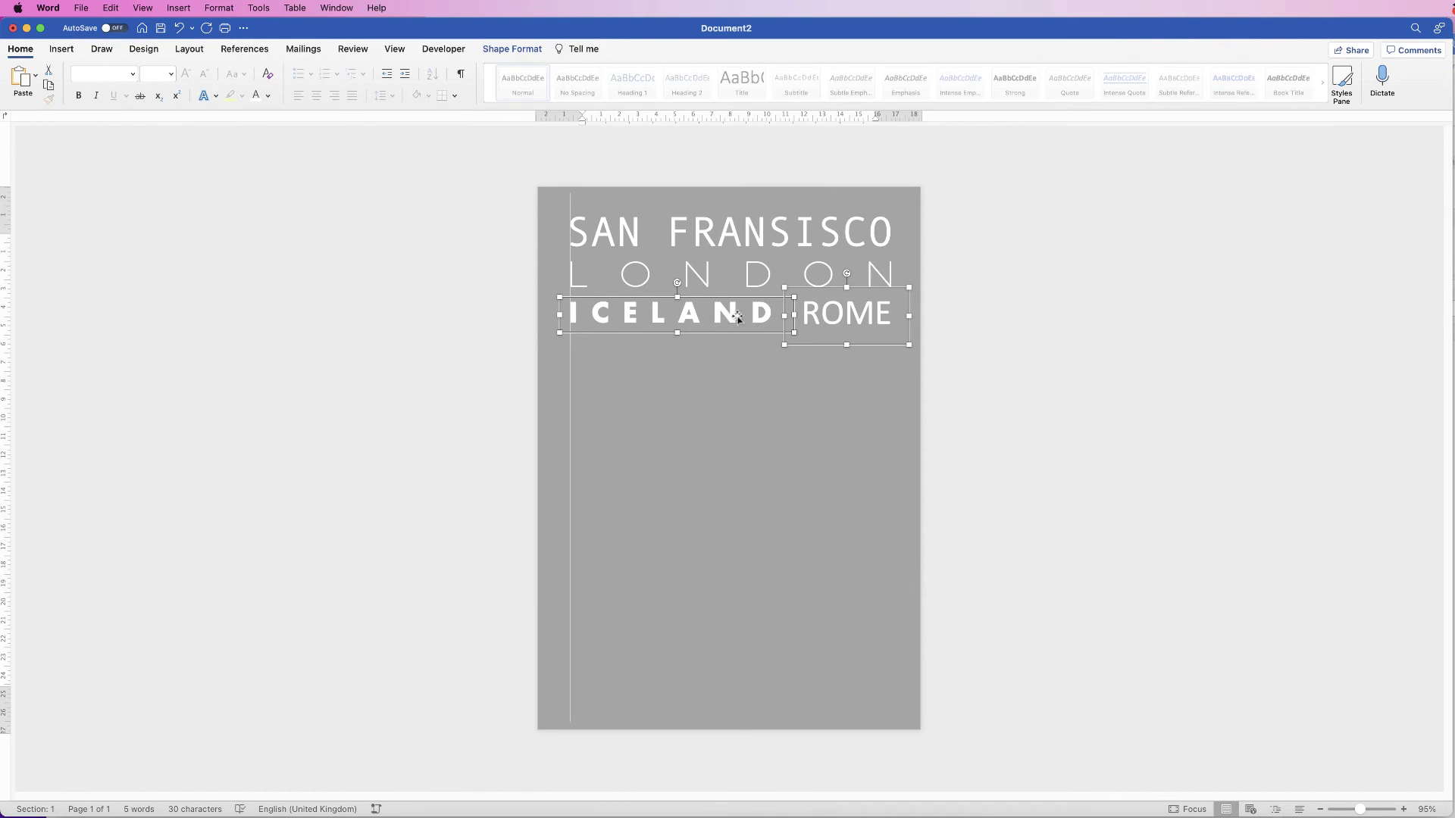
{"action": "left_click", "coordinate": [512, 49]}
{"action": "left_click", "coordinate": [1204, 74]}
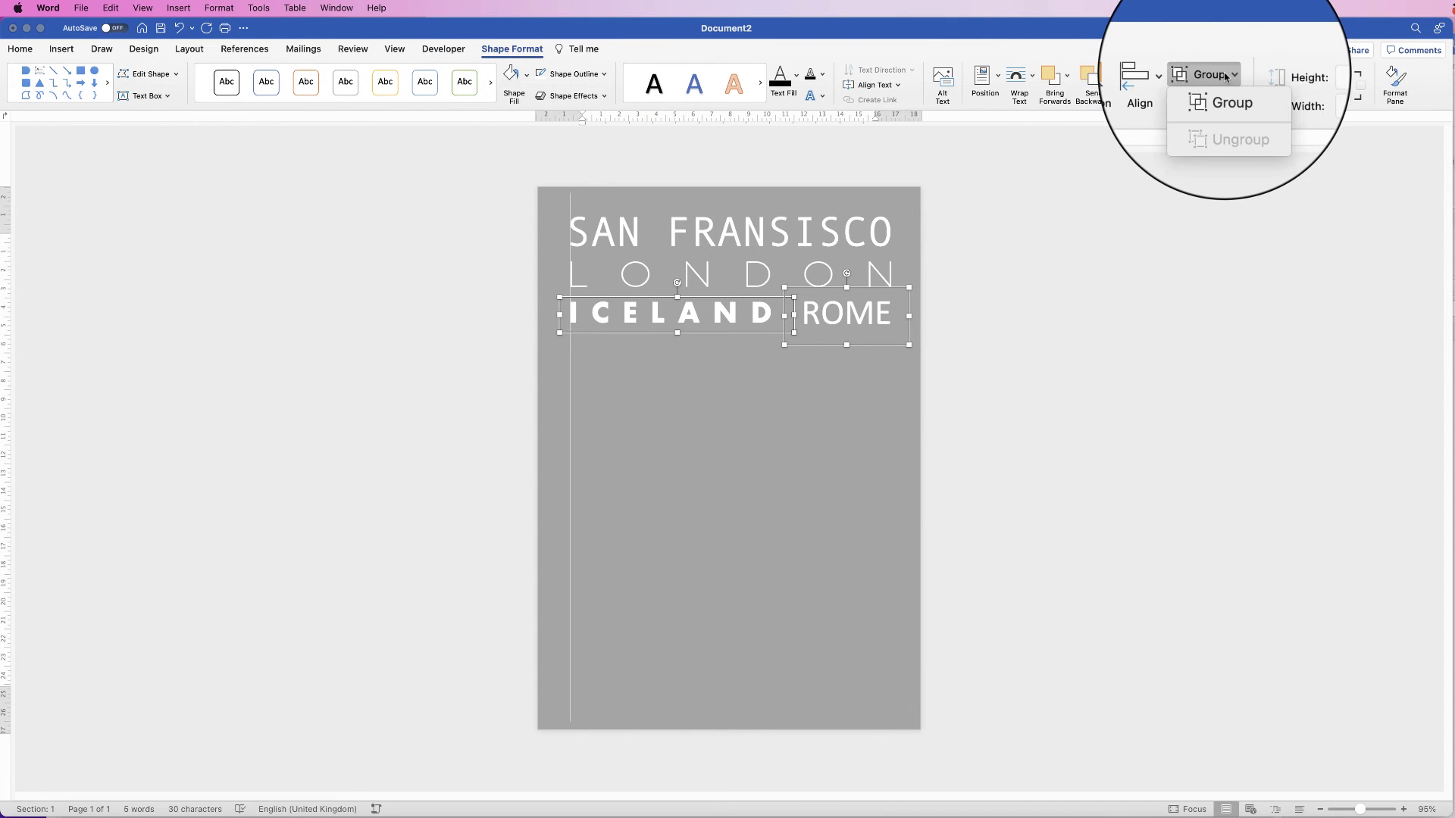
{"action": "left_click", "coordinate": [1216, 91]}
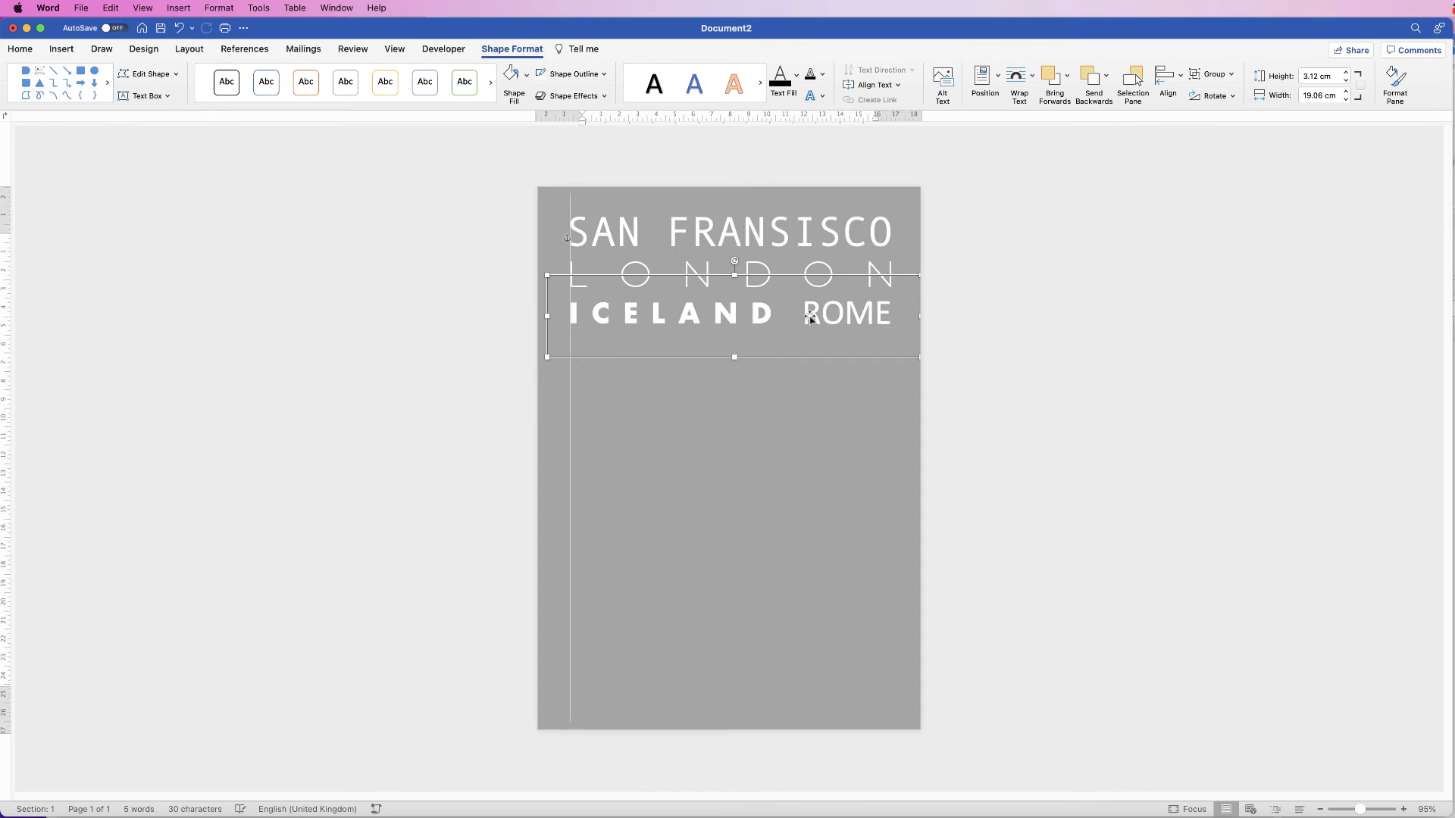
{"action": "mouse_move", "coordinate": [810, 317]}
{"action": "left_mouse_down"}
{"action": "mouse_move", "coordinate": [779, 338]}
{"action": "mouse_move", "coordinate": [804, 315]}
{"action": "mouse_move", "coordinate": [816, 330]}
{"action": "mouse_move", "coordinate": [787, 325]}
{"action": "mouse_move", "coordinate": [805, 322]}
{"action": "left_mouse_up"}
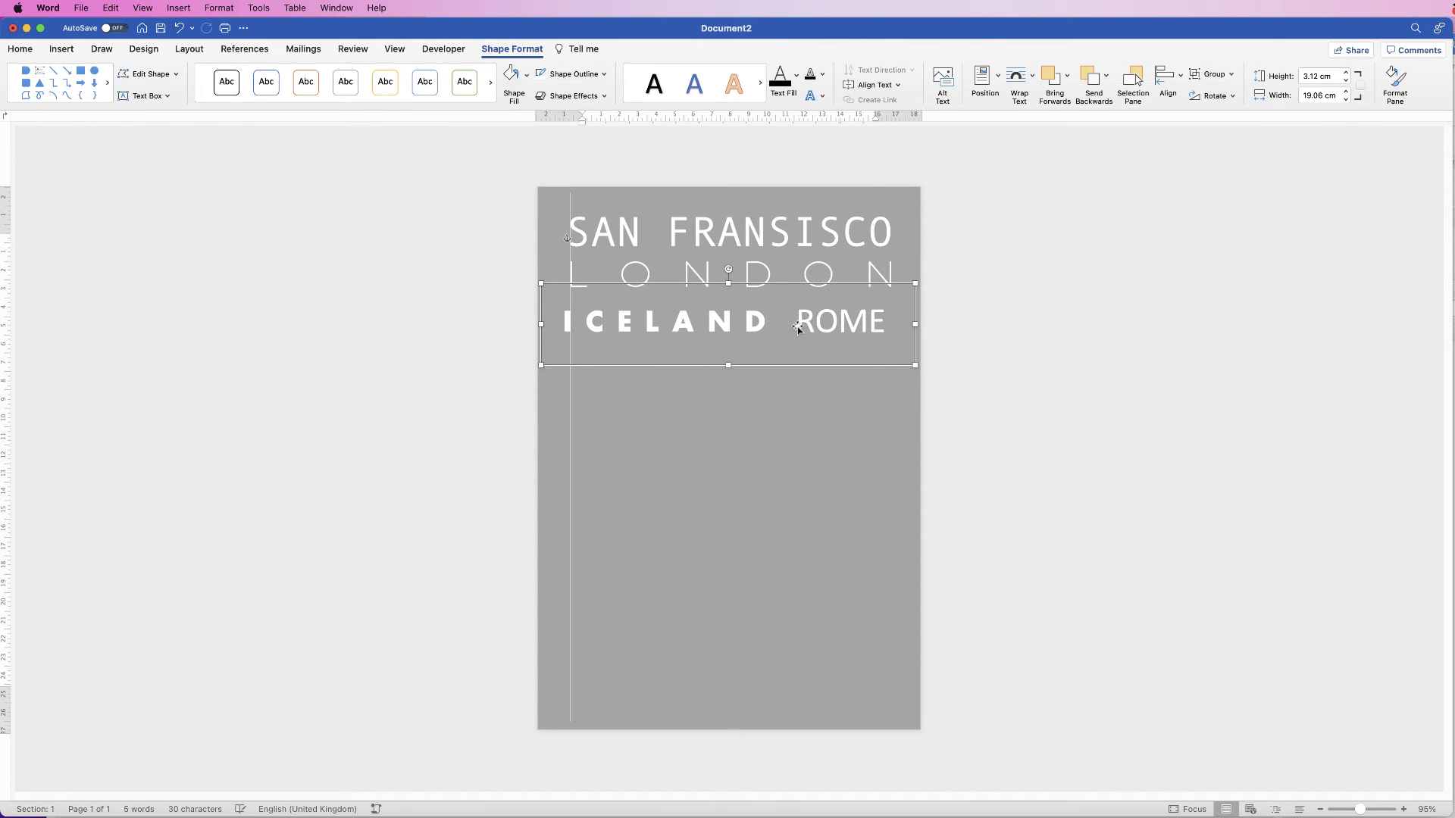
Step: Undo the last move of the grouped ICELAND and ROME text boxes
{"action": "key", "text": "super+z"}
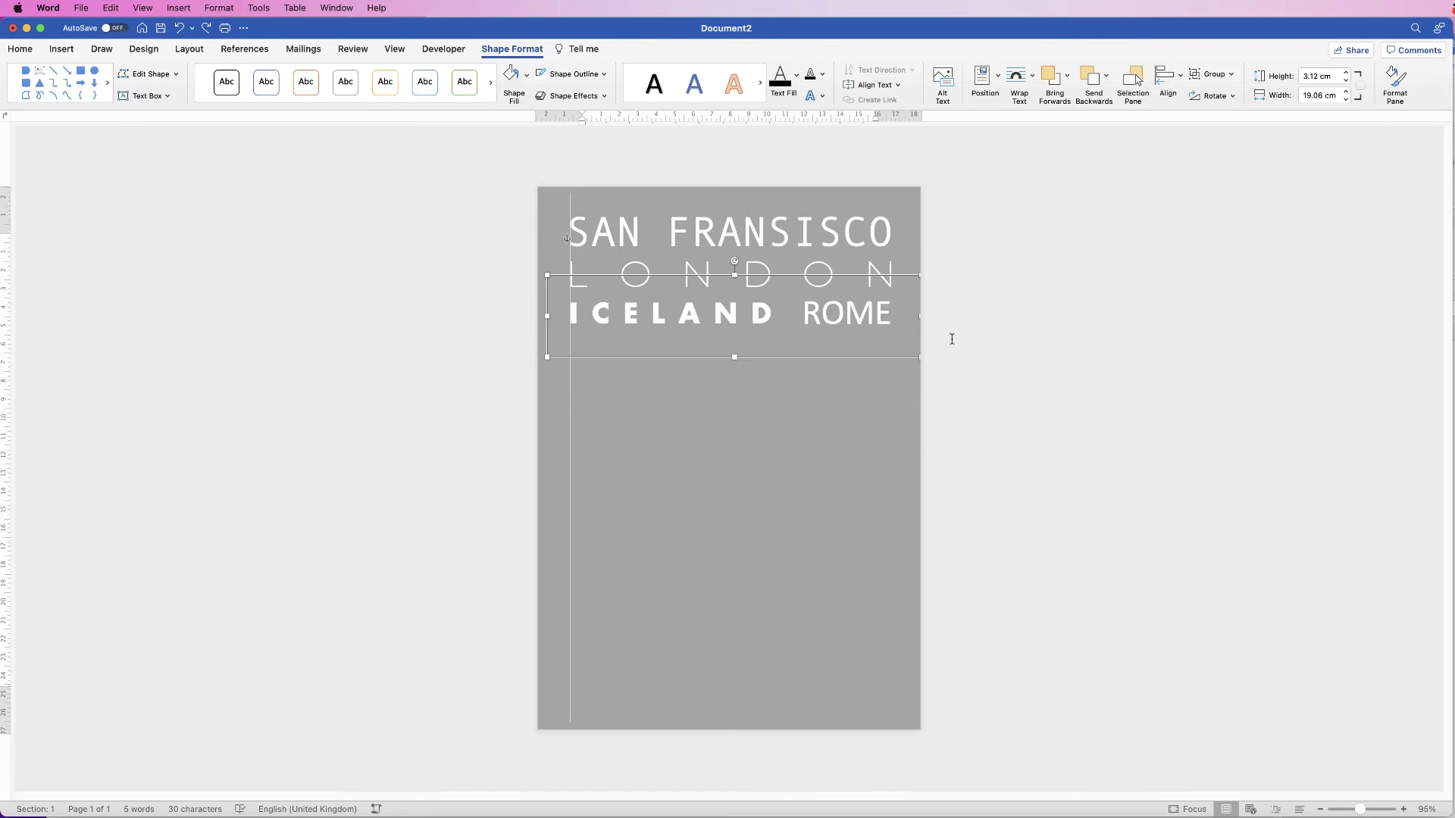
{"action": "left_click", "coordinate": [773, 402]}
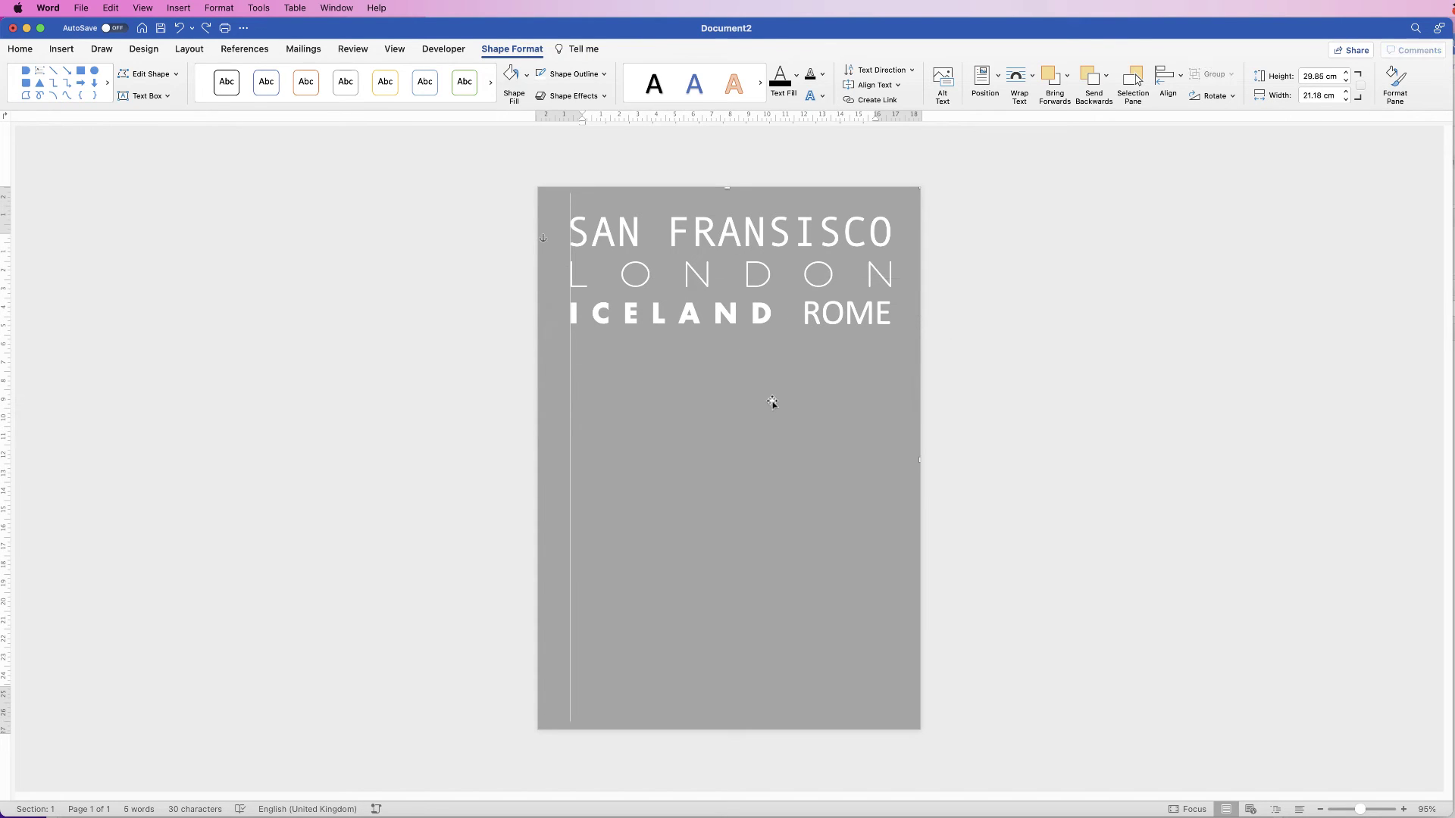
Step: Duplicate the SAN FRANSISCO text box below the ICELAND and ROME line and replace its text with SINGAPORE
{"action": "left_click", "coordinate": [780, 235]}
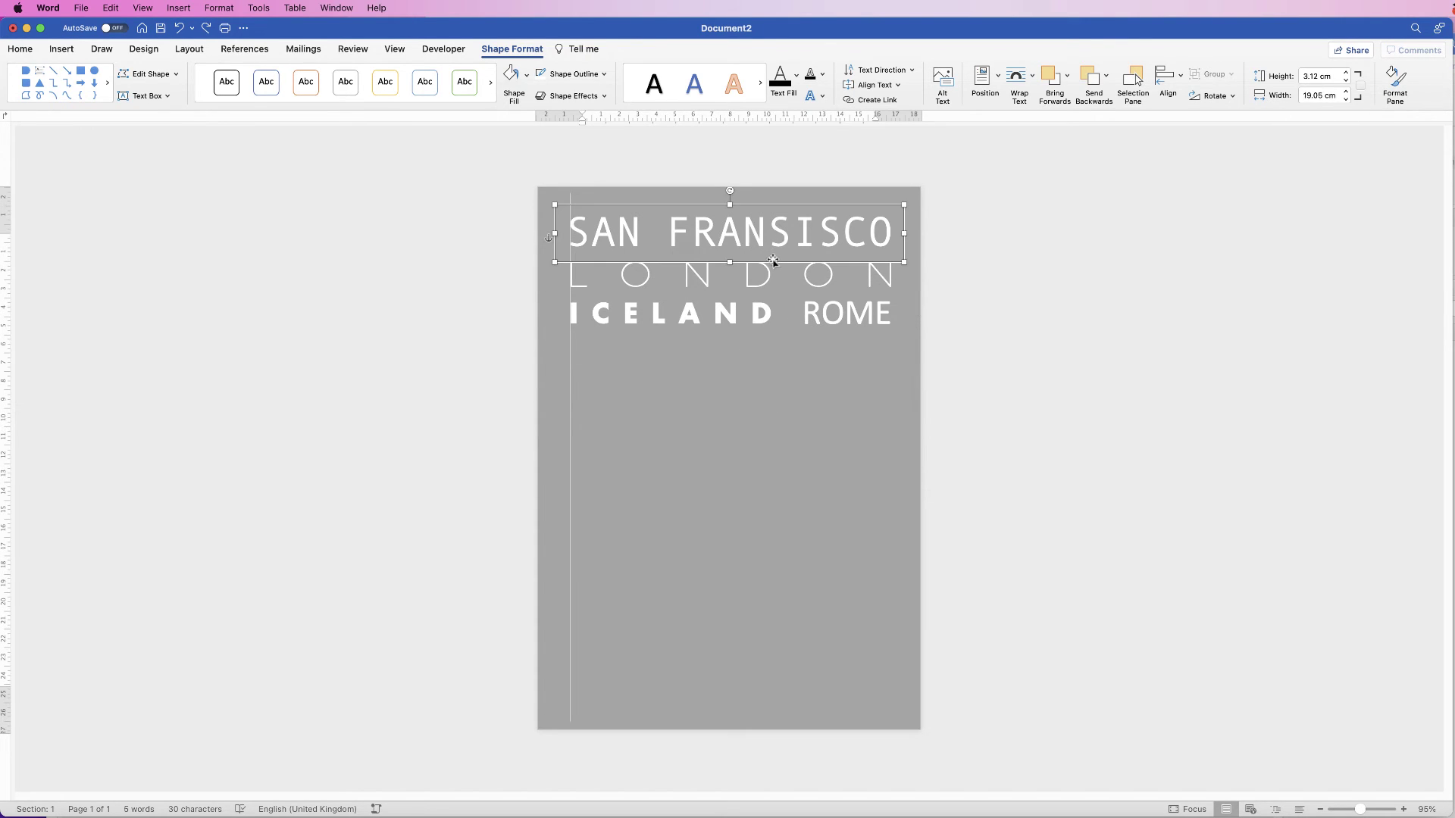
{"action": "left_click_drag", "start_coordinate": [773, 260], "coordinate": [762, 363]}
{"action": "double_click", "coordinate": [766, 361]}
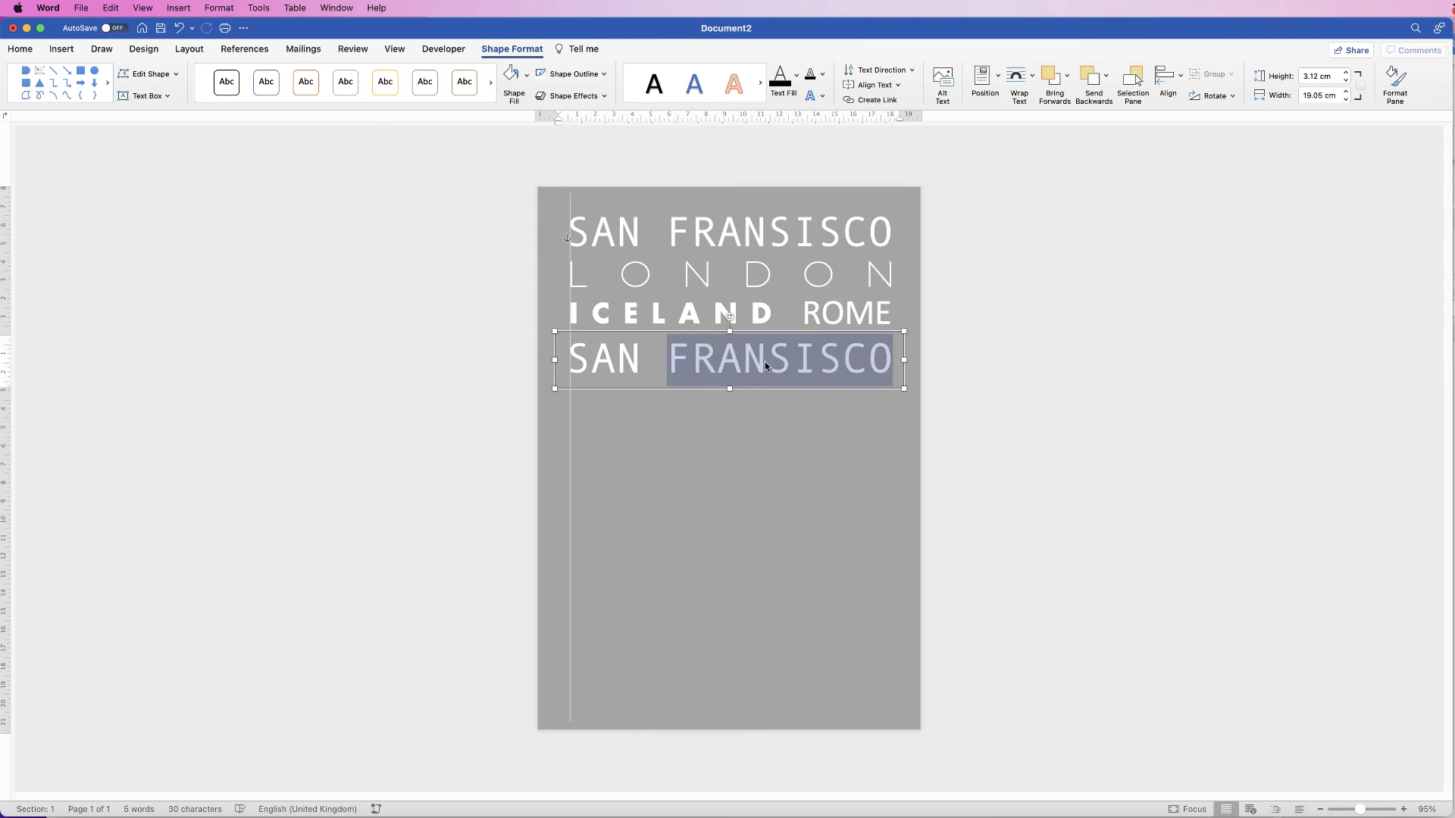
{"action": "triple_click", "coordinate": [773, 354]}
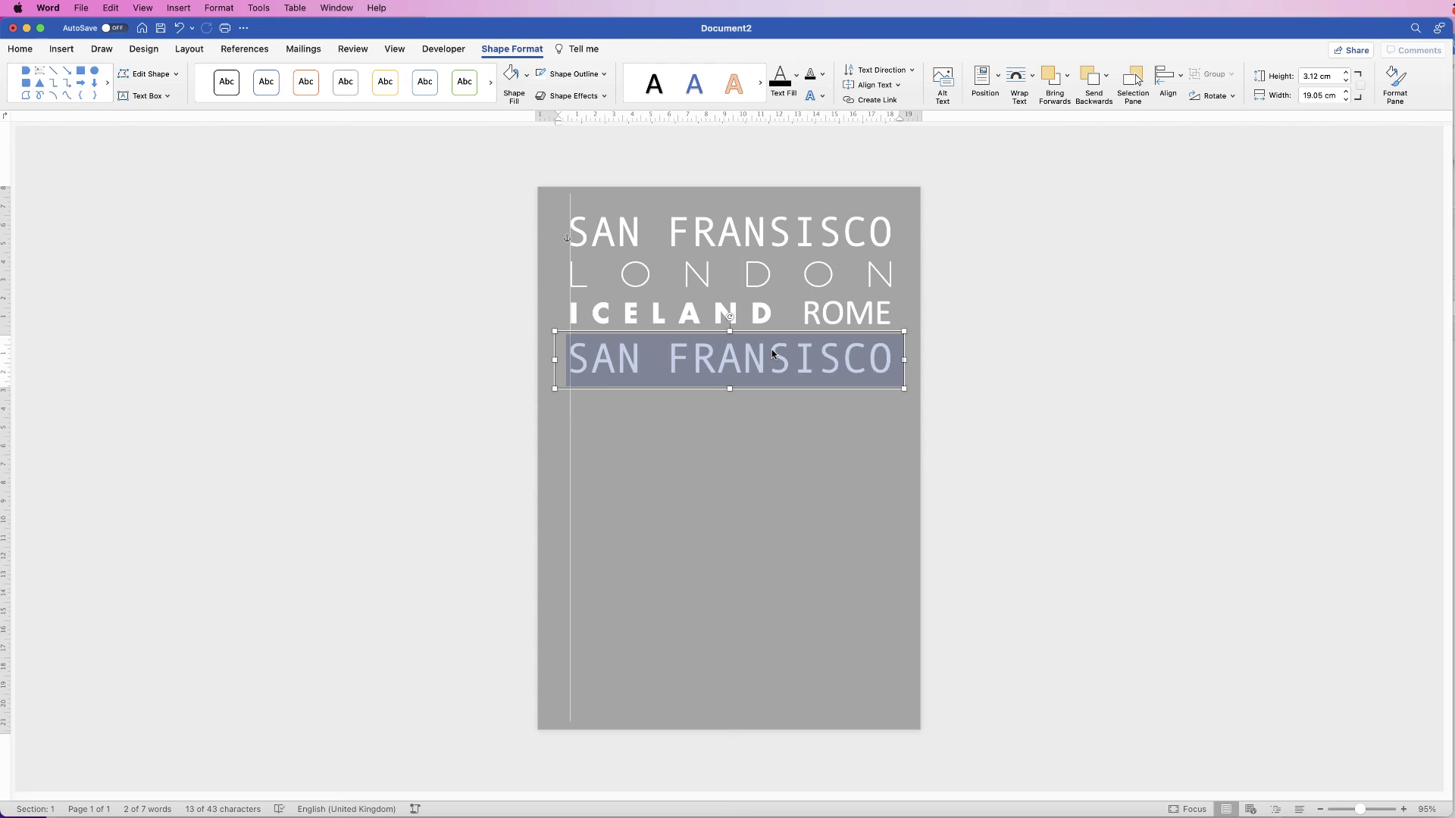
{"action": "type", "text": "SINGAPORE"}
Step: Keep the SINGAPORE text in Andale Mono and set its font size to 64
{"action": "left_click_drag", "start_coordinate": [843, 359], "coordinate": [622, 354]}
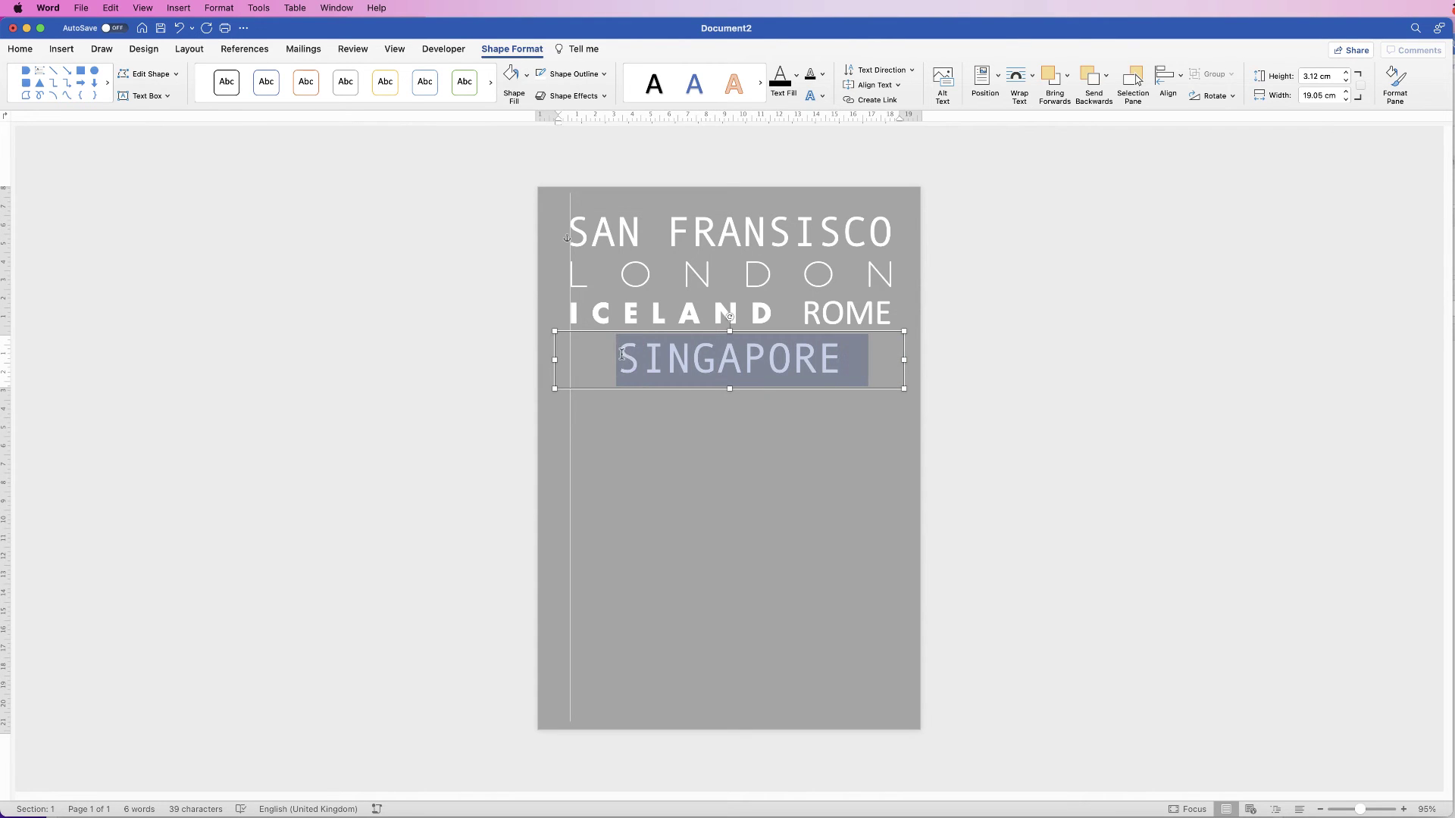
{"action": "left_click", "coordinate": [22, 50]}
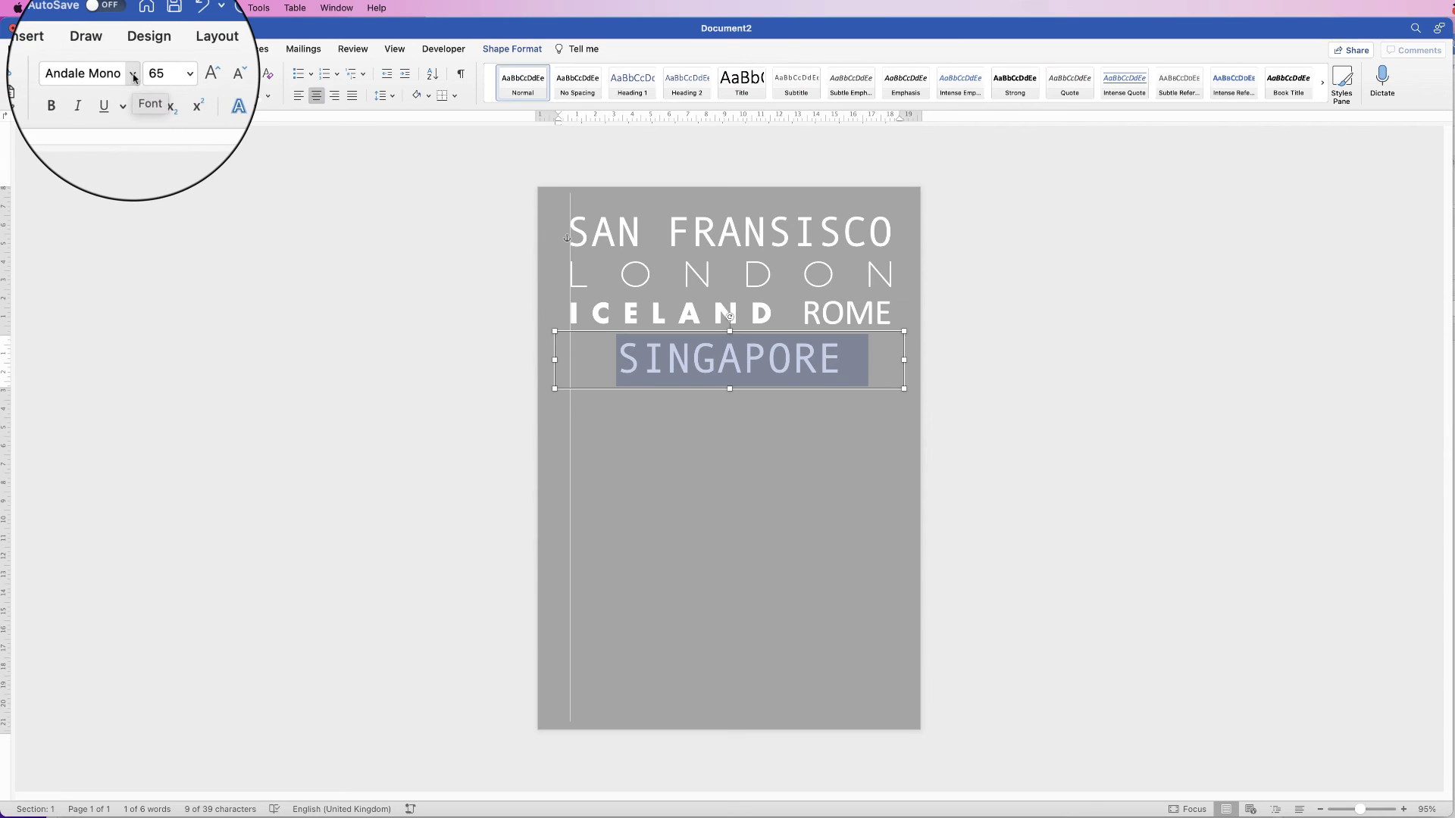
{"action": "left_click", "coordinate": [134, 78]}
{"action": "left_click", "coordinate": [163, 233]}
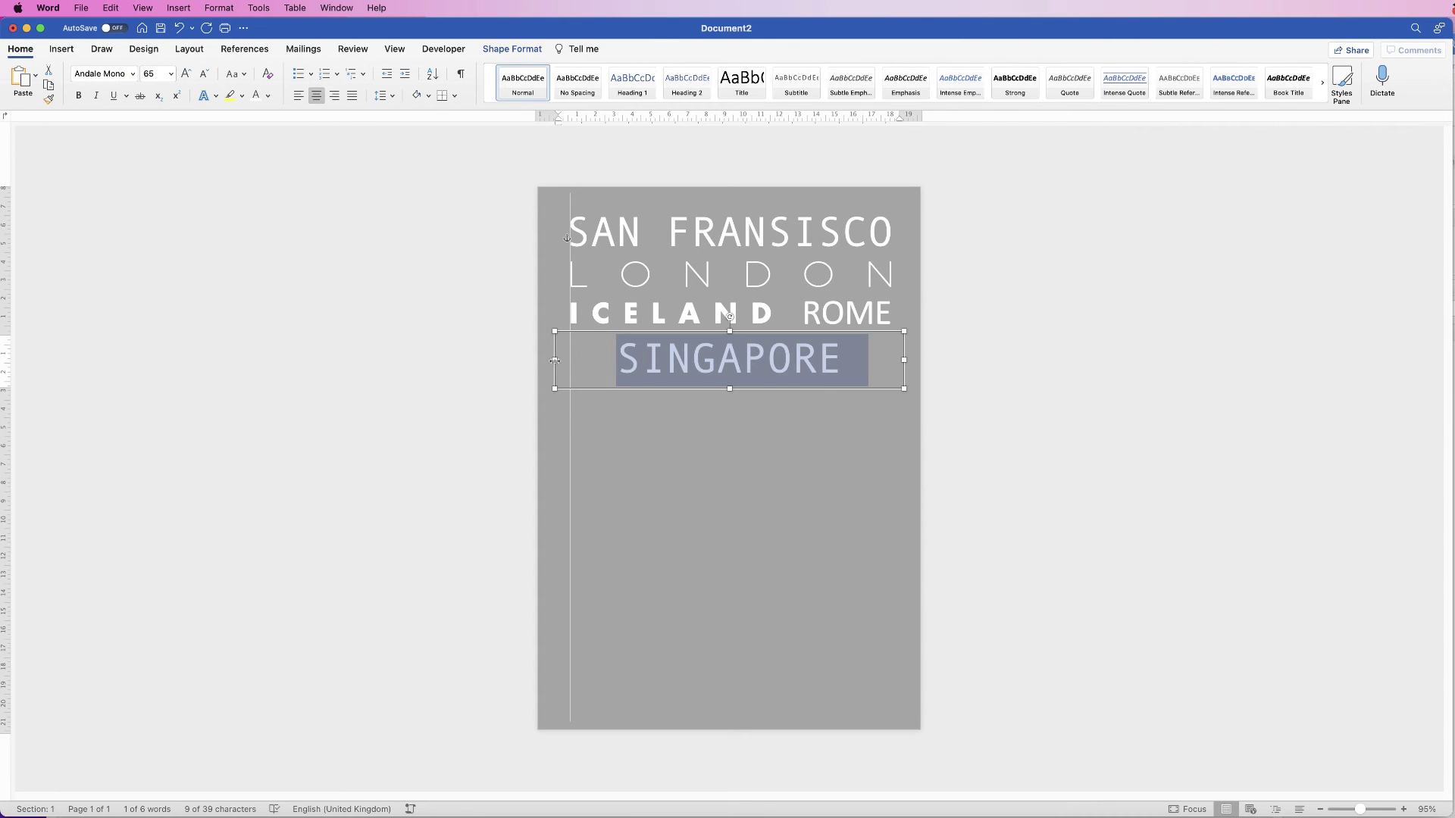
{"action": "left_click", "coordinate": [155, 75]}
{"action": "type", "text": "64"}
{"action": "key", "text": "Return"}
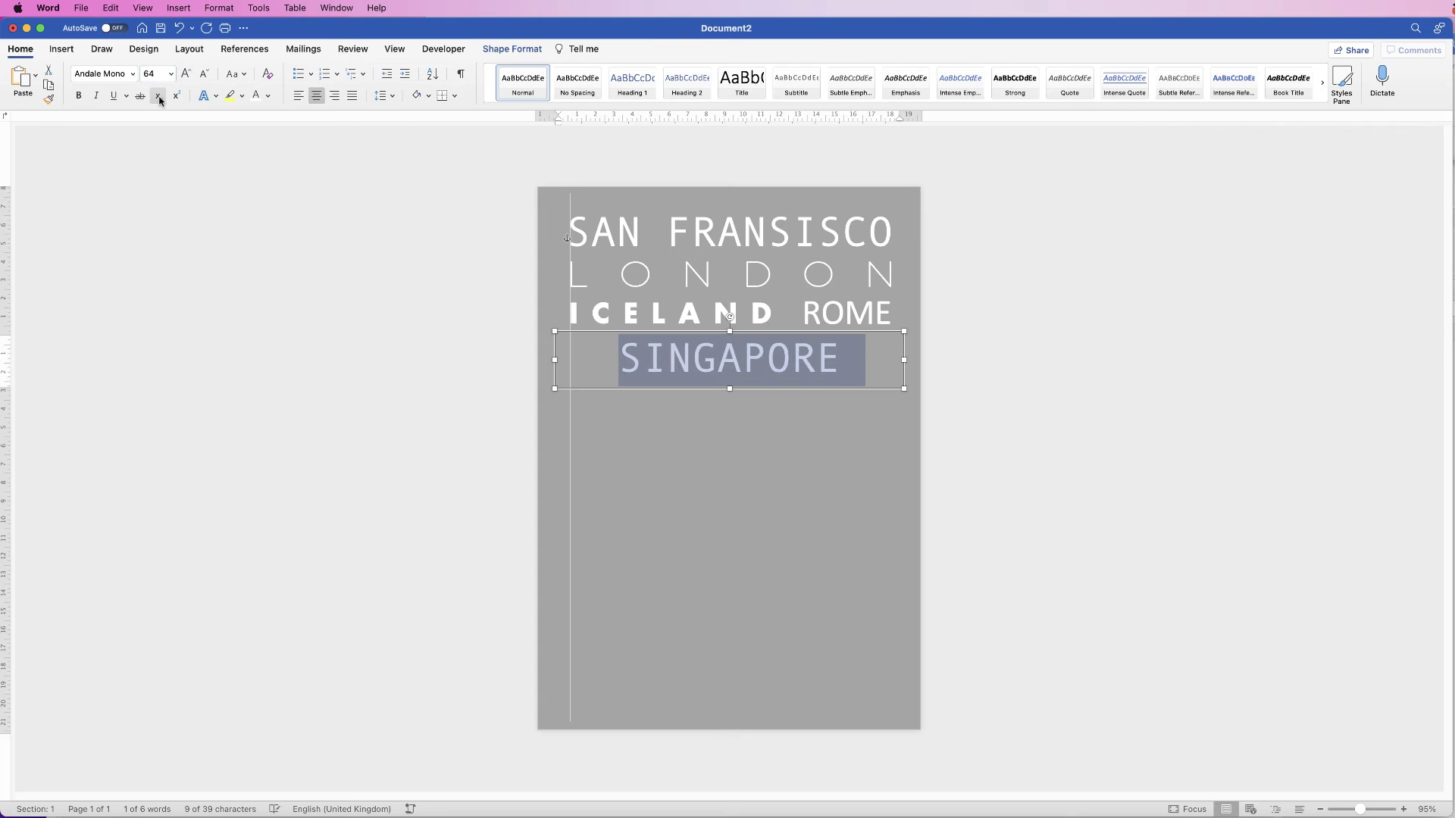
Step: Expand the character spacing of the SINGAPORE text by 20 pt
{"action": "right_click", "coordinate": [749, 356]}
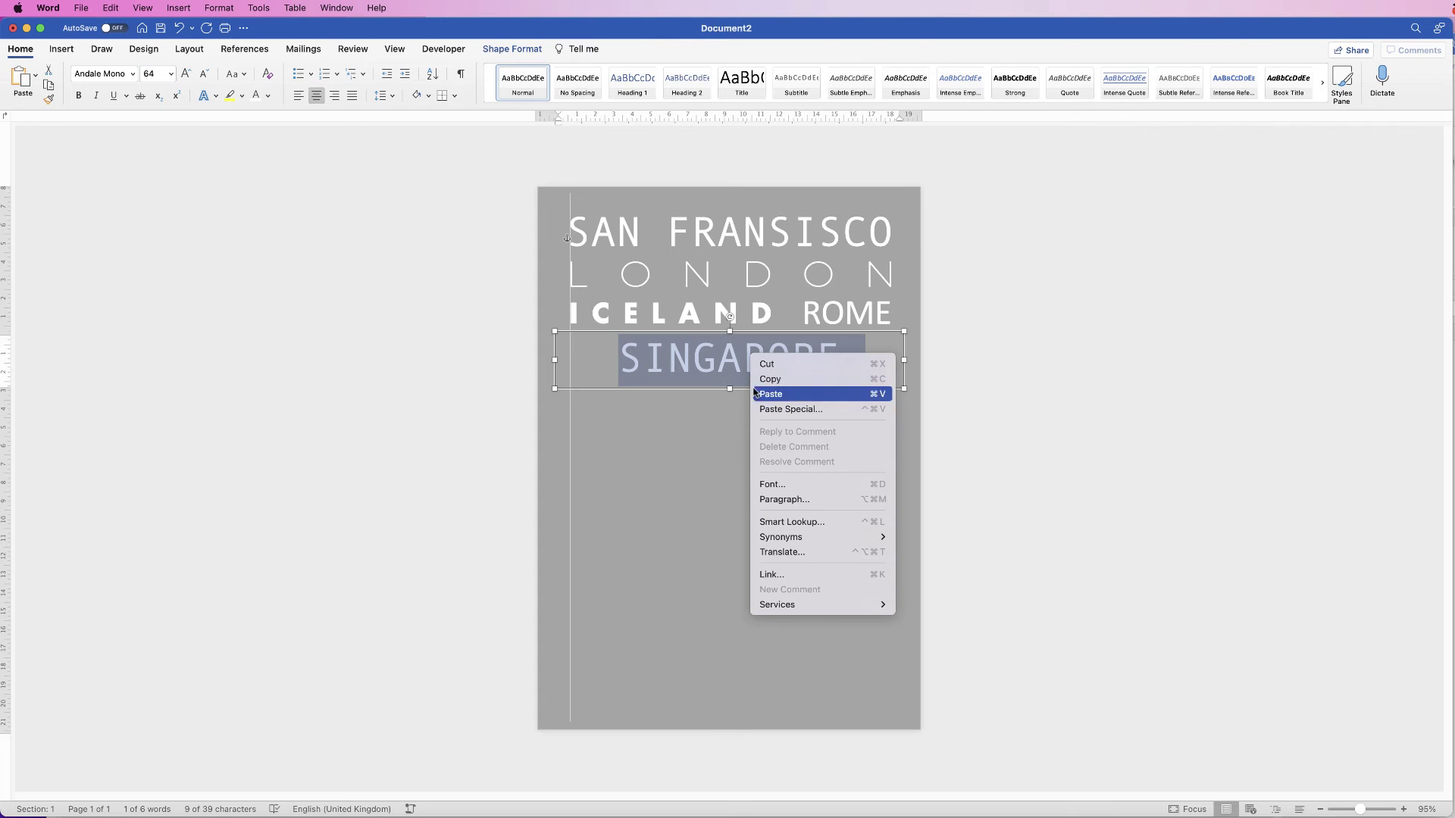
{"action": "left_click", "coordinate": [782, 485]}
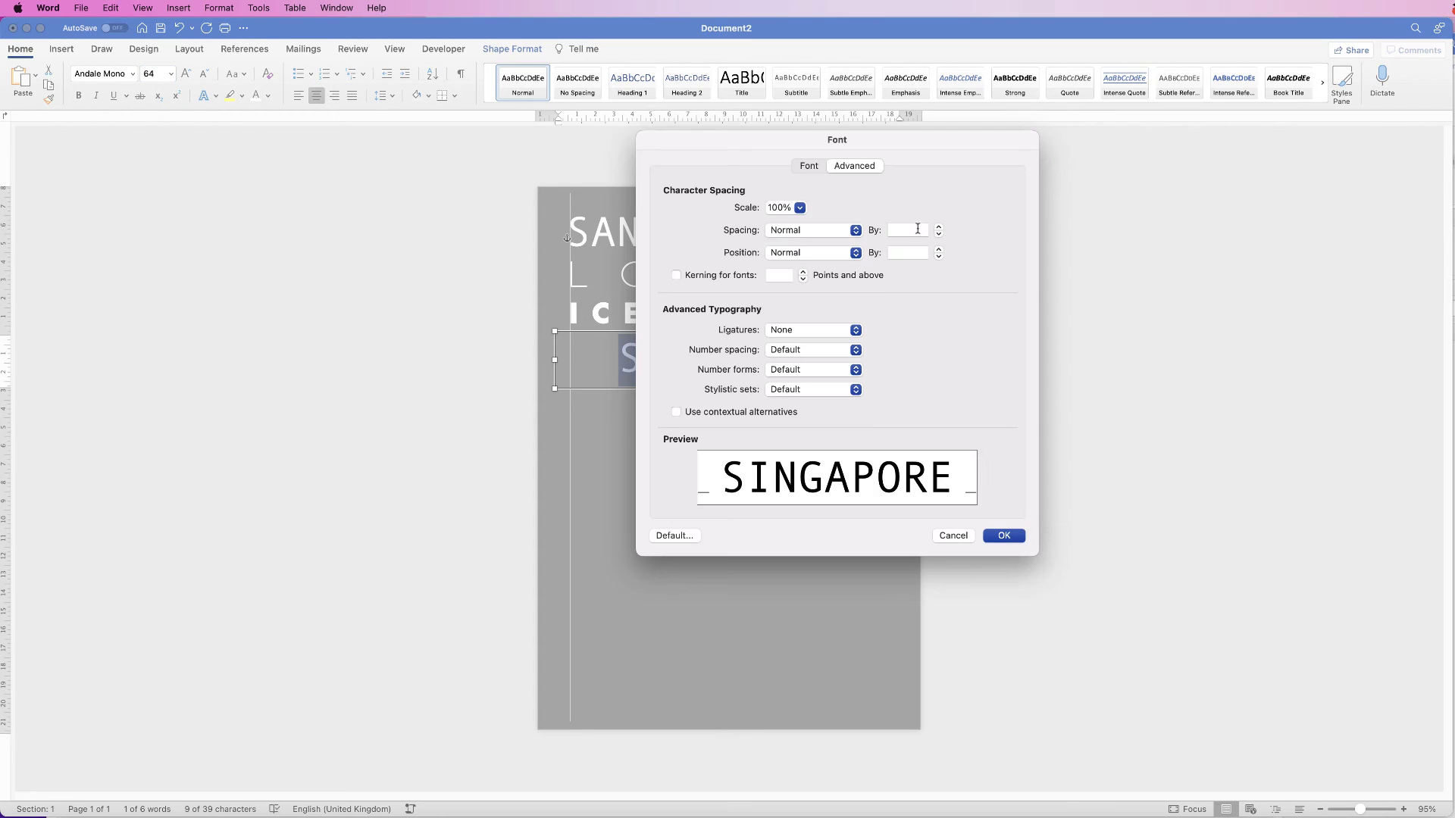
{"action": "left_click", "coordinate": [915, 230]}
{"action": "type", "text": "20"}
{"action": "key", "text": "Return"}
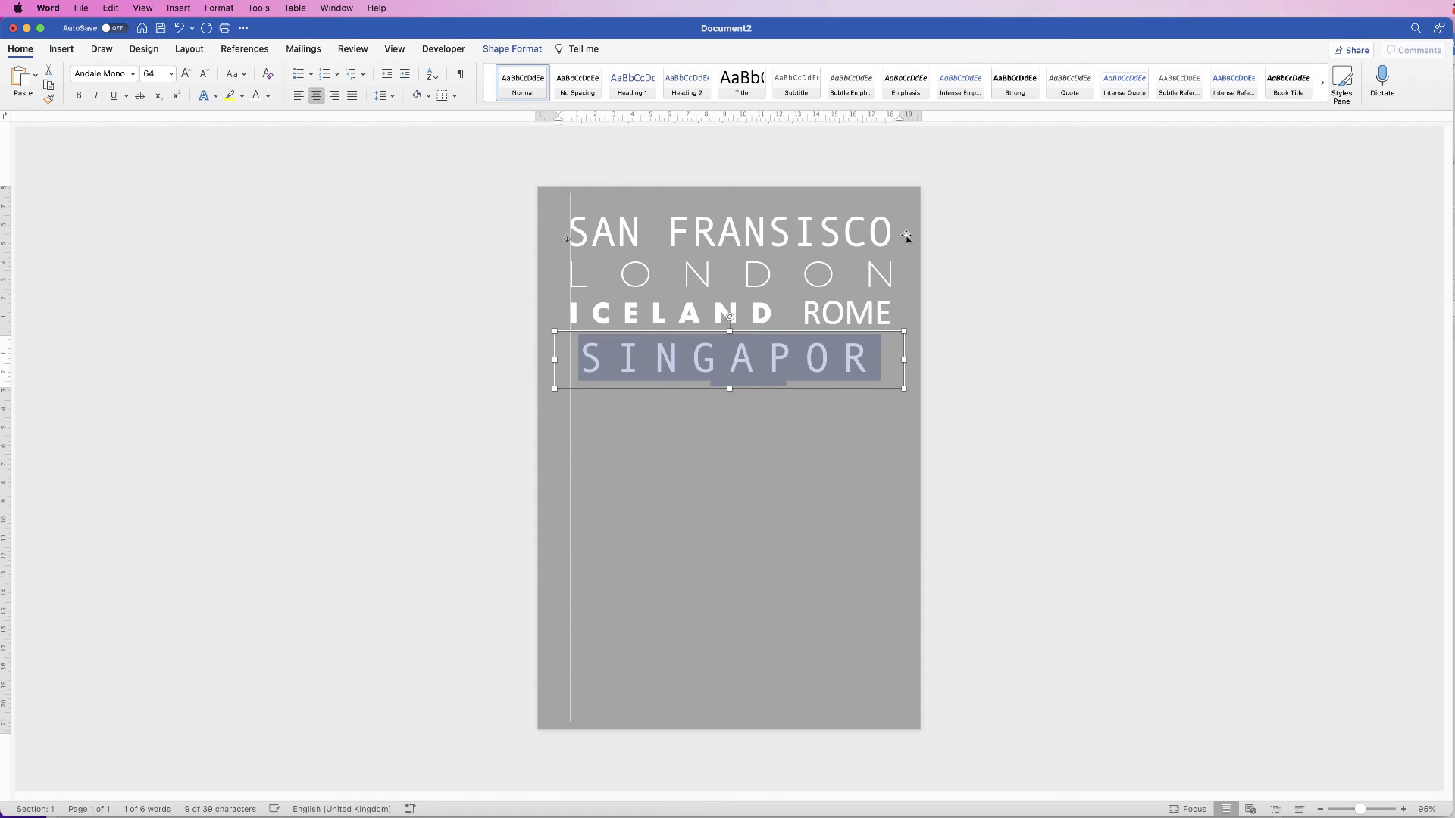
Step: Widen the SINGAPORE text box until the word fits on one line and move the box up slightly
{"action": "left_click_drag", "start_coordinate": [905, 363], "coordinate": [917, 359]}
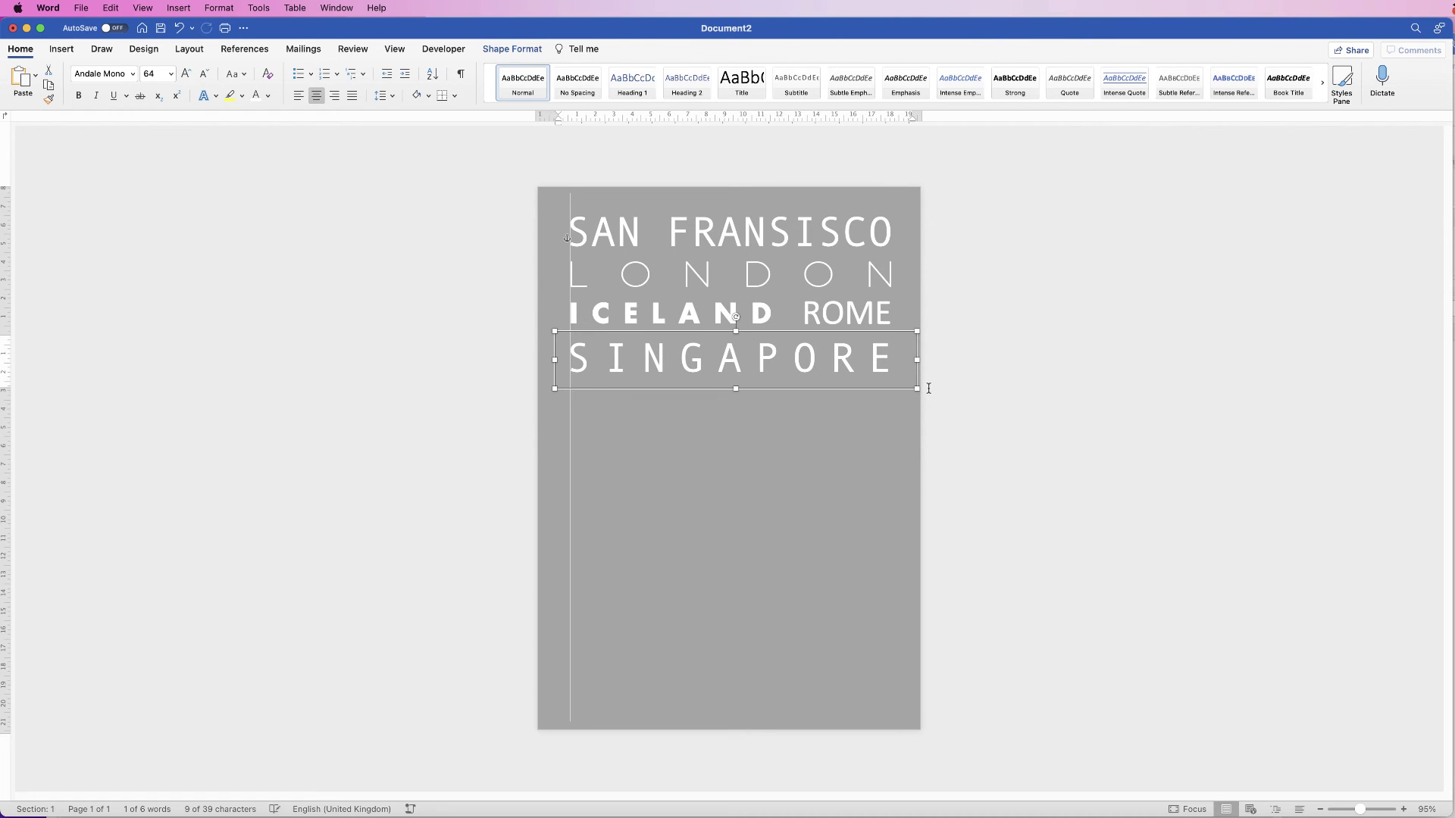
{"action": "key", "text": "super+z"}
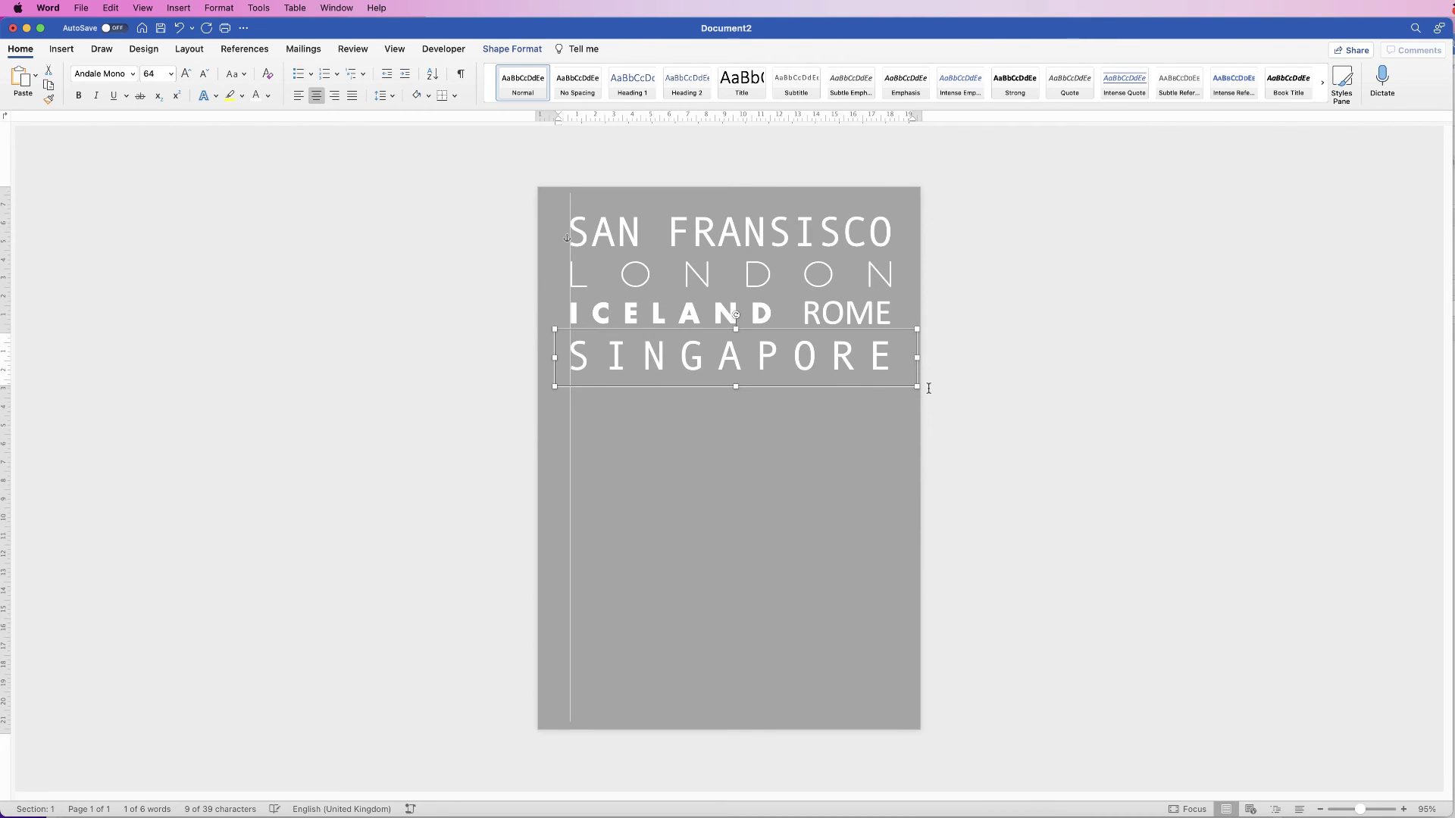
{"action": "key", "text": "super+z"}
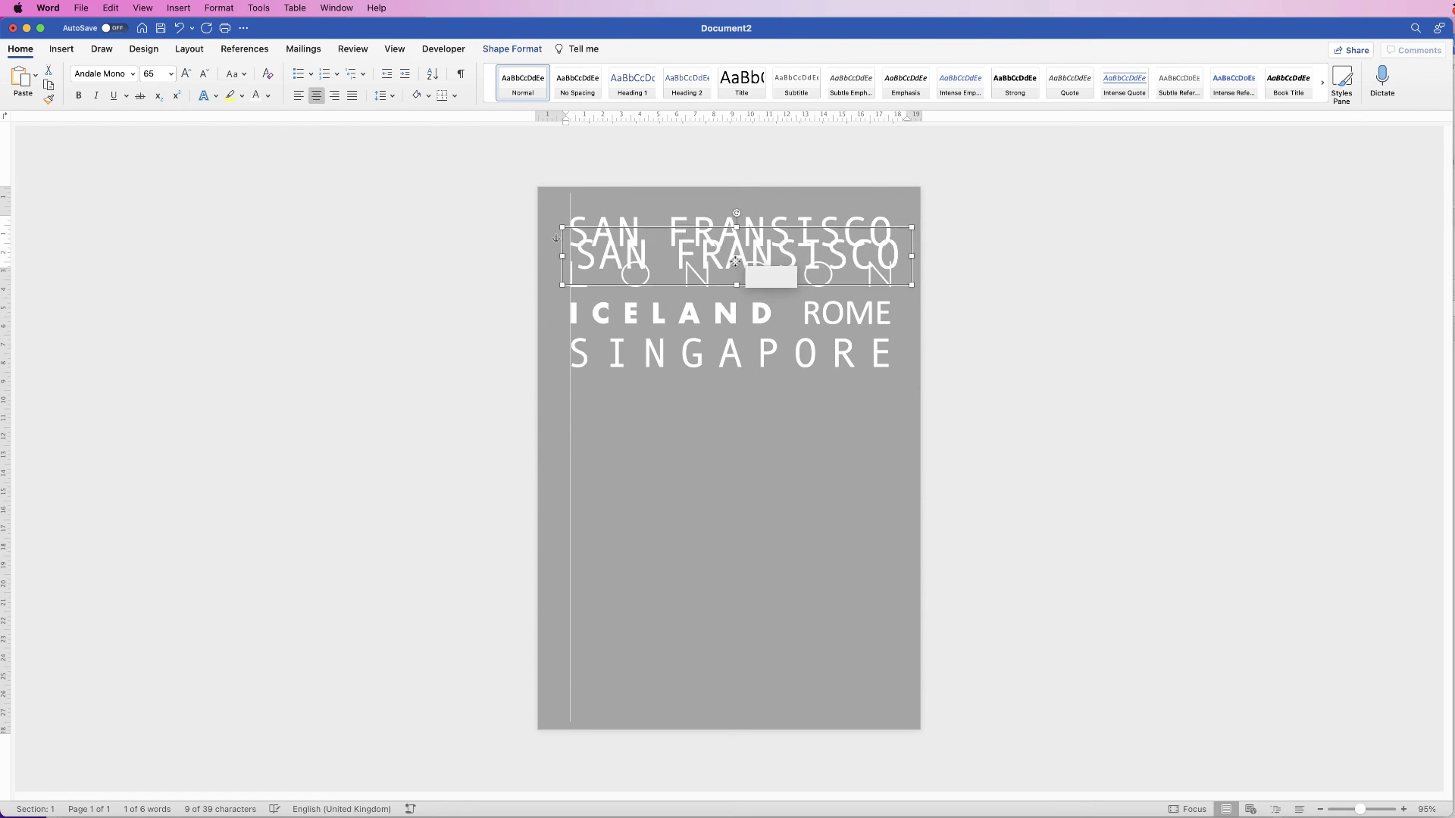
Step: Turn the duplicated text box into a NIAGRA FALLS line below SINGAPORE, set in Aharoni and enlarged to the line width
{"action": "triple_click", "coordinate": [728, 395]}
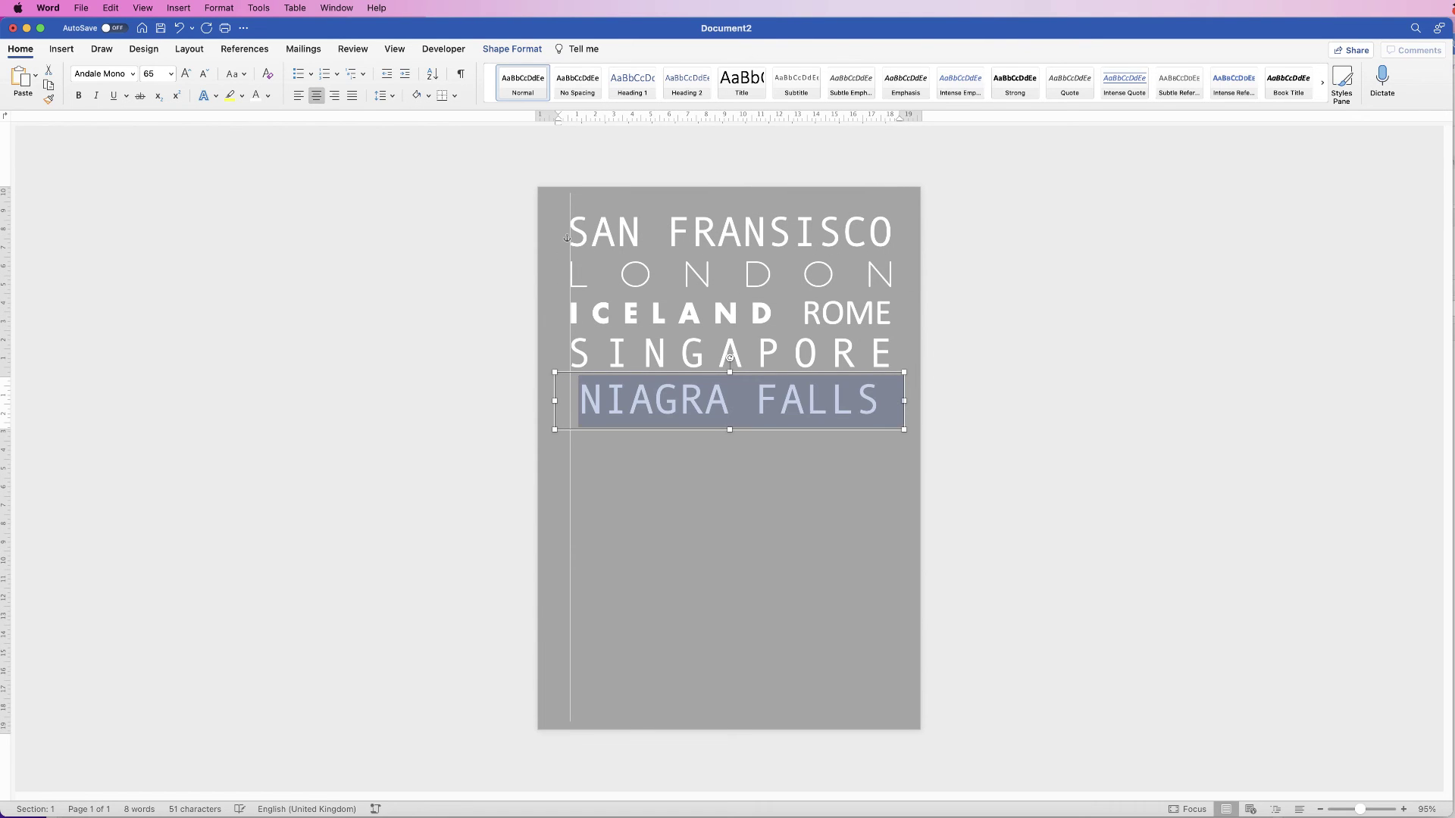
{"action": "left_click", "coordinate": [133, 74]}
{"action": "left_click", "coordinate": [124, 217]}
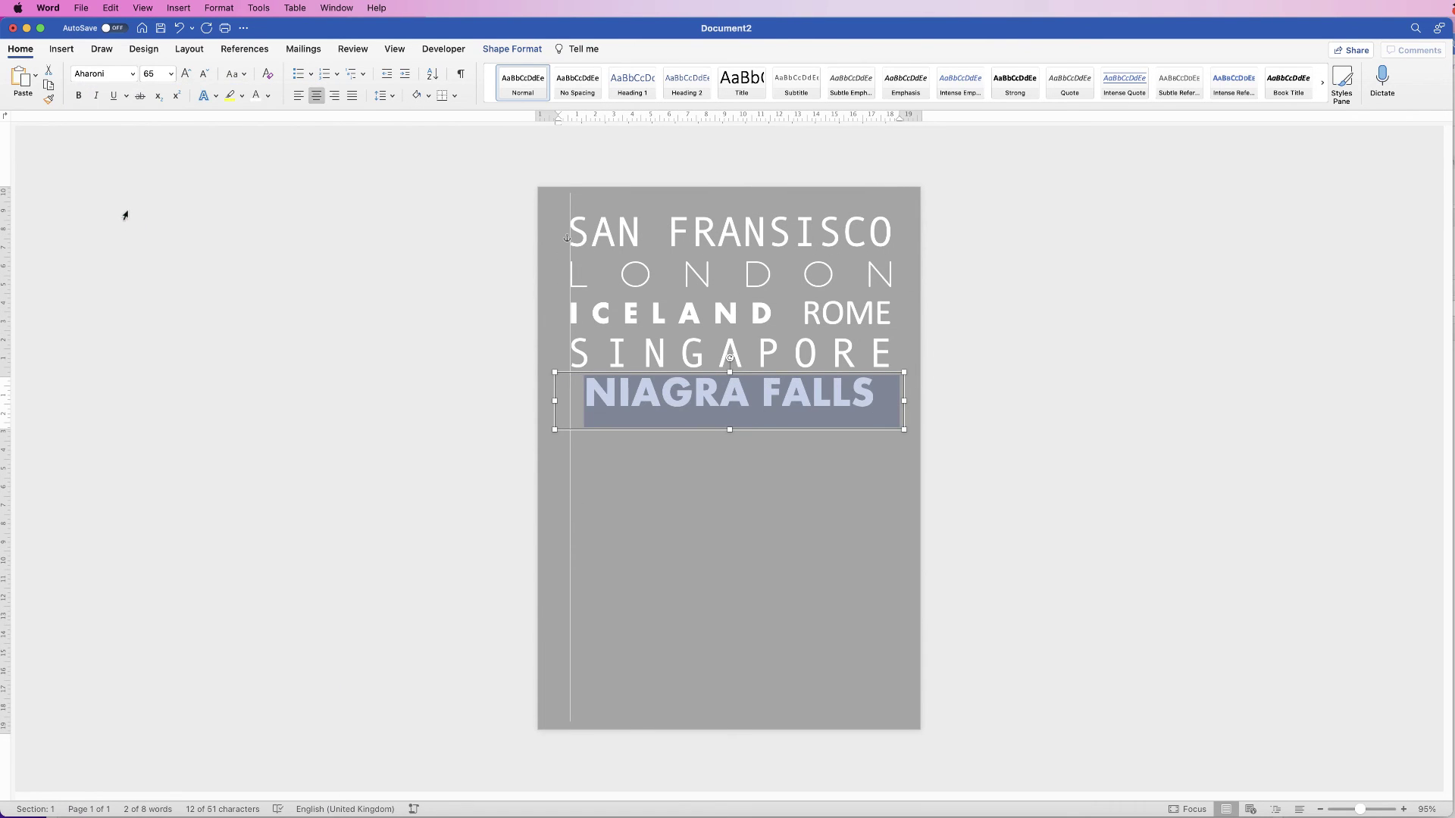
{"action": "left_click", "coordinate": [664, 412]}
{"action": "left_click", "coordinate": [663, 411]}
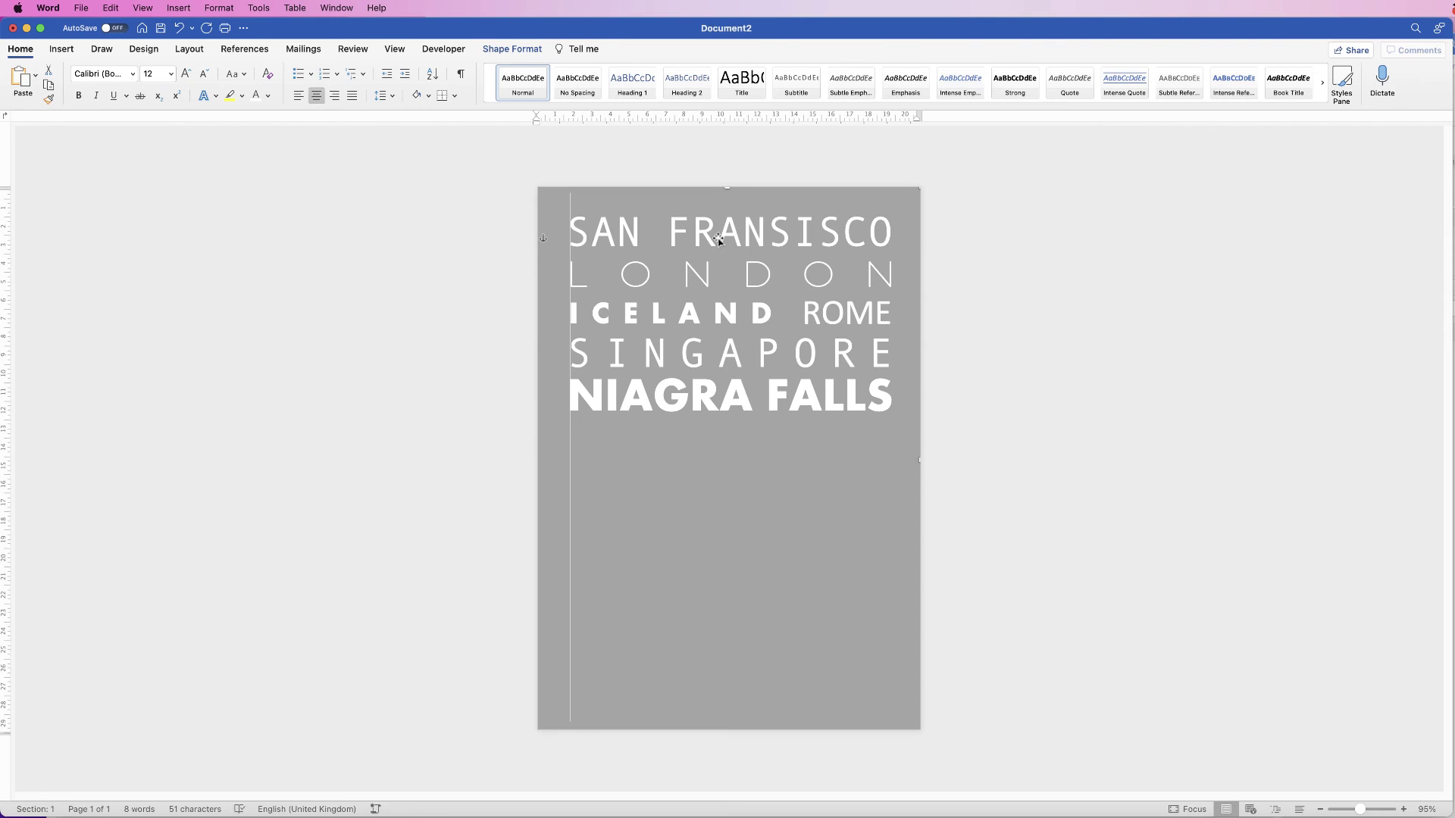
Step: Place another copy of the SAN FRANSISCO text box below NIAGRA FALLS and change its font to Brazilia
{"action": "key", "text": "super+v"}
{"action": "key", "text": "super+a"}
{"action": "left_click", "coordinate": [133, 73]}
{"action": "left_click", "coordinate": [113, 237]}
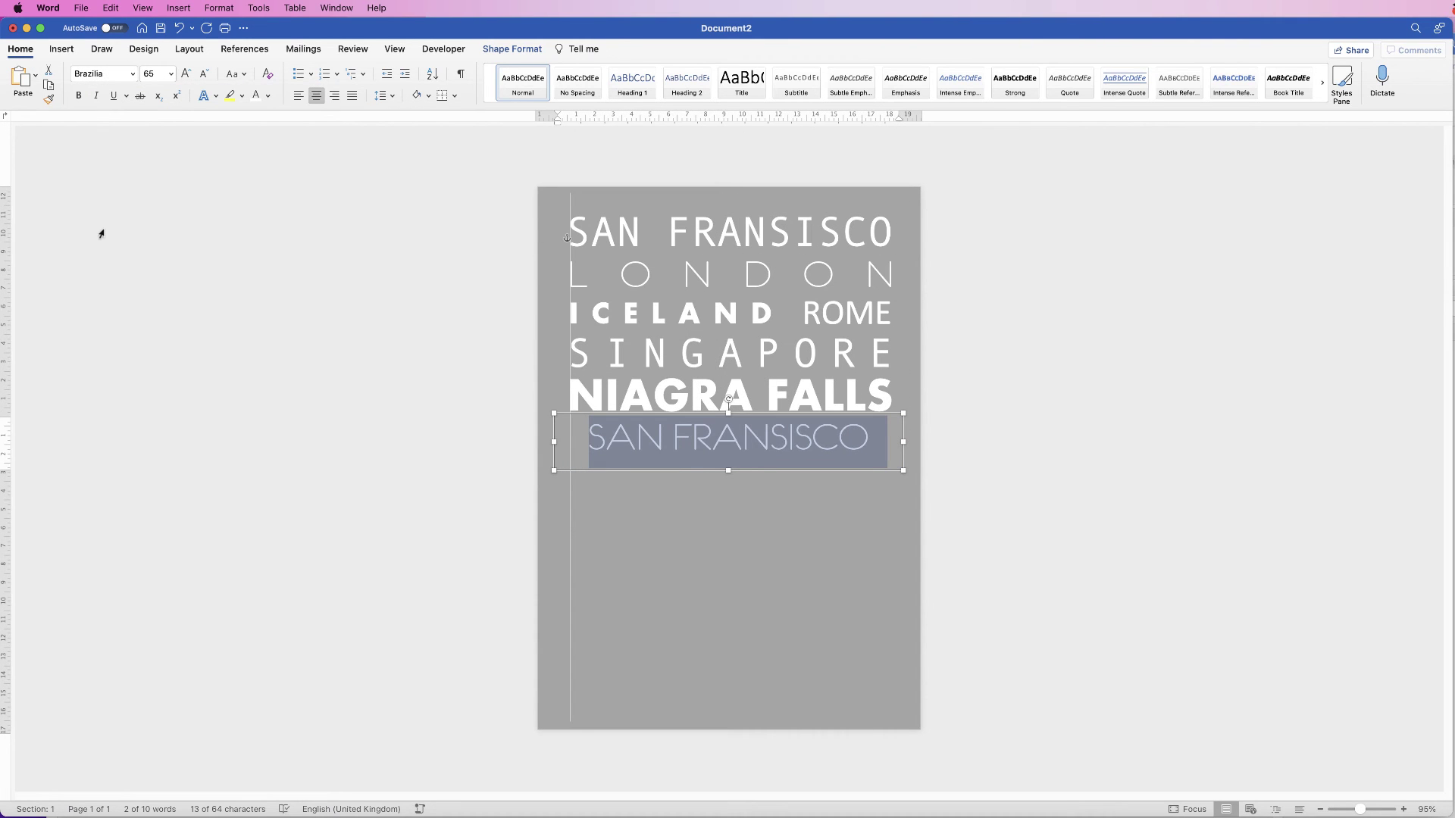
Step: Replace the text of the copied Brazilia line with LAS VEGAS at font size 106, heightening its box to show the full letters
{"action": "key", "text": "super+shift+p"}
{"action": "type", "text": "106"}
{"action": "key", "text": "Return"}
{"action": "type", "text": "LAS VEGAS"}
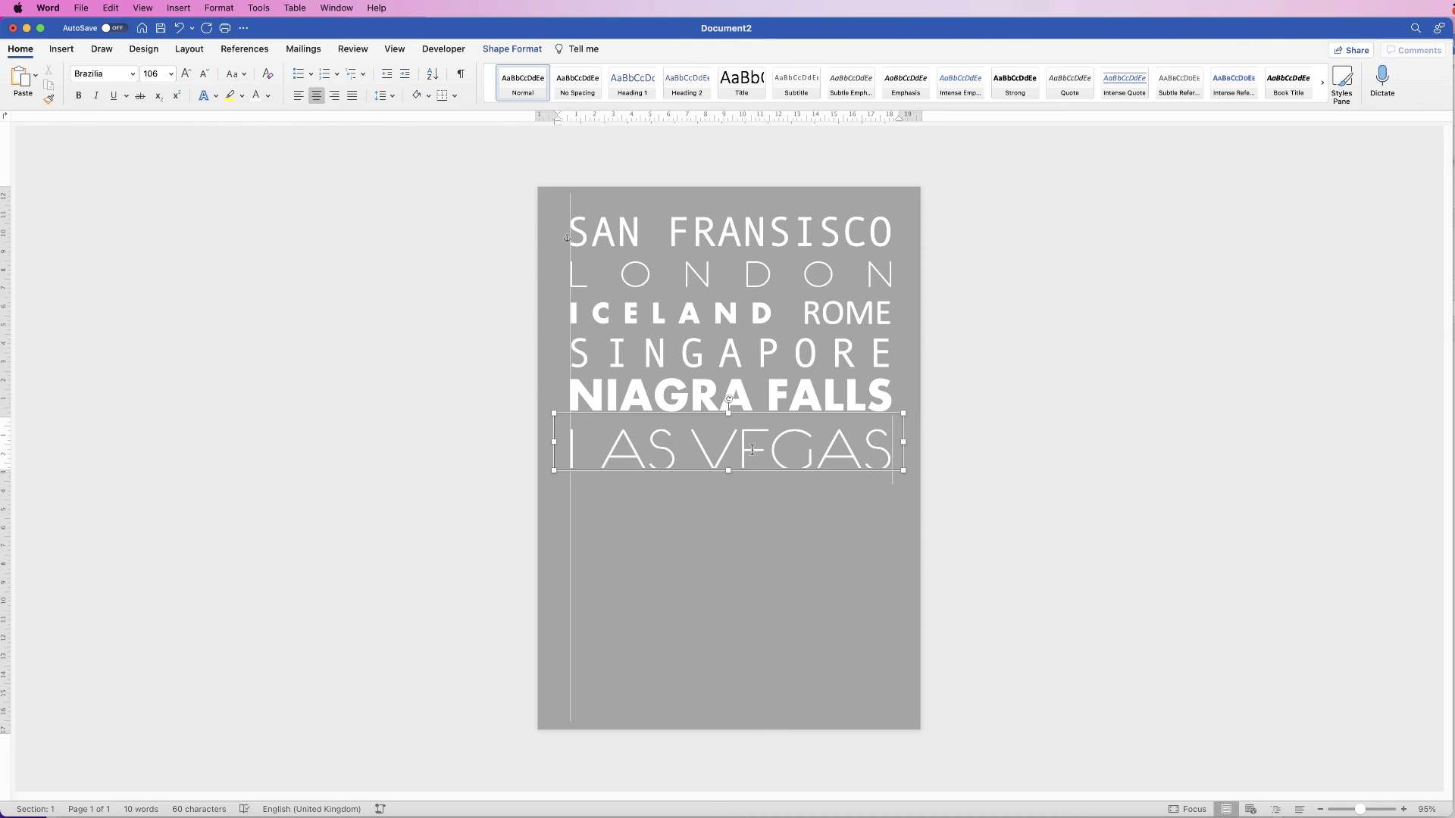
{"action": "key", "text": "Escape"}
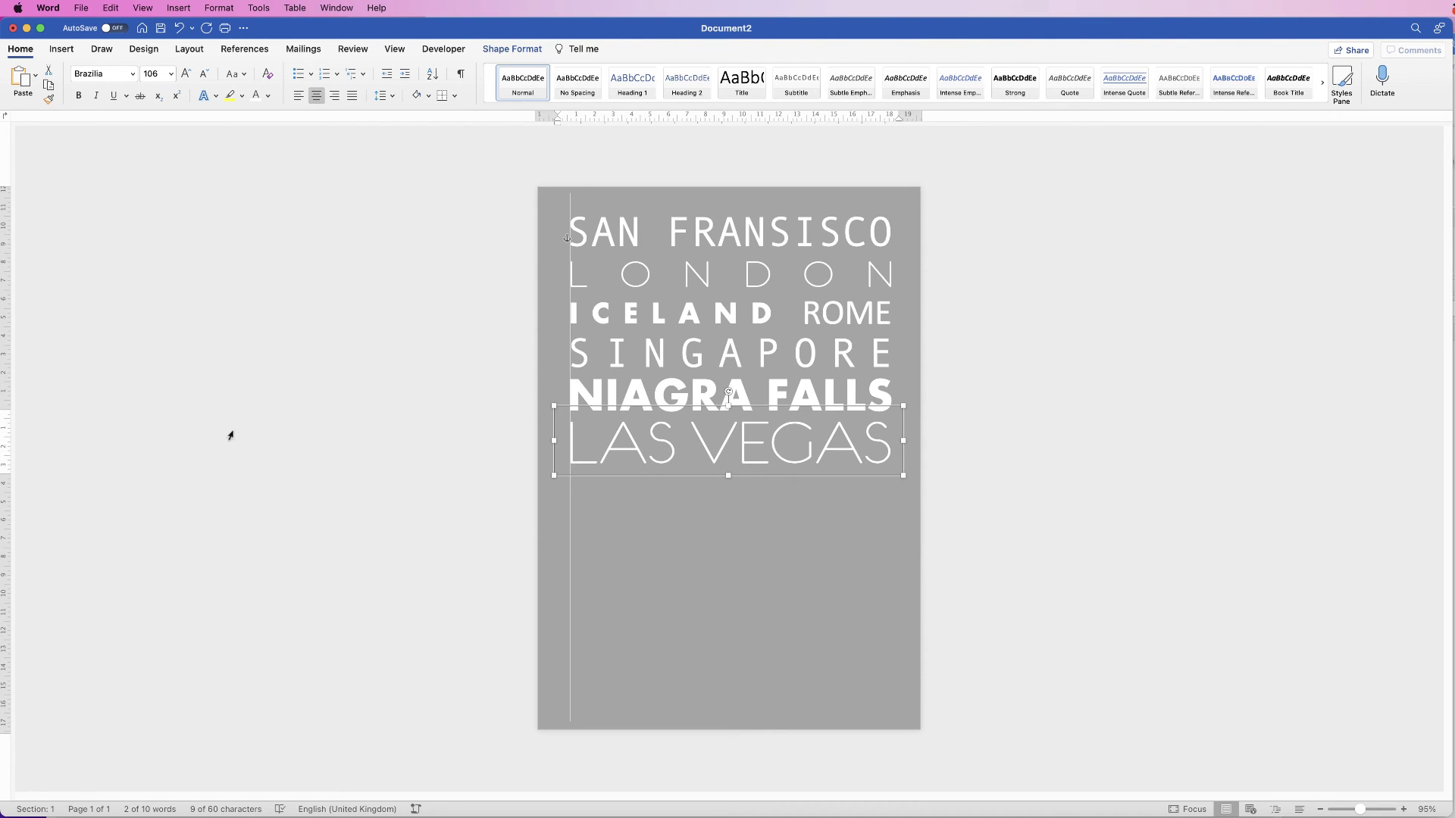
Step: Duplicate the SINGAPORE text box below LAS VEGAS, replace its text with BARCELONA and change the font to Abadi MT
{"action": "left_click_drag", "start_coordinate": [727, 354], "coordinate": [724, 506]}
{"action": "double_click", "coordinate": [686, 496]}
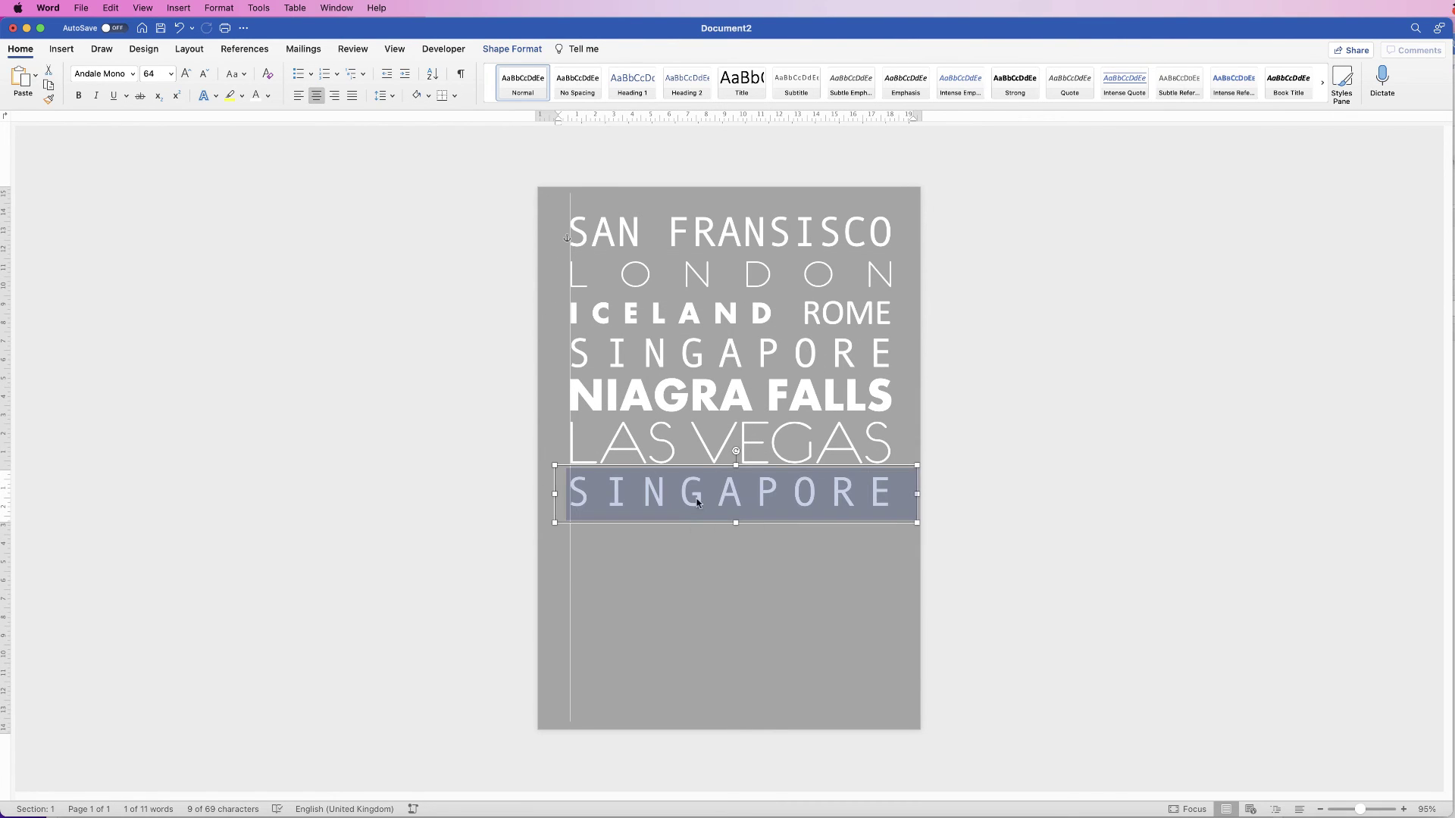
{"action": "type", "text": "BARCELONA"}
{"action": "key", "text": "super+a"}
{"action": "left_click", "coordinate": [133, 74]}
{"action": "left_click", "coordinate": [119, 334]}
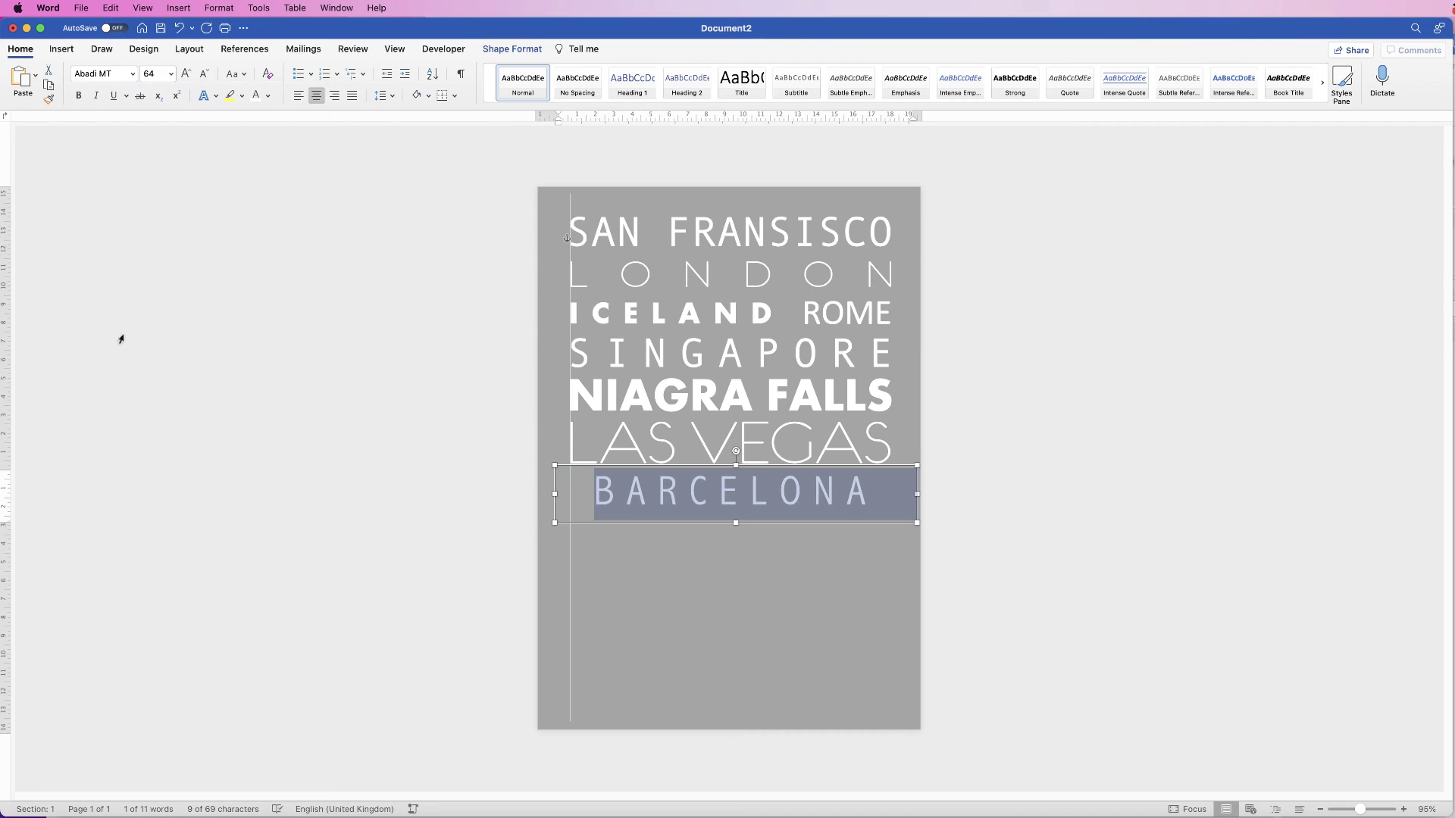
Step: Set the BARCELONA font size to 63 and increase its expanded character spacing until the word spans the line width
{"action": "left_click", "coordinate": [155, 73]}
{"action": "type", "text": "63"}
{"action": "right_click", "coordinate": [753, 491]}
{"action": "left_click", "coordinate": [789, 623]}
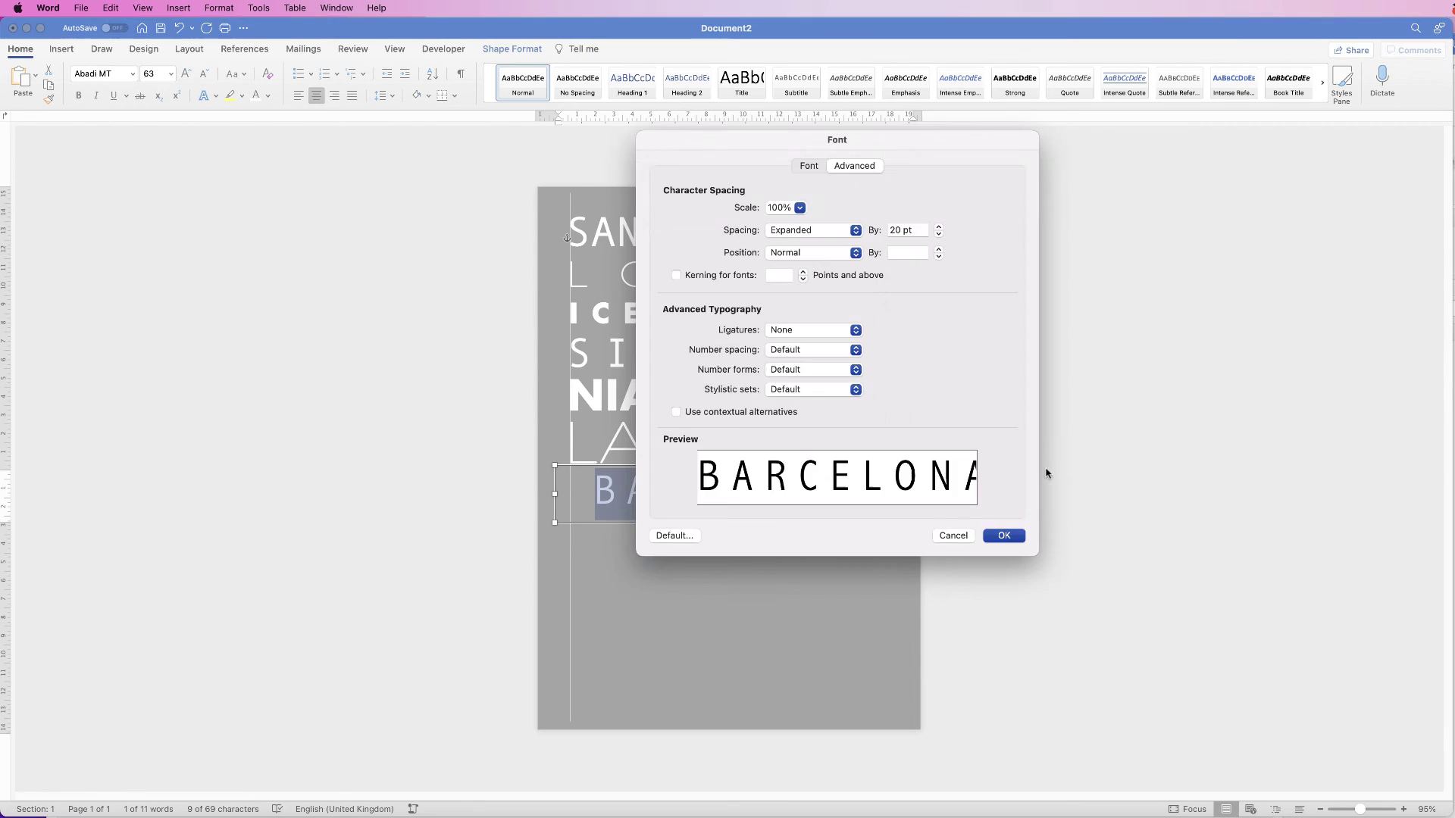
{"action": "key", "text": "Return"}
Step: Make three copies of the BARCELONA text box further down the page and replace their texts with PARIS, MADRID and INDONESIA
{"action": "left_click_drag", "start_coordinate": [697, 523], "coordinate": [739, 684]}
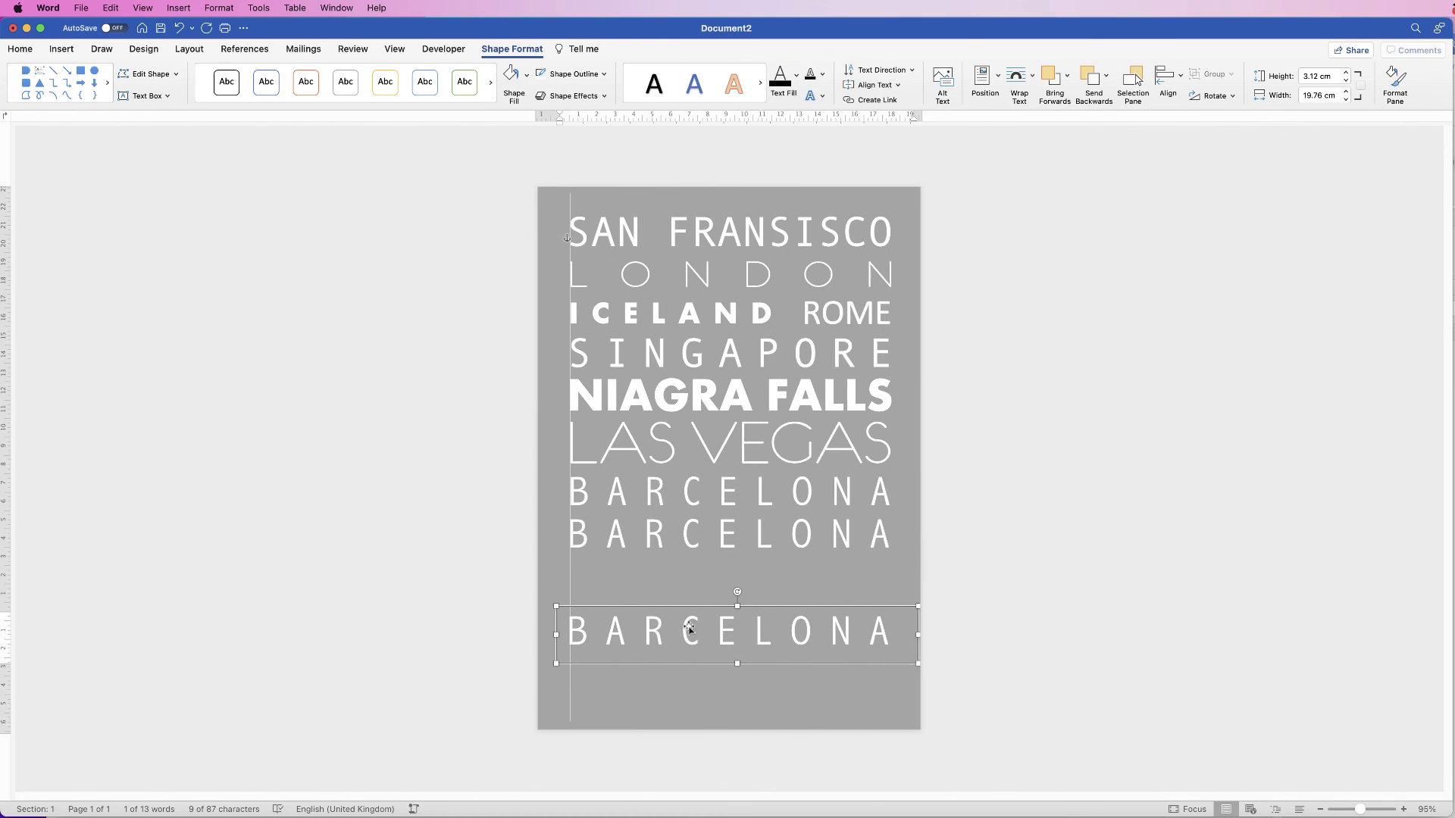
{"action": "left_click", "coordinate": [744, 535]}
{"action": "type", "text": "PARIS"}
{"action": "left_click", "coordinate": [716, 631]}
{"action": "type", "text": "M"}
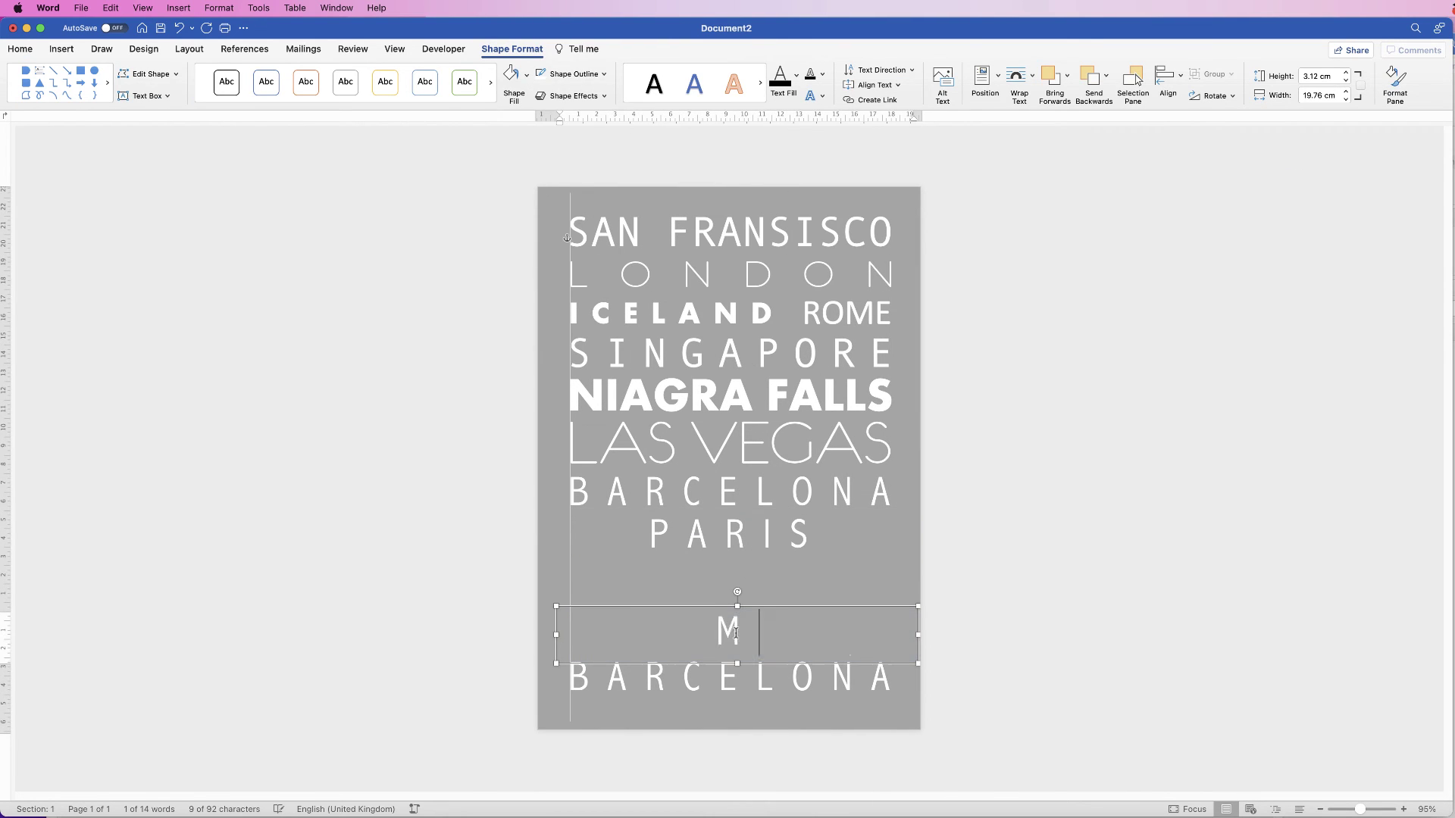
{"action": "type", "text": "ADRID"}
{"action": "left_click", "coordinate": [706, 682]}
{"action": "type", "text": "INDONESIA"}
Step: Narrow the PARIS text box to about 12.44 cm and set its text in Aharoni at size 48
{"action": "left_click", "coordinate": [698, 534]}
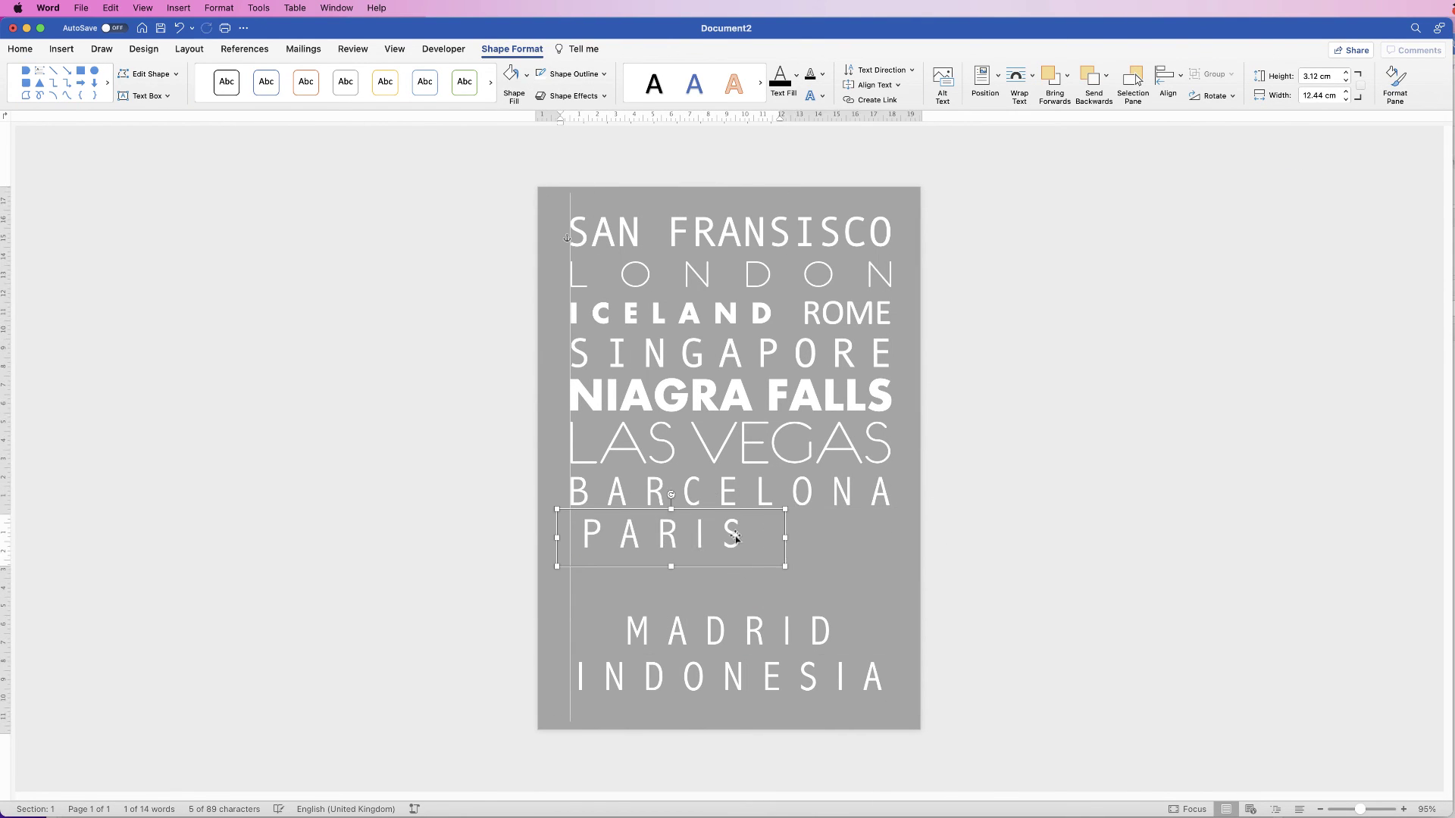
{"action": "double_click", "coordinate": [728, 534]}
{"action": "left_click", "coordinate": [20, 48]}
{"action": "key", "text": "super+z"}
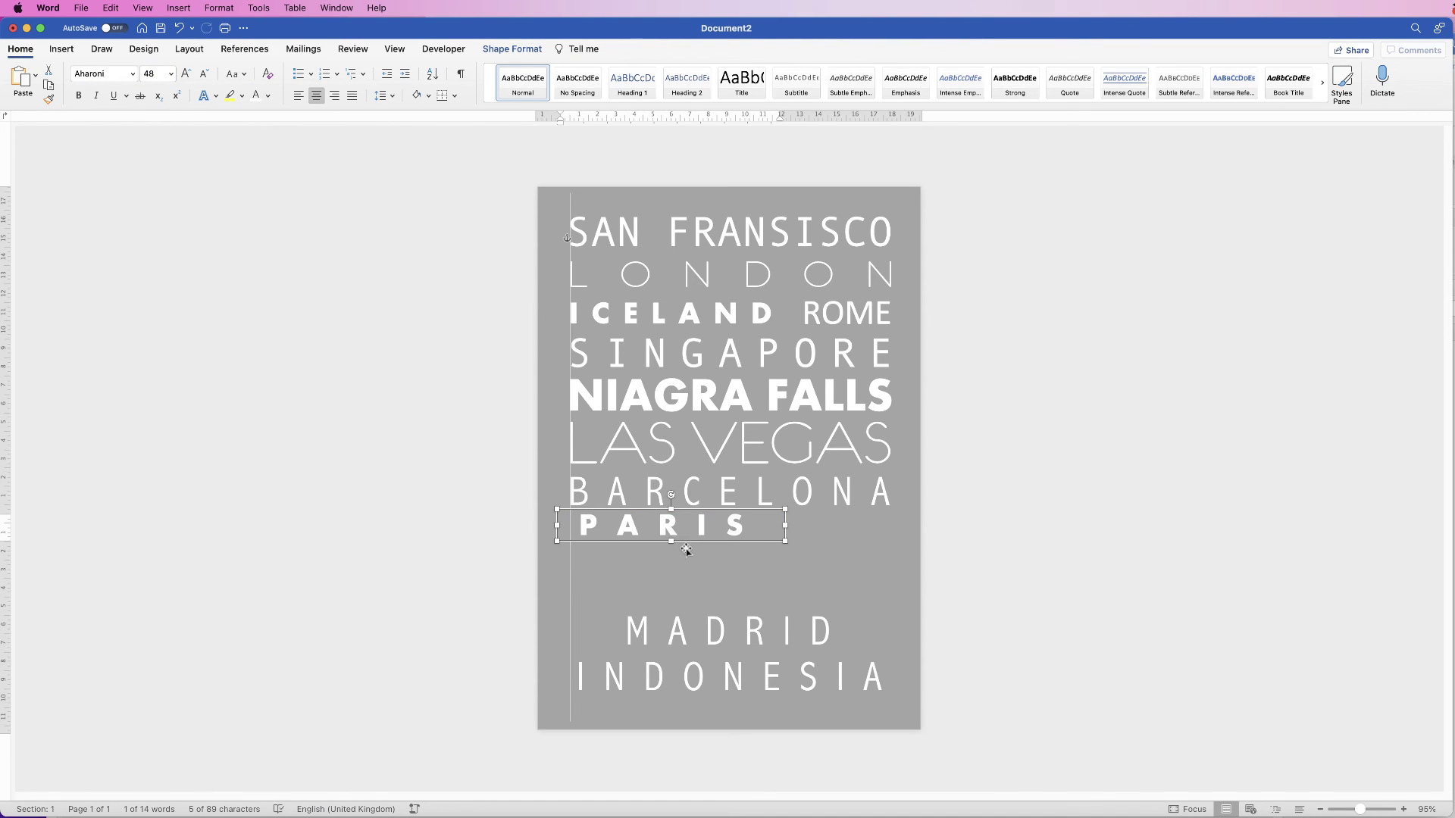
Step: Duplicate the MADRID text box just below PARIS, replace its text with TOKYO and set the font size to 48
{"action": "left_click_drag", "start_coordinate": [757, 629], "coordinate": [757, 576]}
{"action": "type", "text": "TOKYO"}
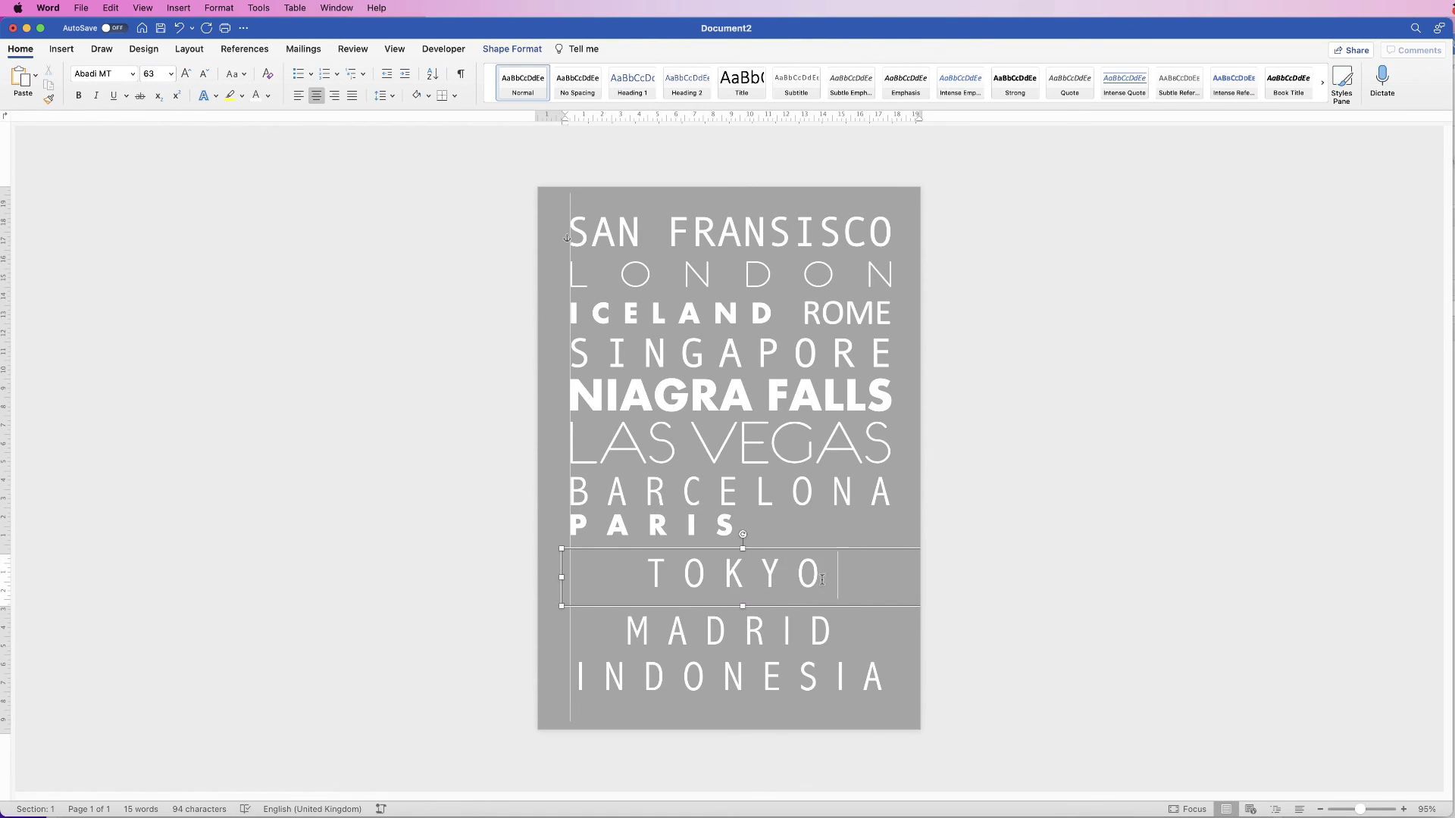
{"action": "key", "text": "super+a"}
{"action": "key", "text": "super+shift+comma"}
Step: Tighten the letter spacing of TOKYO and place its narrowed text box beside PARIS, ending flush with the lines above
{"action": "right_click", "coordinate": [757, 552]}
{"action": "left_click", "coordinate": [1058, 238]}
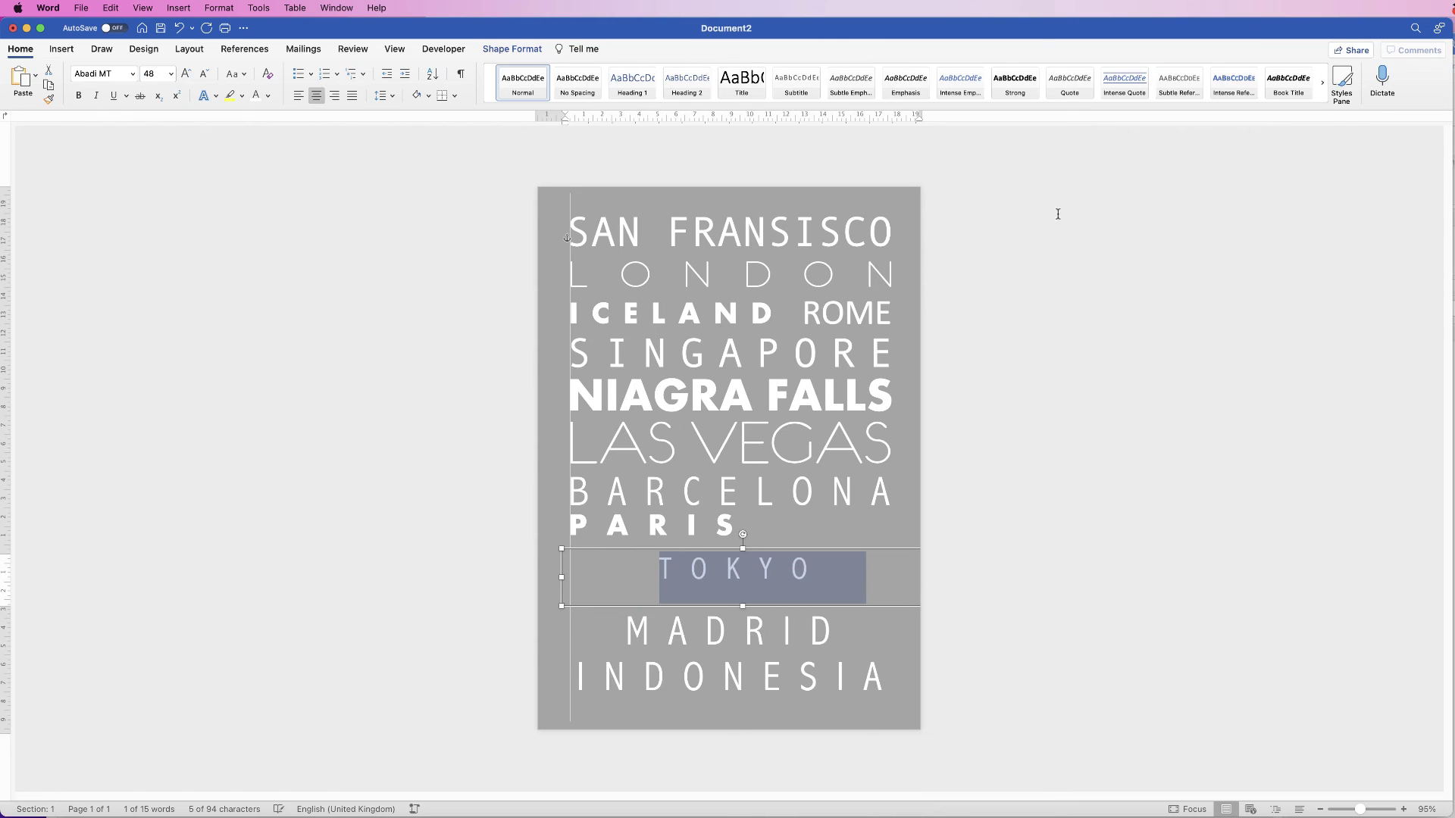
{"action": "left_click_drag", "start_coordinate": [758, 599], "coordinate": [855, 555]}
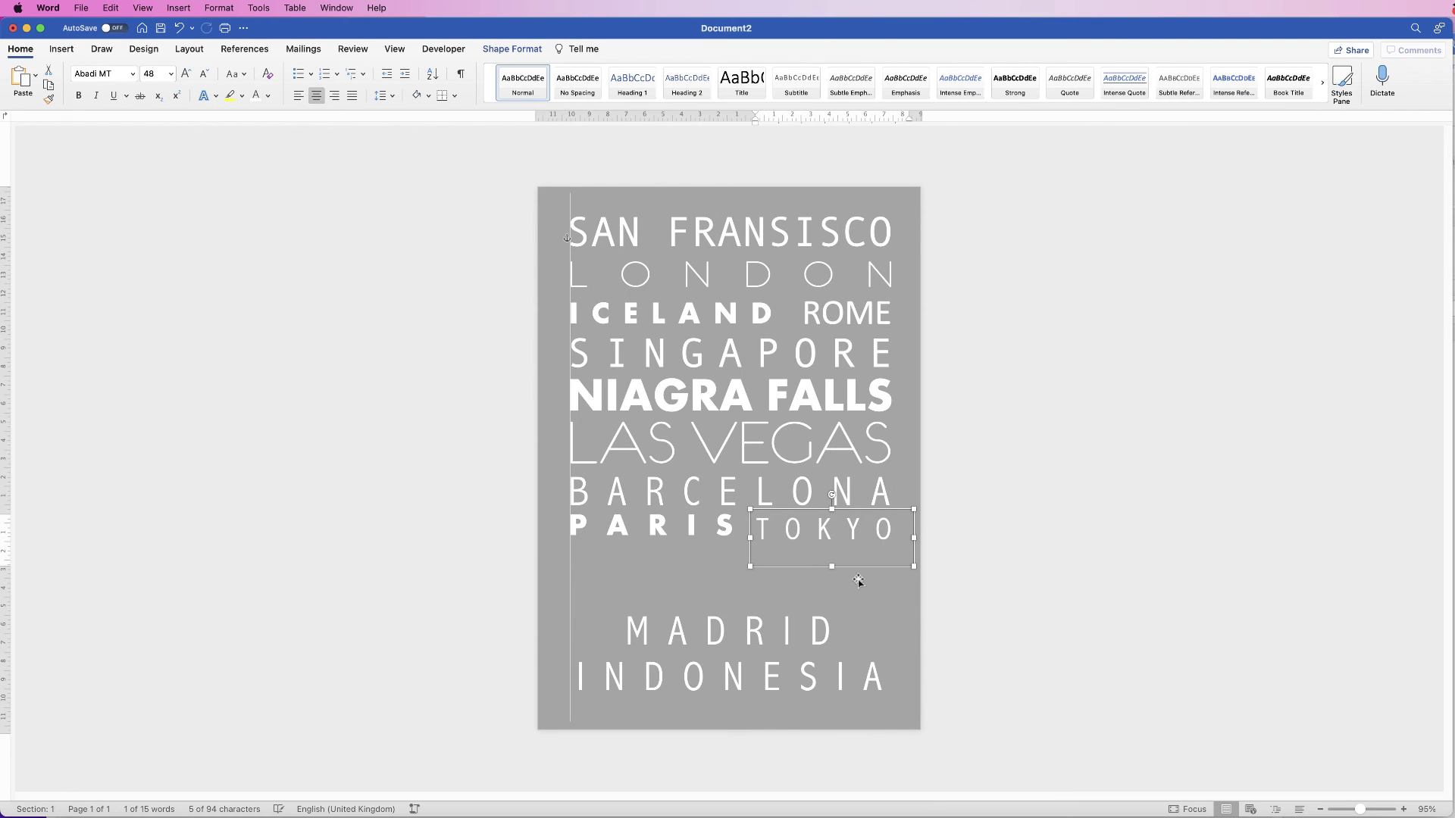
Step: Replace the text of a duplicated TOKYO text box with PRAGUE and move it below INDONESIA
{"action": "left_click", "coordinate": [689, 601]}
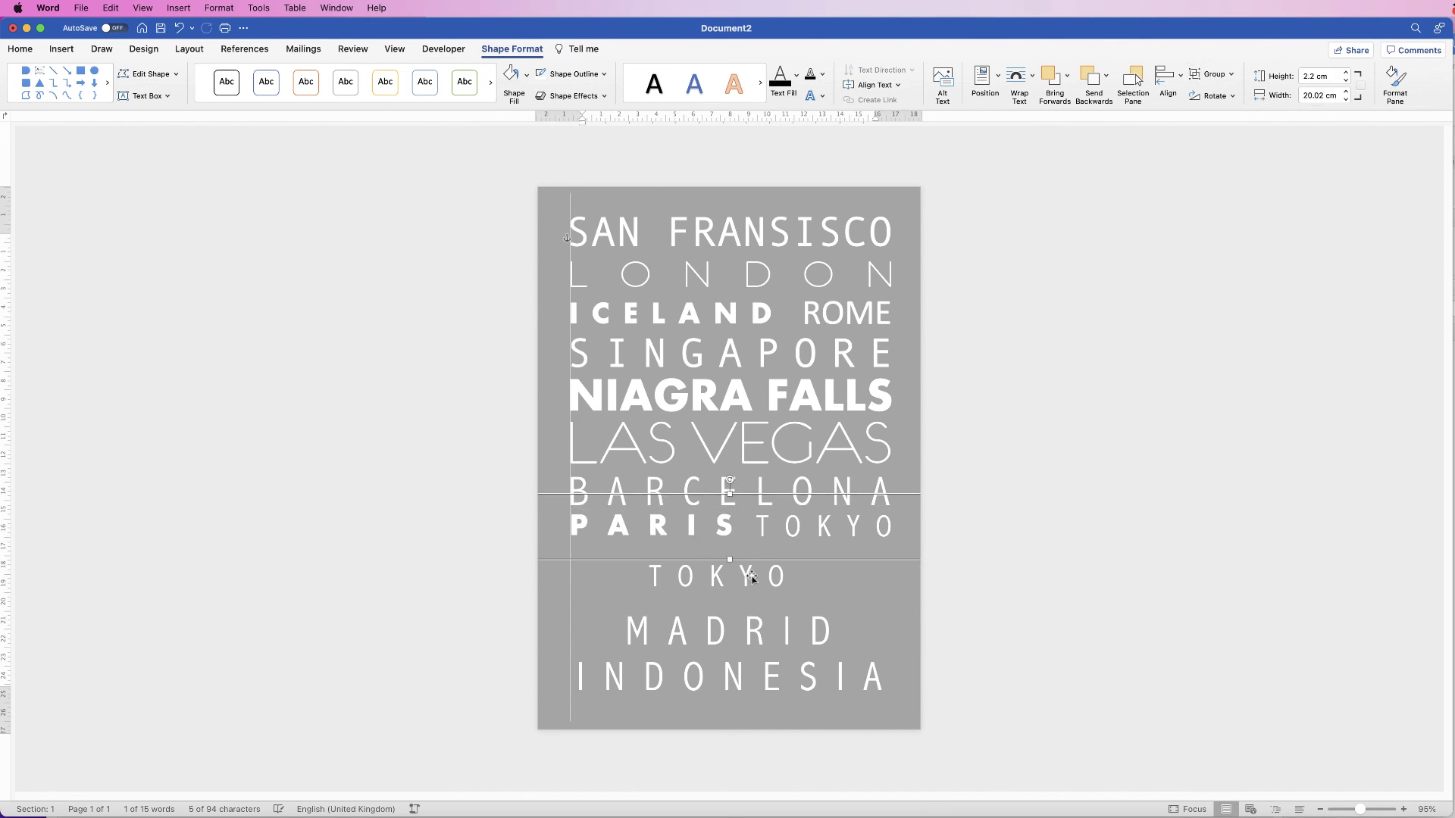
{"action": "double_click", "coordinate": [718, 577]}
{"action": "type", "text": "PRAGUE"}
{"action": "left_click_drag", "start_coordinate": [726, 559], "coordinate": [710, 660]}
Step: Move MADRID directly below the PARIS and TOKYO line and enlarge it to the line width in NIAGRA FALLS's heavy font
{"action": "left_click", "coordinate": [720, 631]}
{"action": "double_click", "coordinate": [719, 630]}
{"action": "left_click", "coordinate": [20, 48]}
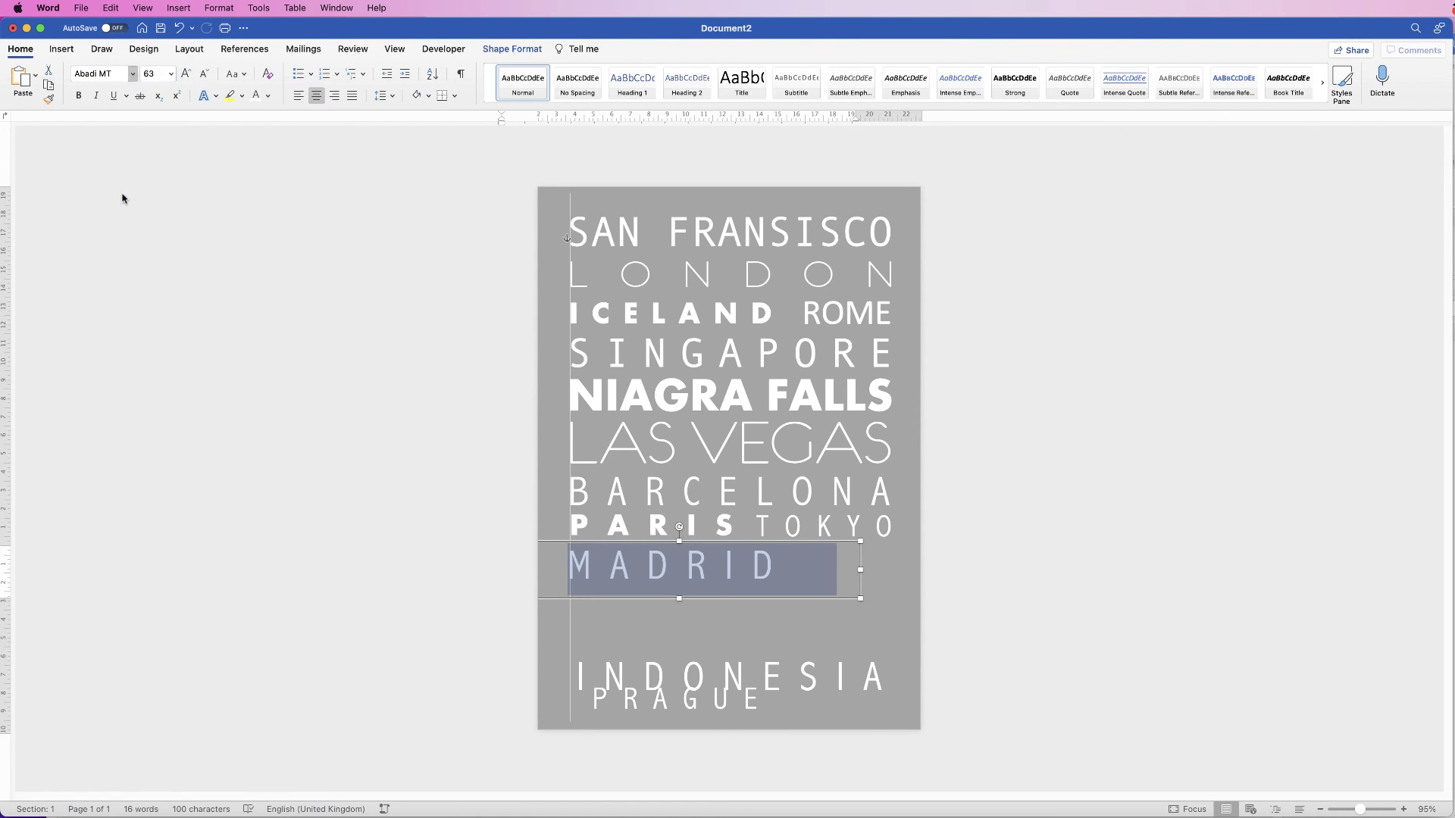
Step: Move INDONESIA up below MADRID and set its text in Brazilia at size 53, spaced out across the line
{"action": "left_click", "coordinate": [727, 626]}
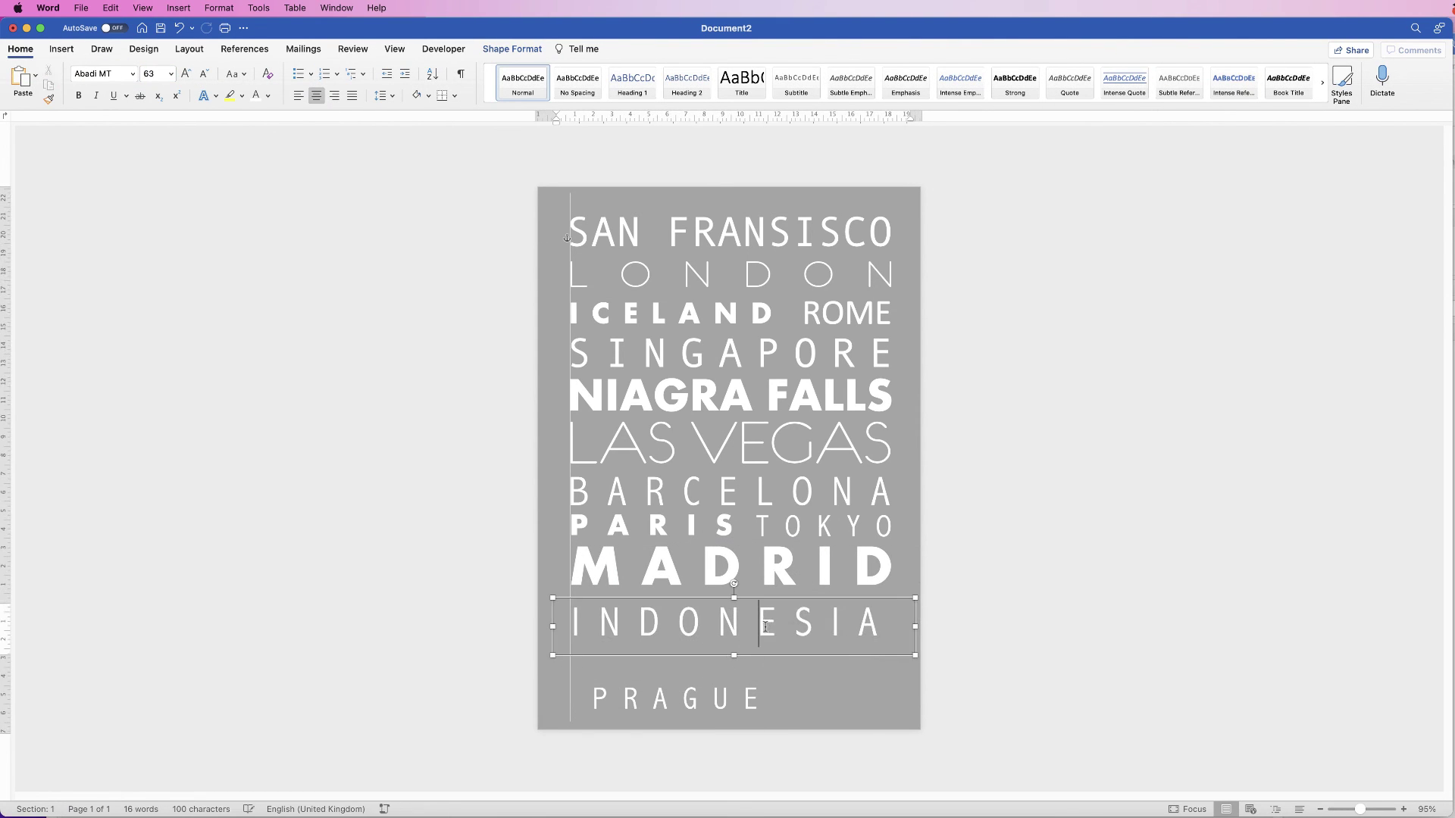
{"action": "double_click", "coordinate": [727, 626]}
{"action": "left_click", "coordinate": [133, 74]}
{"action": "left_click", "coordinate": [117, 233]}
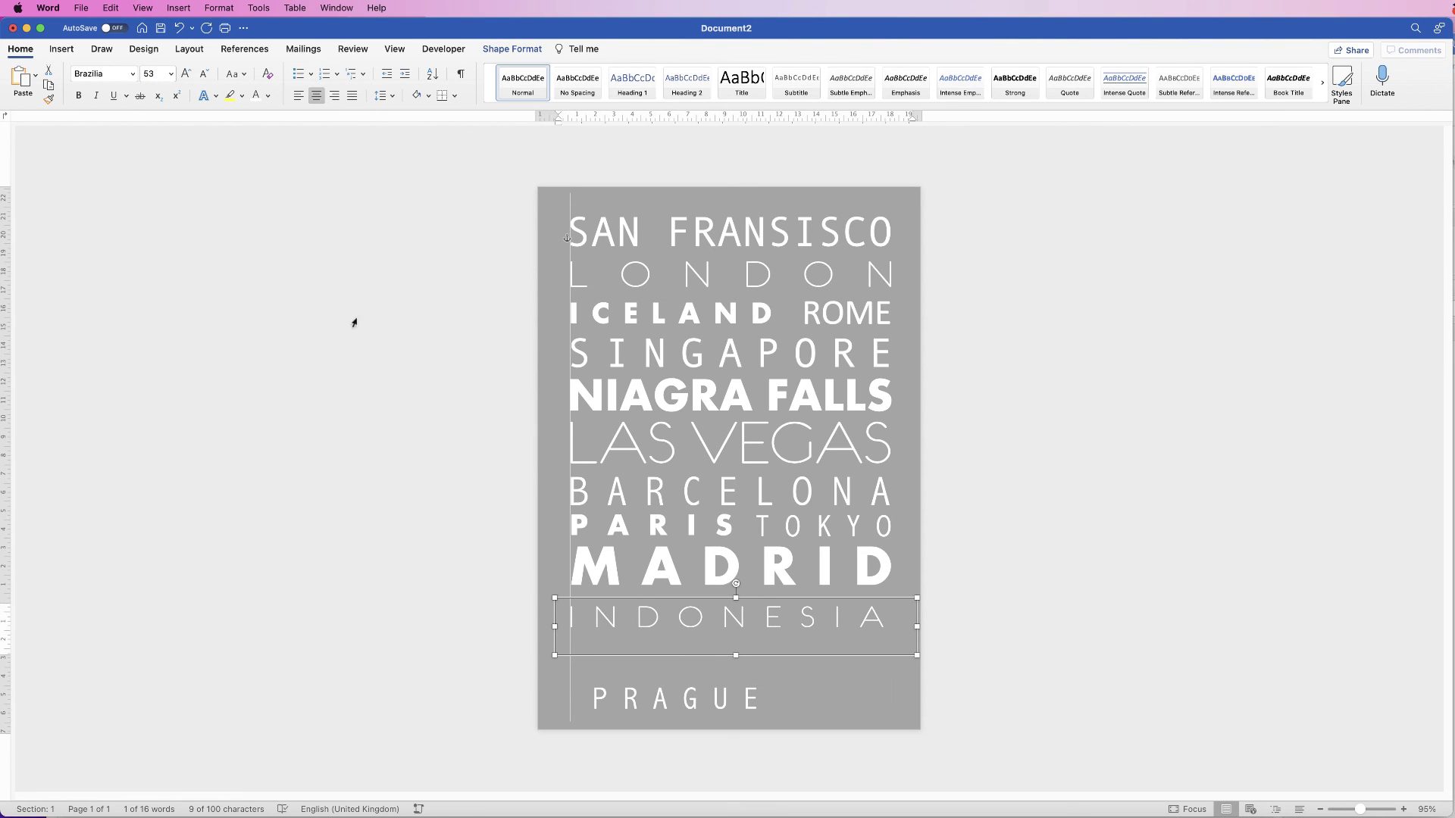
Step: Enlarge INDONESIA to fill the line width, then place PRAGUE flush with the guide line below it and enlarge its text
{"action": "key", "text": "super+bracketright"}
{"action": "key", "text": "super+bracketright"}
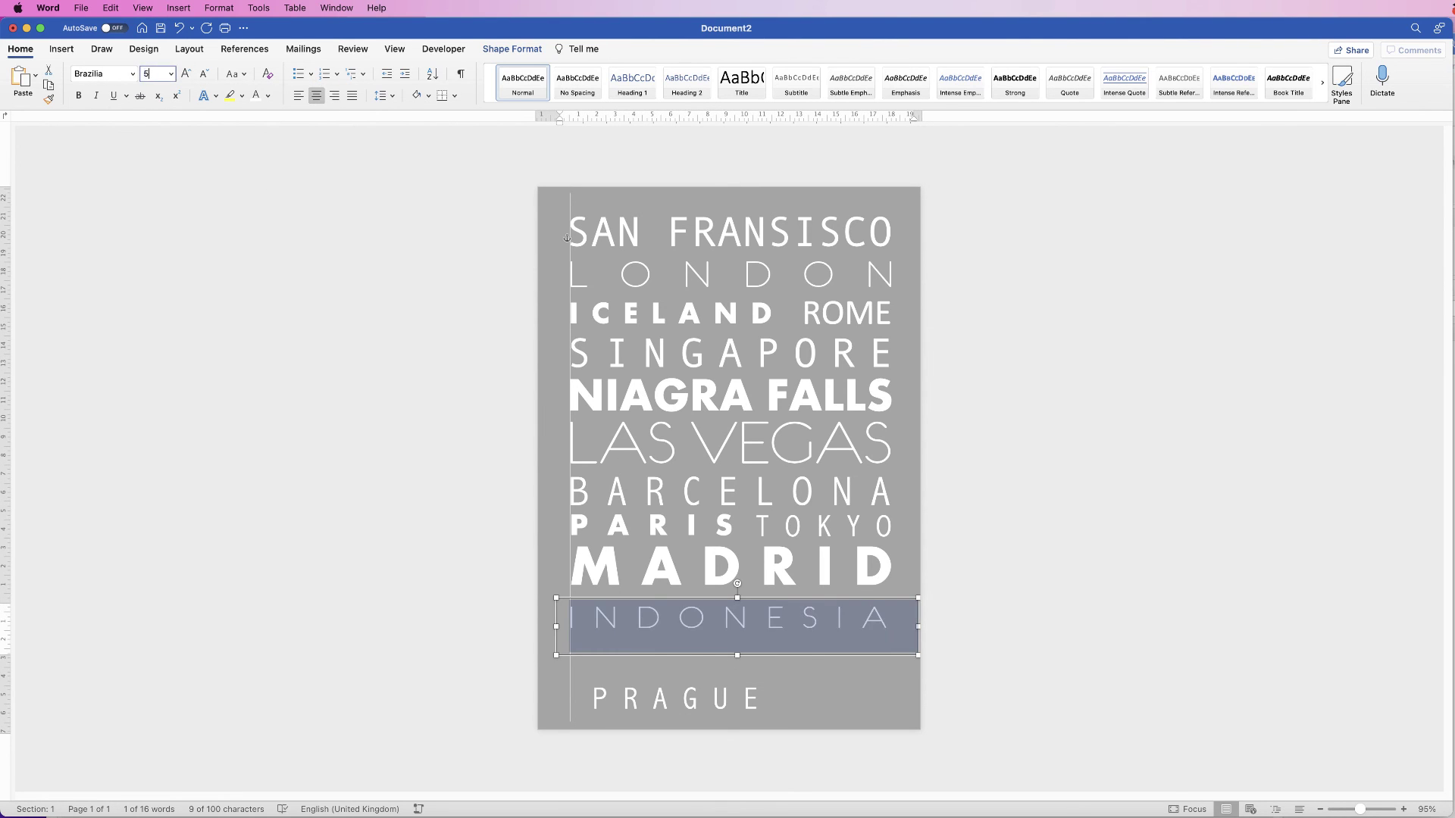
{"action": "left_click", "coordinate": [674, 698]}
{"action": "double_click", "coordinate": [674, 697]}
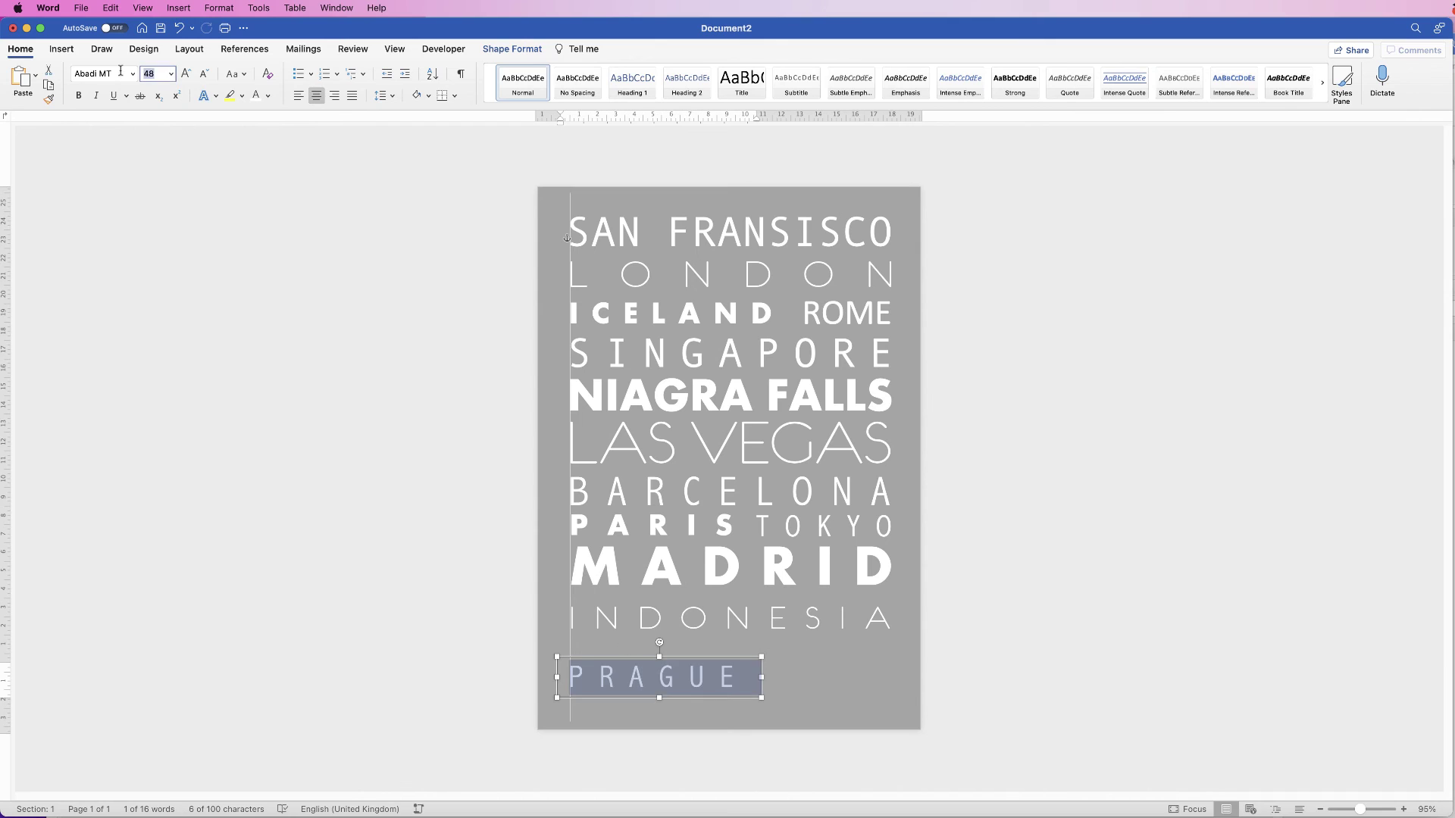
{"action": "left_click_drag", "start_coordinate": [766, 677], "coordinate": [780, 677]}
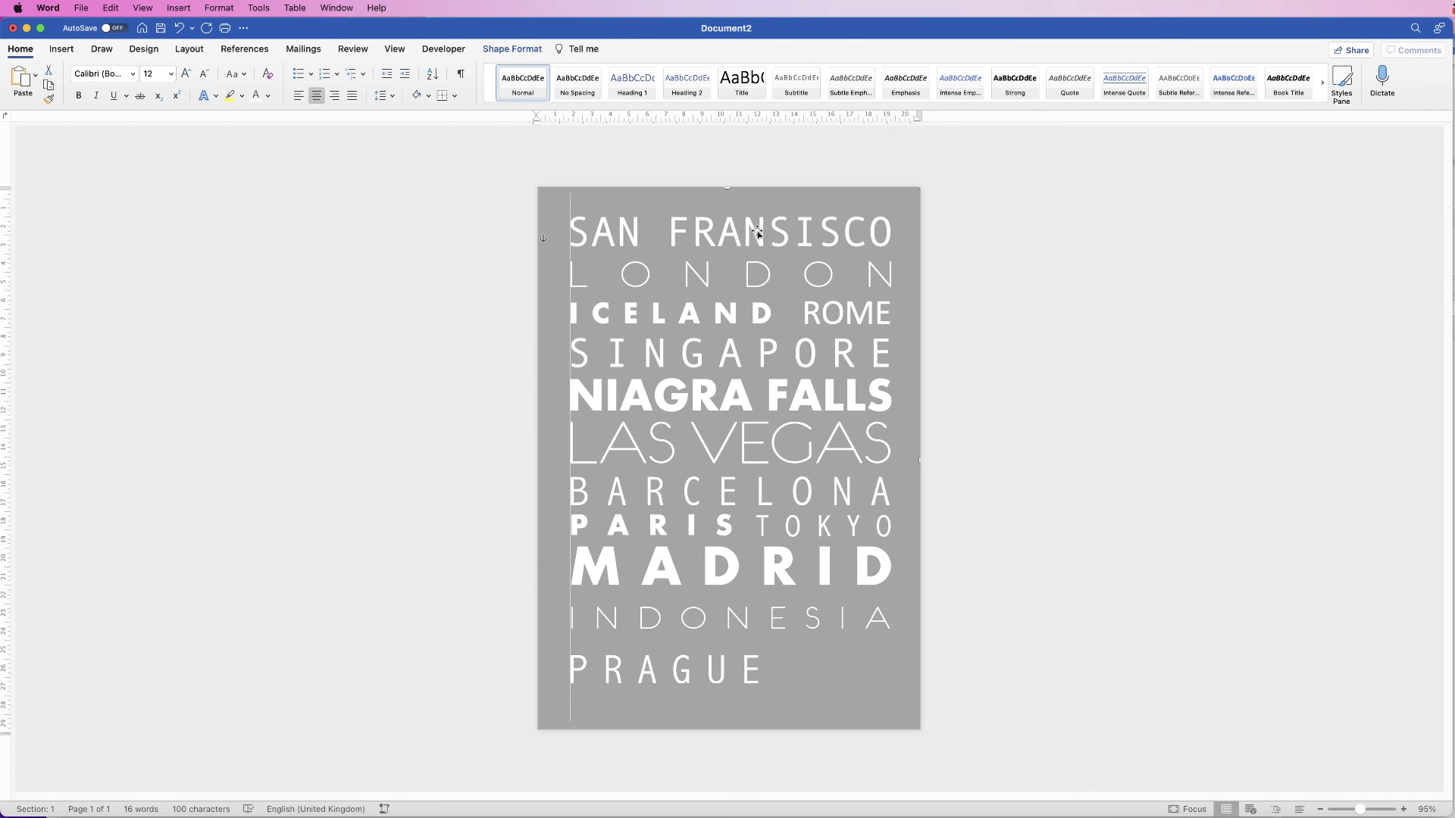
Step: Duplicate the SAN FRANSISCO text box, change it to CHILE in Corbel at size 66, and fit it beside PRAGUE on the last line
{"action": "left_click_drag", "start_coordinate": [750, 234], "coordinate": [755, 698]}
{"action": "type", "text": "CHILE"}
{"action": "double_click", "coordinate": [727, 707]}
{"action": "left_click", "coordinate": [132, 73]}
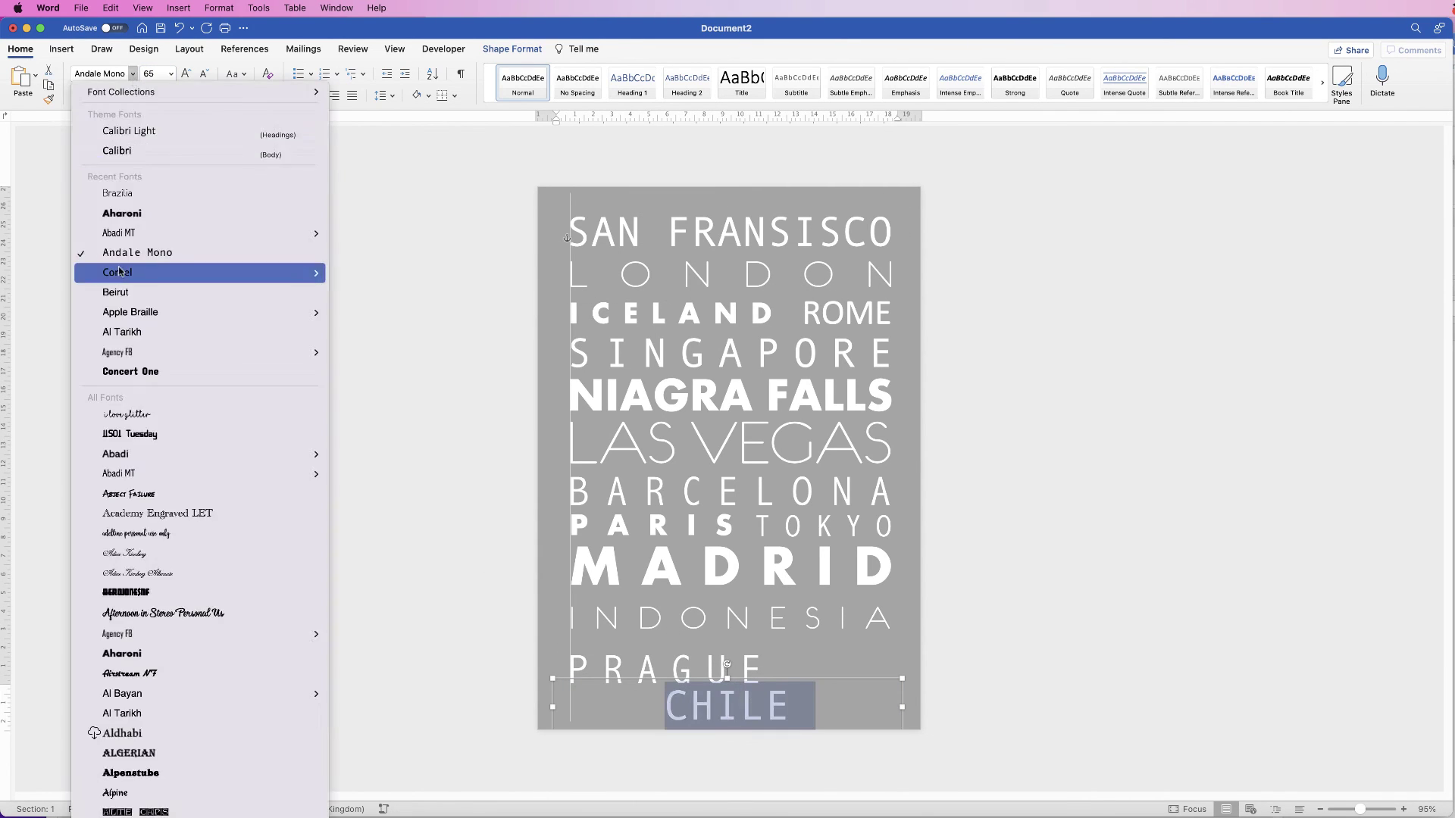
{"action": "left_click", "coordinate": [114, 147]}
{"action": "left_click_drag", "start_coordinate": [553, 707], "coordinate": [772, 670]}
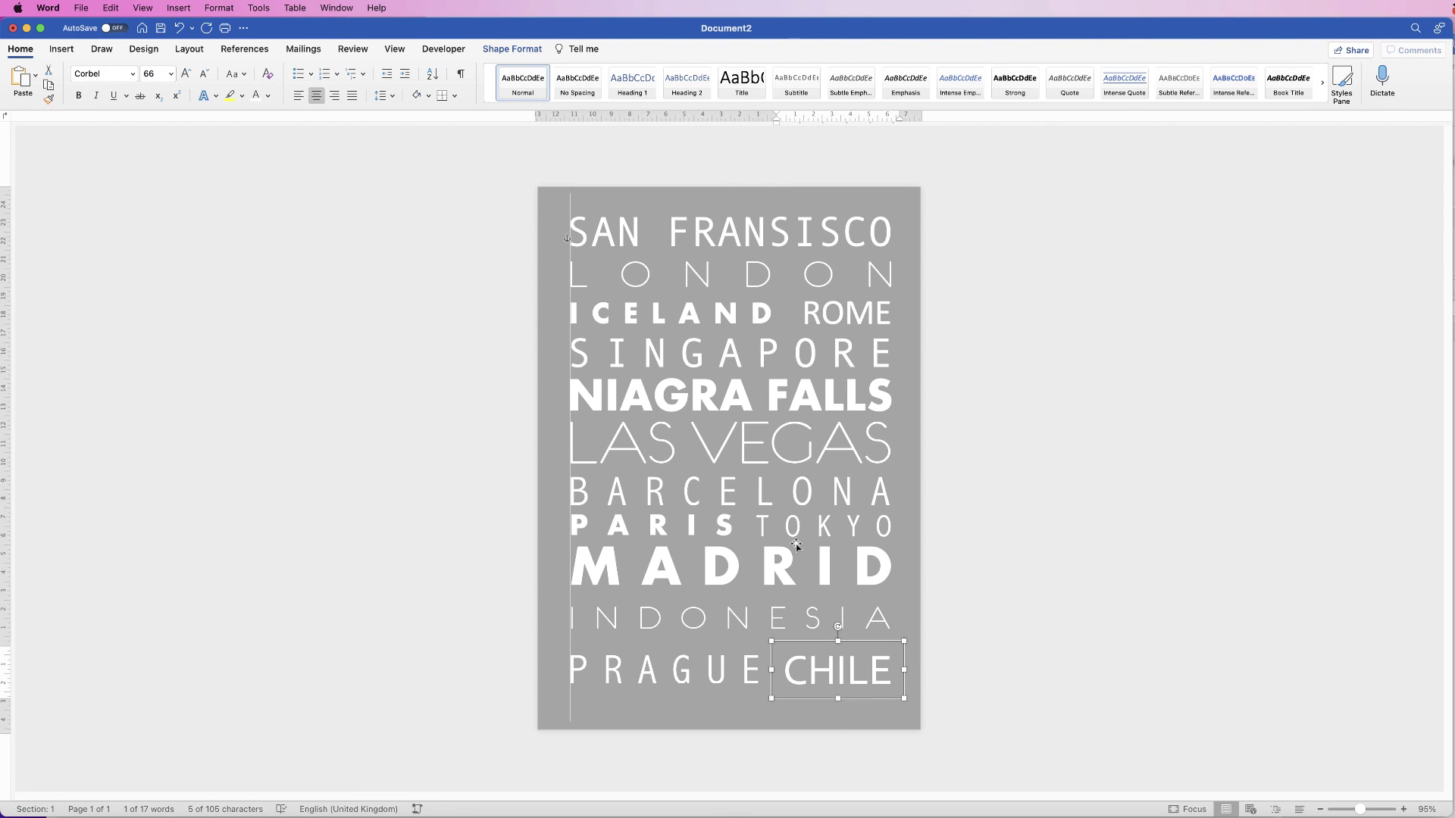
Step: Group PRAGUE and CHILE and move the group down near the page's lower edge, aligned with the lines above
{"action": "left_click", "coordinate": [667, 669], "text": "shift"}
{"action": "left_click", "coordinate": [1213, 73]}
{"action": "left_click", "coordinate": [1222, 93]}
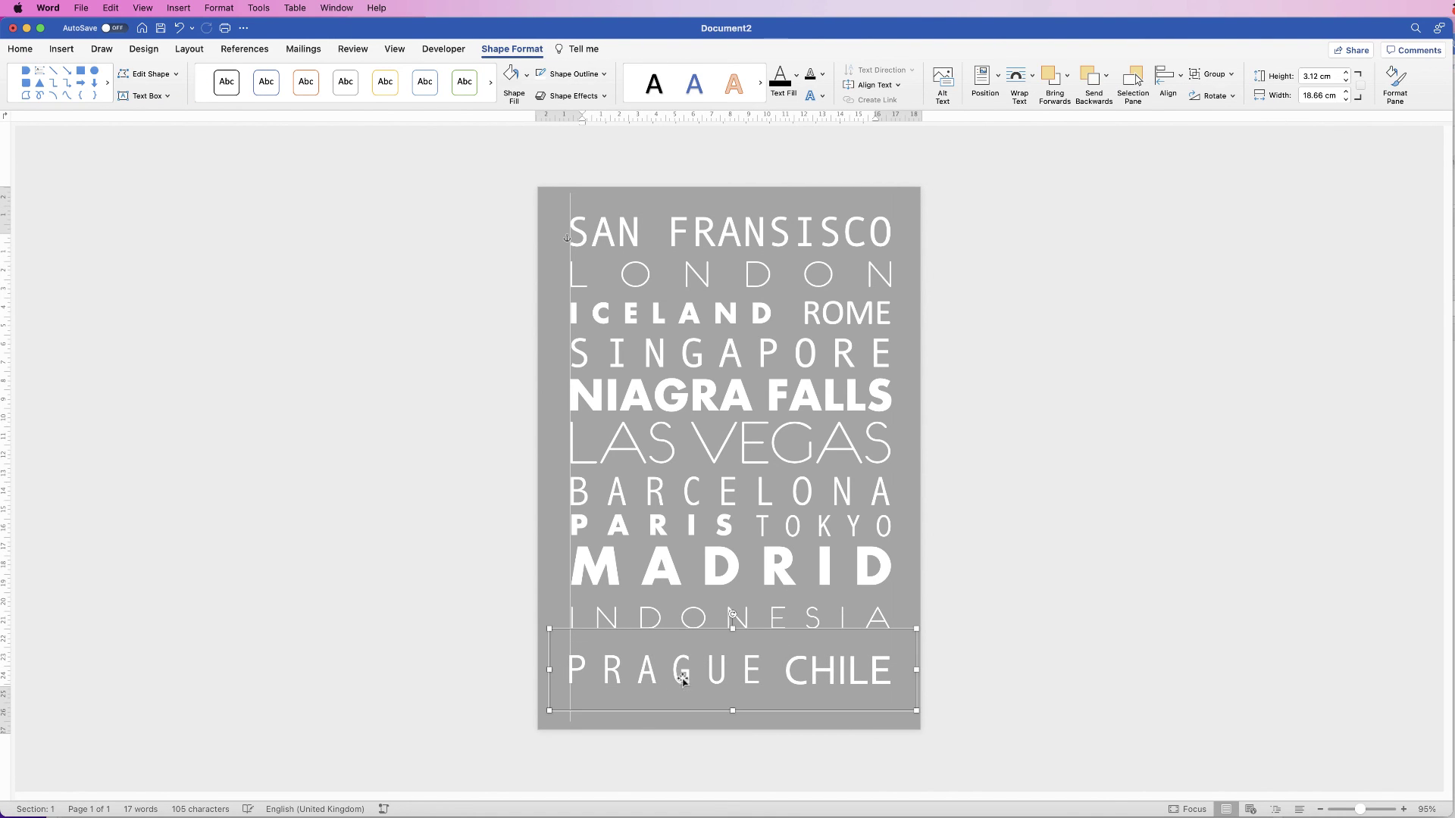
{"action": "left_click_drag", "start_coordinate": [676, 670], "coordinate": [677, 686]}
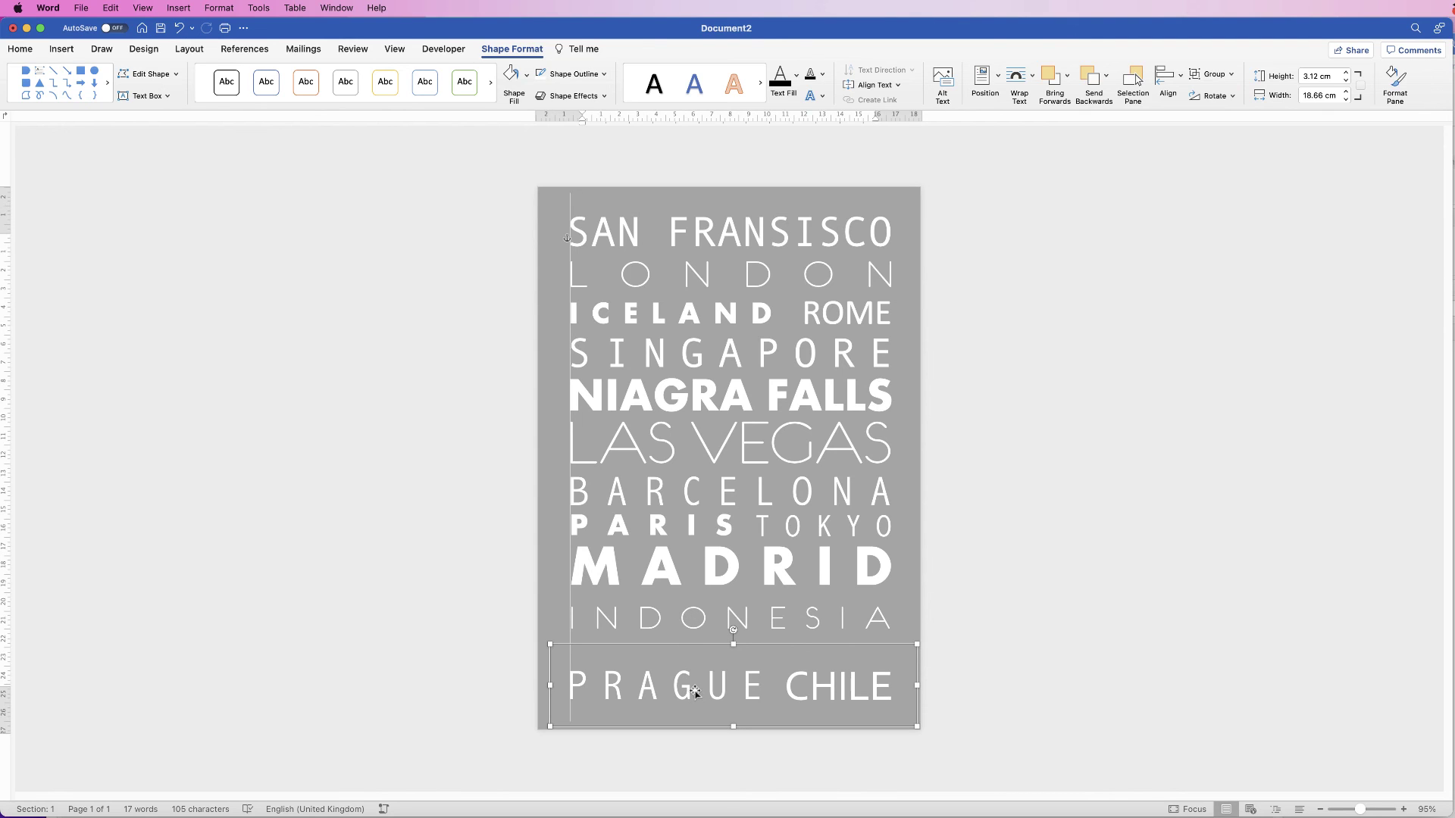
{"action": "left_click_drag", "start_coordinate": [694, 691], "coordinate": [699, 698]}
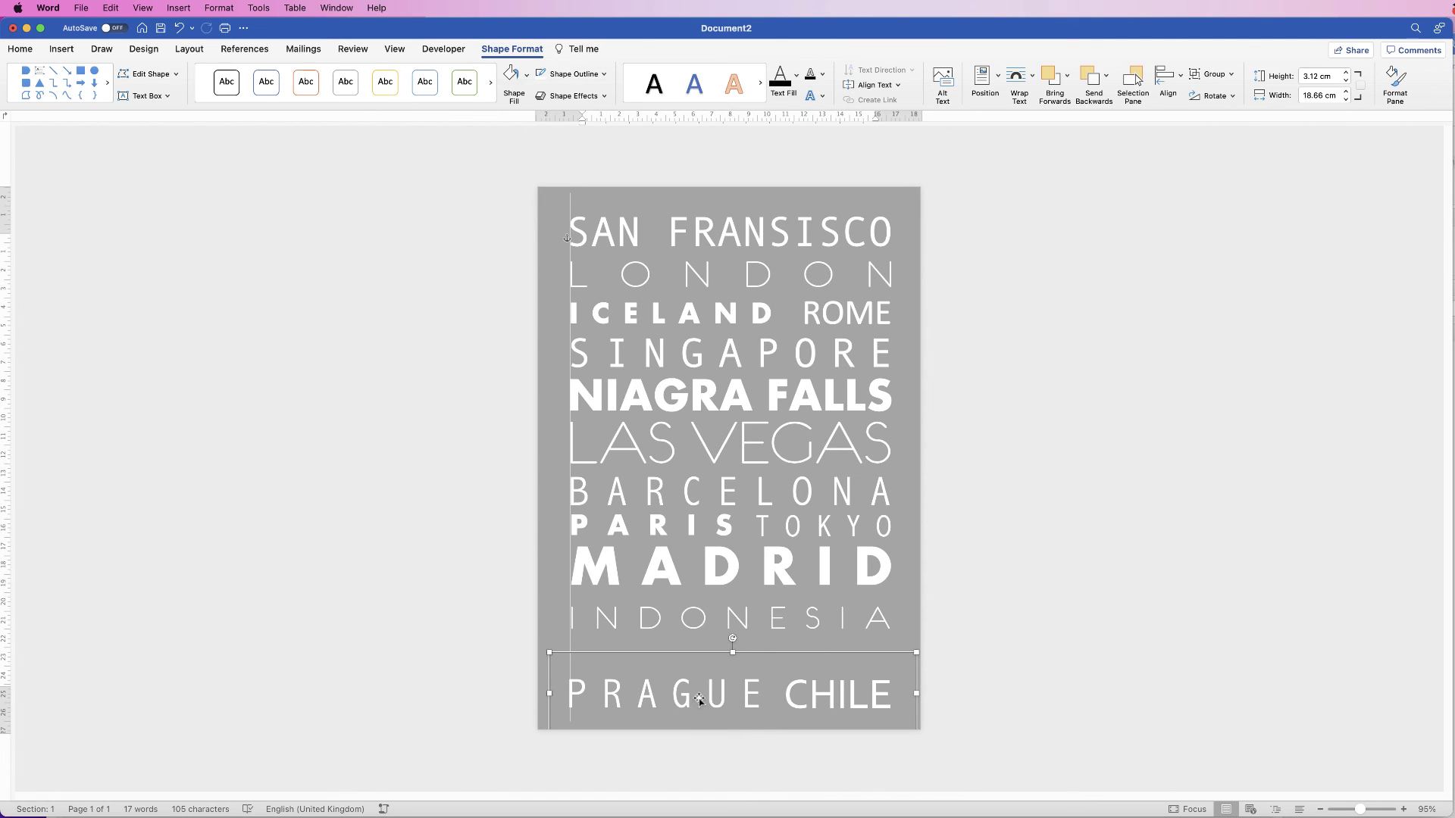
{"action": "left_click", "coordinate": [700, 698]}
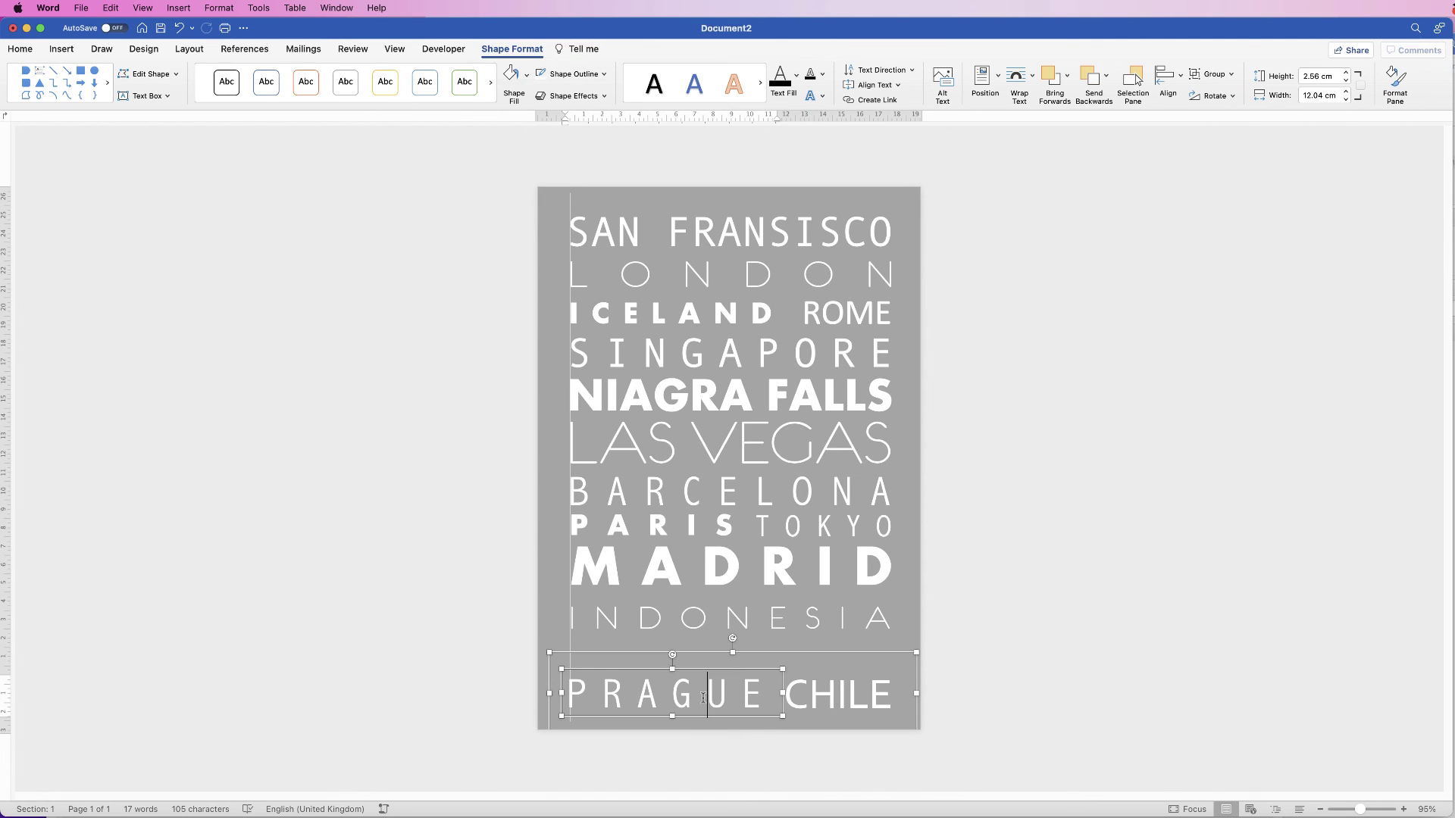
{"action": "left_click", "coordinate": [849, 661]}
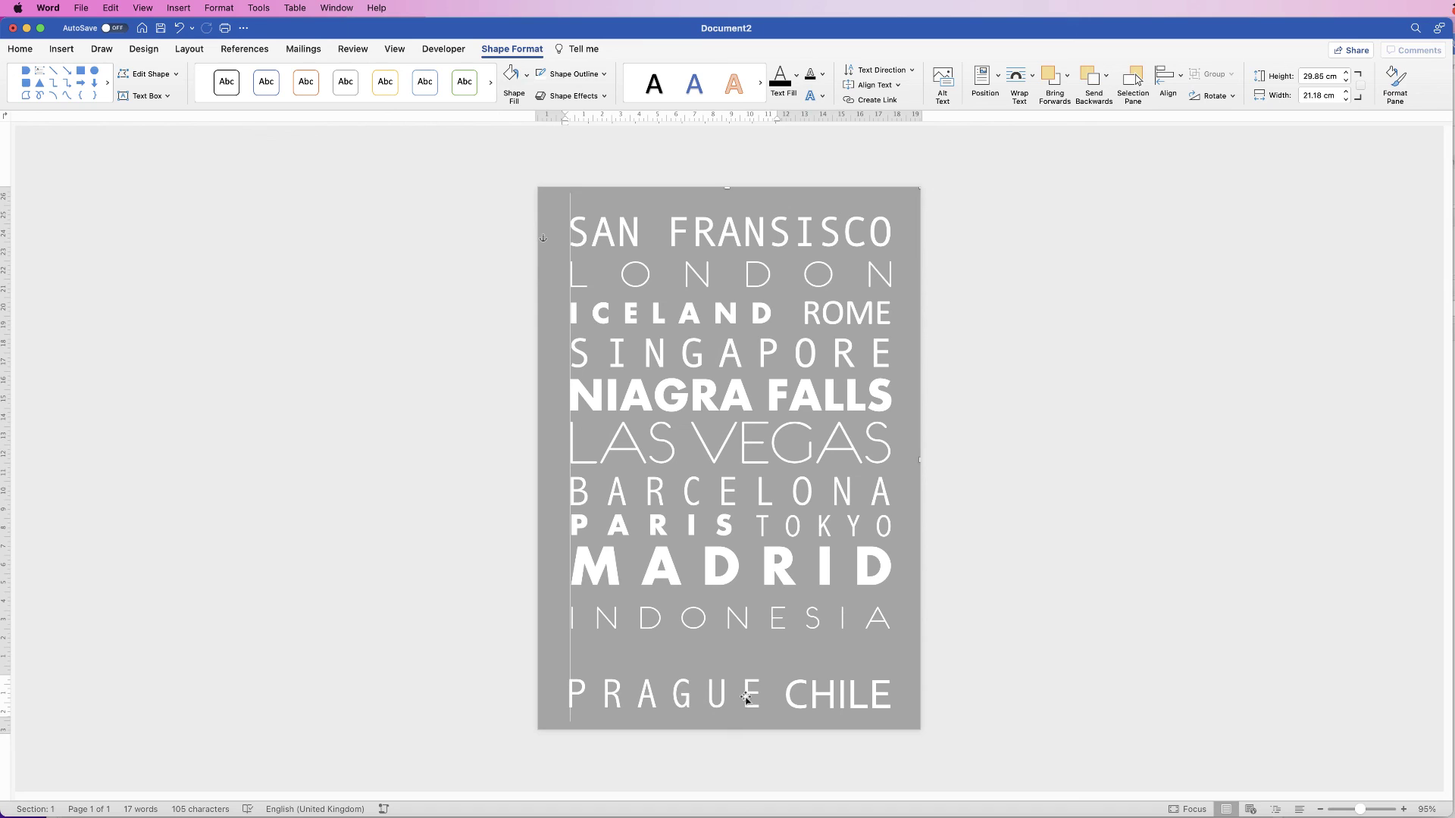
{"action": "left_click", "coordinate": [591, 698]}
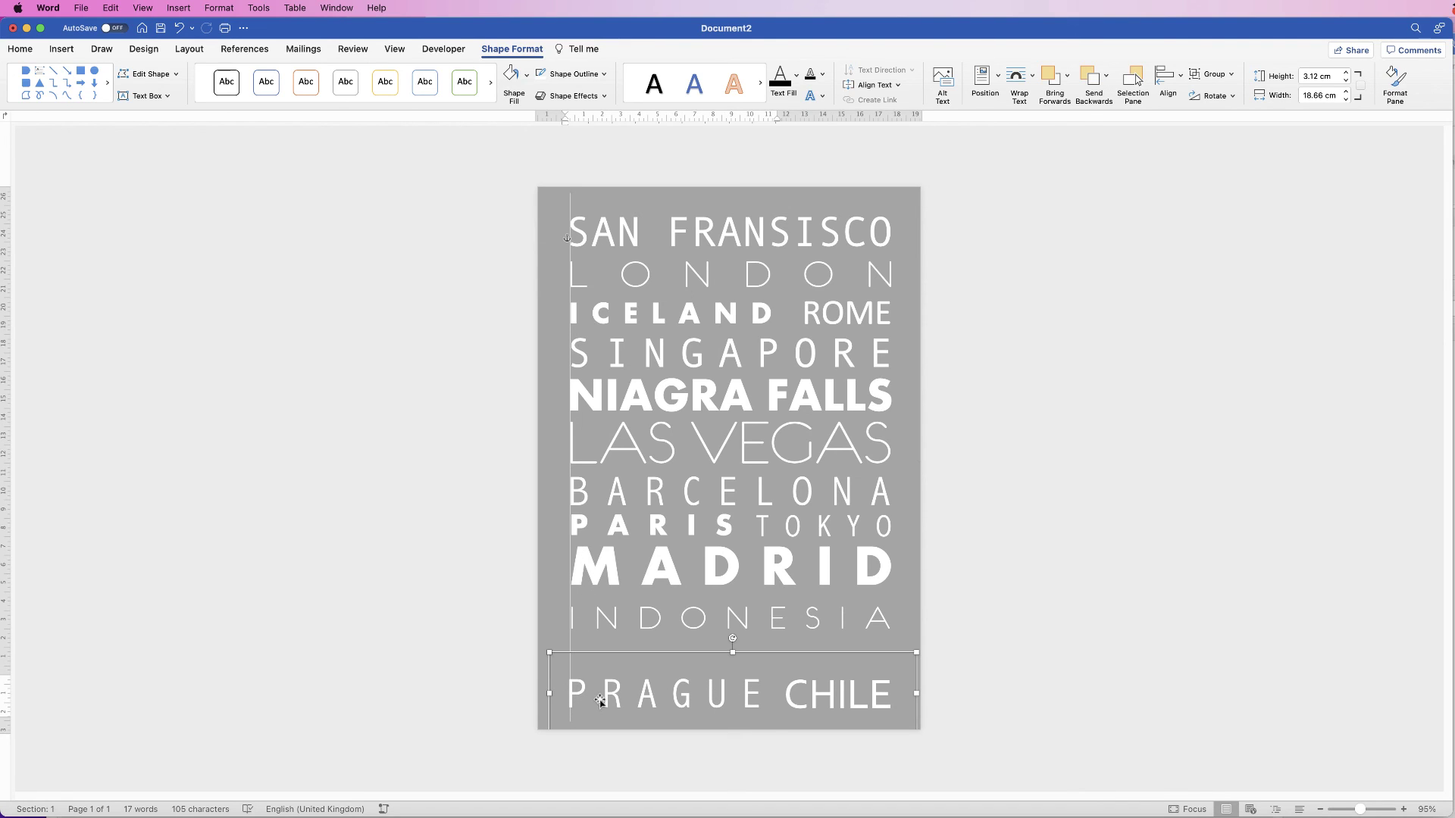
{"action": "left_click", "coordinate": [599, 702]}
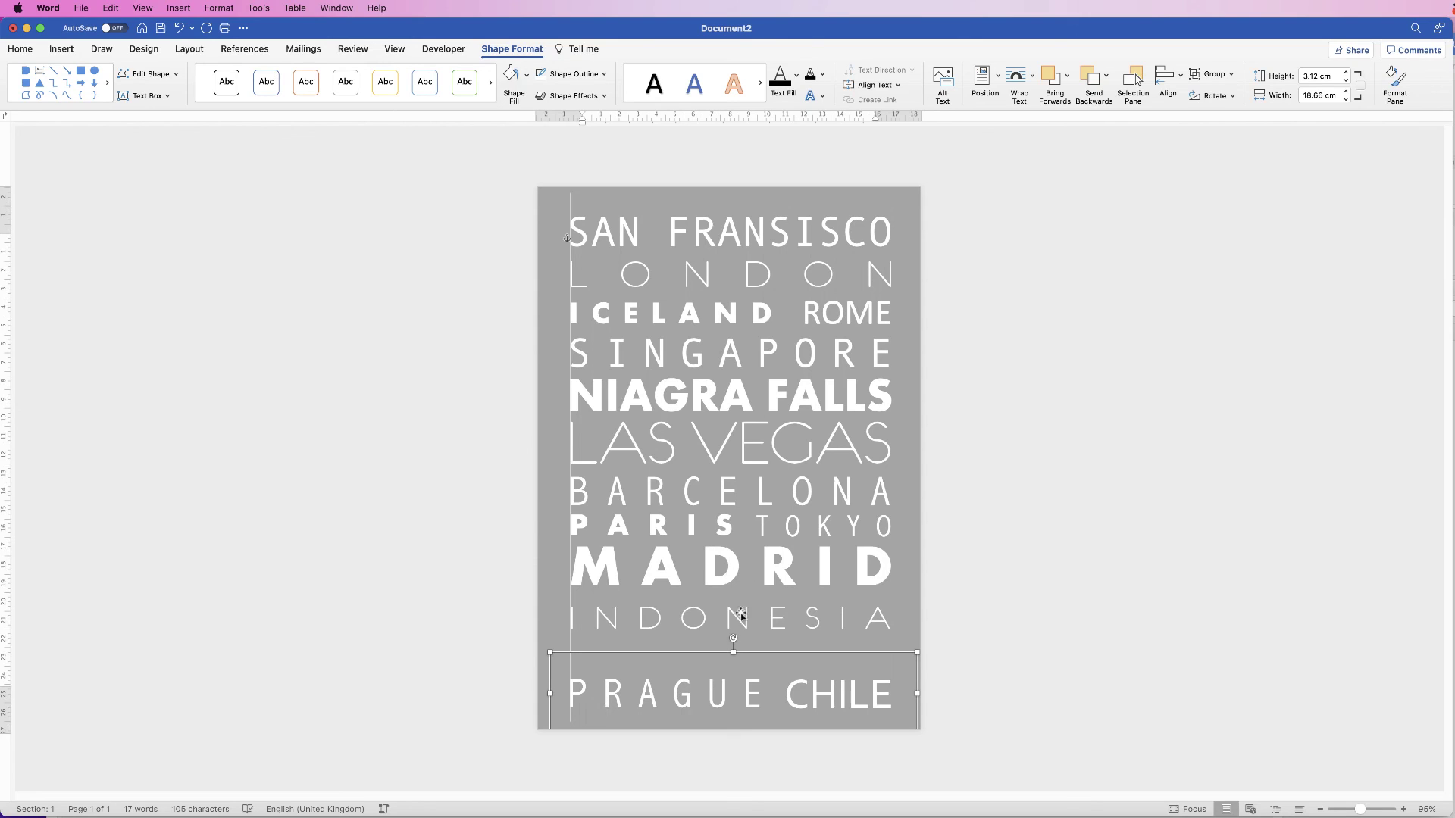
Step: Move INDONESIA down from MADRID toward the PRAGUE and CHILE line
{"action": "left_click", "coordinate": [693, 621]}
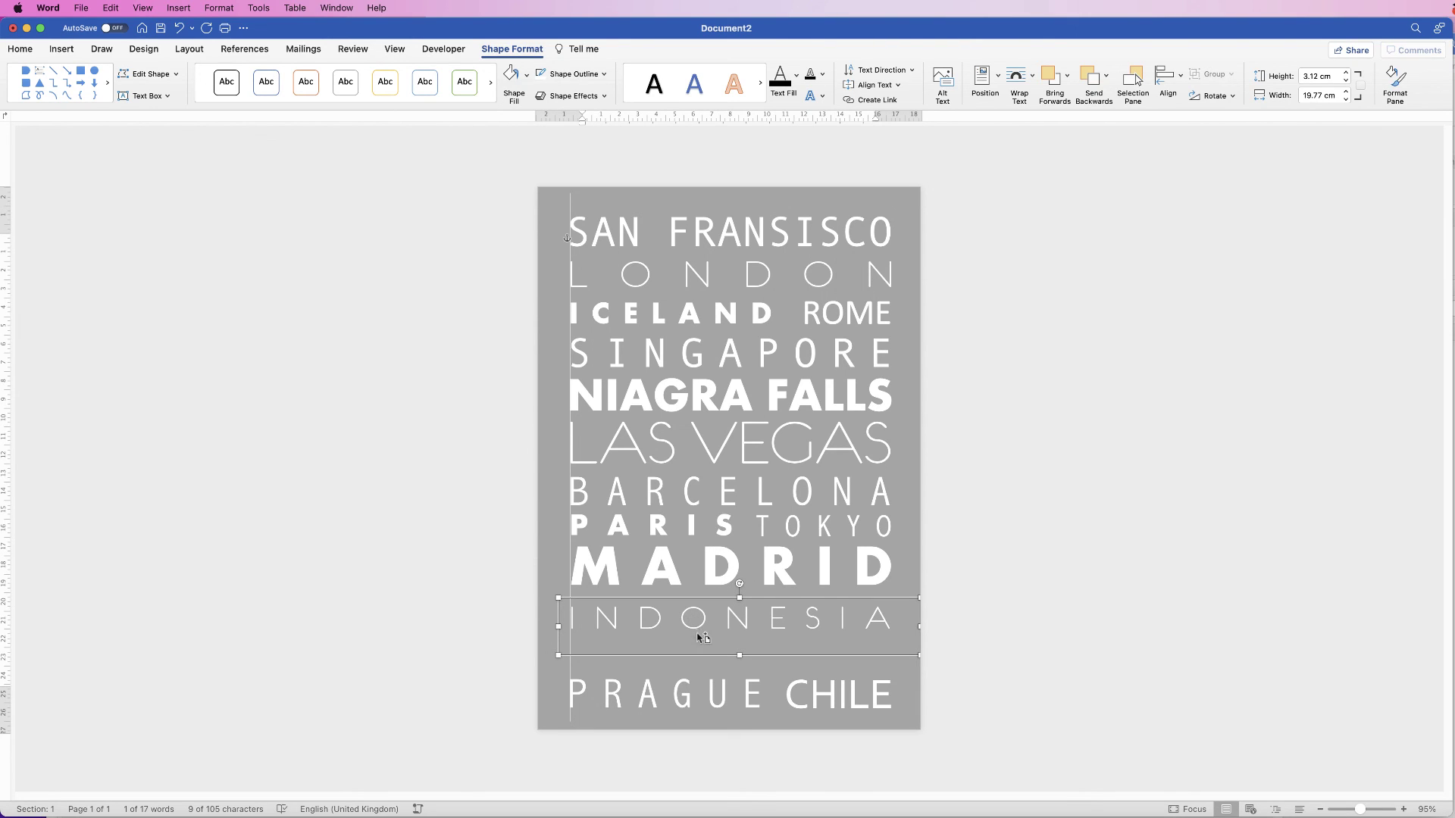
{"action": "key", "text": "Down"}
{"action": "key", "text": "Down"}
{"action": "key", "text": "Down"}
{"action": "key", "text": "Down"}
{"action": "key", "text": "Down"}
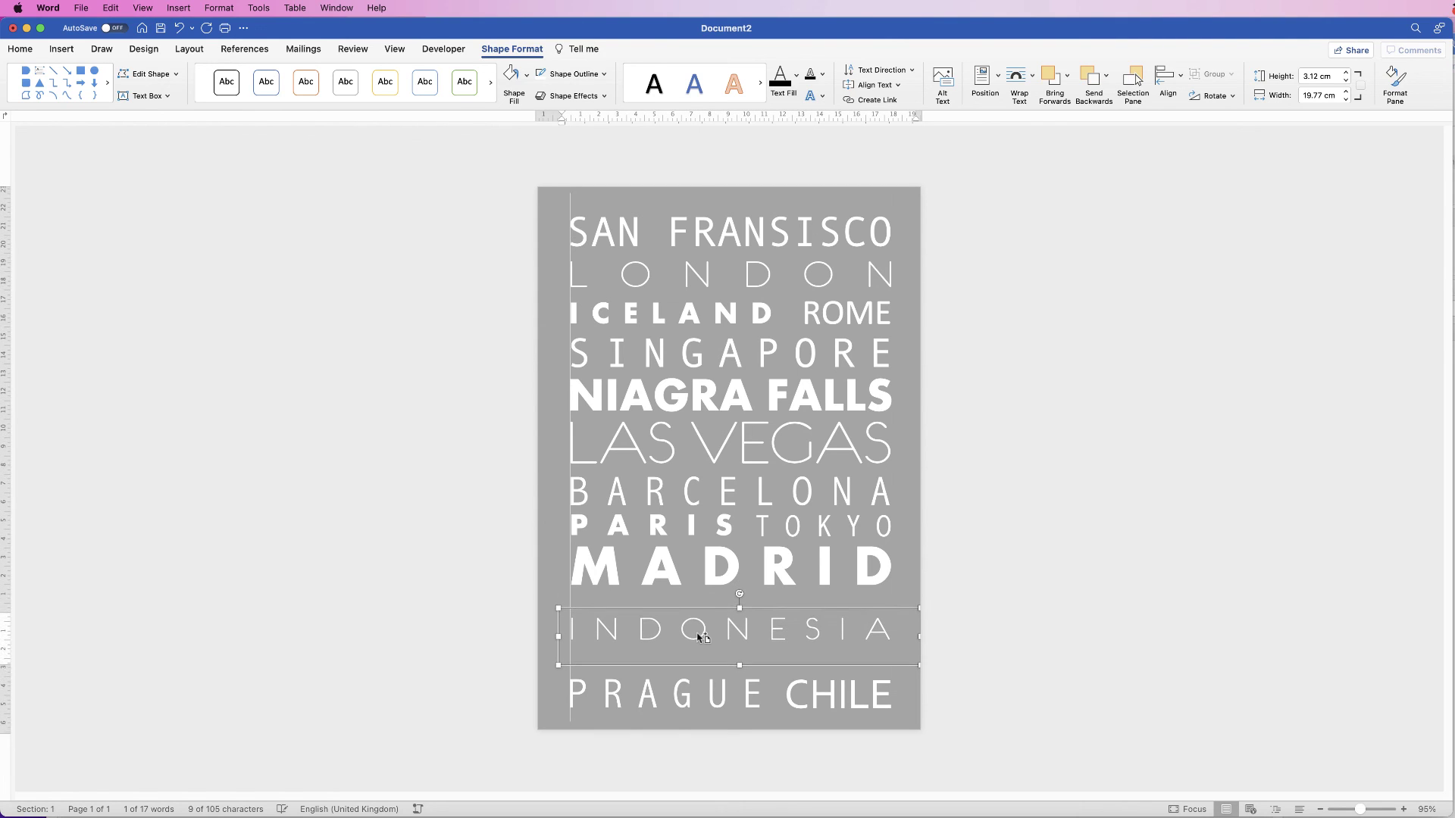
{"action": "key", "text": "Down"}
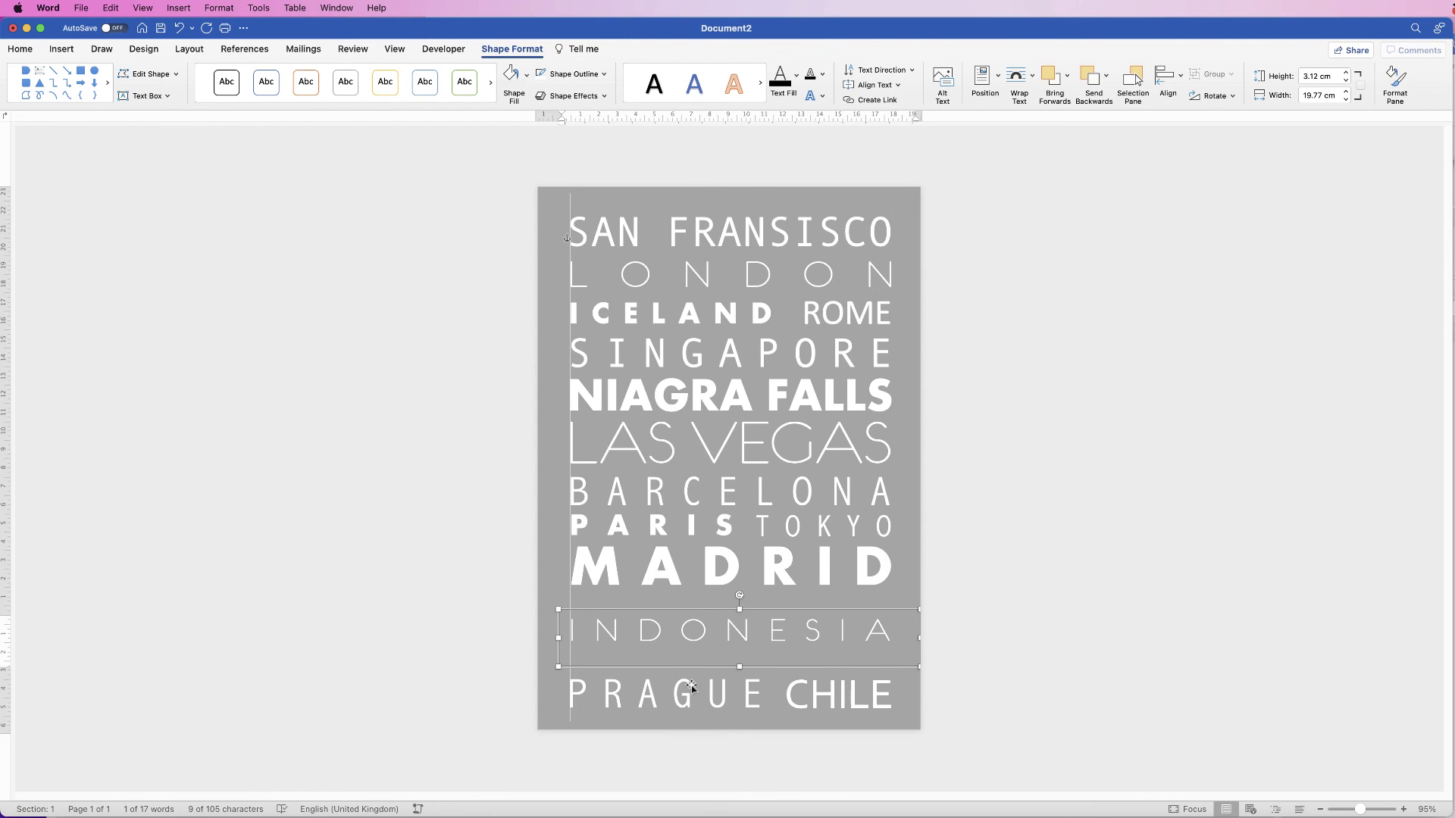
Step: Nudge the PRAGUE and CHILE group slightly up from the page's lower edge
{"action": "left_click", "coordinate": [682, 709]}
{"action": "key", "text": "Up"}
{"action": "key", "text": "Up"}
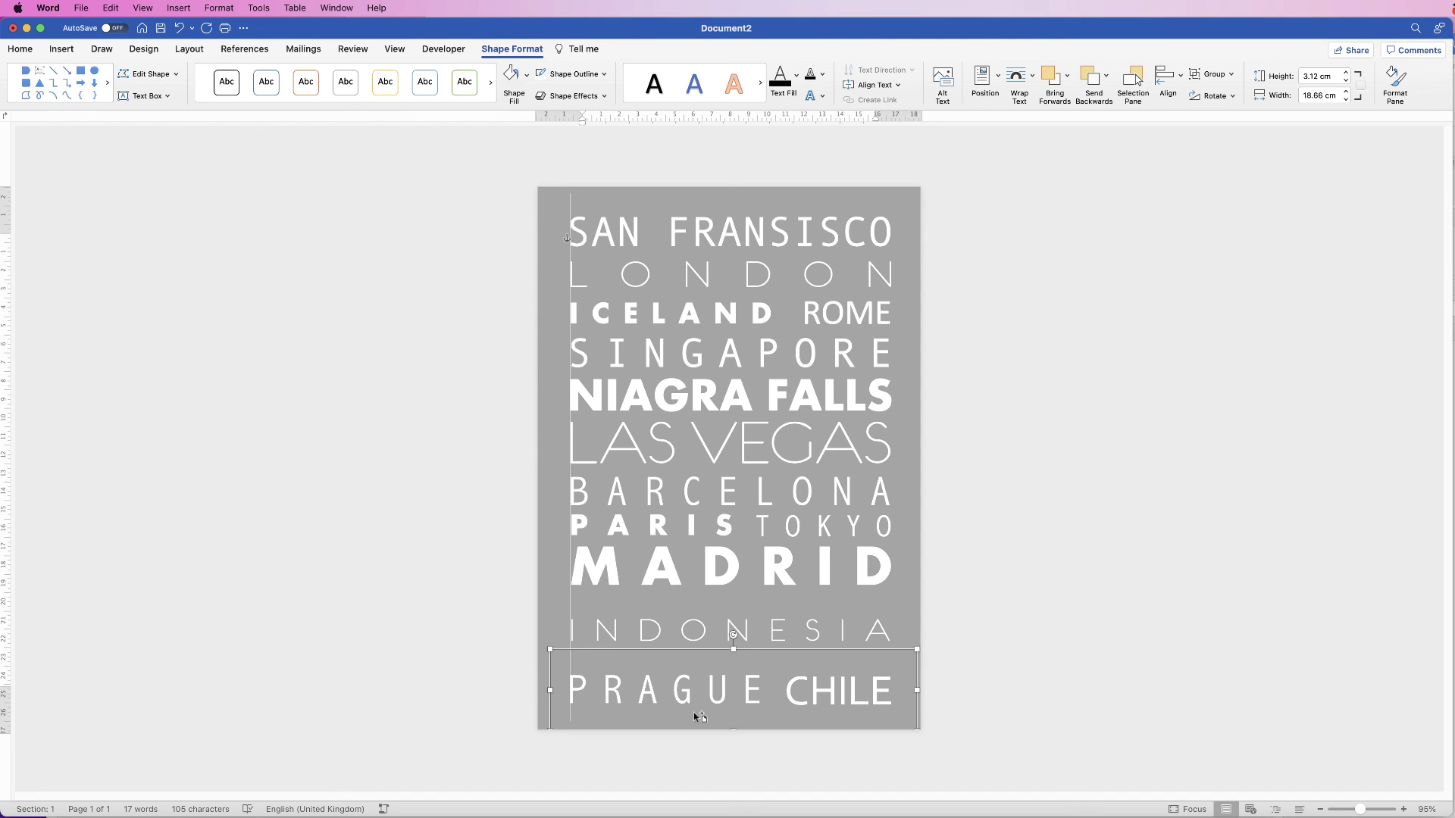
{"action": "key", "text": "Down"}
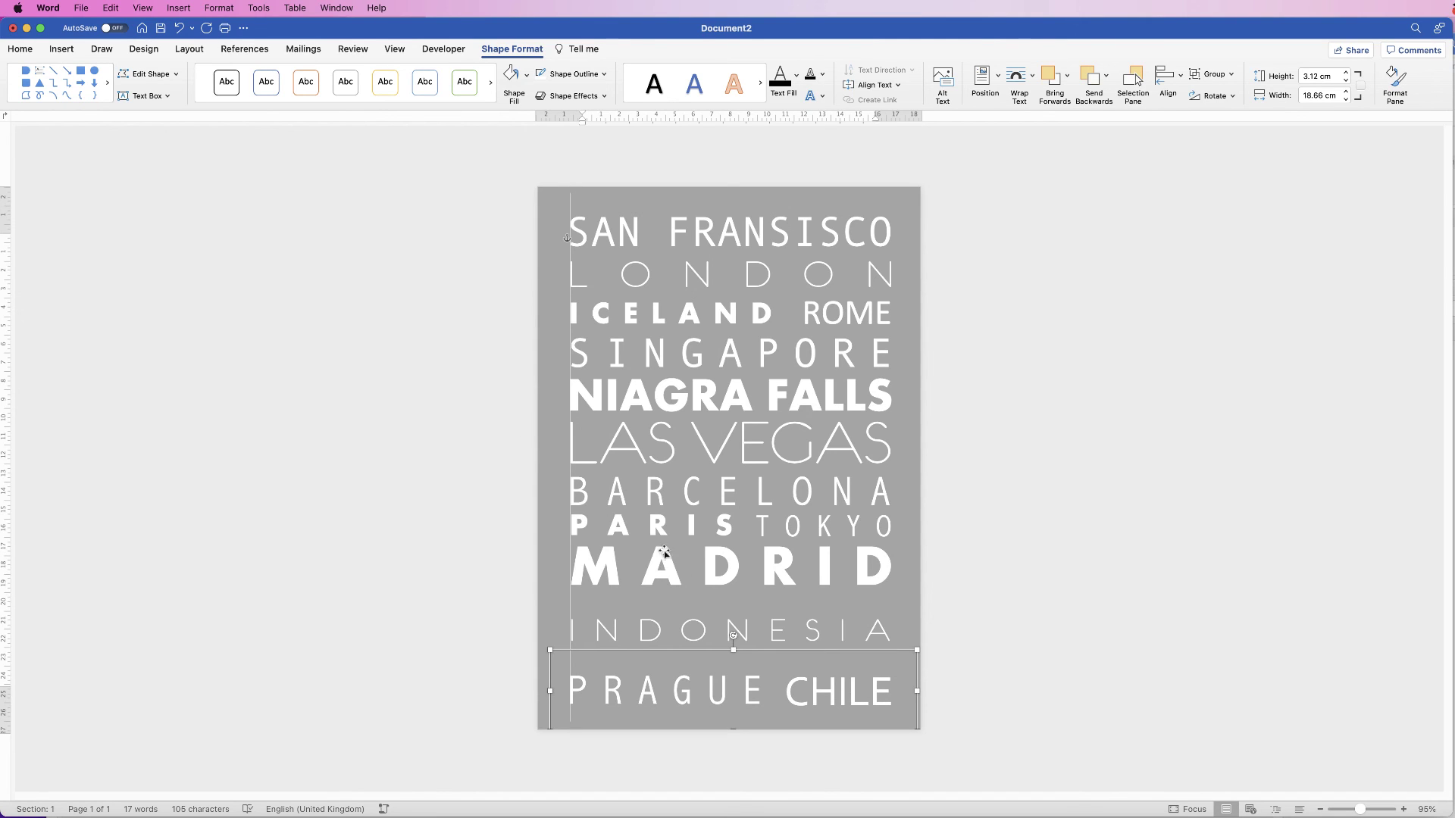
Step: Nudge INDONESIA further down so it sits just above the PRAGUE and CHILE line
{"action": "left_click", "coordinate": [689, 630]}
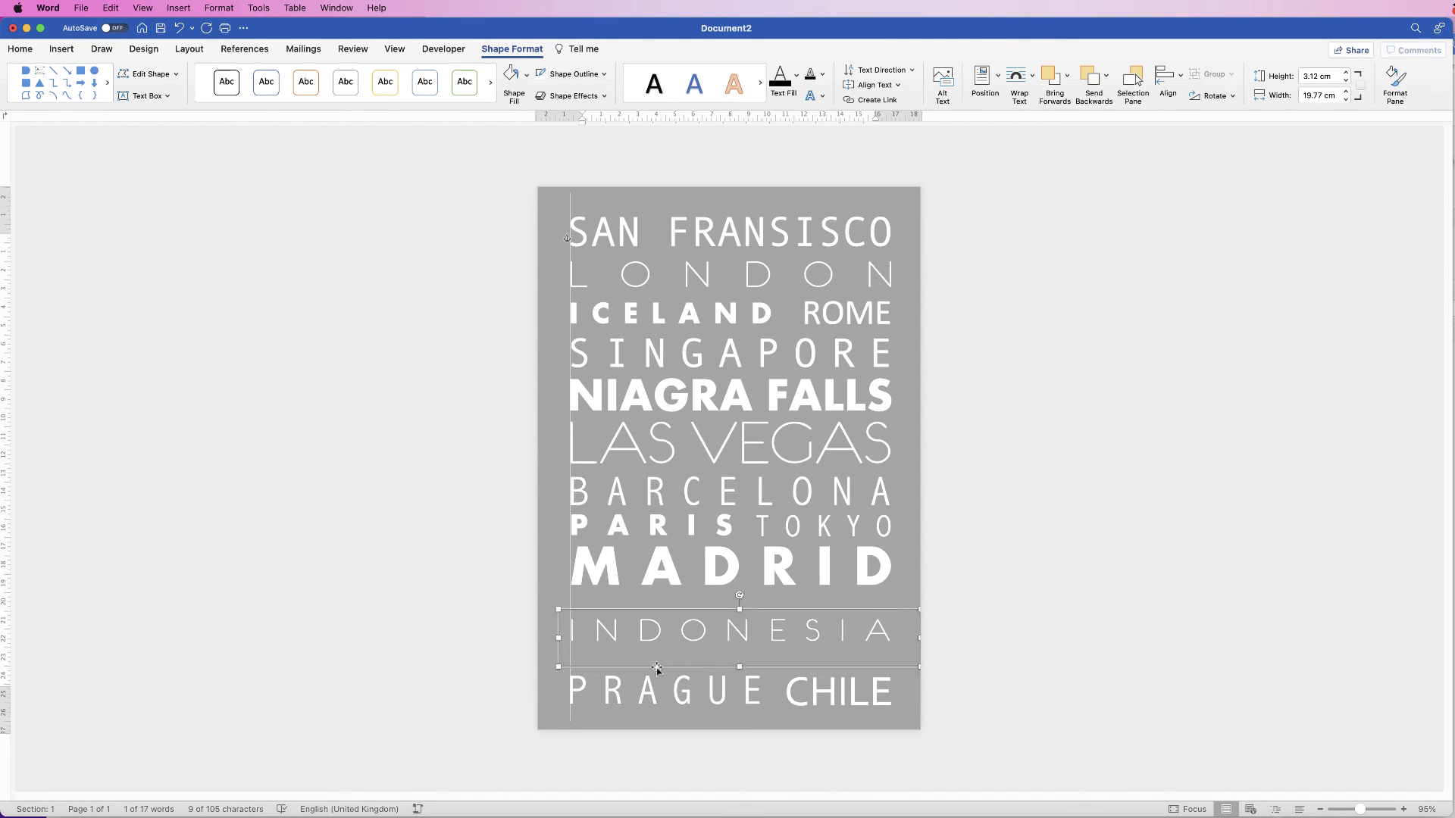
{"action": "key", "text": "Down"}
{"action": "key", "text": "Down"}
{"action": "key", "text": "Down"}
{"action": "key", "text": "Down"}
{"action": "key", "text": "Down"}
{"action": "key", "text": "Down"}
{"action": "key", "text": "Down"}
{"action": "key", "text": "Down"}
{"action": "key", "text": "Down"}
{"action": "key", "text": "Down"}
{"action": "key", "text": "Down"}
{"action": "key", "text": "Down"}
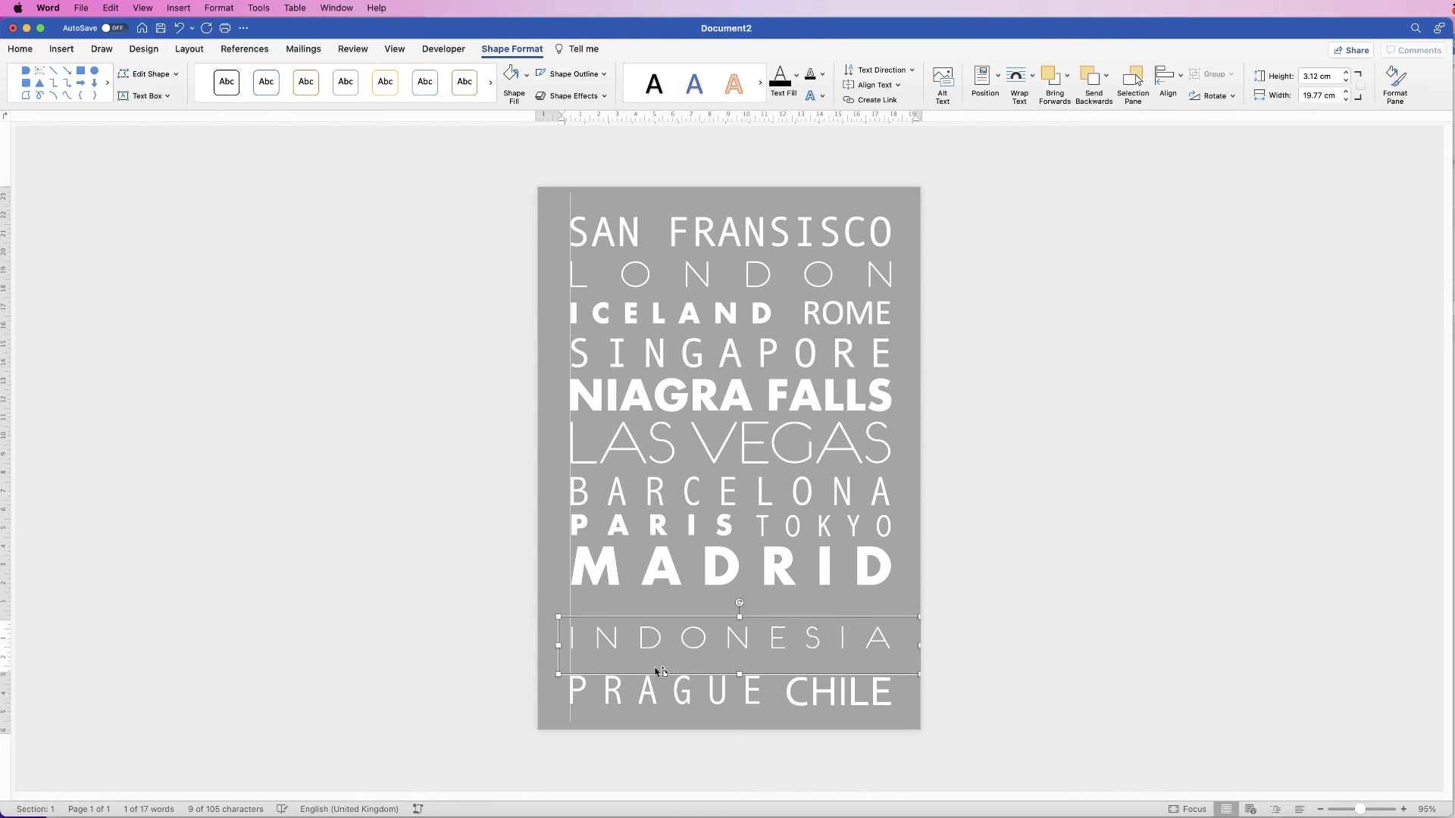
{"action": "key", "text": "Down"}
{"action": "key", "text": "Down"}
Step: Move the place-name lines from MADRID up to ICELAND and ROME downward to space all lines evenly over the page
{"action": "left_click_drag", "start_coordinate": [667, 568], "coordinate": [667, 591]}
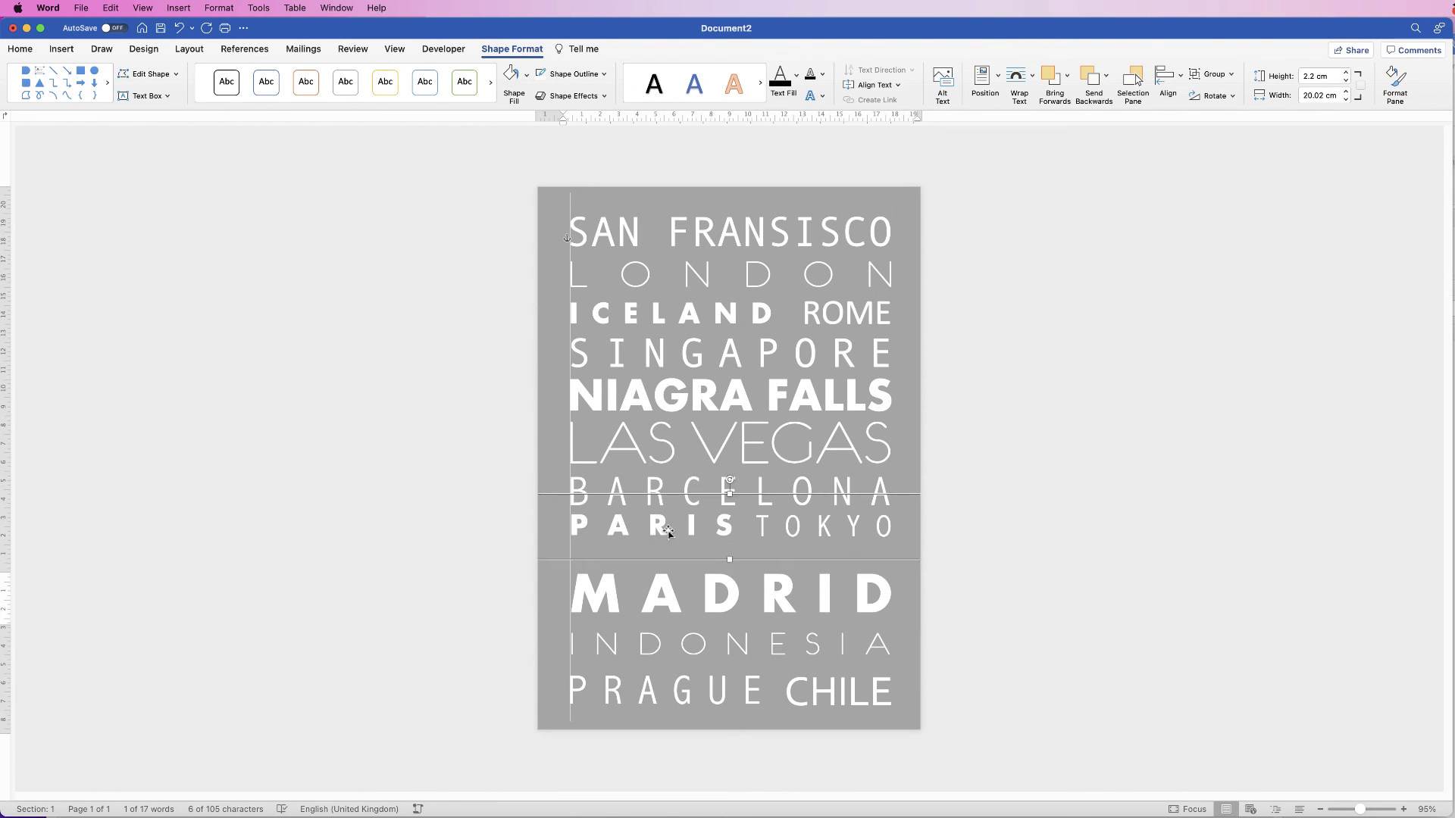
{"action": "left_click_drag", "start_coordinate": [659, 523], "coordinate": [691, 575]}
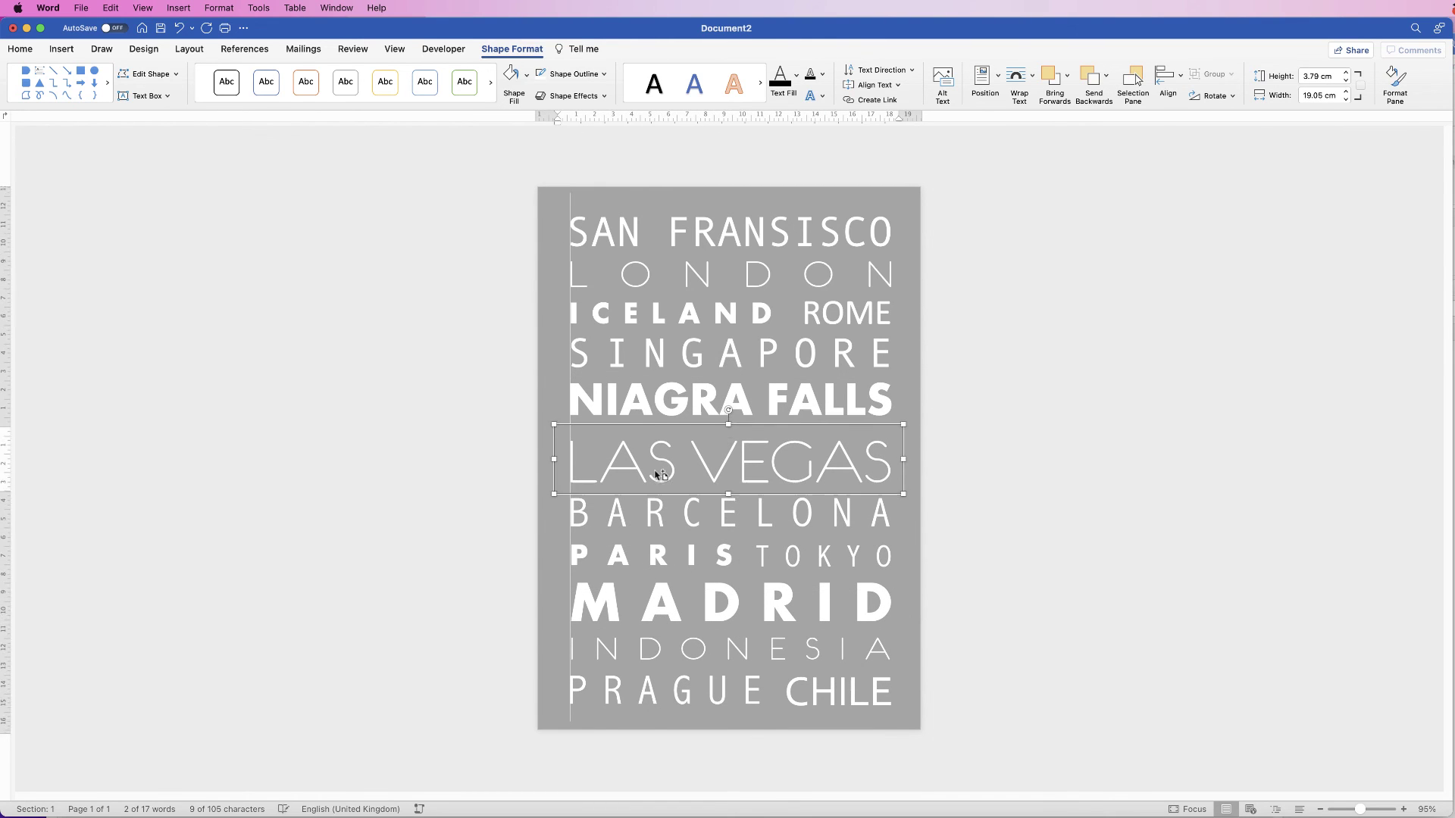
{"action": "left_click", "coordinate": [684, 419]}
Step: Delete the vertical guide lines at the sides of the poster
{"action": "left_click", "coordinate": [1049, 494]}
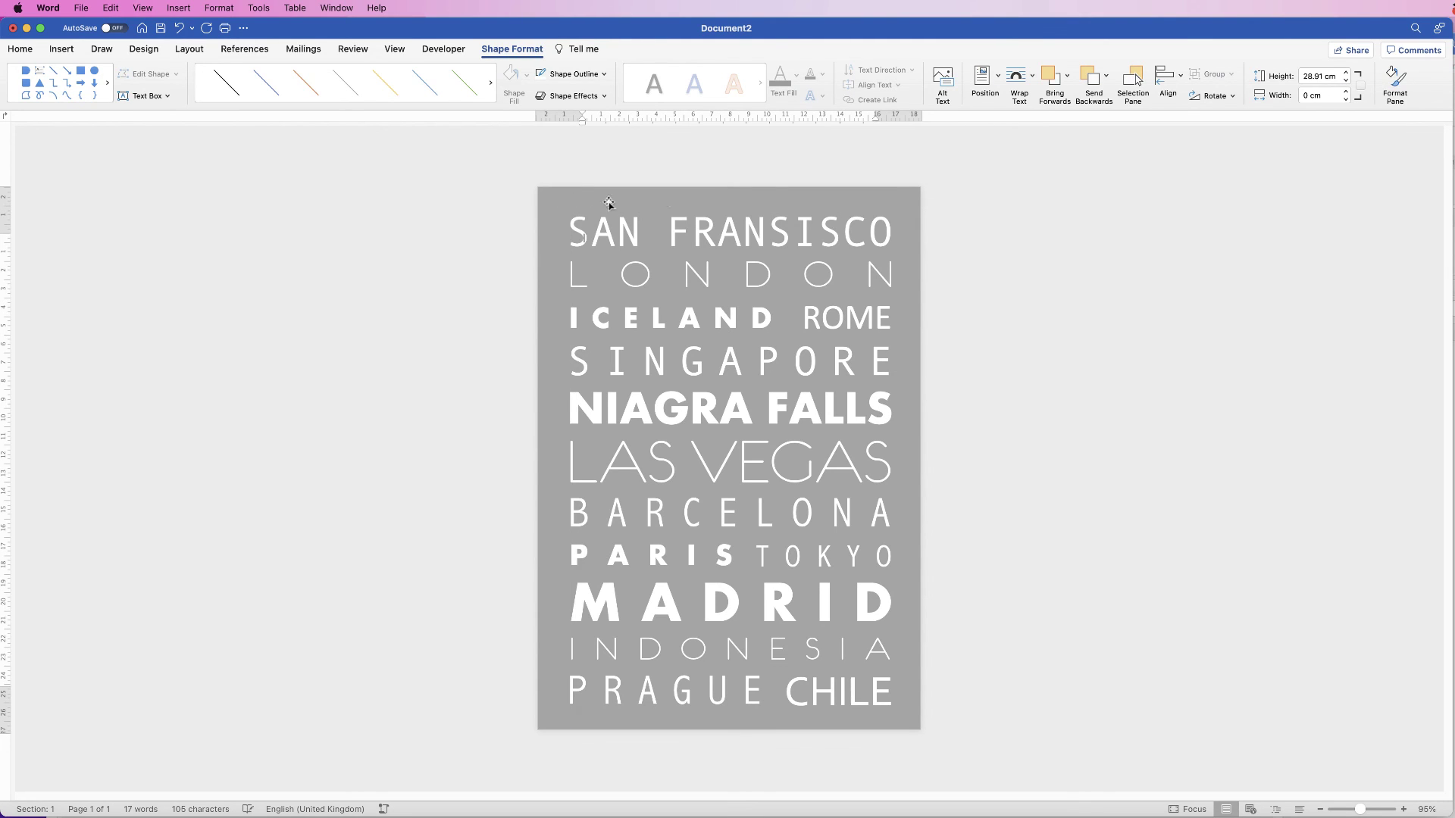
{"action": "left_click", "coordinate": [913, 204]}
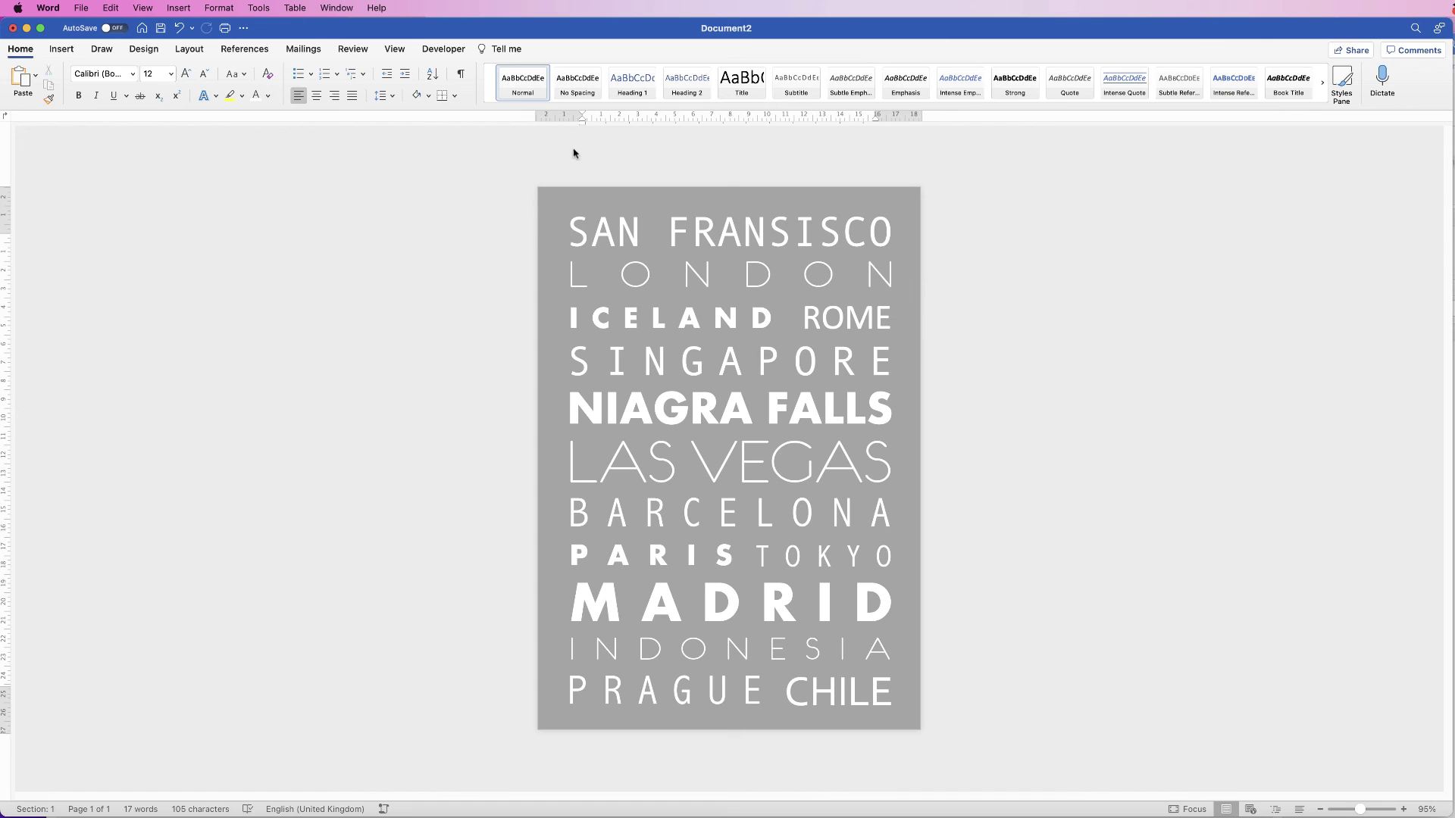
Step: Look up the PDF export format in the options for saving a copy, and close them without saving
{"action": "left_click", "coordinate": [78, 11]}
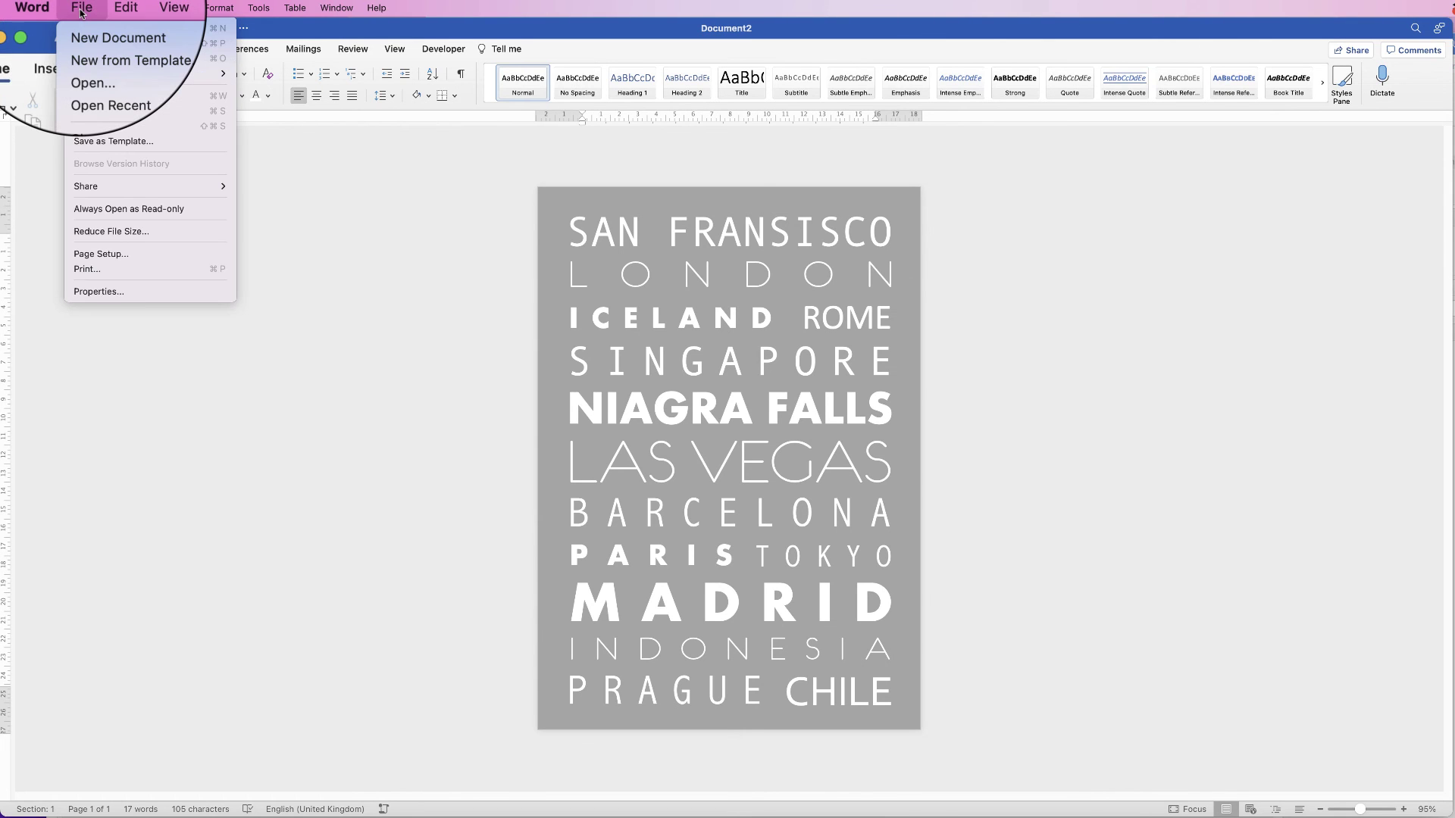
{"action": "left_click", "coordinate": [97, 129]}
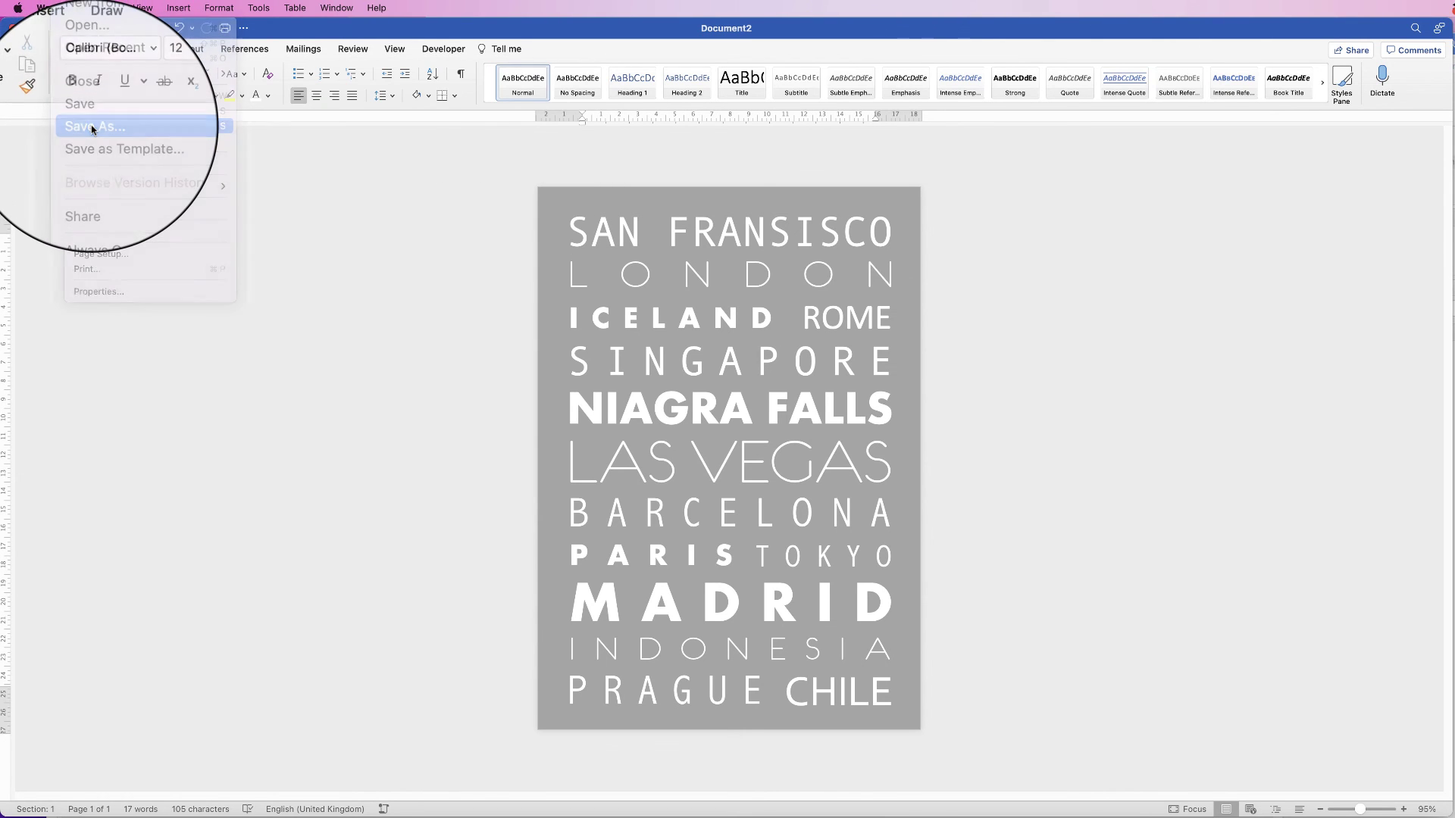
{"action": "double_click", "coordinate": [722, 275]}
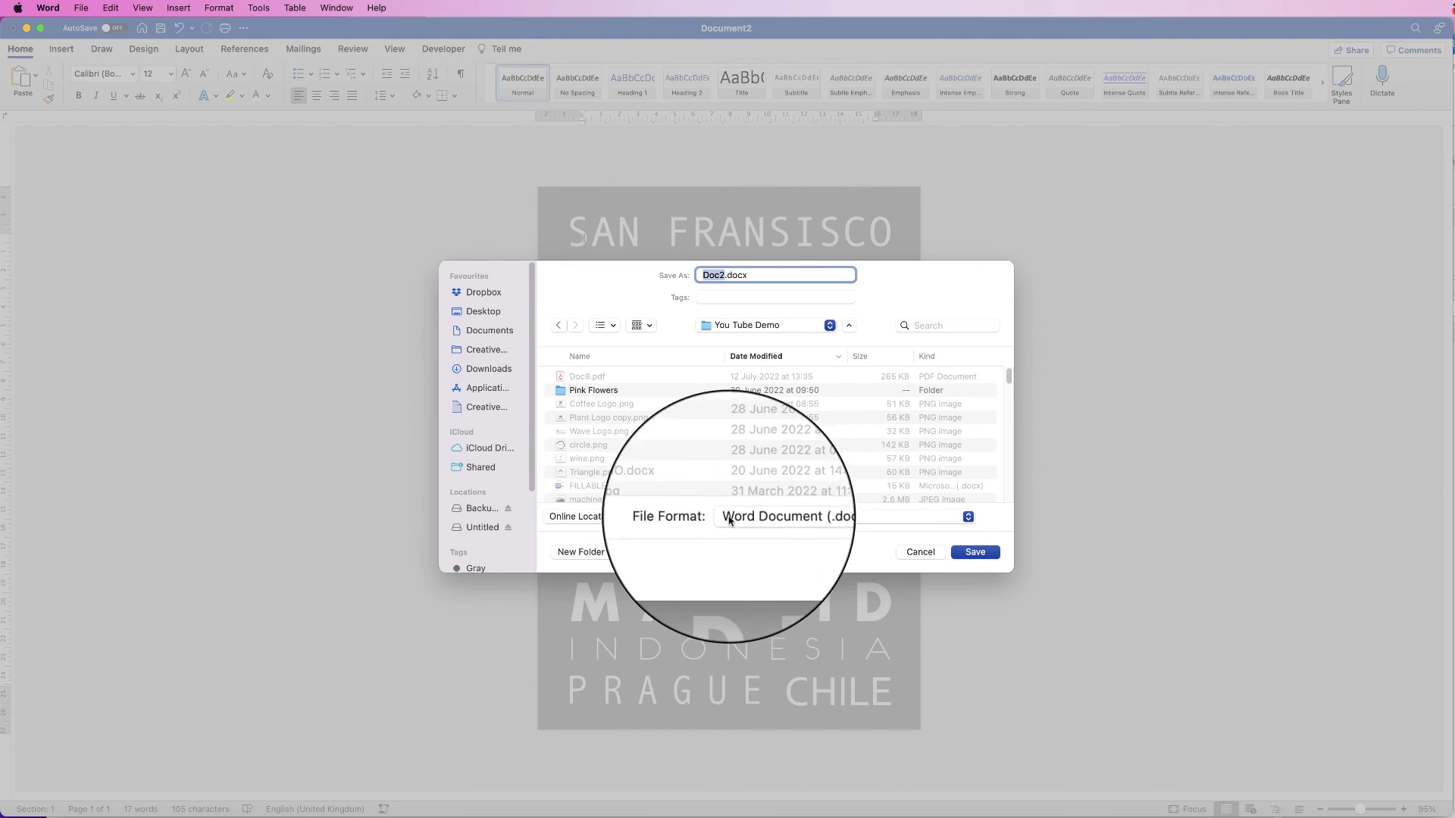
{"action": "left_click", "coordinate": [838, 519]}
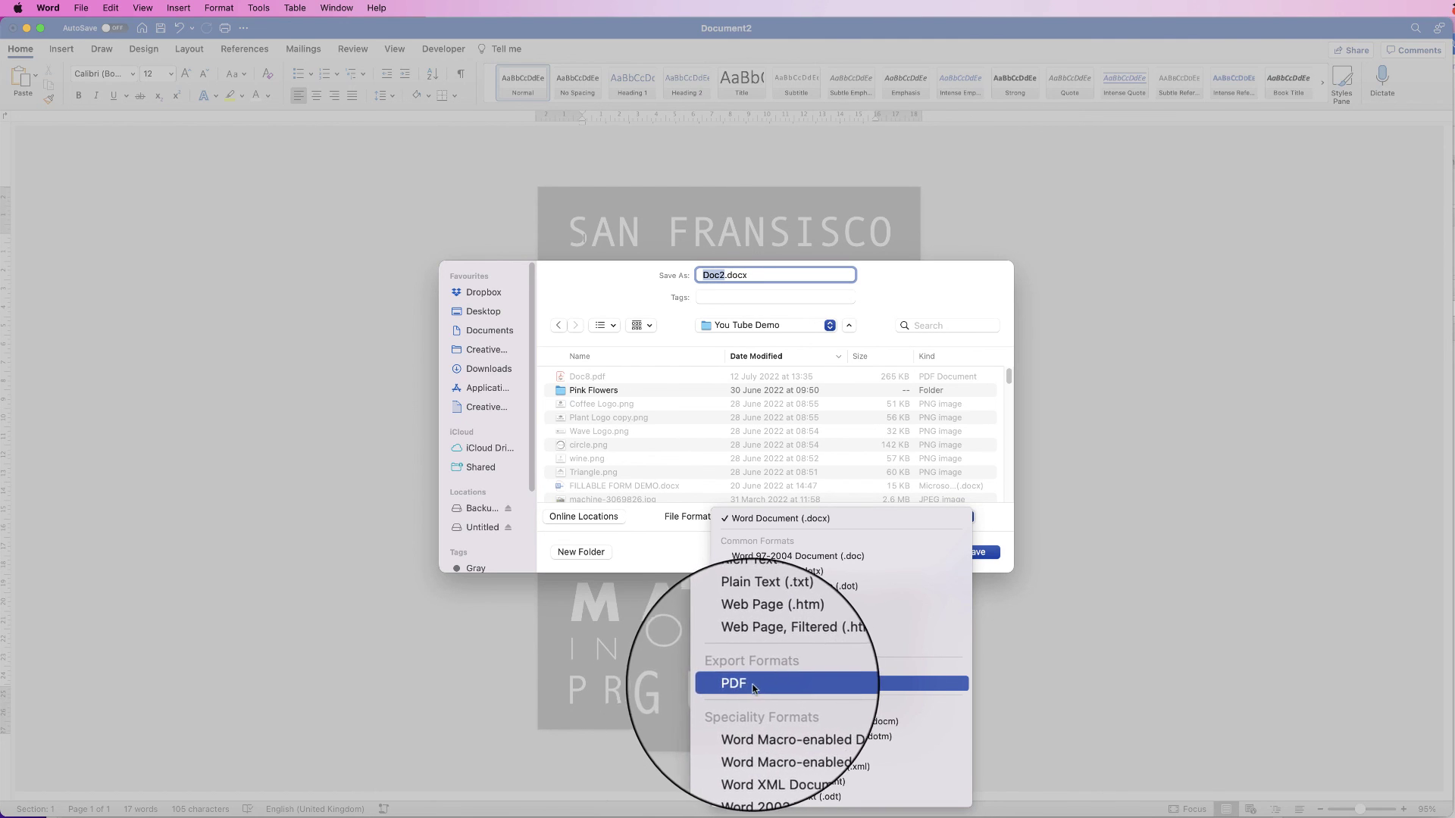
{"action": "left_click", "coordinate": [996, 523]}
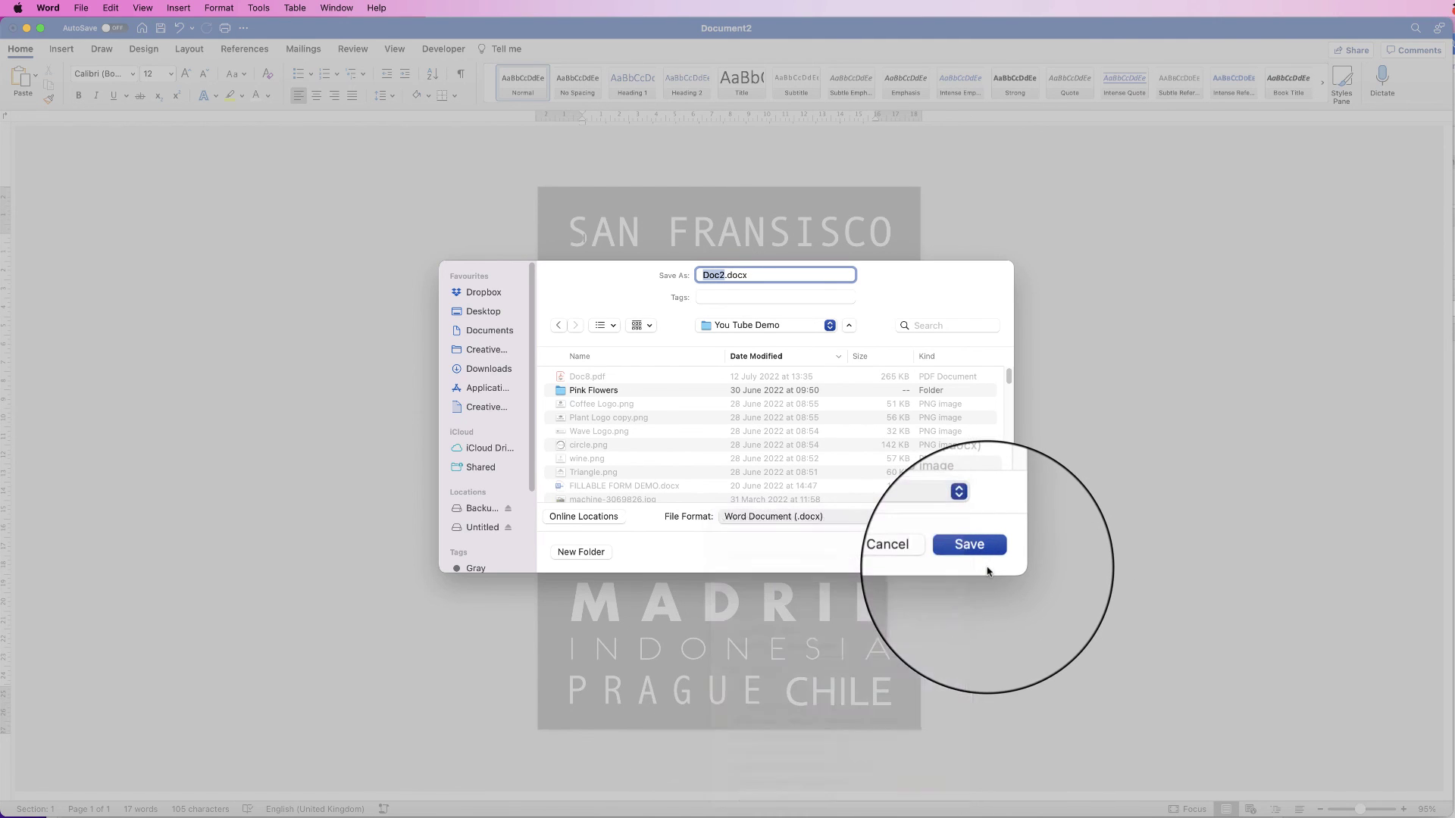
{"action": "left_click", "coordinate": [916, 554]}
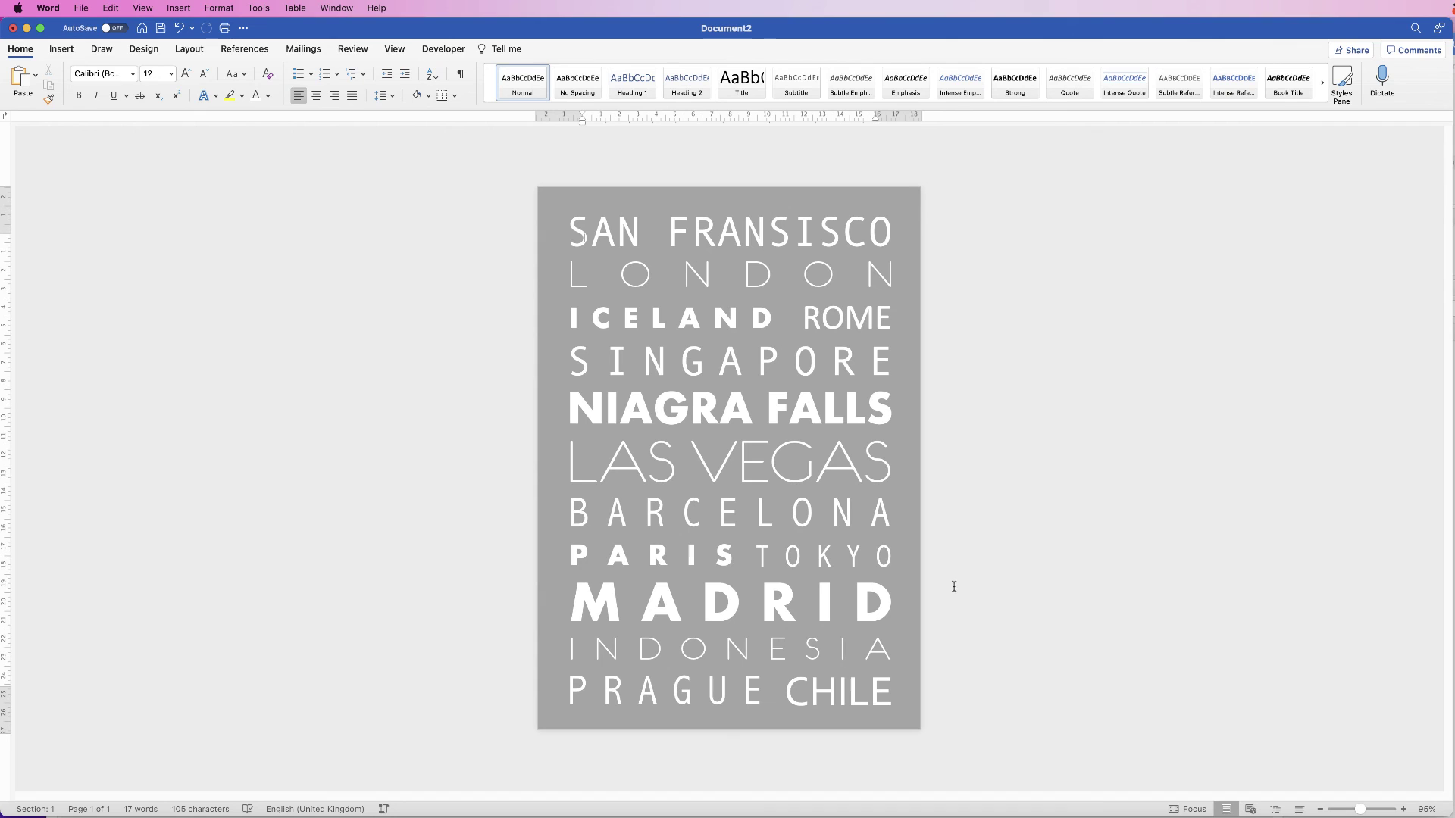